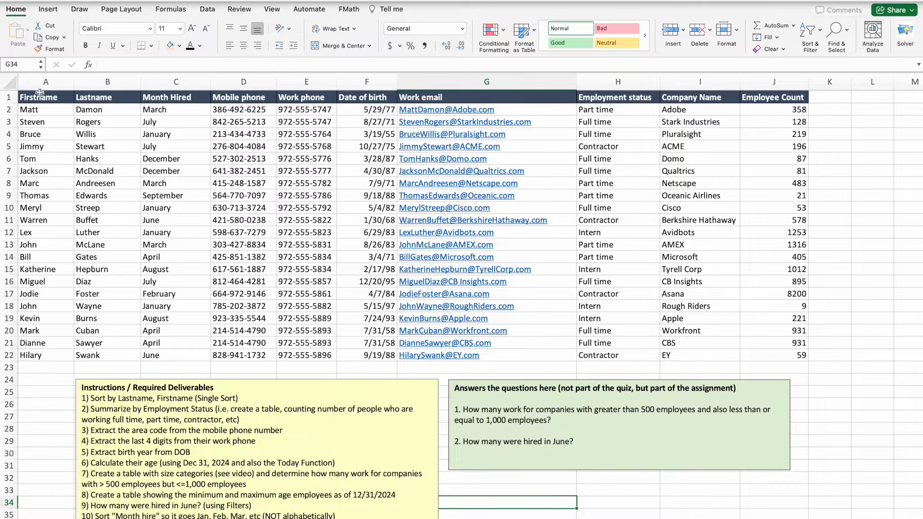
# Select cell E14 in the employee table and switch to the Data ribbon.
pyautogui.click(306, 253)
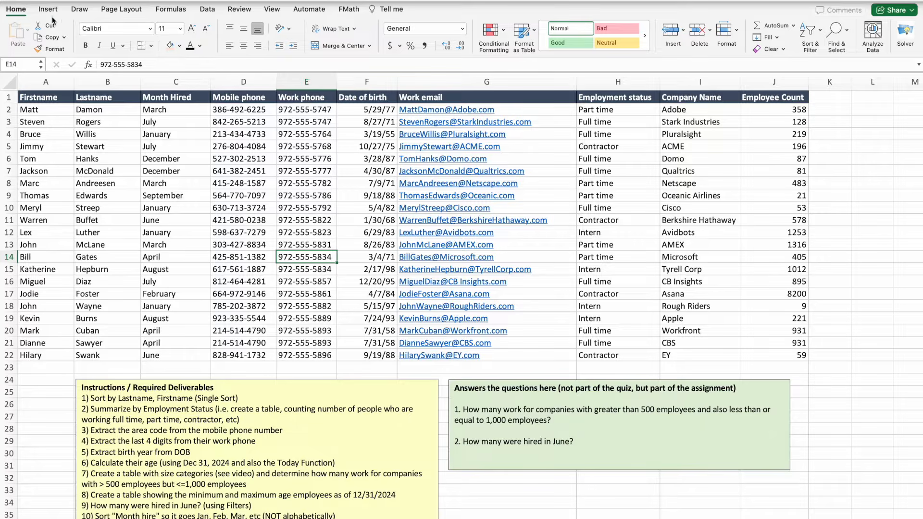
pyautogui.click(207, 12)
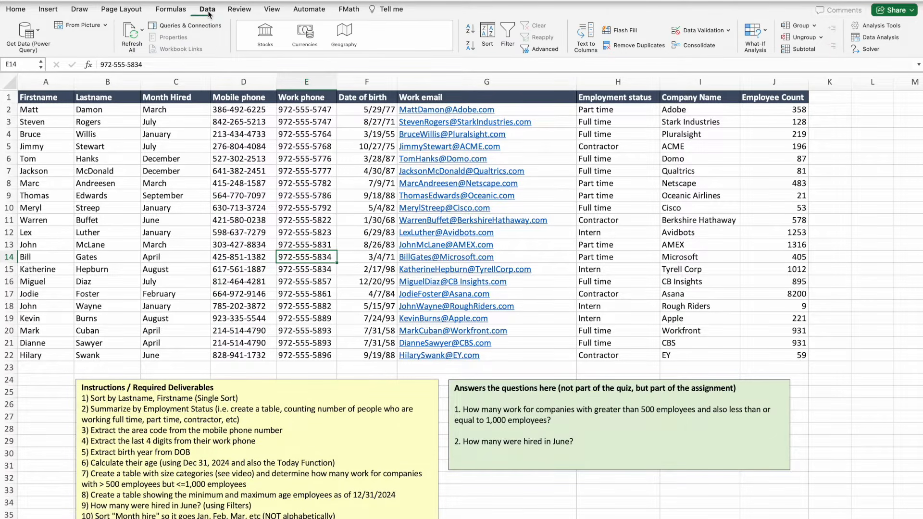
# Open the Sort dialog for the employee table from the Data ribbon.
pyautogui.click(488, 32)
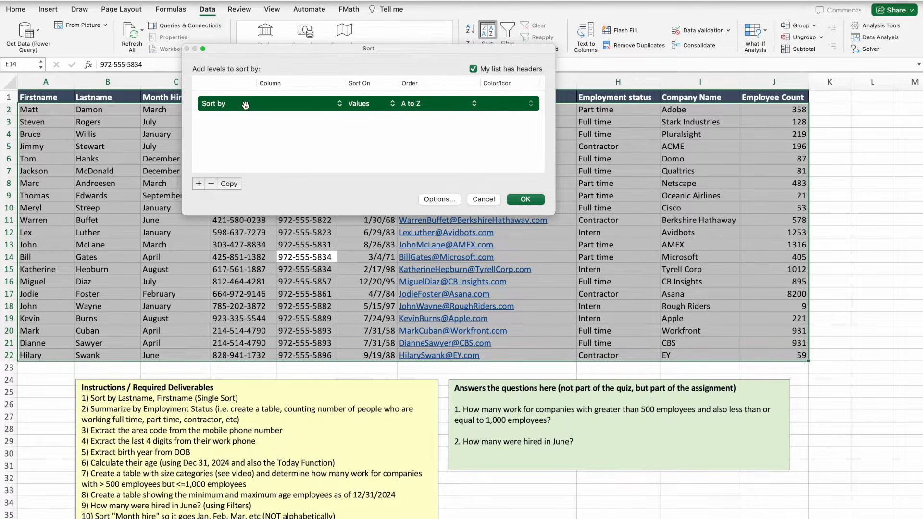
# Sort the employee table A to Z by Lastname, then by Firstname.
pyautogui.click(339, 105)
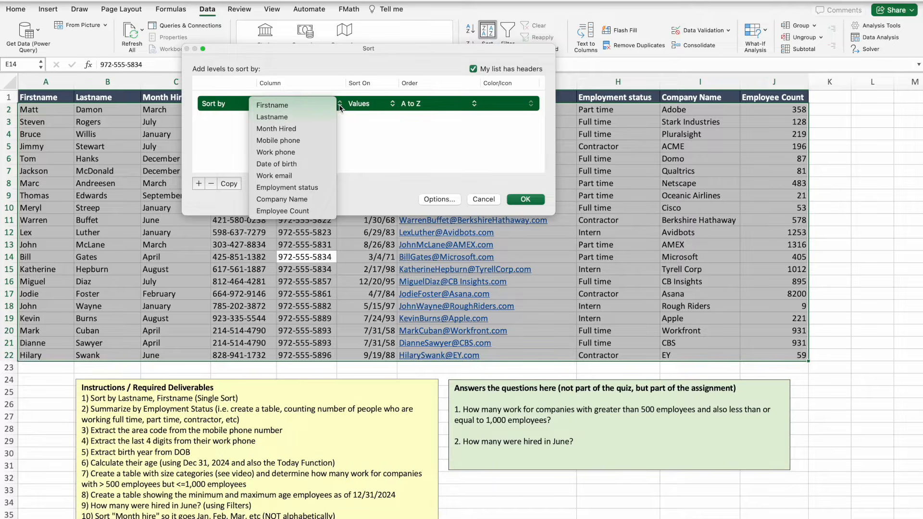
pyautogui.click(283, 117)
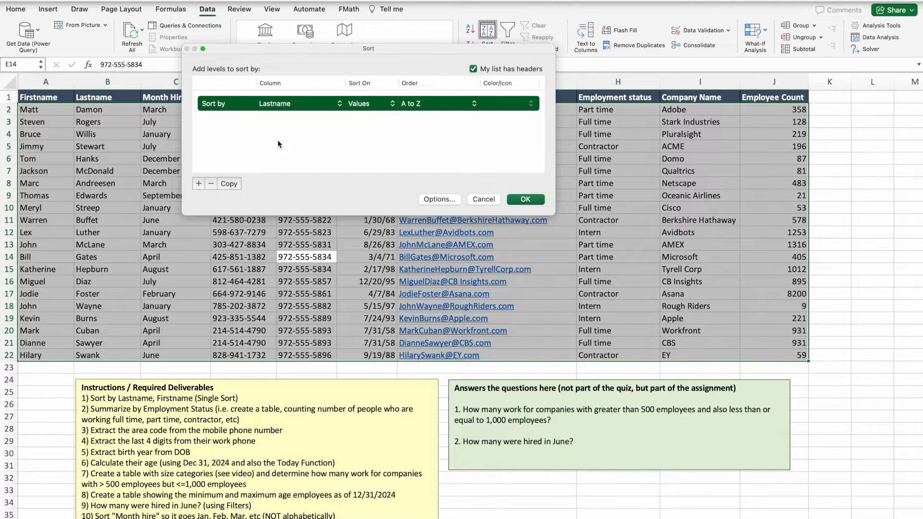
pyautogui.click(198, 183)
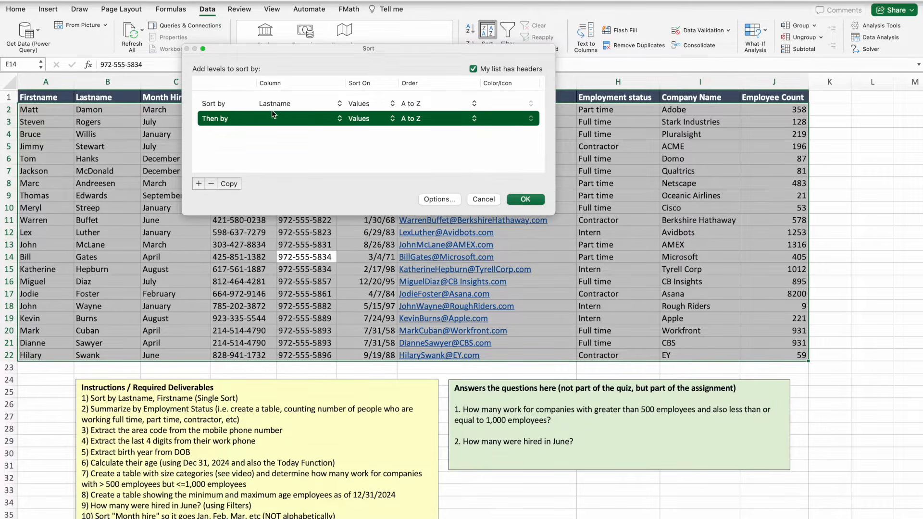
pyautogui.click(343, 121)
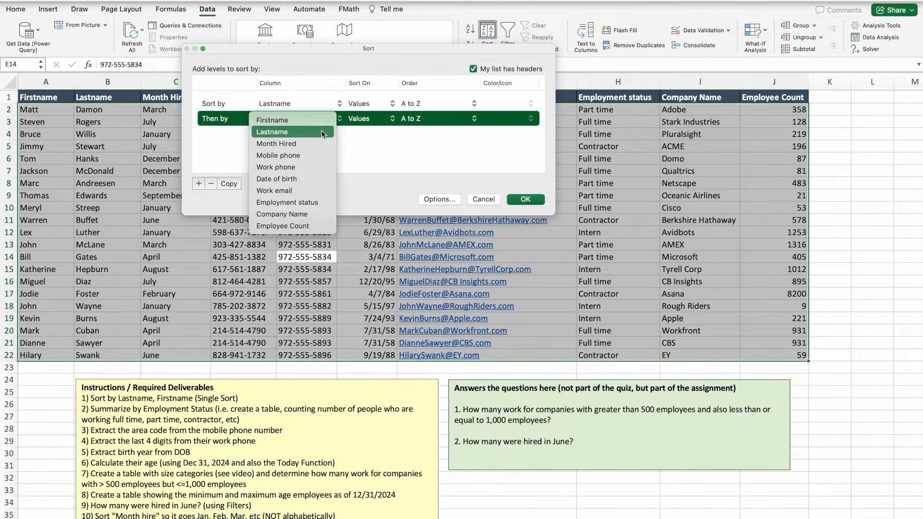
pyautogui.click(319, 123)
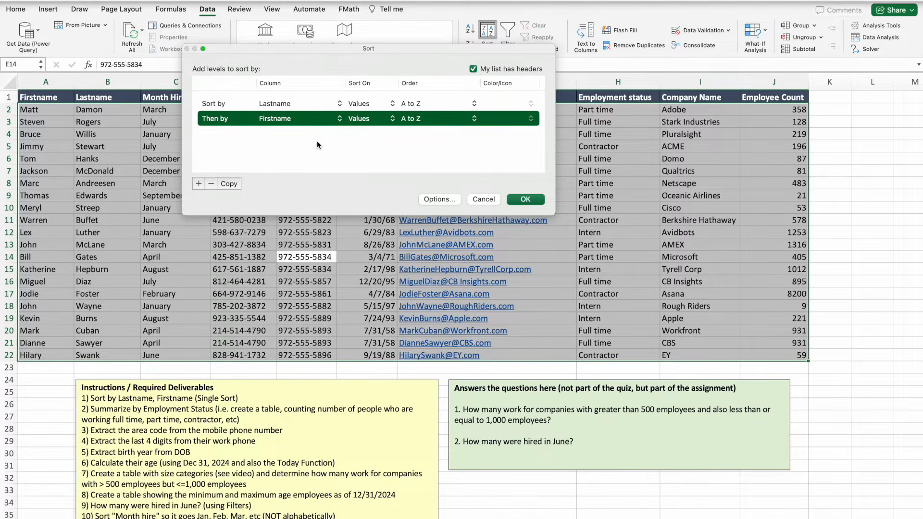
pyautogui.click(525, 200)
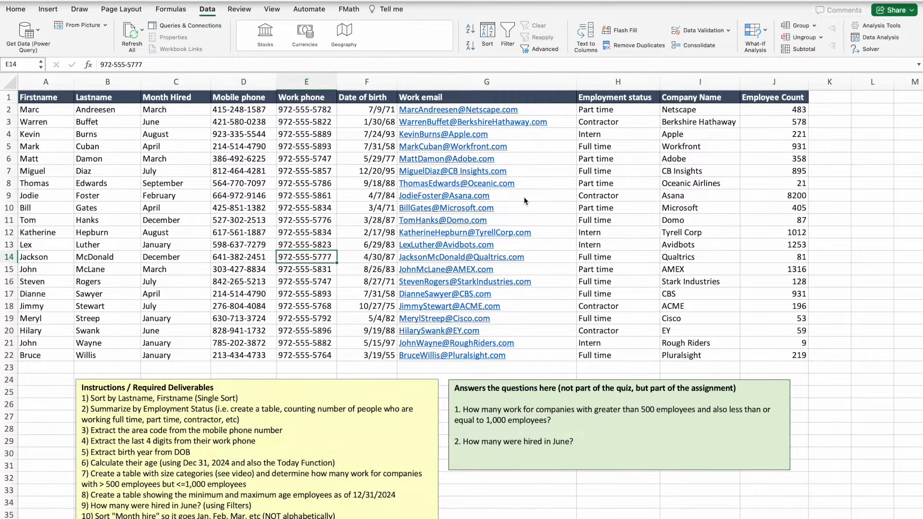
# Scroll right to the empty columns and select cell M4.
pyautogui.scroll(-1, 251, 442)
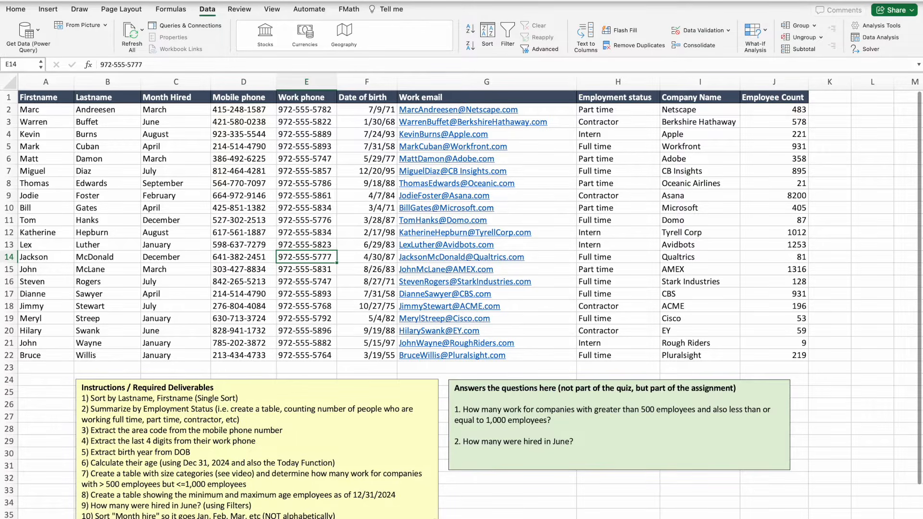
pyautogui.hscroll(1, 468, 296)
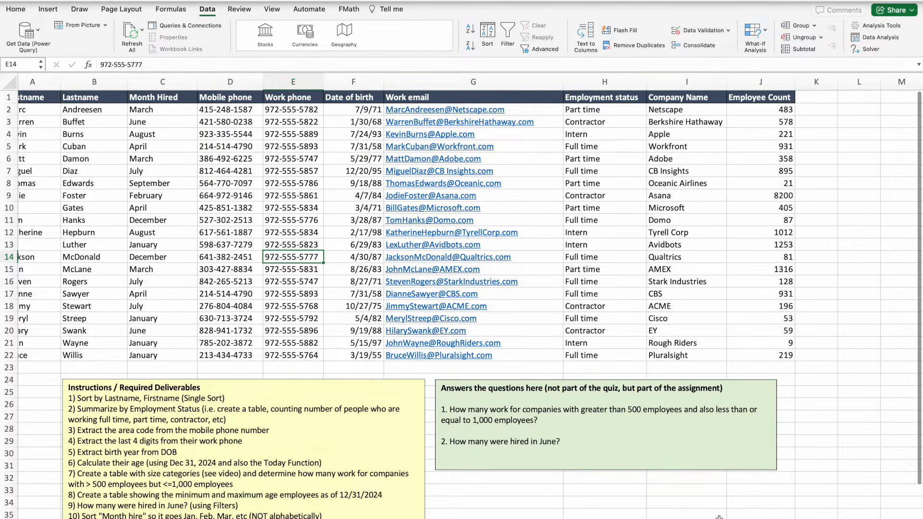
pyautogui.hscroll(1, 765, 495)
pyautogui.hscroll(10, 765, 495)
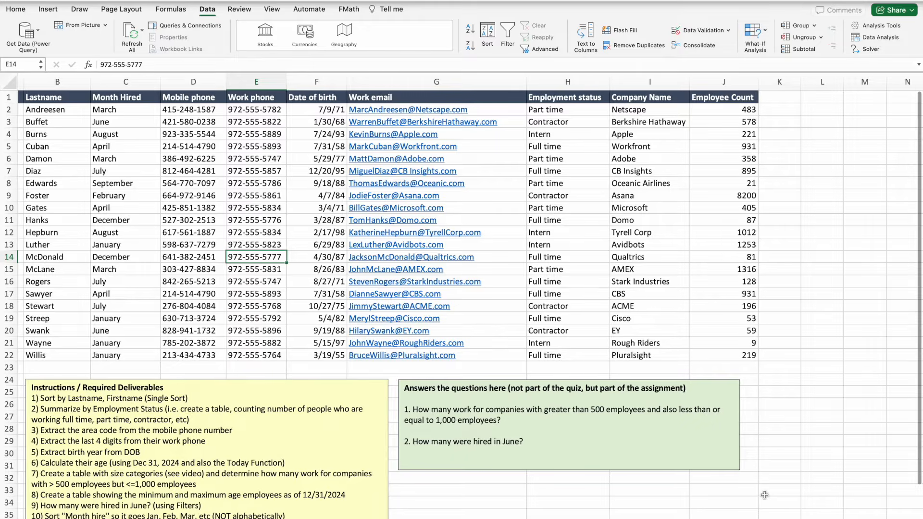
pyautogui.hscroll(1, 754, 496)
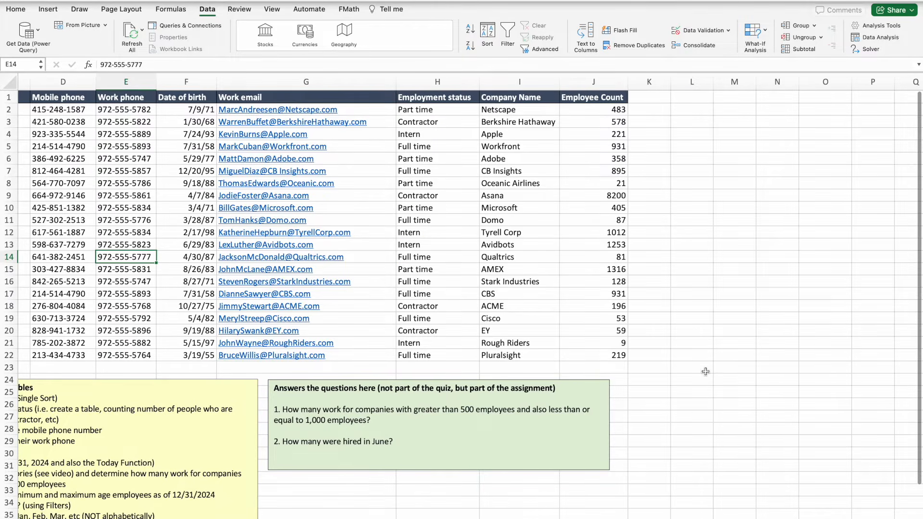
pyautogui.click(725, 139)
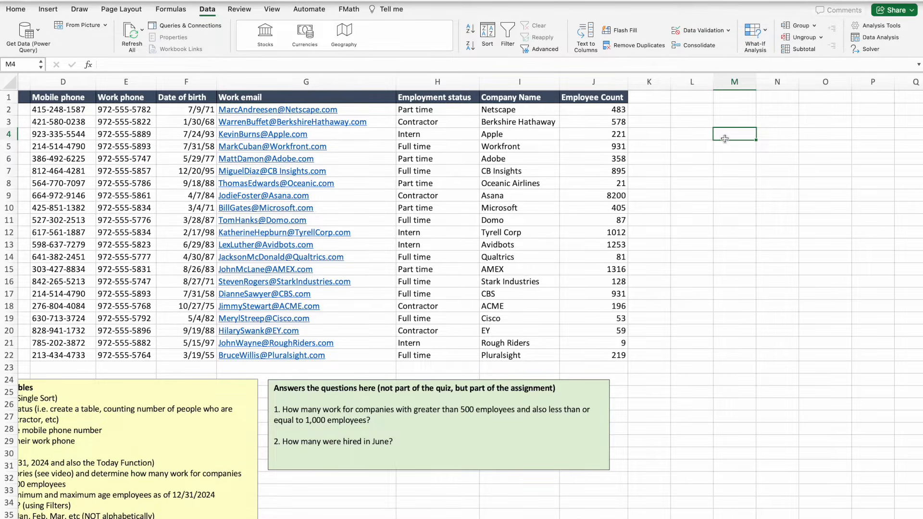
# Select the Employment status cells H2:H22 and copy them.
pyautogui.click(426, 110)
pyautogui.moveTo(426, 110); pyautogui.dragTo(429, 356)
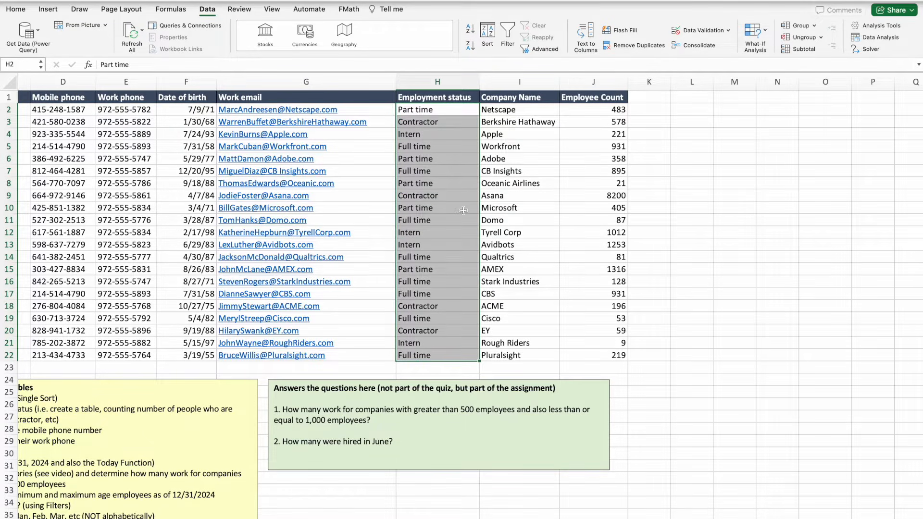
pyautogui.click(415, 110)
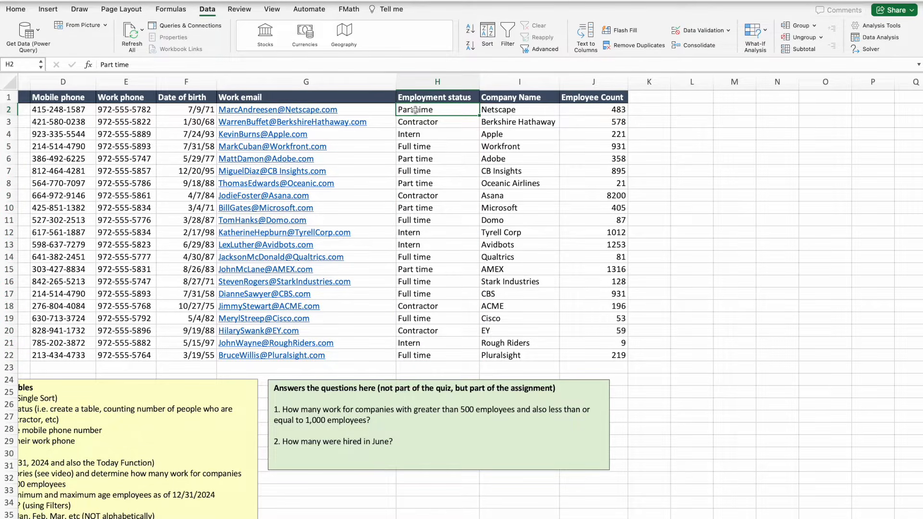
pyautogui.hotkey('ctrl', 'shift', 'Down')
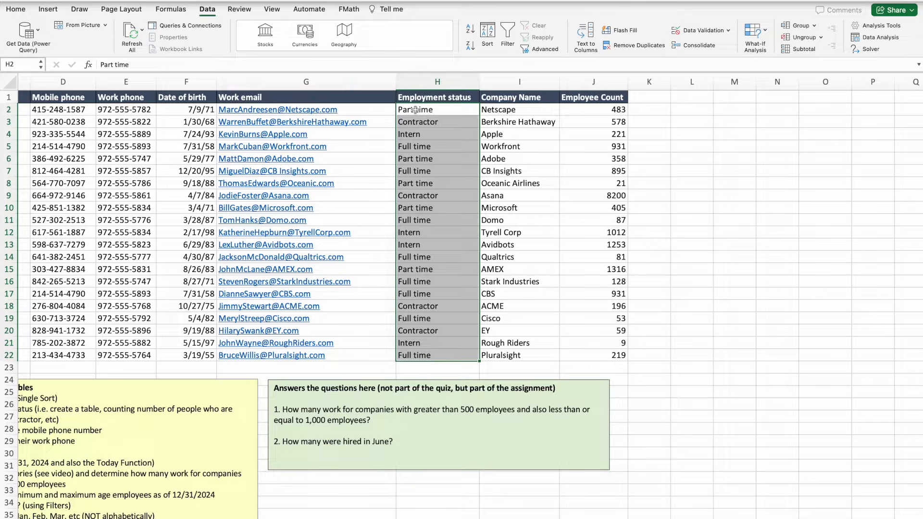
pyautogui.rightClick(415, 110)
pyautogui.press('Escape')
pyautogui.click(412, 122)
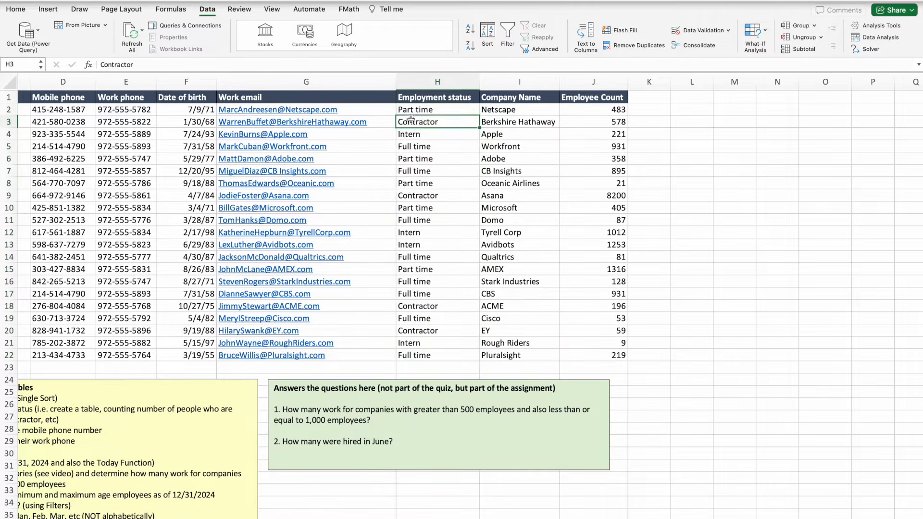
pyautogui.moveTo(413, 109); pyautogui.dragTo(408, 354)
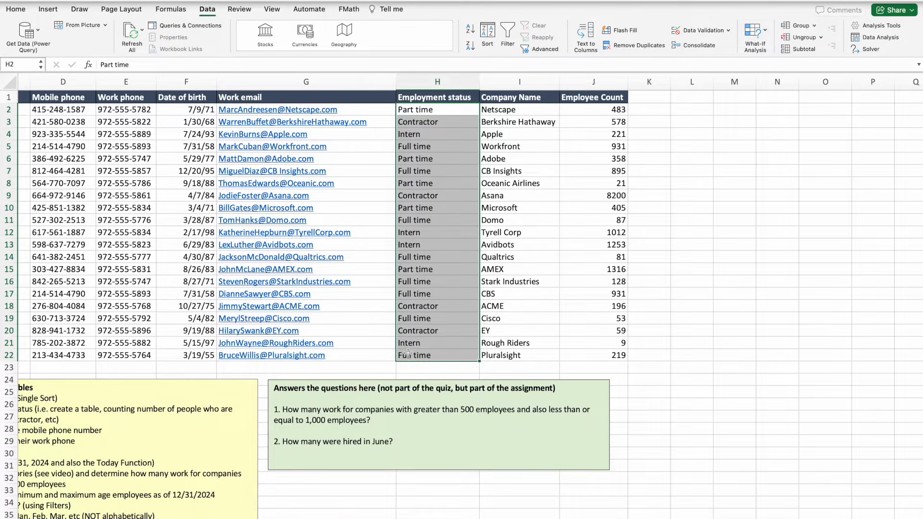
pyautogui.click(429, 110)
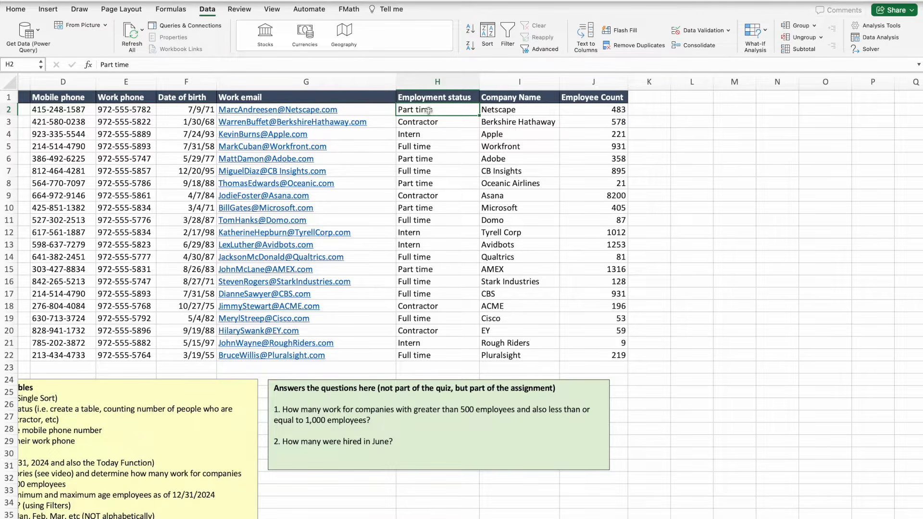
pyautogui.press('super+shift+Down')
pyautogui.press('super+c')
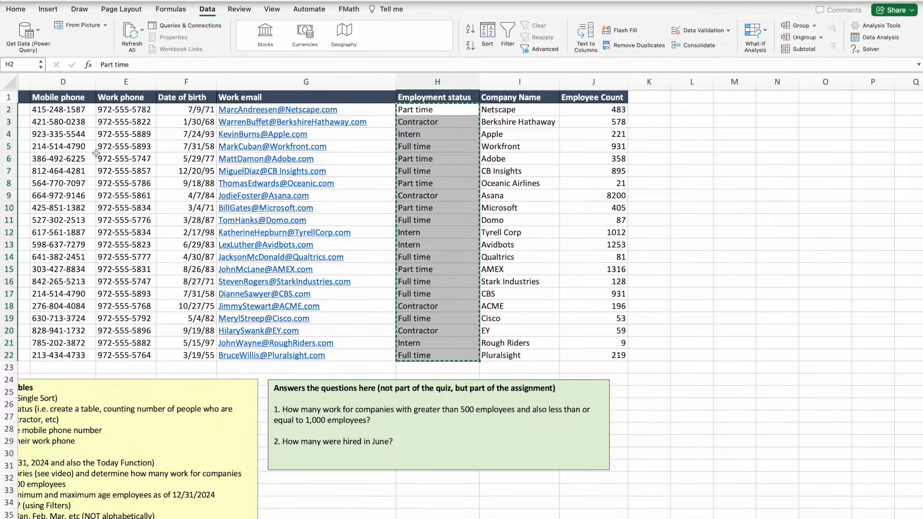
# Paste the copied statuses into M4:M24 and select the pasted range.
pyautogui.click(737, 135)
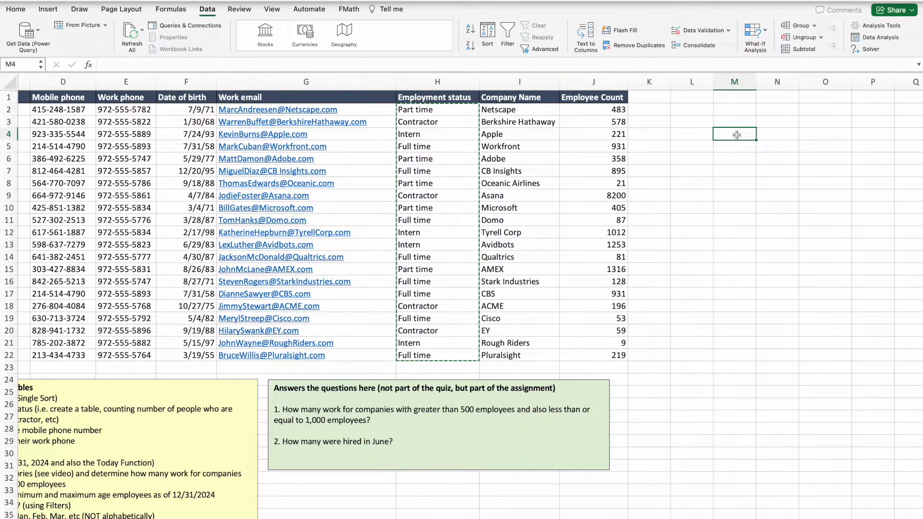
pyautogui.press('super+v')
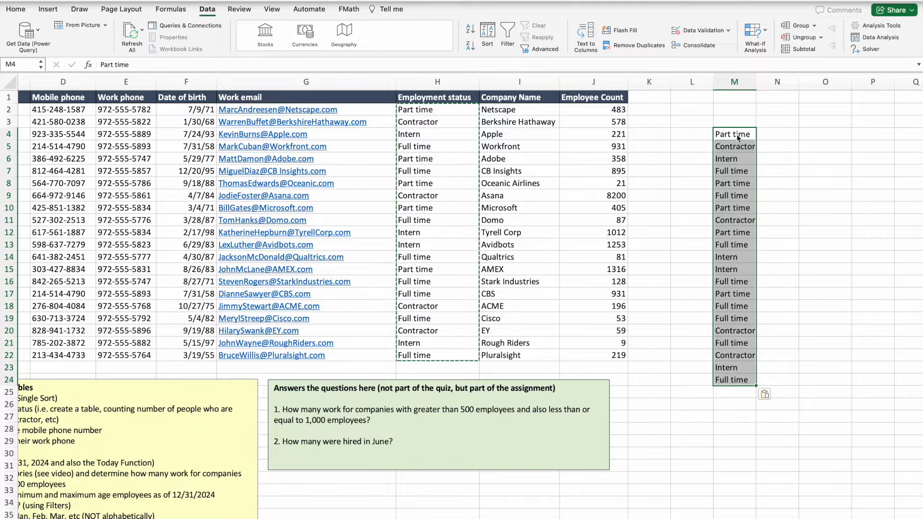
pyautogui.click(779, 133)
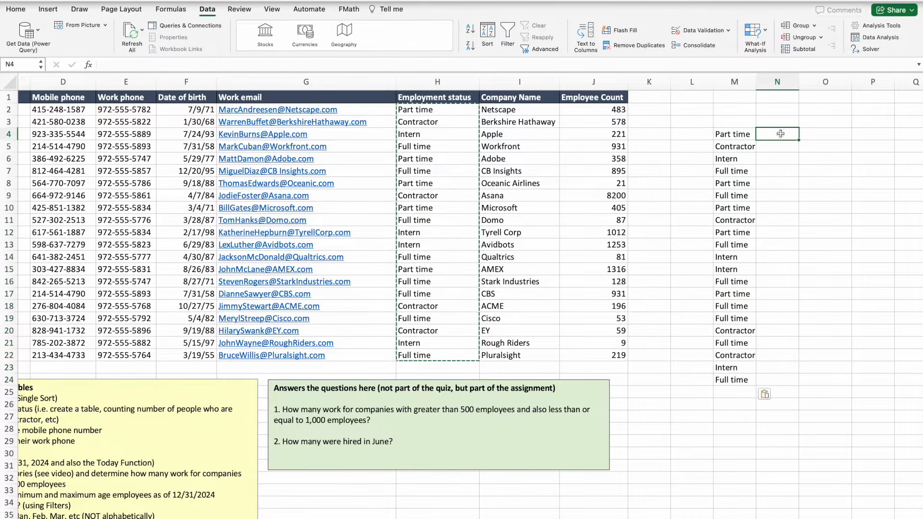
pyautogui.moveTo(736, 136); pyautogui.dragTo(724, 379)
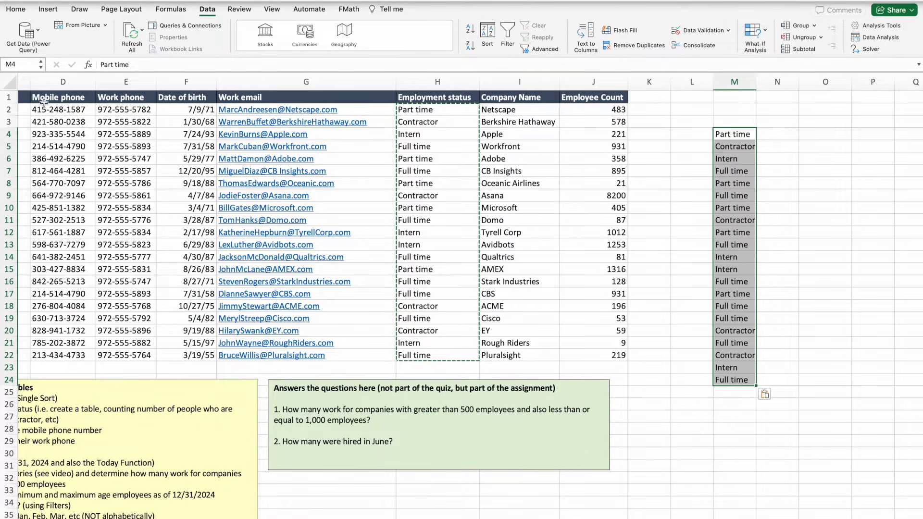
pyautogui.click(210, 11)
pyautogui.click(210, 11)
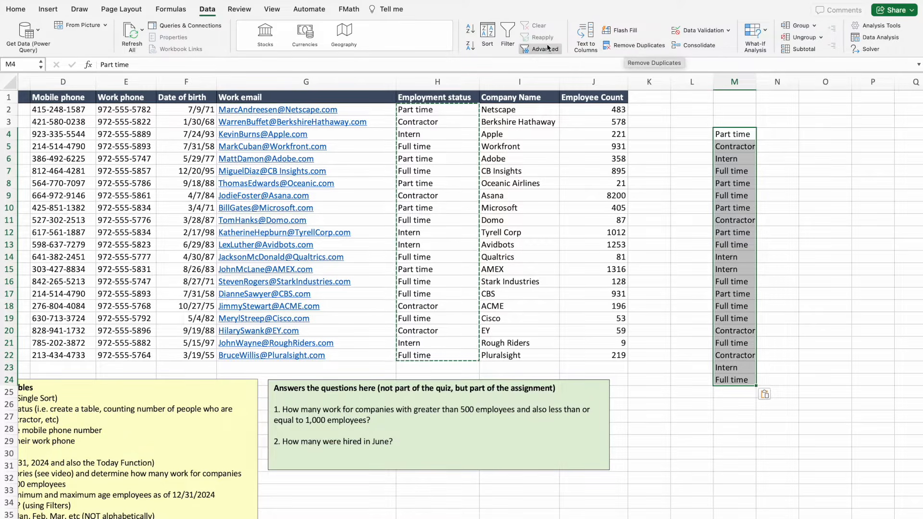
# Remove duplicates from column M, leaving Part time, Contractor, Intern and Full time in M4:M7.
pyautogui.click(623, 48)
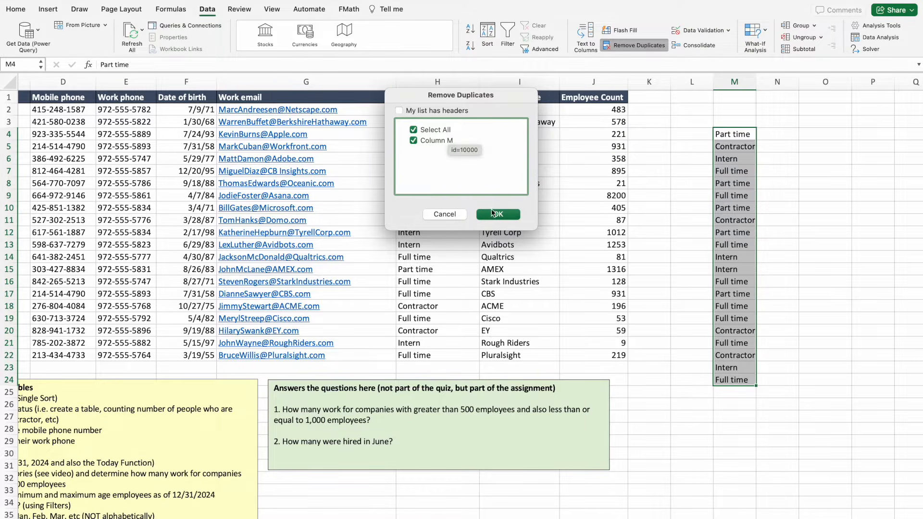
pyautogui.click(495, 216)
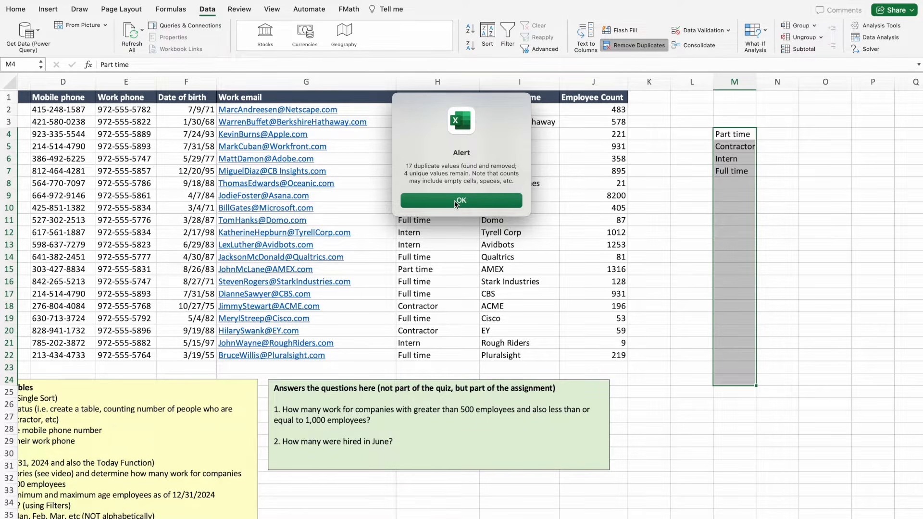
pyautogui.click(455, 203)
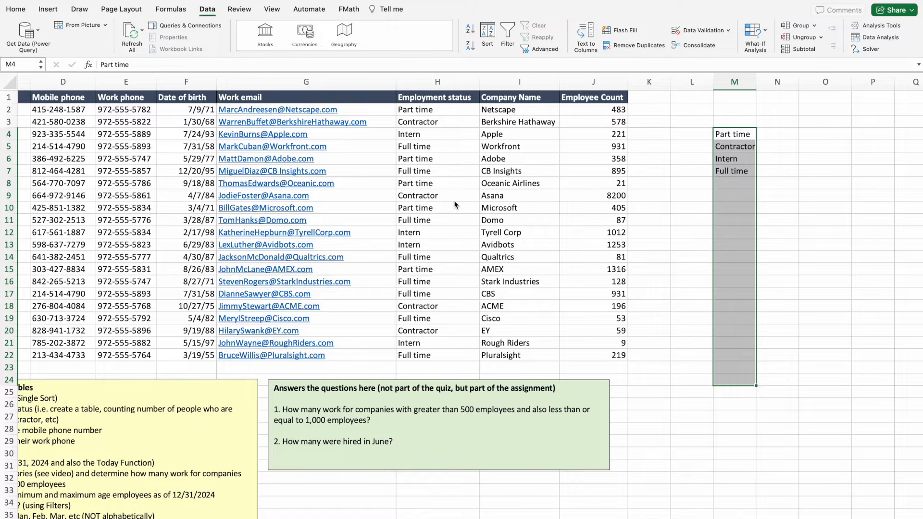
pyautogui.click(675, 229)
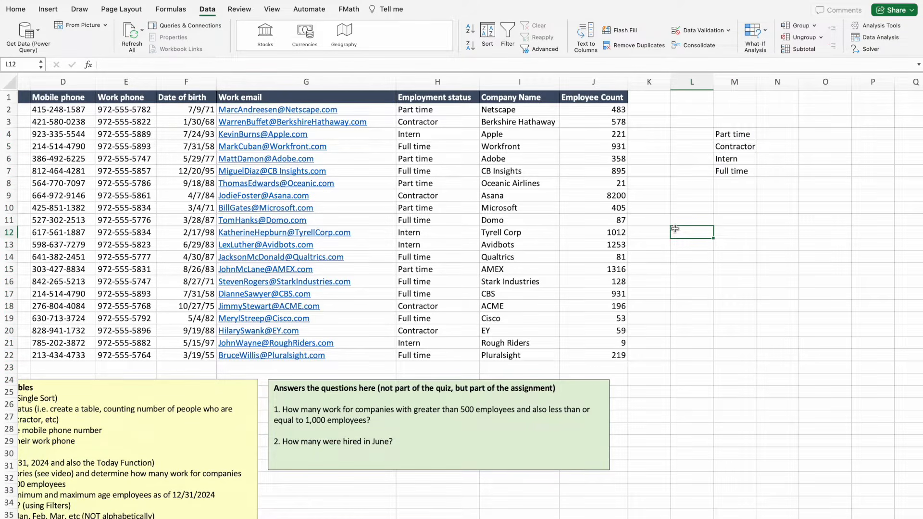
pyautogui.press('Return')
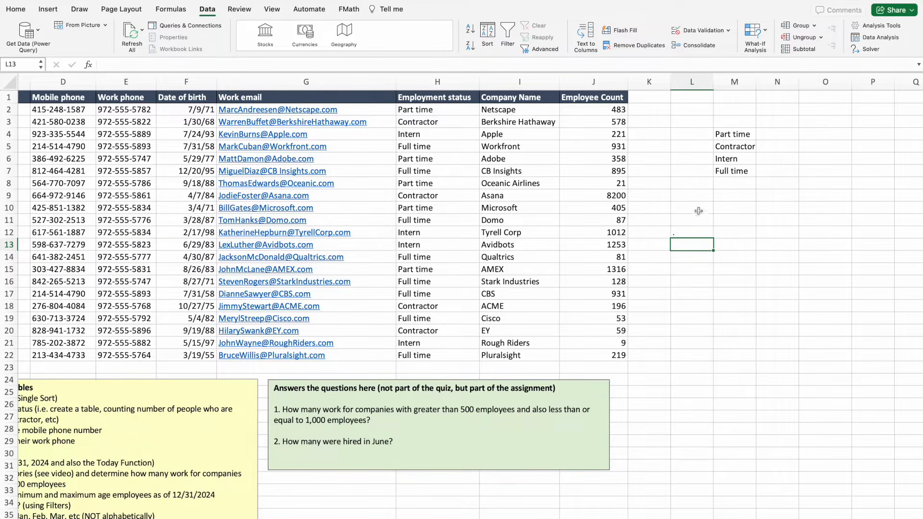
# Move Full time from M7 into M3 above Part time, and type 'Employee Type' in M2.
pyautogui.click(731, 173)
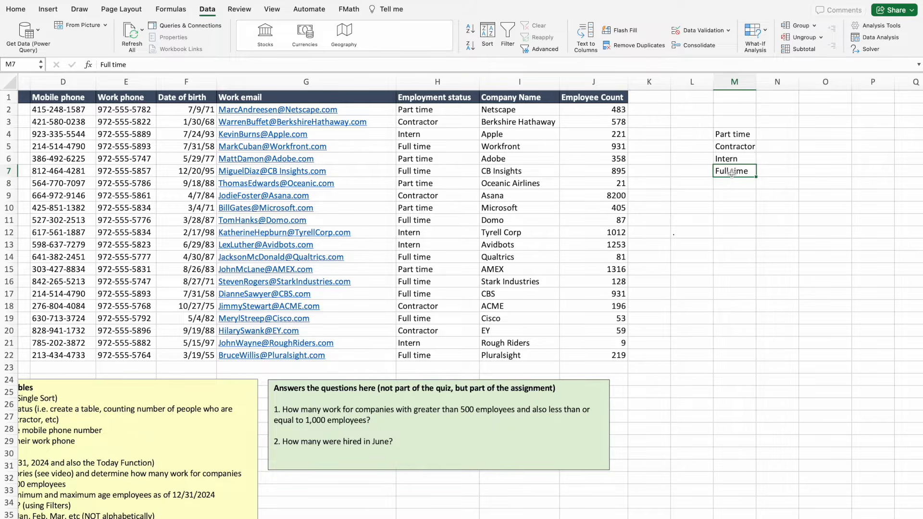
pyautogui.press('super+c')
pyautogui.click(734, 124)
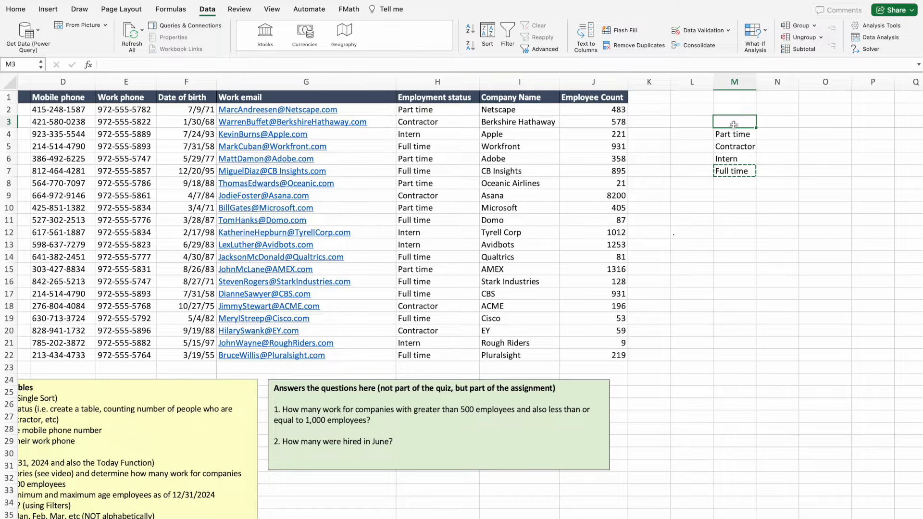
pyautogui.press('super+v')
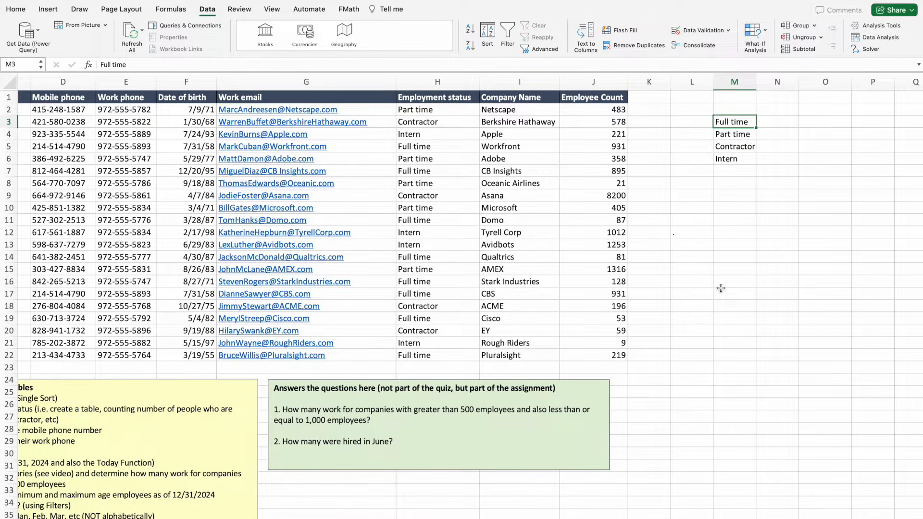
pyautogui.click(732, 114)
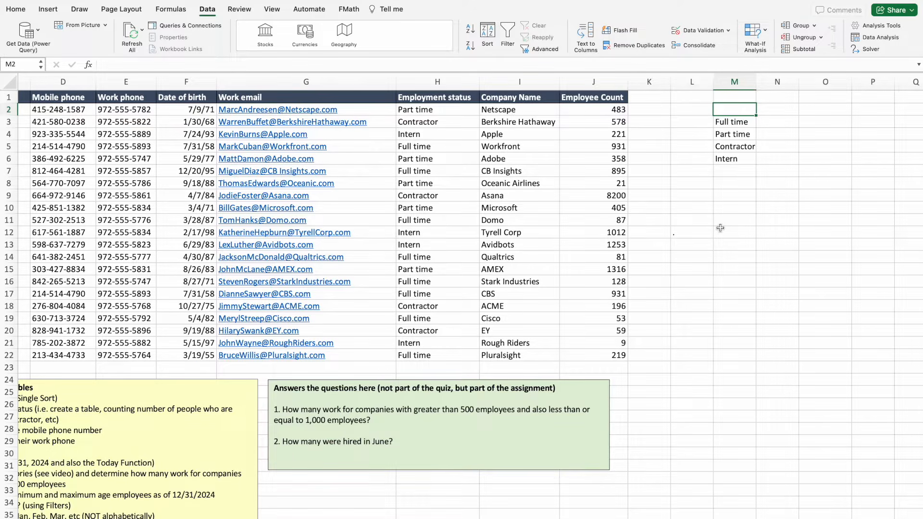
pyautogui.write('Employee')
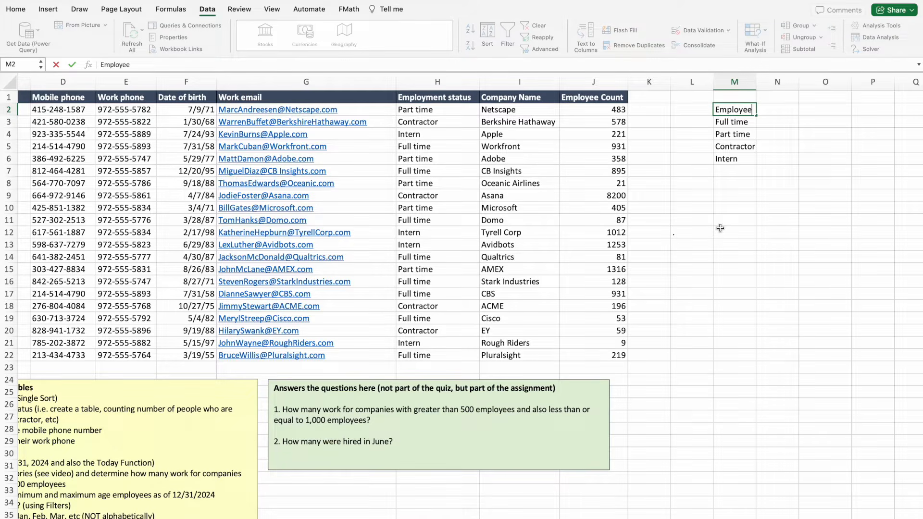
pyautogui.write(' Type')
# Add the 'Count' header in N2 and widen column M to fit 'Employee Type'.
pyautogui.press('Tab')
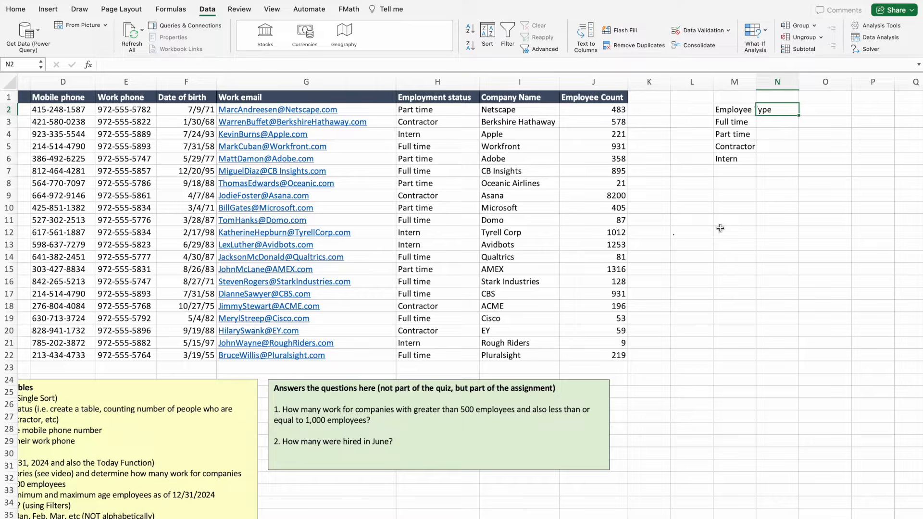
pyautogui.write('Count')
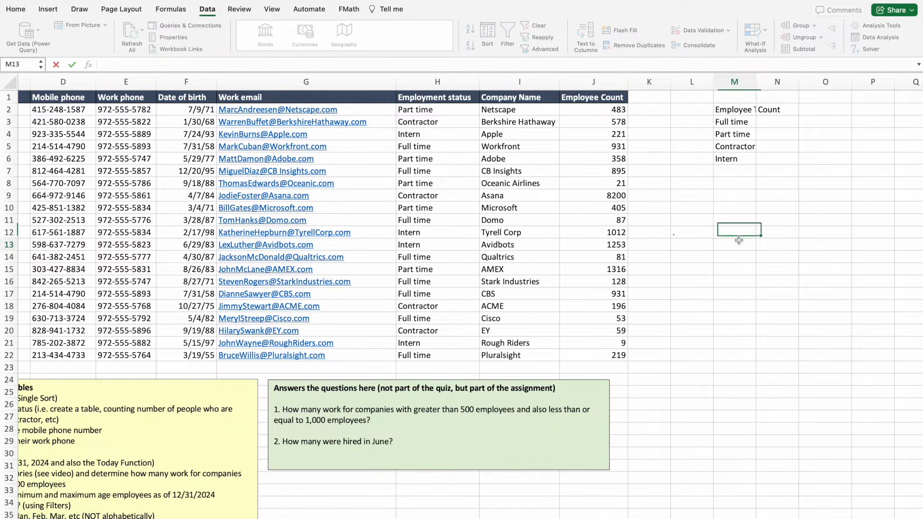
pyautogui.click(738, 241)
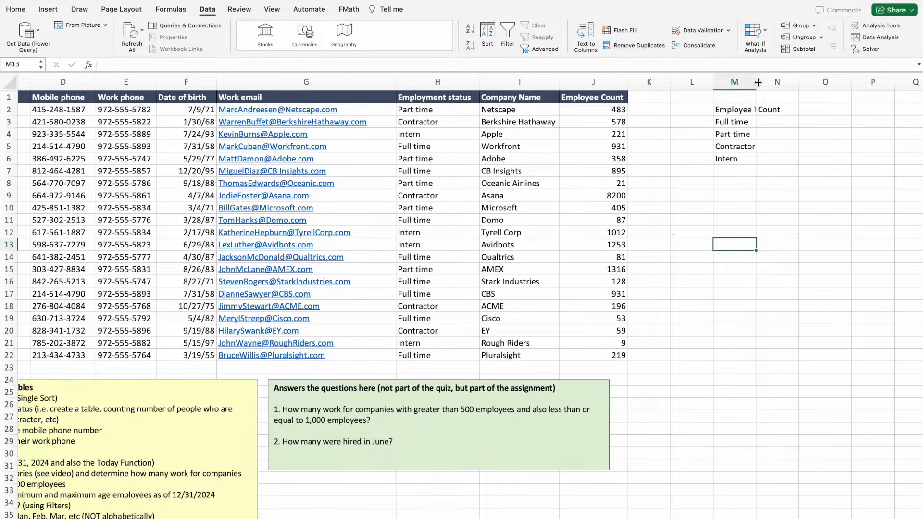
pyautogui.moveTo(758, 82); pyautogui.dragTo(775, 83)
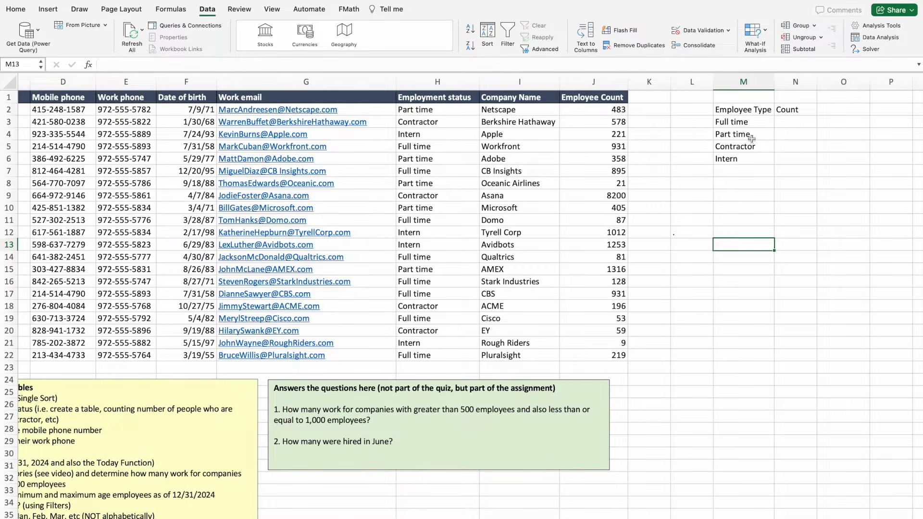
pyautogui.click(801, 124)
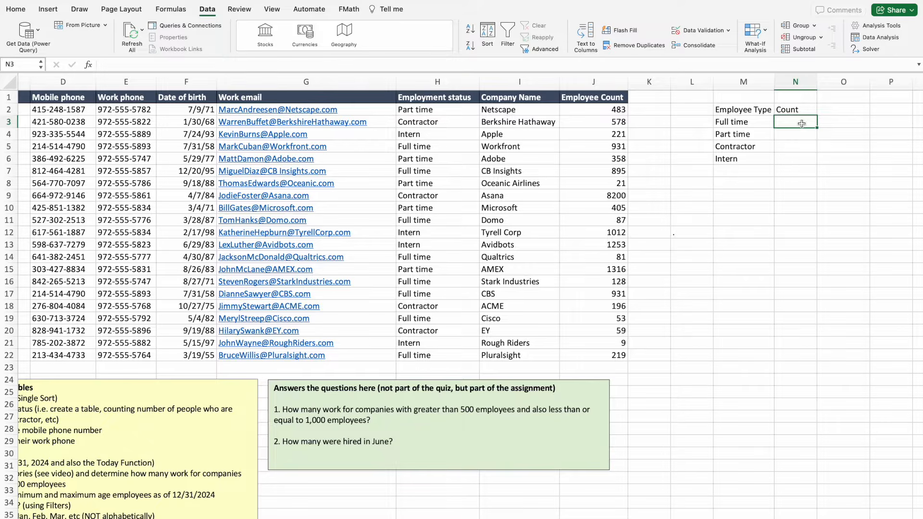
# Enter =COUNTIF(H2:H22,M3) in N3, giving 8 Full time employees.
pyautogui.write('=')
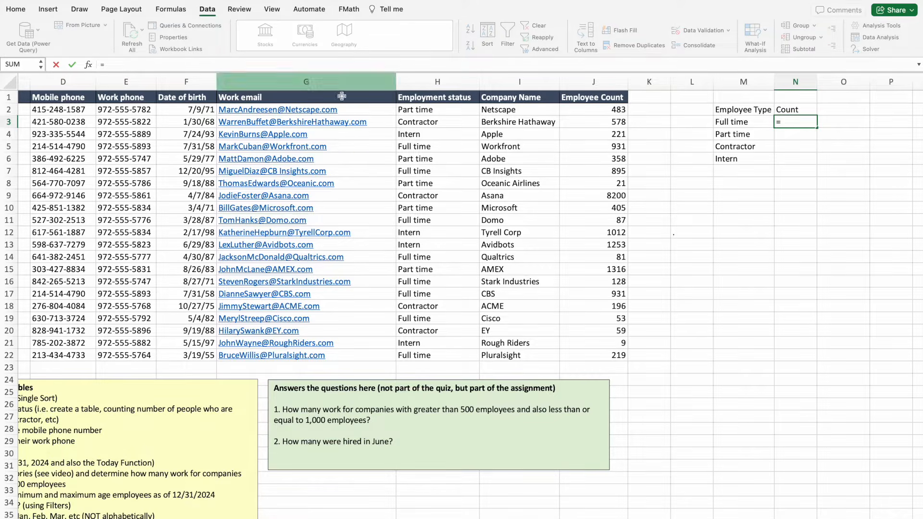
pyautogui.click(786, 124)
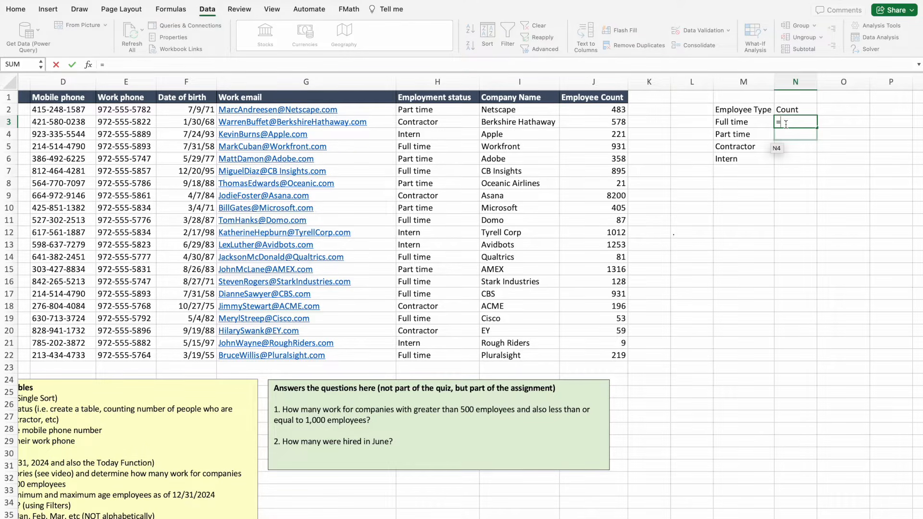
pyautogui.write('count')
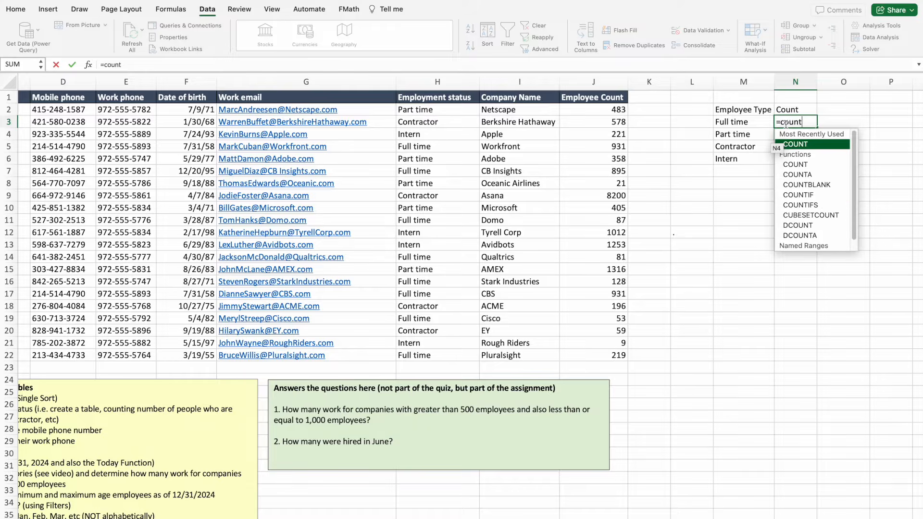
pyautogui.doubleClick(806, 196)
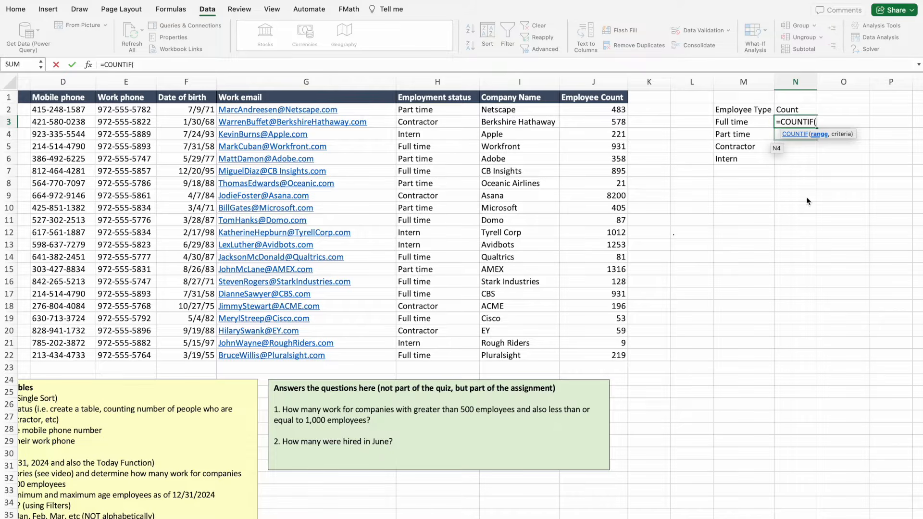
pyautogui.click(440, 110)
pyautogui.moveTo(441, 110); pyautogui.dragTo(429, 357)
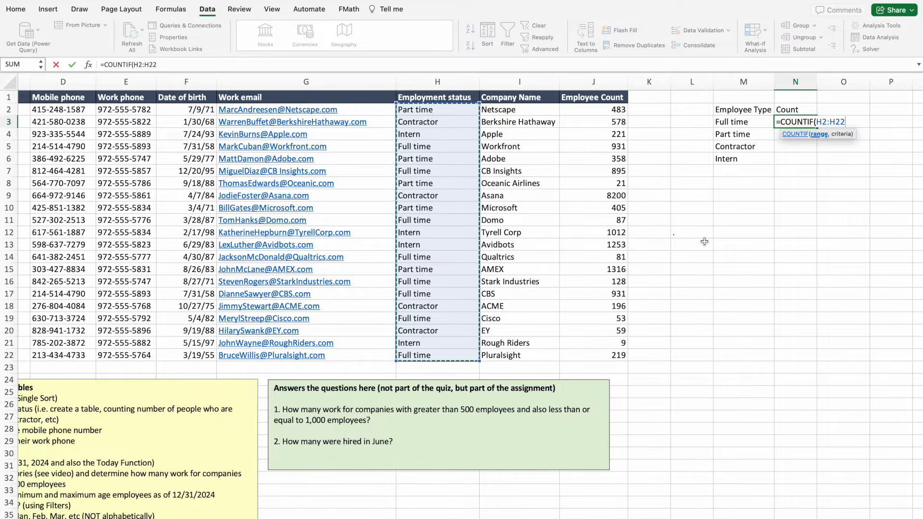
pyautogui.write(',')
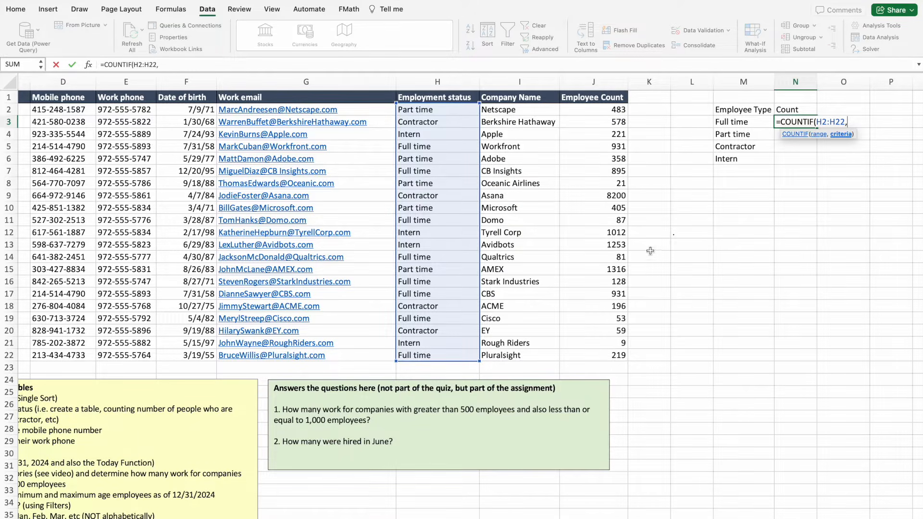
pyautogui.click(740, 123)
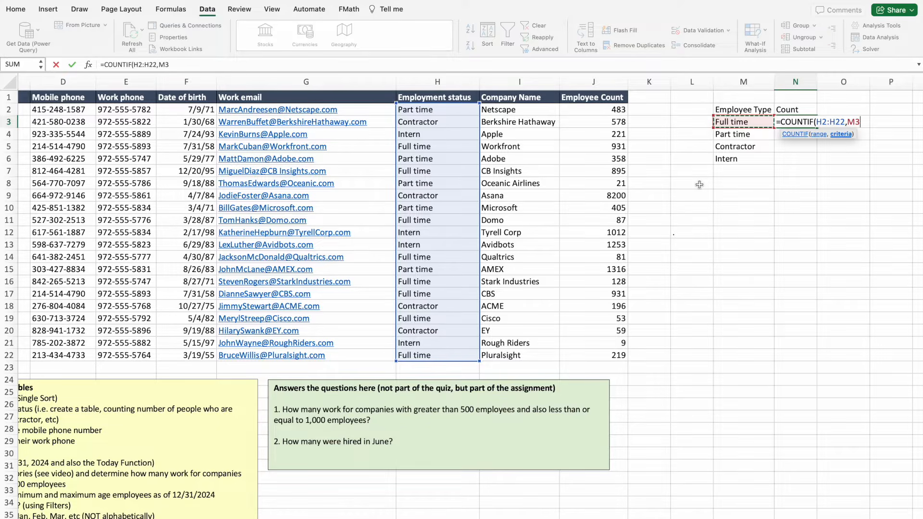
pyautogui.press('Return')
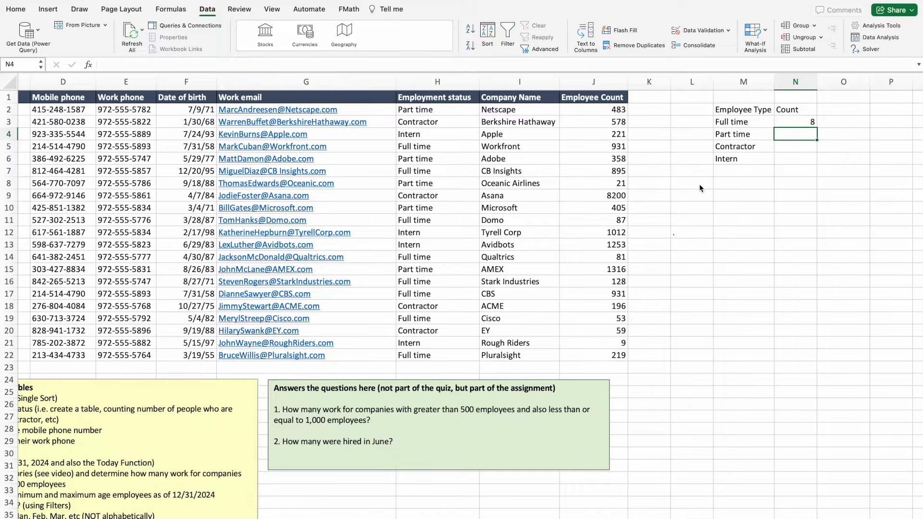
# Count Part time employees in N4 with =COUNTIF(H2:H22,M4), giving 5.
pyautogui.write('=coun')
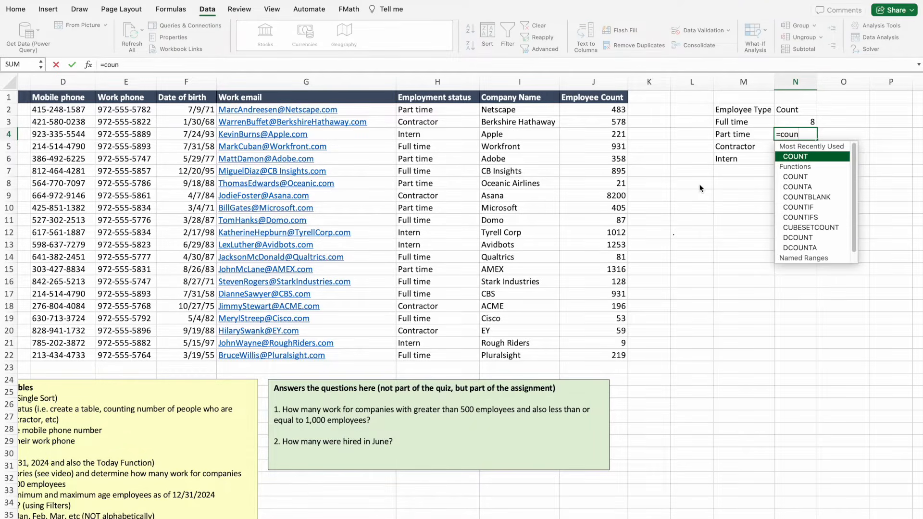
pyautogui.click(789, 208)
pyautogui.click(788, 208)
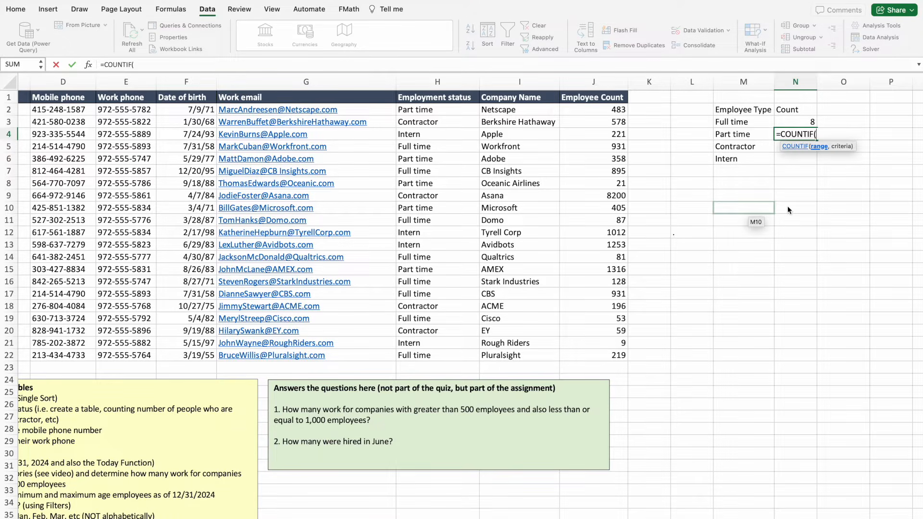
pyautogui.moveTo(447, 112); pyautogui.dragTo(437, 354)
pyautogui.write(',')
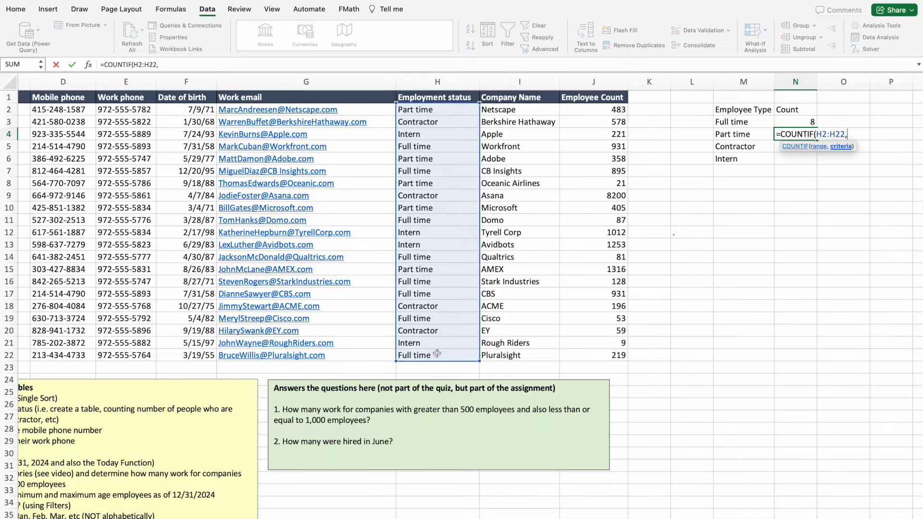
pyautogui.click(724, 133)
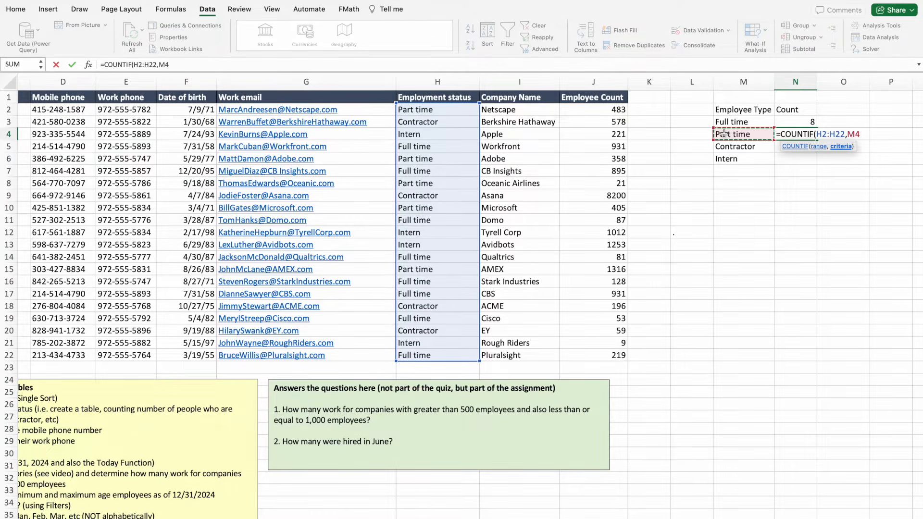
pyautogui.write(')')
pyautogui.press('Return')
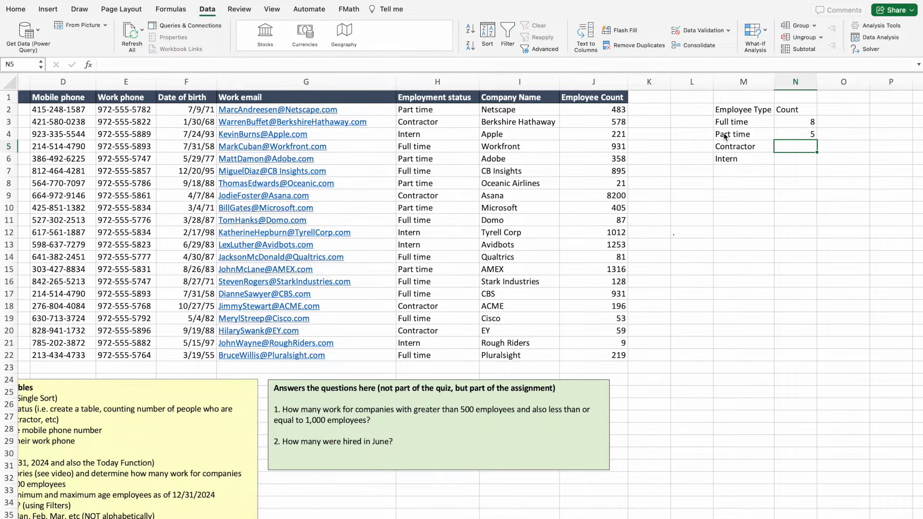
# Count Contractors in N5 with COUNTIF over H2:H22 against M5, giving 4.
pyautogui.write('=co')
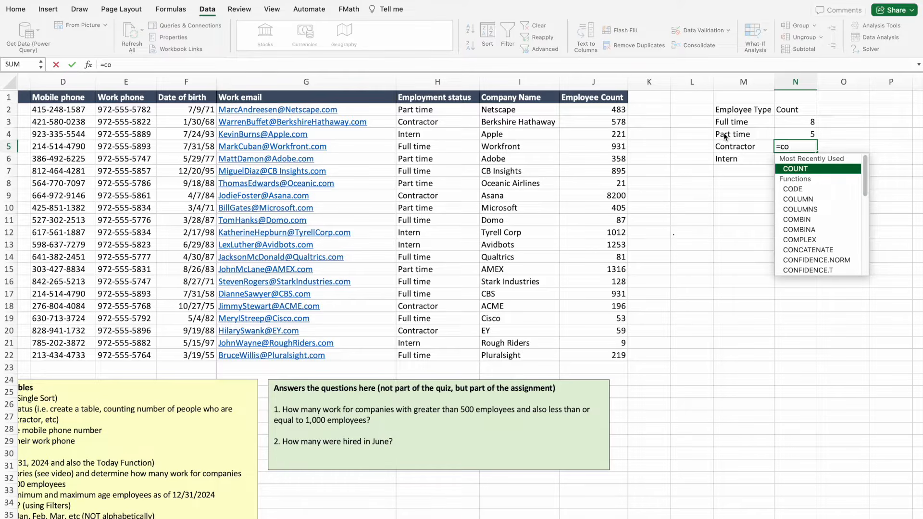
pyautogui.write('n')
pyautogui.press('BackSpace')
pyautogui.write('u')
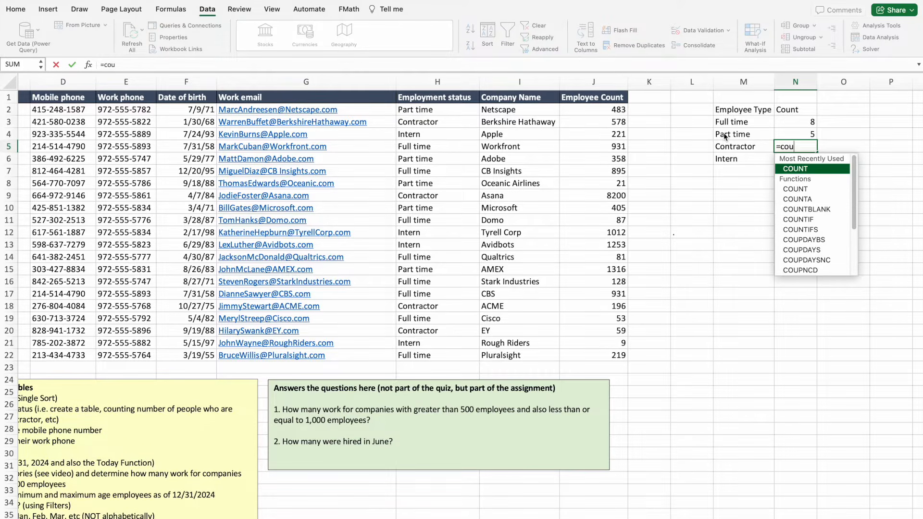
pyautogui.doubleClick(798, 220)
pyautogui.moveTo(415, 109); pyautogui.dragTo(429, 351)
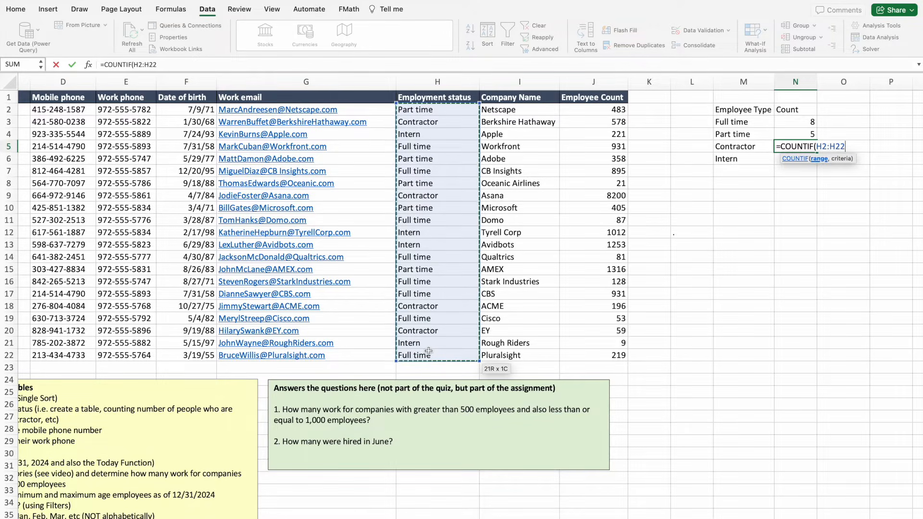
pyautogui.write(',')
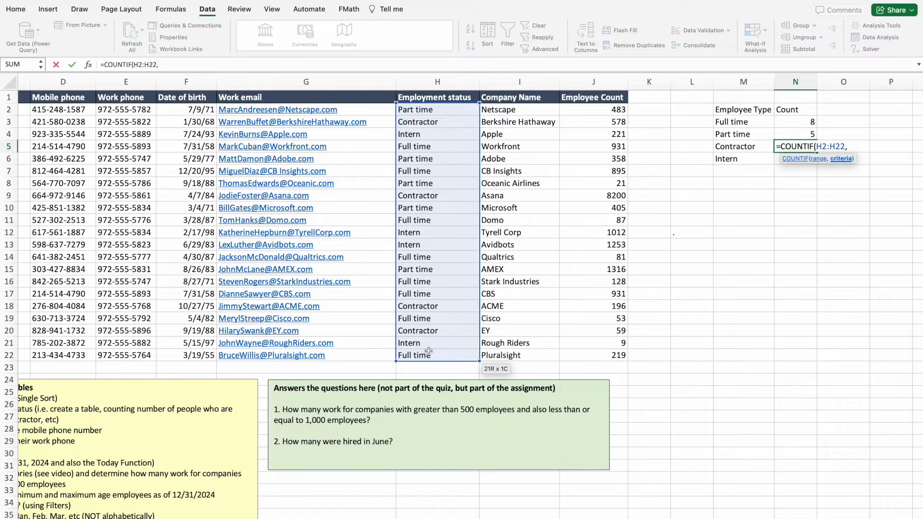
pyautogui.click(744, 146)
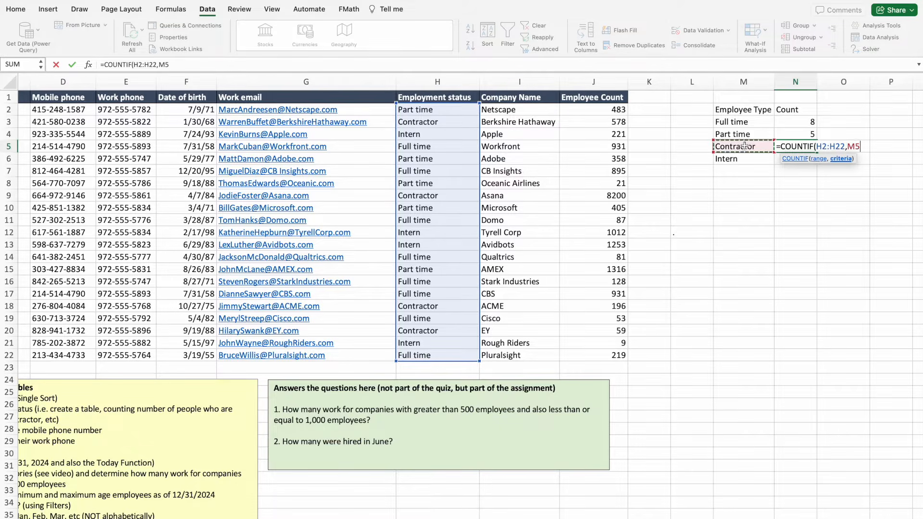
pyautogui.press('Return')
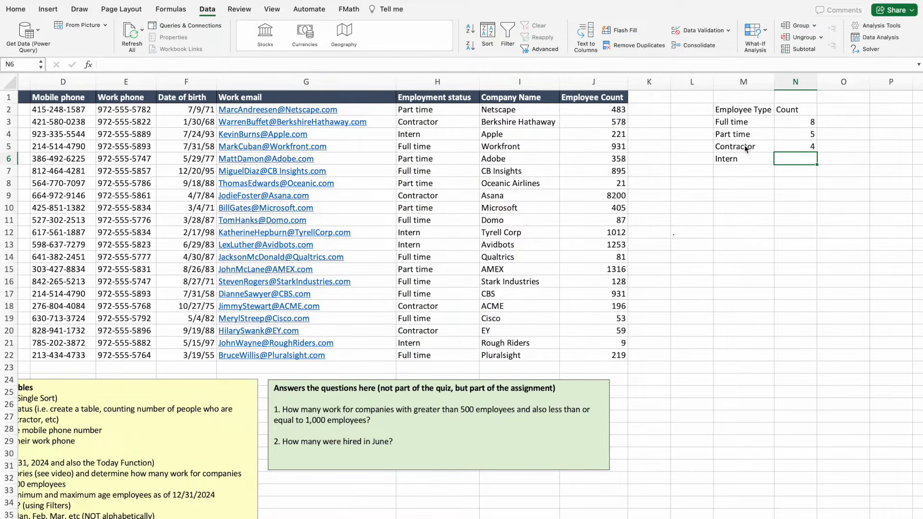
# Count Interns in N6 with =COUNTIF(H2:H22,M6), giving 4.
pyautogui.write('=co')
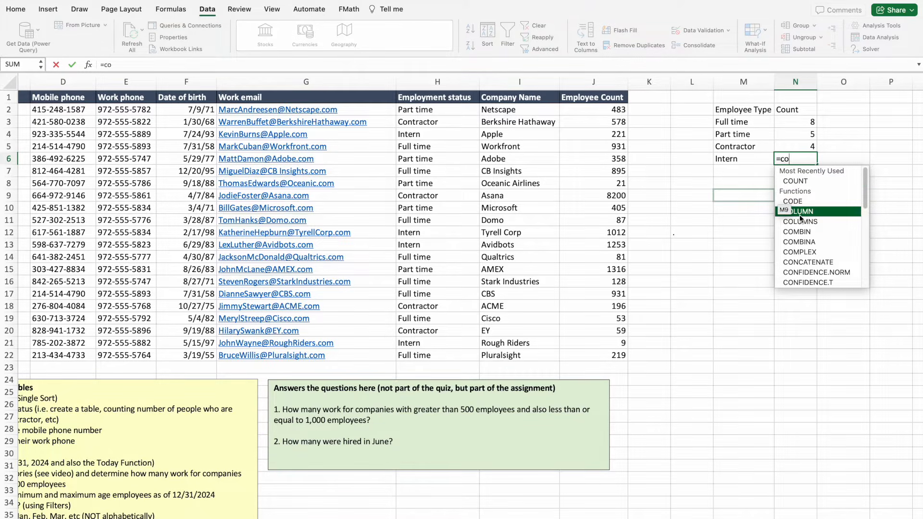
pyautogui.write('un')
pyautogui.doubleClick(799, 232)
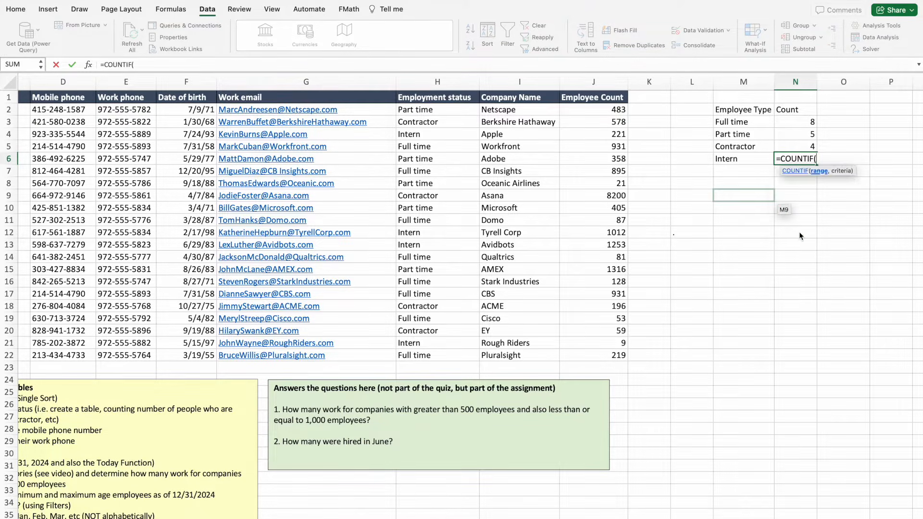
pyautogui.moveTo(426, 109); pyautogui.dragTo(434, 354)
pyautogui.write(',')
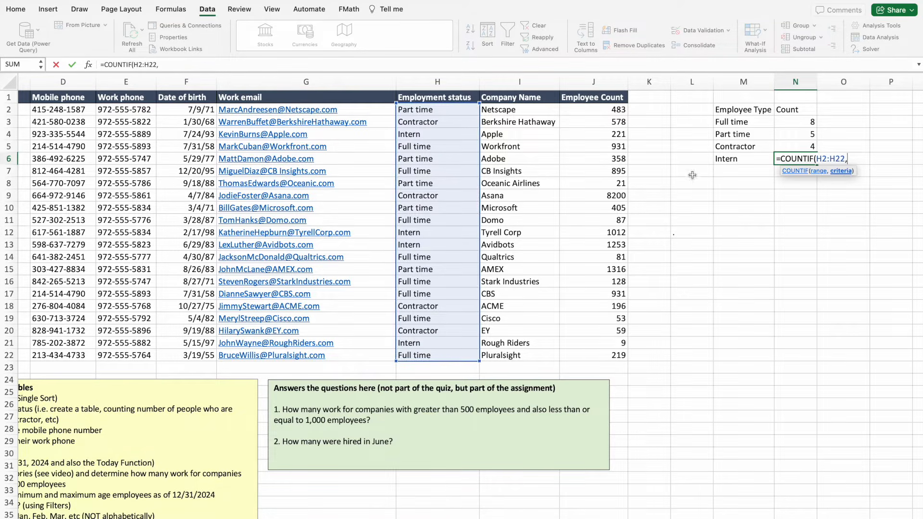
pyautogui.click(726, 162)
pyautogui.press('Return')
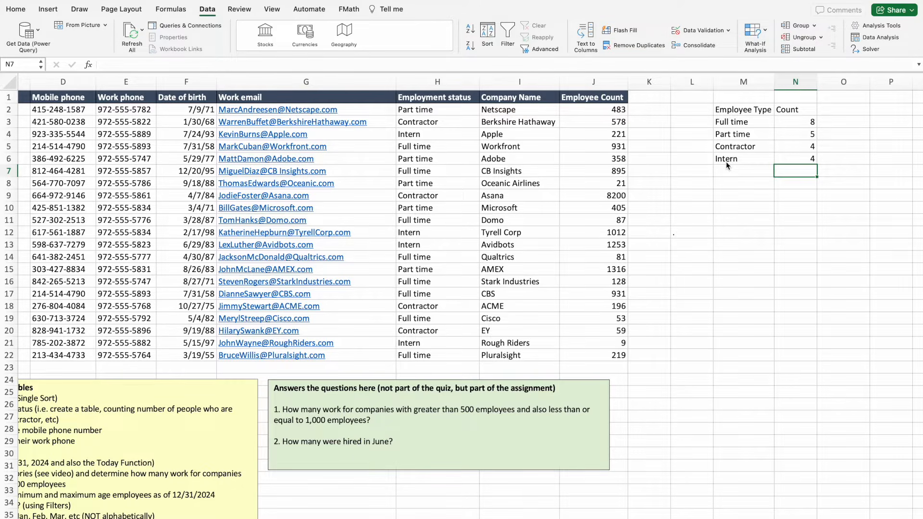
# Label cell M7 as 'Total' below Intern.
pyautogui.click(729, 170)
pyautogui.write('Total')
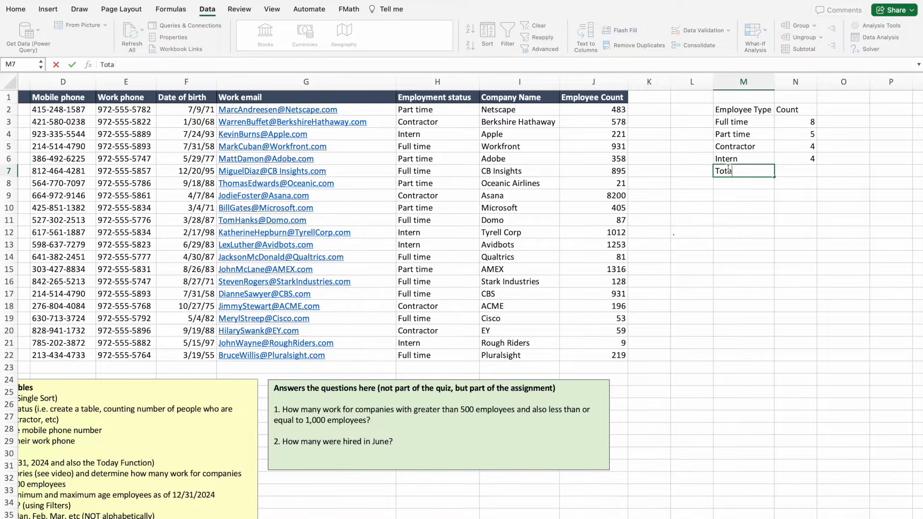
pyautogui.click(804, 175)
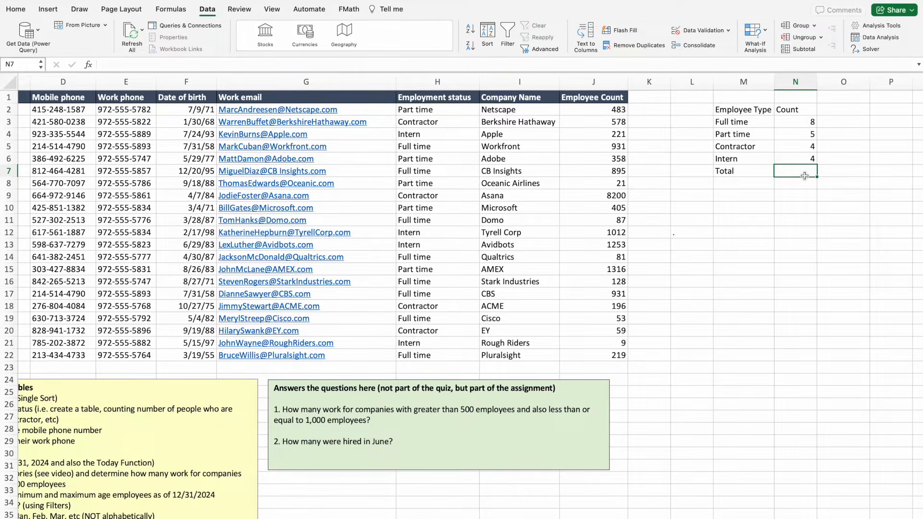
# AutoSum the counts N3:N6 into N7, totalling 21 employees.
pyautogui.click(16, 11)
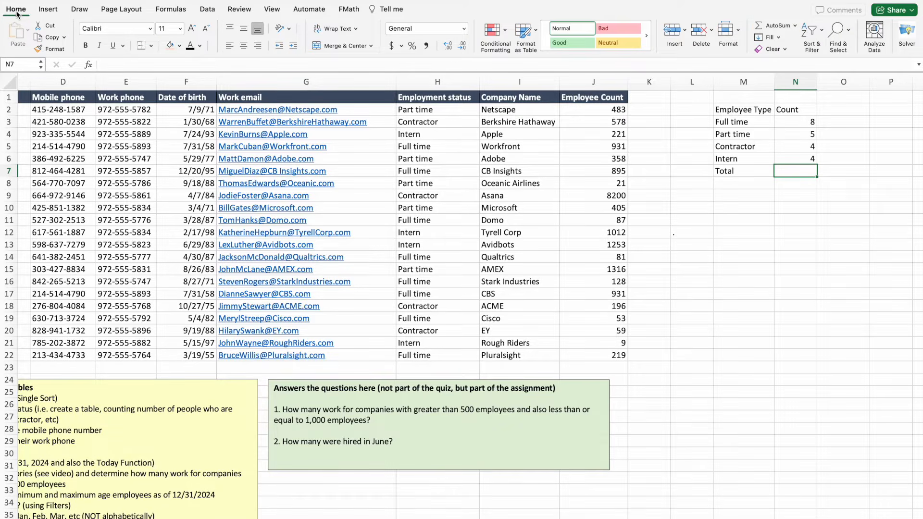
pyautogui.click(794, 121)
pyautogui.moveTo(794, 122); pyautogui.dragTo(797, 157)
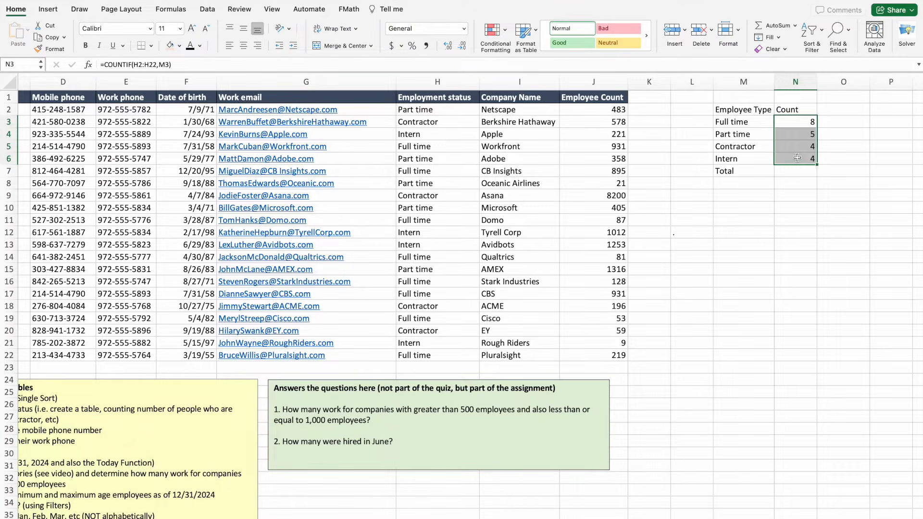
pyautogui.click(773, 27)
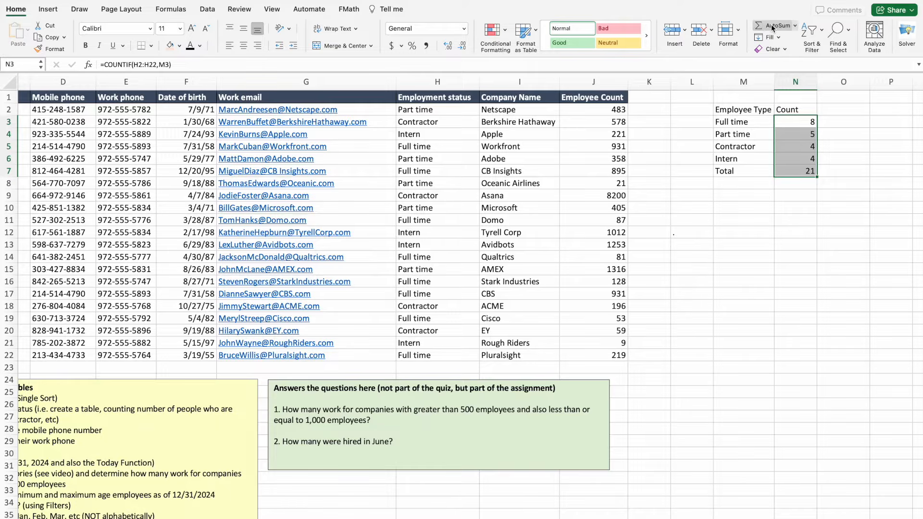
pyautogui.click(795, 200)
pyautogui.click(802, 174)
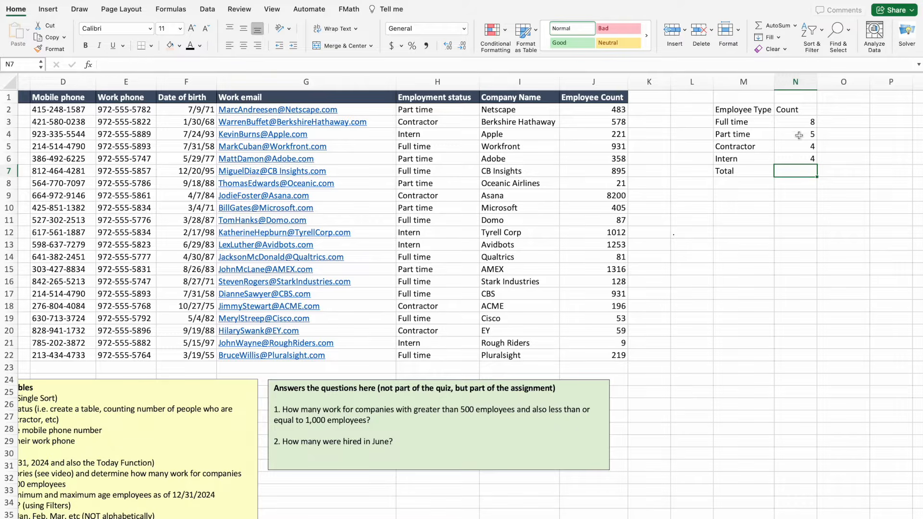
pyautogui.moveTo(799, 123); pyautogui.dragTo(804, 172)
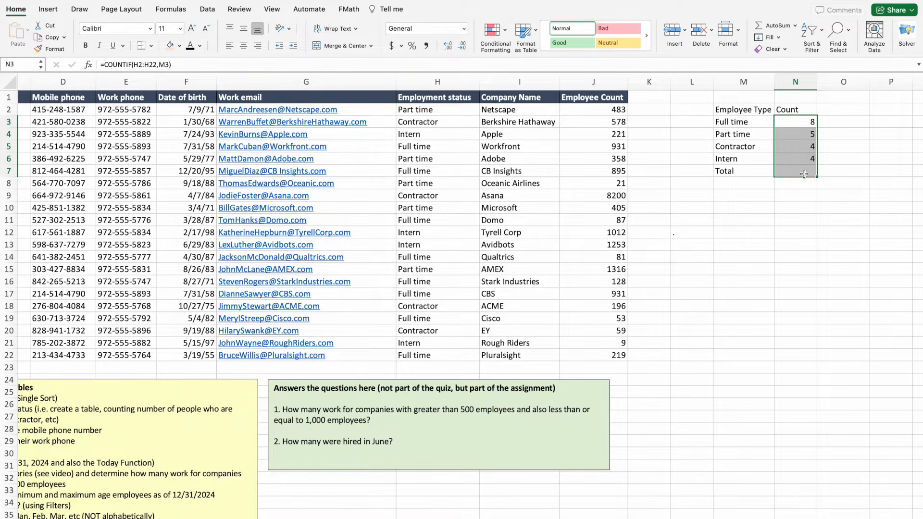
pyautogui.click(770, 32)
pyautogui.click(769, 221)
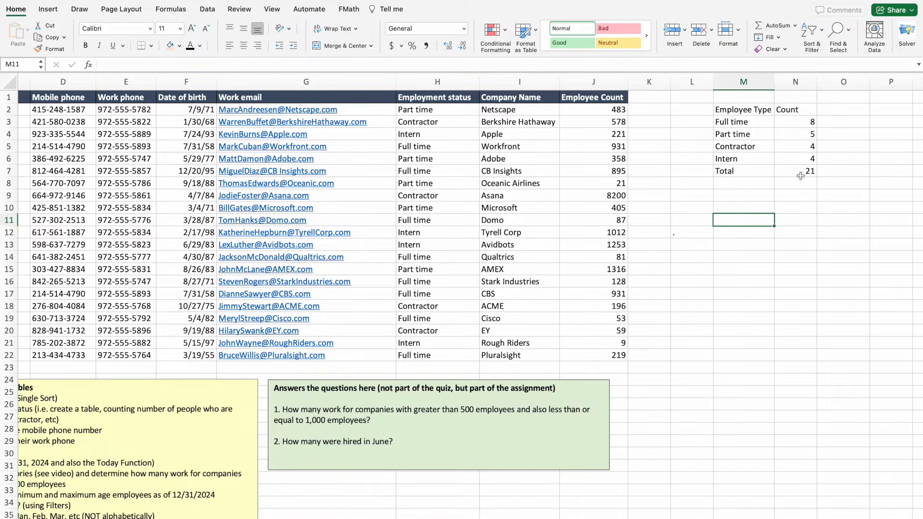
pyautogui.click(20, 10)
pyautogui.click(207, 9)
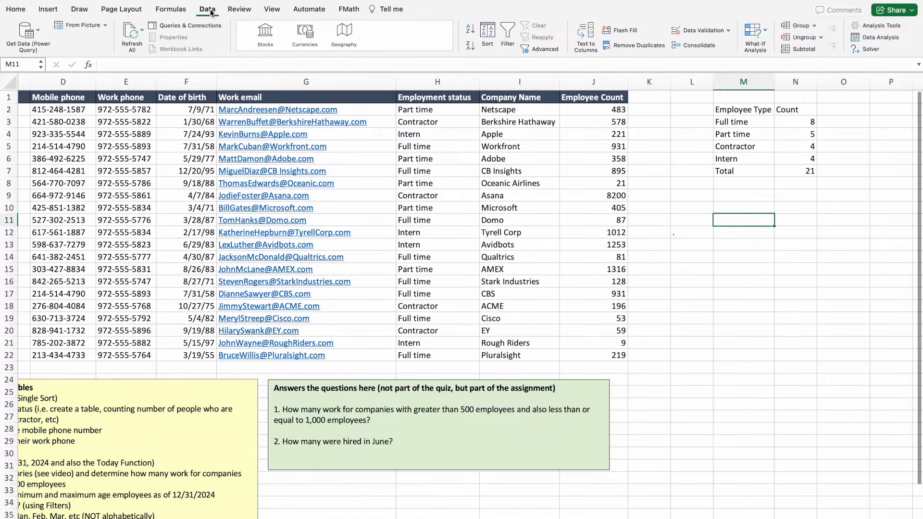
pyautogui.click(19, 10)
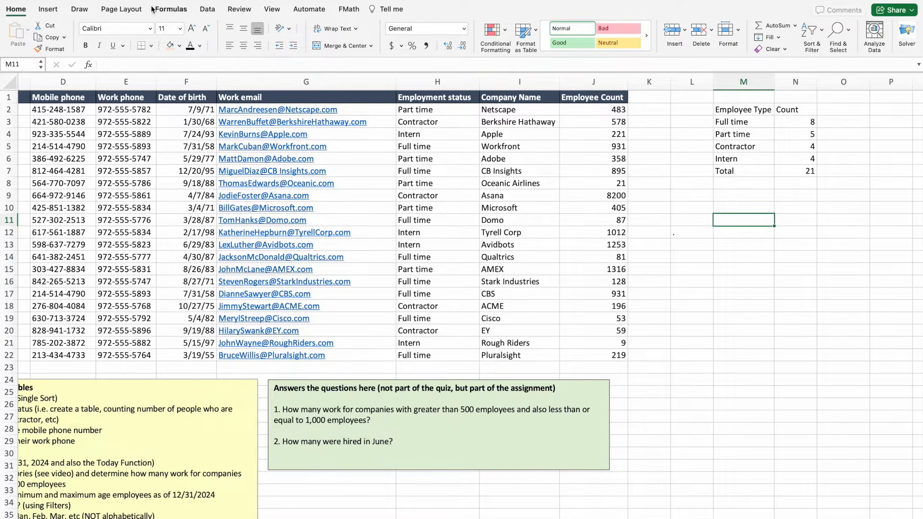
pyautogui.click(168, 10)
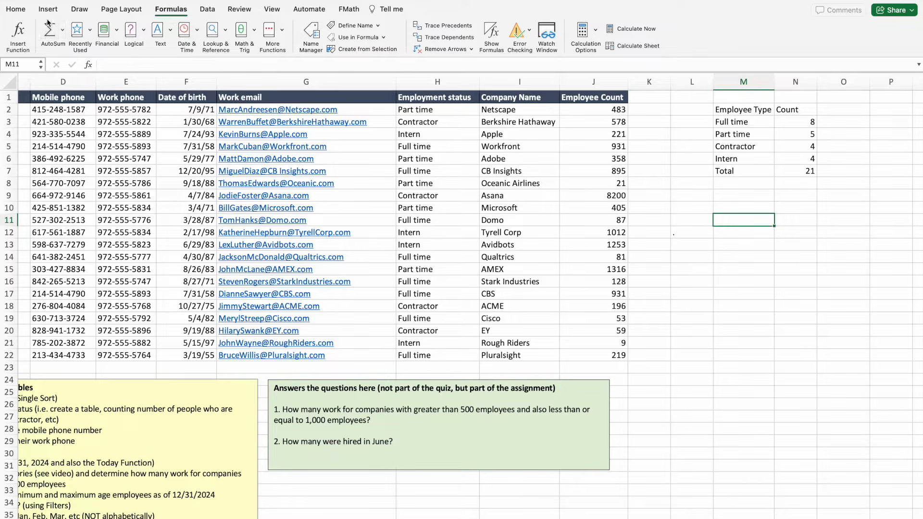
pyautogui.click(15, 9)
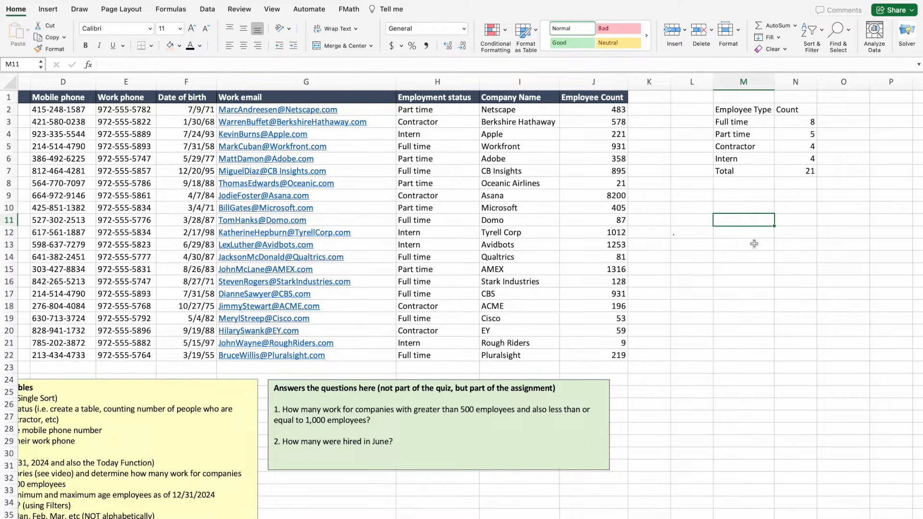
# Give the Employee Type and Count headers in M2:N2 a light fill.
pyautogui.click(731, 110)
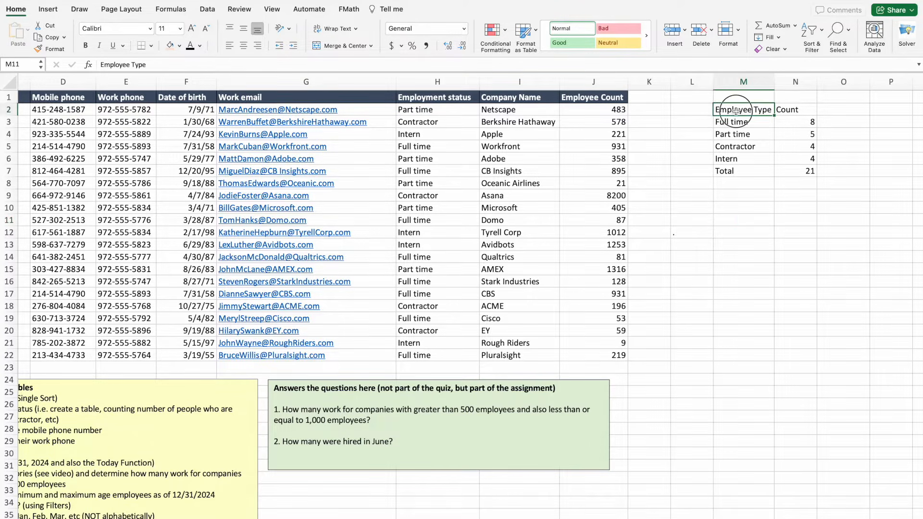
pyautogui.moveTo(731, 110); pyautogui.dragTo(781, 109)
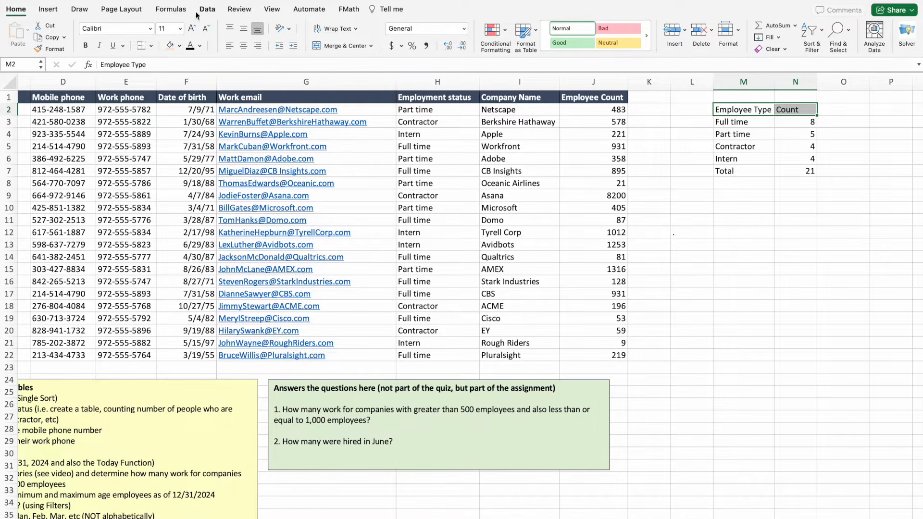
pyautogui.click(179, 46)
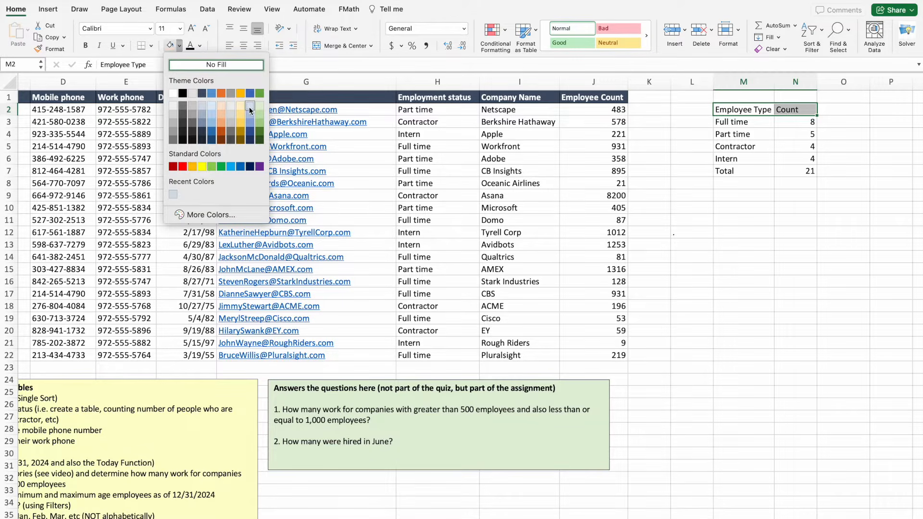
pyautogui.click(250, 110)
pyautogui.click(703, 219)
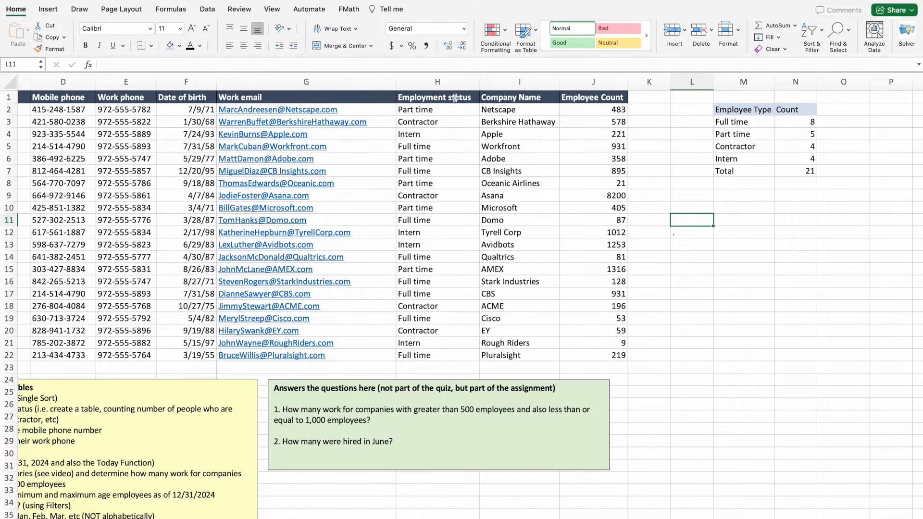
# Undo the stray all-borders on L11 along with the header fill.
pyautogui.click(151, 48)
pyautogui.click(169, 147)
pyautogui.moveTo(750, 109); pyautogui.dragTo(793, 109)
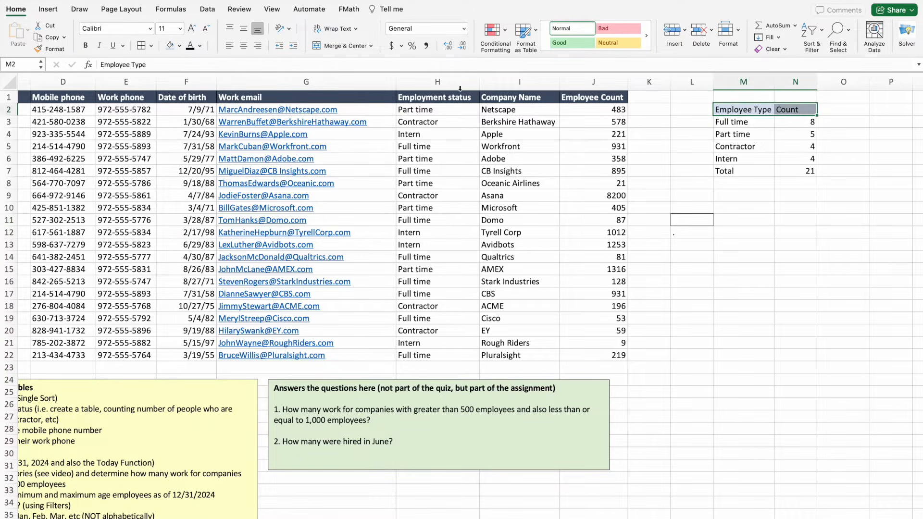
pyautogui.click(675, 271)
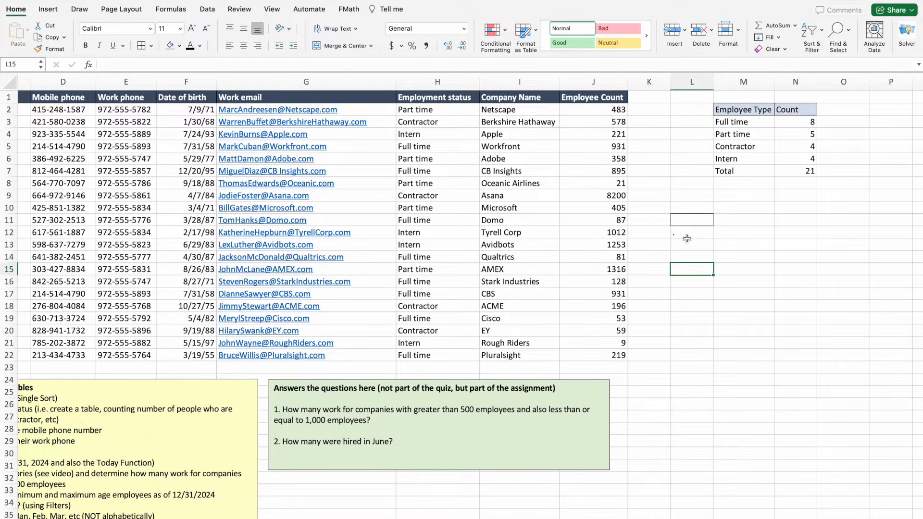
pyautogui.click(694, 220)
pyautogui.click(698, 258)
pyautogui.click(692, 221)
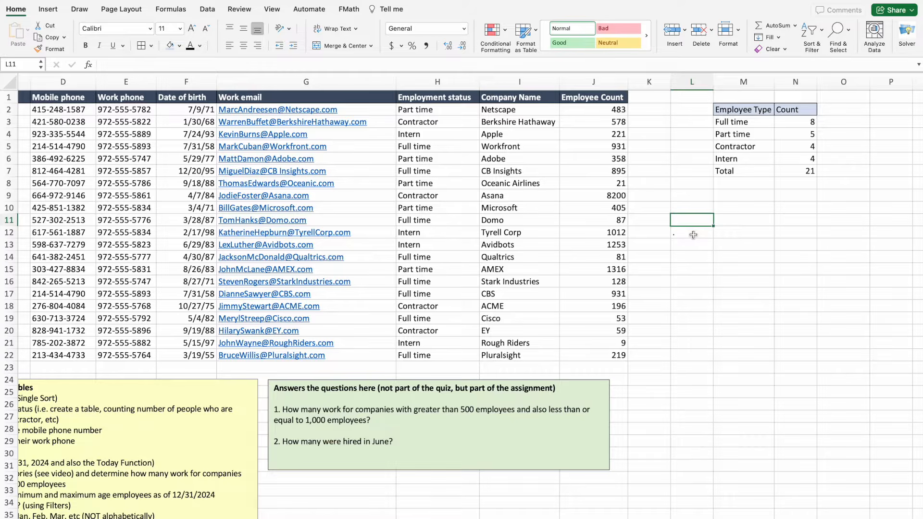
pyautogui.press('super+z')
pyautogui.press('super+z')
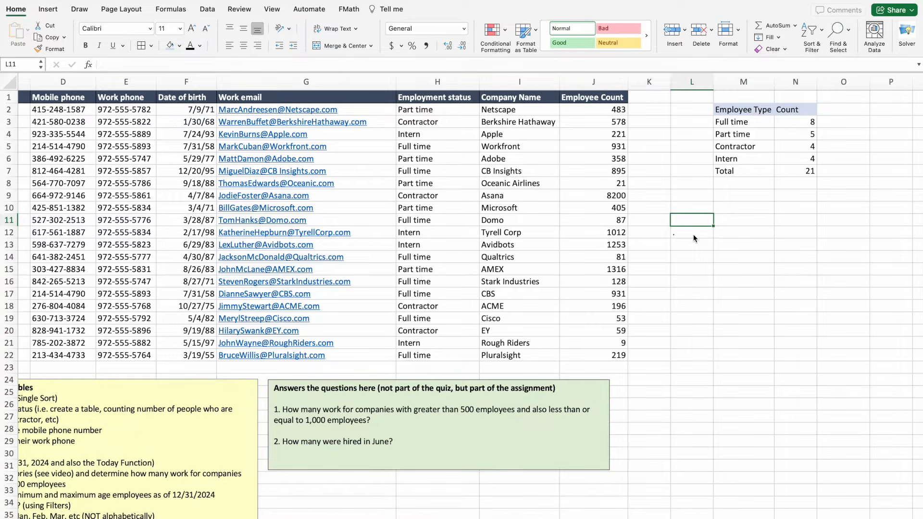
pyautogui.press('super+z')
pyautogui.click(693, 235)
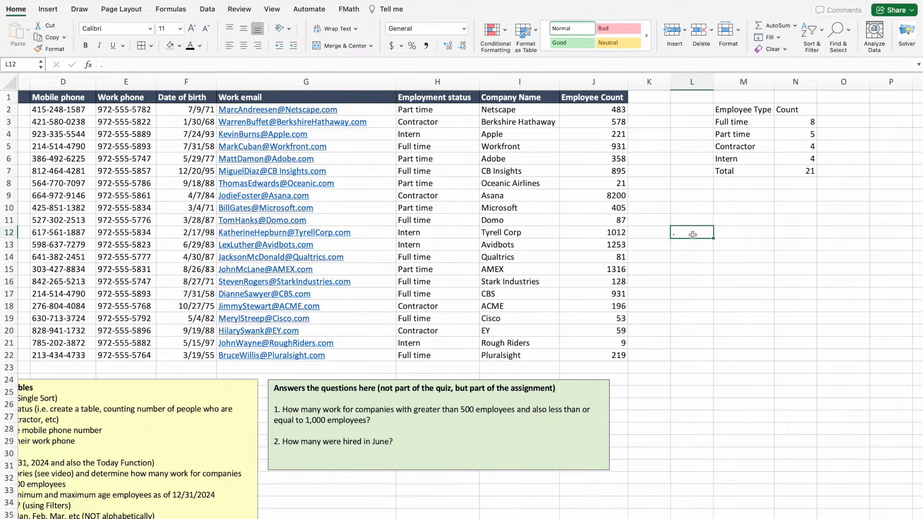
# Reapply a light blue fill and borders to the M2:N2 headers.
pyautogui.moveTo(733, 111); pyautogui.dragTo(785, 109)
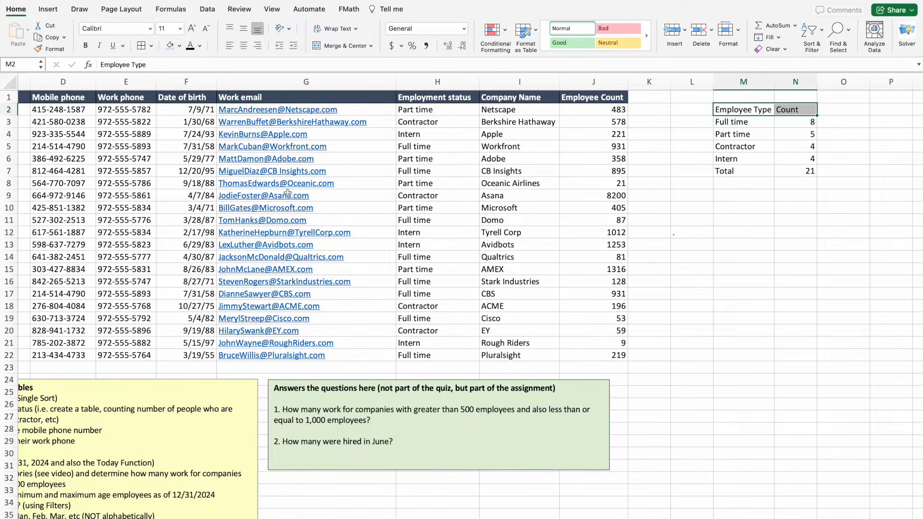
pyautogui.click(171, 46)
pyautogui.click(769, 272)
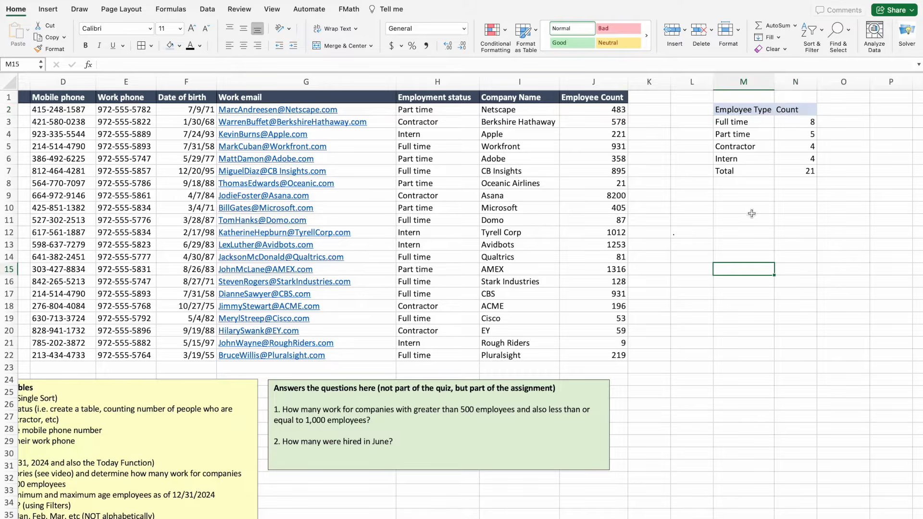
pyautogui.moveTo(734, 110); pyautogui.dragTo(799, 109)
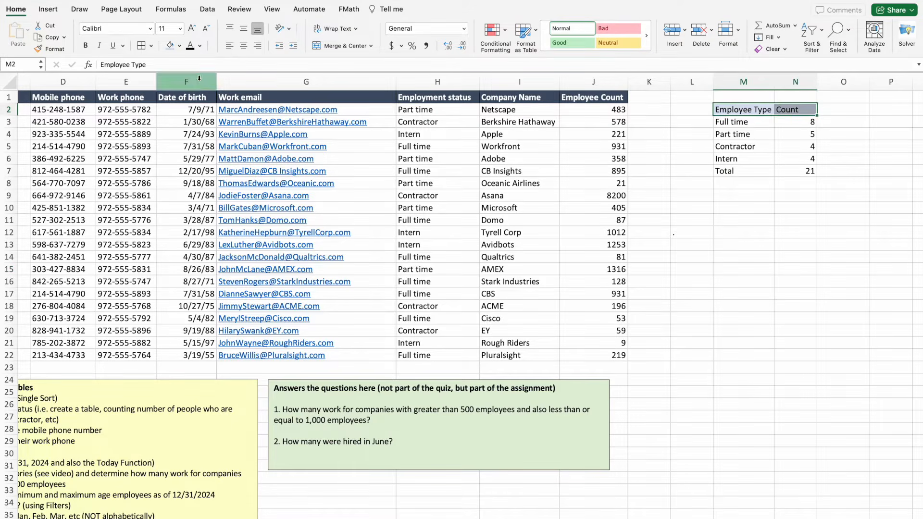
pyautogui.click(139, 47)
pyautogui.click(784, 256)
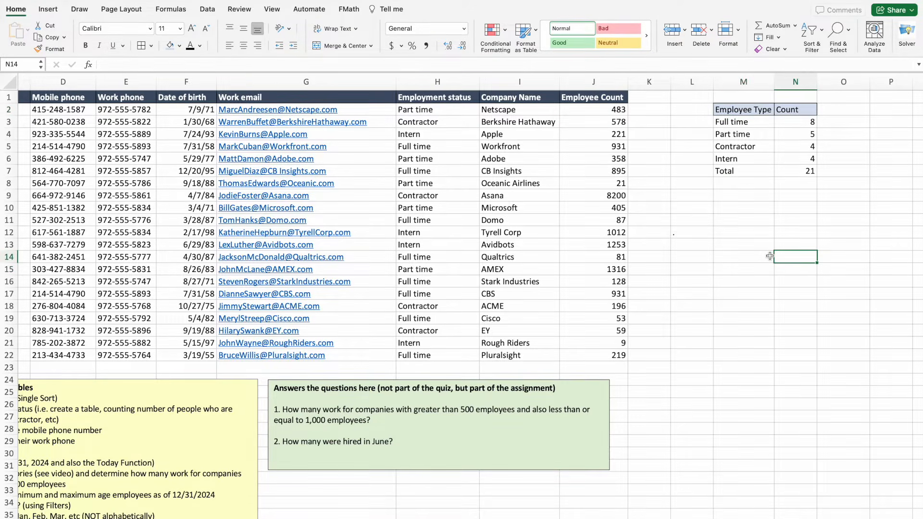
pyautogui.moveTo(724, 172); pyautogui.dragTo(788, 171)
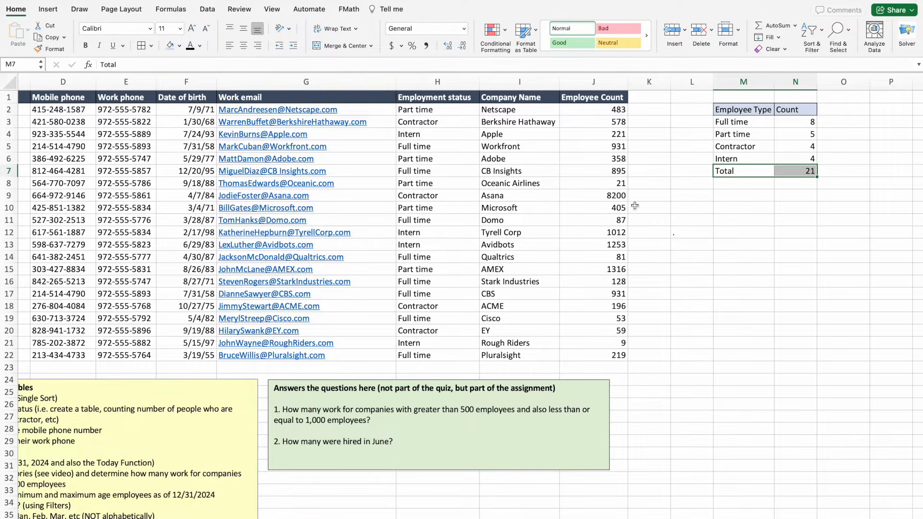
# Give the Total row top and bottom borders.
pyautogui.click(150, 46)
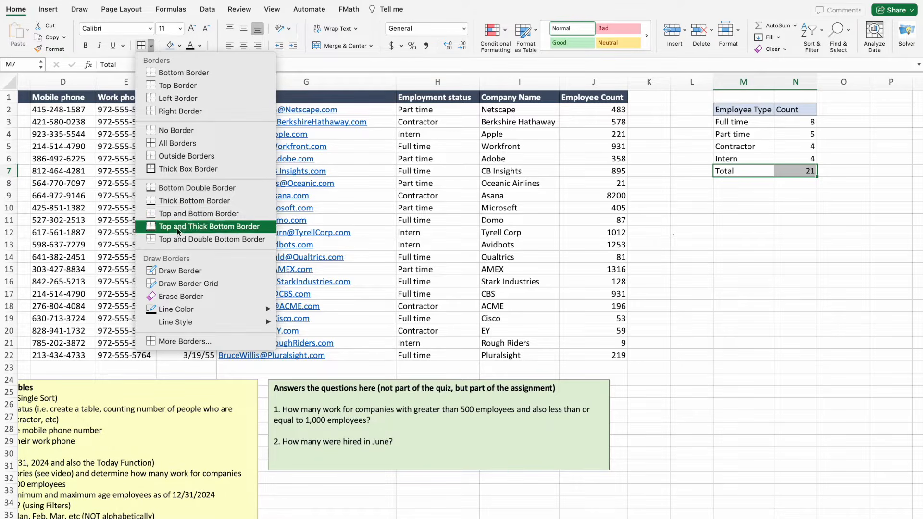
pyautogui.click(185, 214)
pyautogui.click(752, 246)
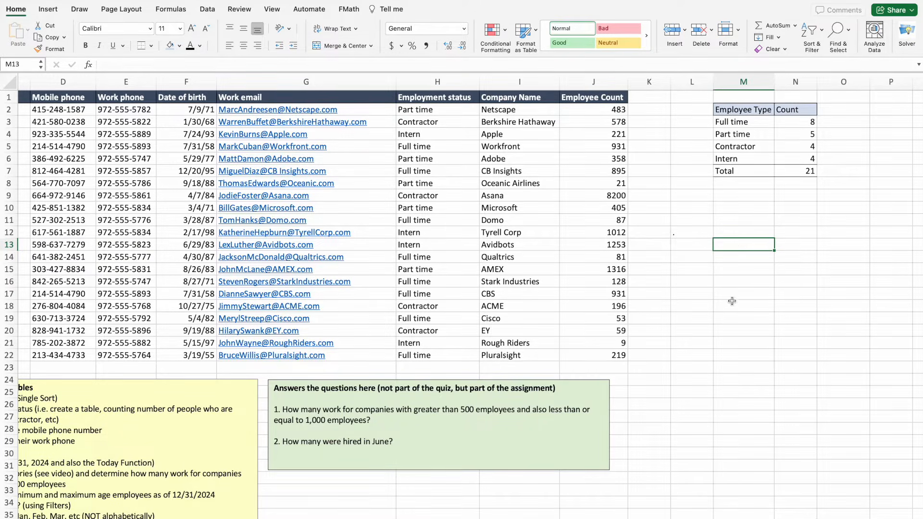
# Right-align the Count header in N2.
pyautogui.click(806, 106)
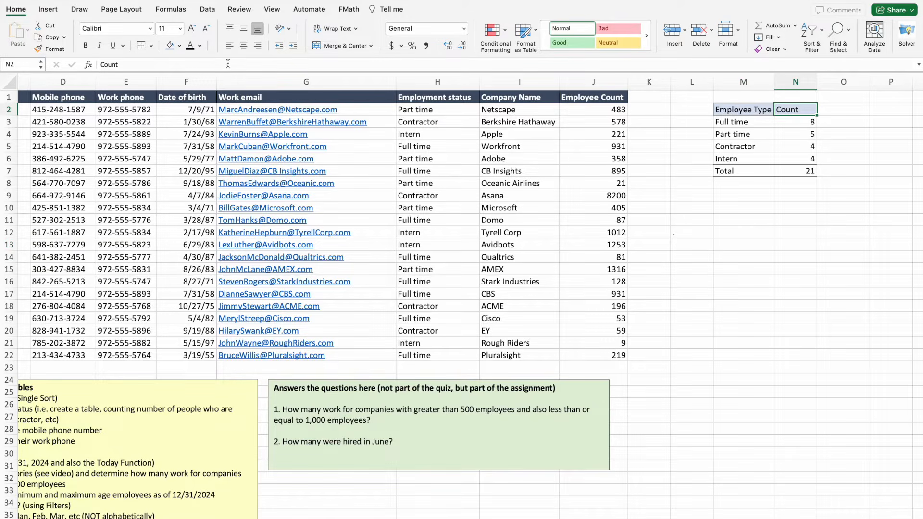
pyautogui.click(259, 46)
pyautogui.click(740, 255)
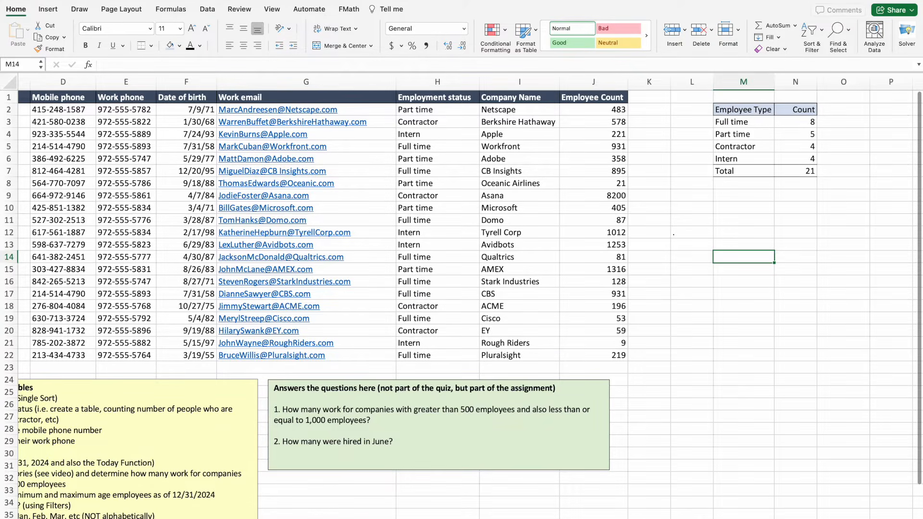
# Insert an empty column before the Work phone column.
pyautogui.hscroll(-5, 206, 433)
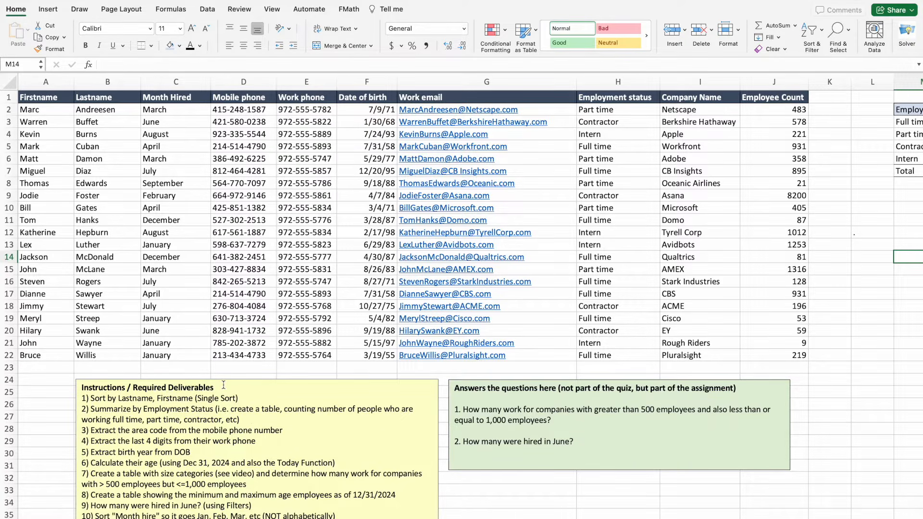
pyautogui.click(307, 83)
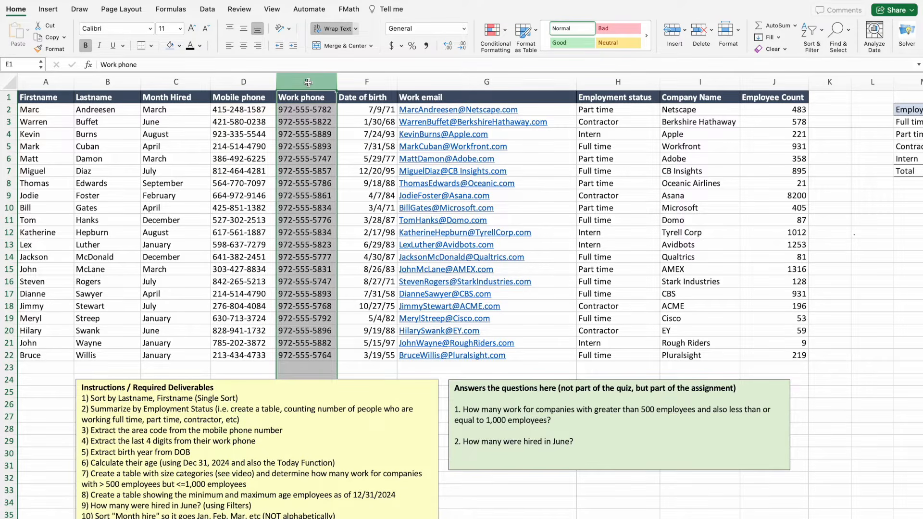
pyautogui.rightClick(308, 83)
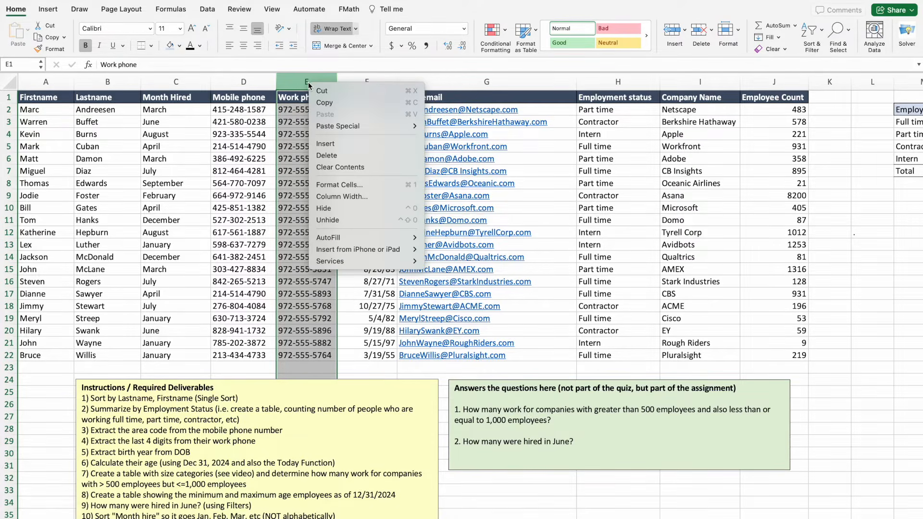
pyautogui.click(326, 144)
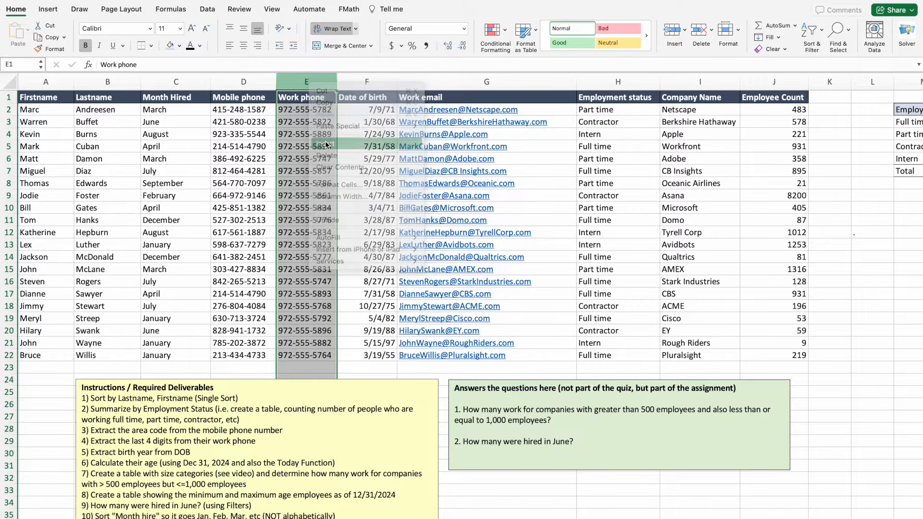
pyautogui.click(299, 268)
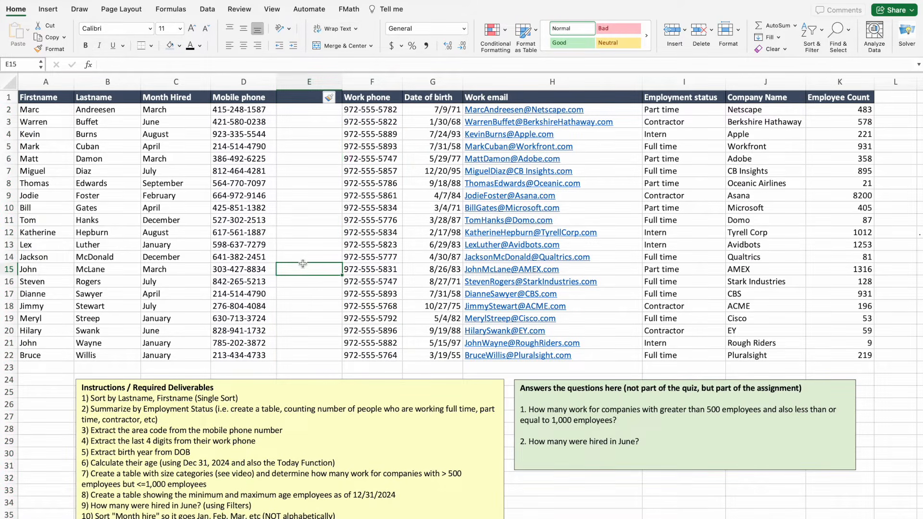
# Insert another empty column before the Date of birth column.
pyautogui.click(429, 85)
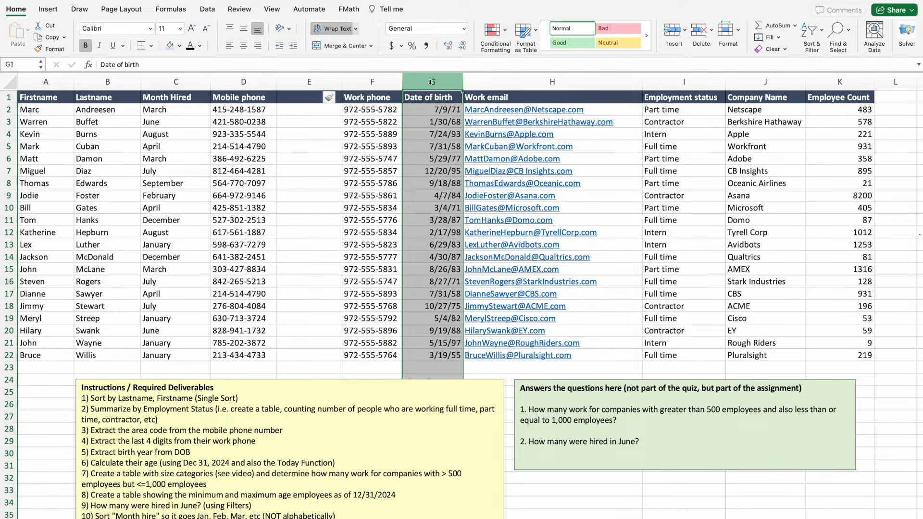
pyautogui.rightClick(428, 82)
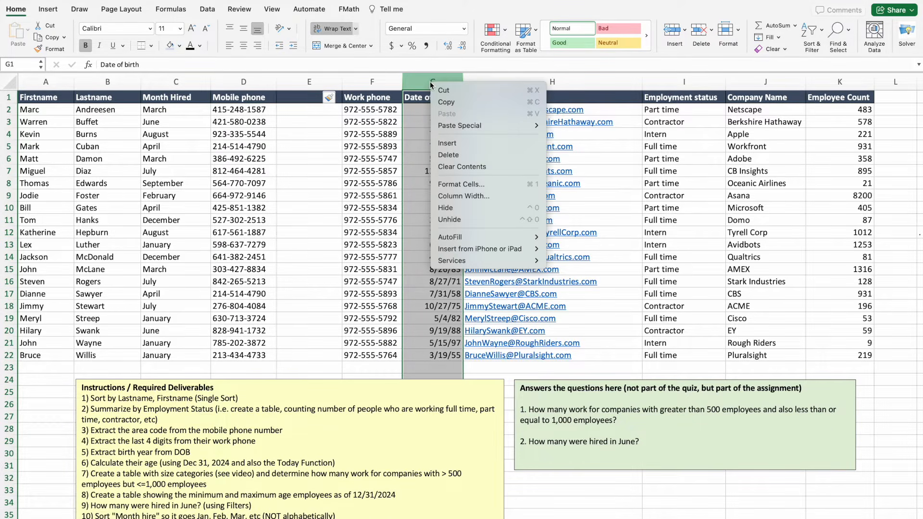
pyautogui.click(445, 145)
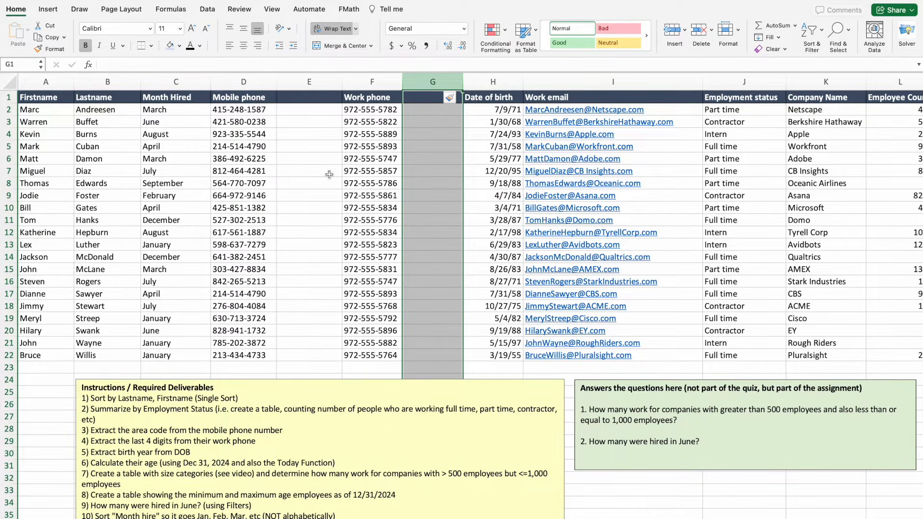
pyautogui.click(311, 98)
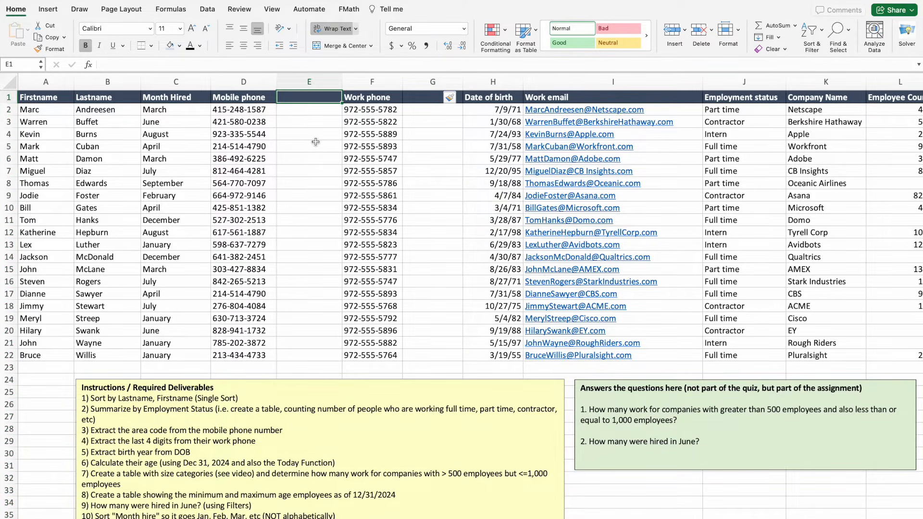
# Enter the headers 'Area Code' in E1 and 'Last 4' in G1.
pyautogui.write('A')
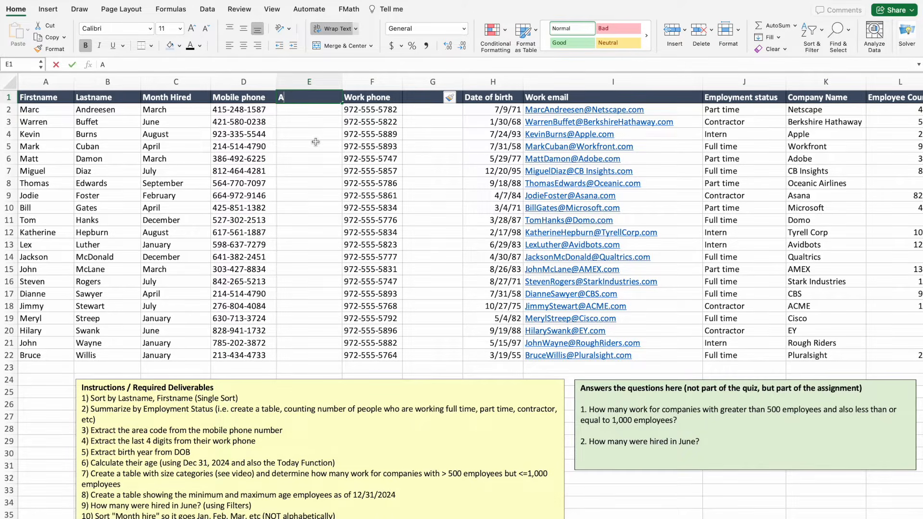
pyautogui.write('rea Code')
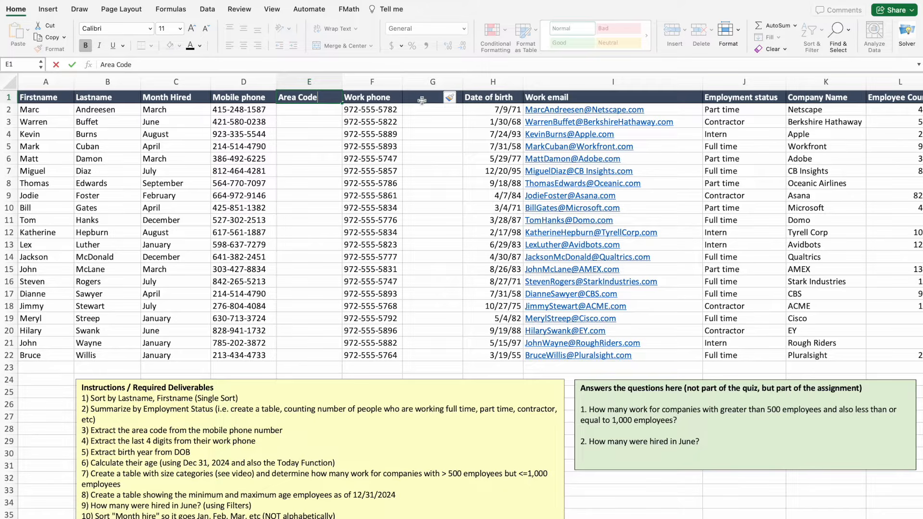
pyautogui.click(423, 99)
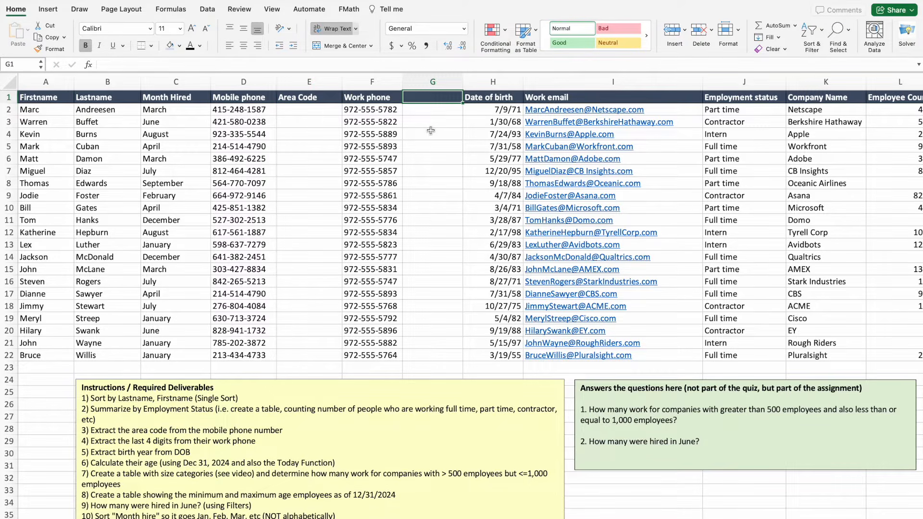
pyautogui.write('Last 4')
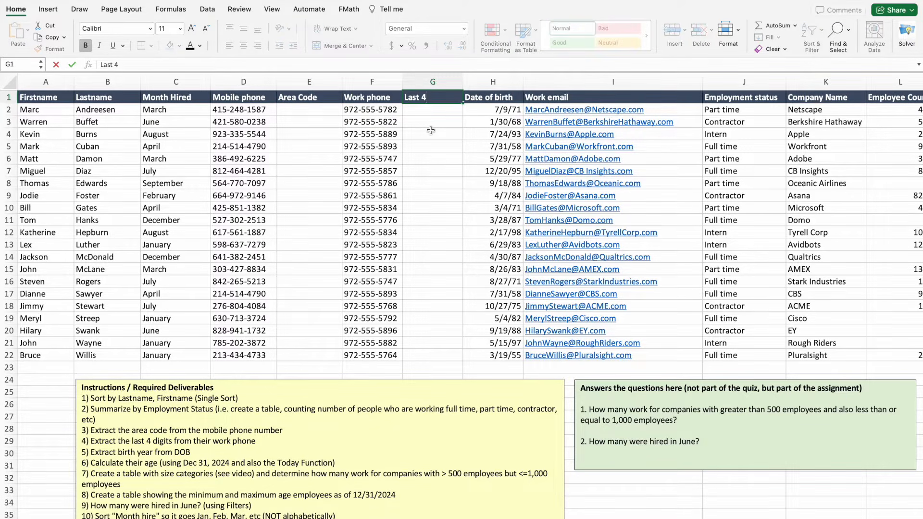
pyautogui.click(431, 130)
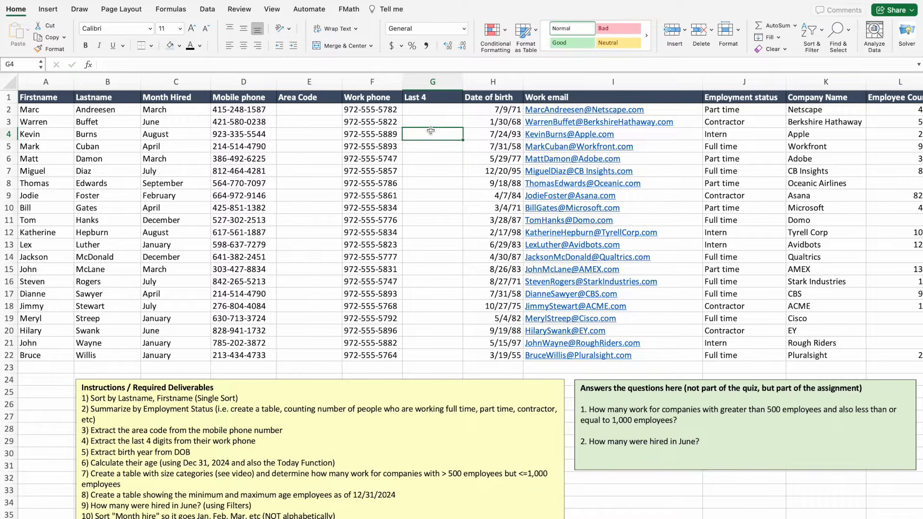
pyautogui.click(329, 156)
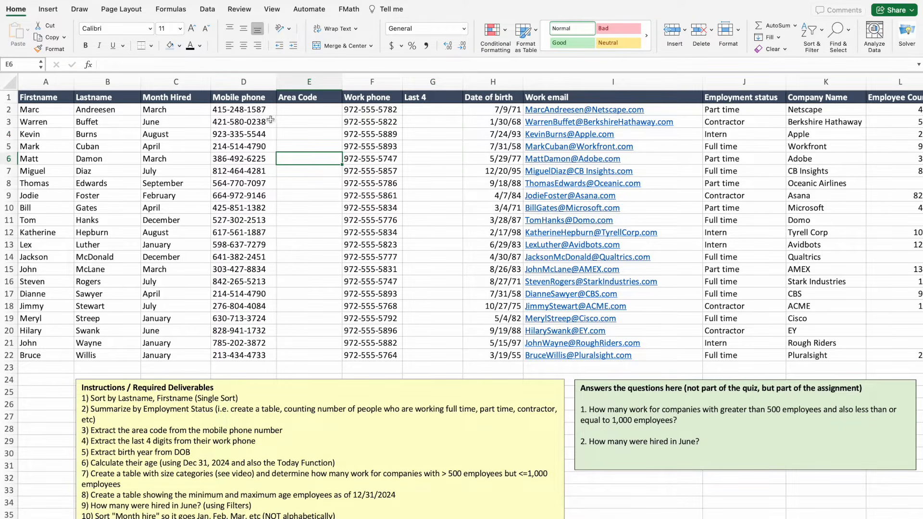
pyautogui.click(241, 111)
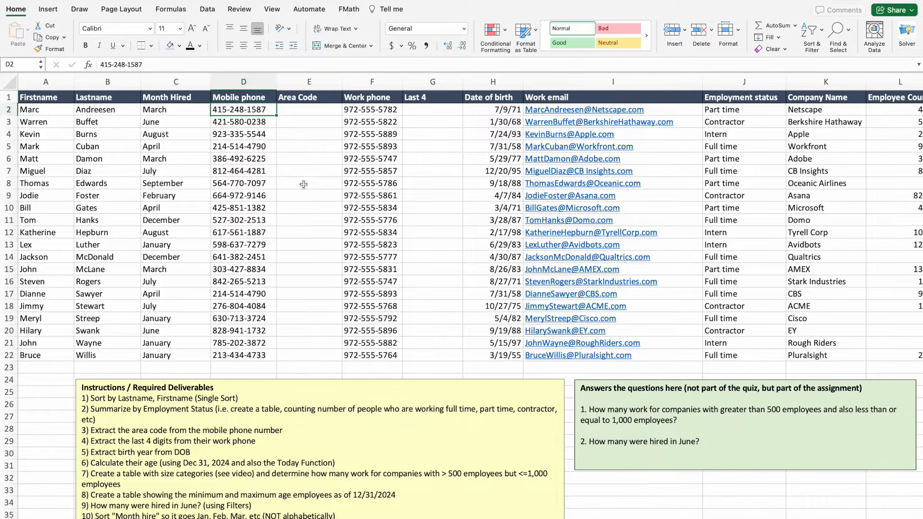
pyautogui.click(318, 110)
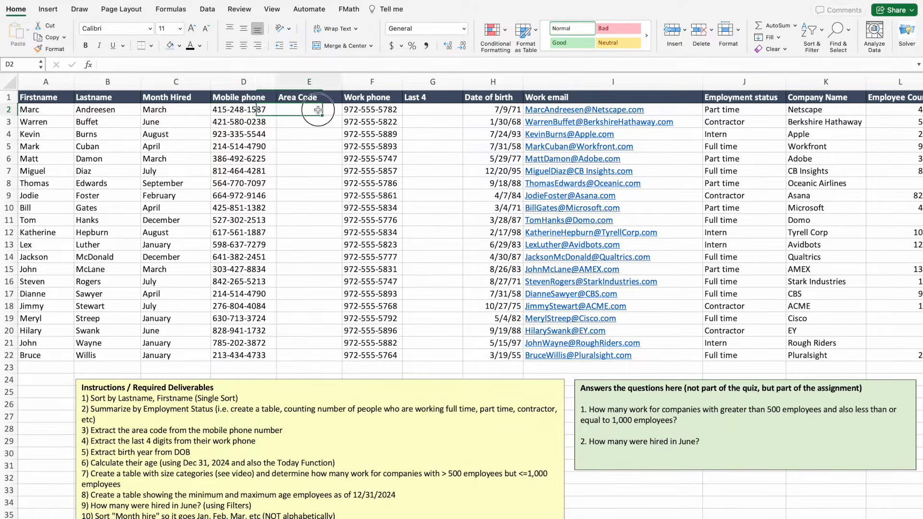
# Enter =LEFT(D2,3) in E2 and =LEFT(D3,3) in E3, giving 415 and 421.
pyautogui.write('=left')
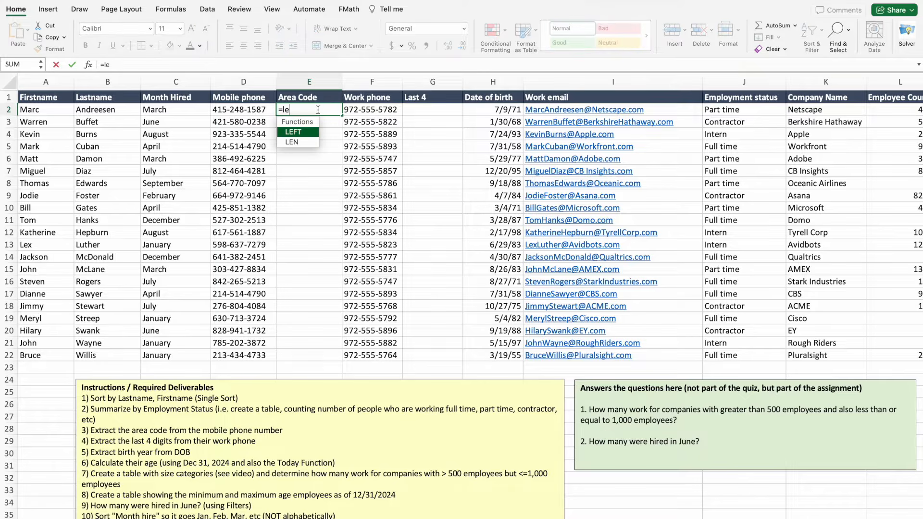
pyautogui.doubleClick(294, 132)
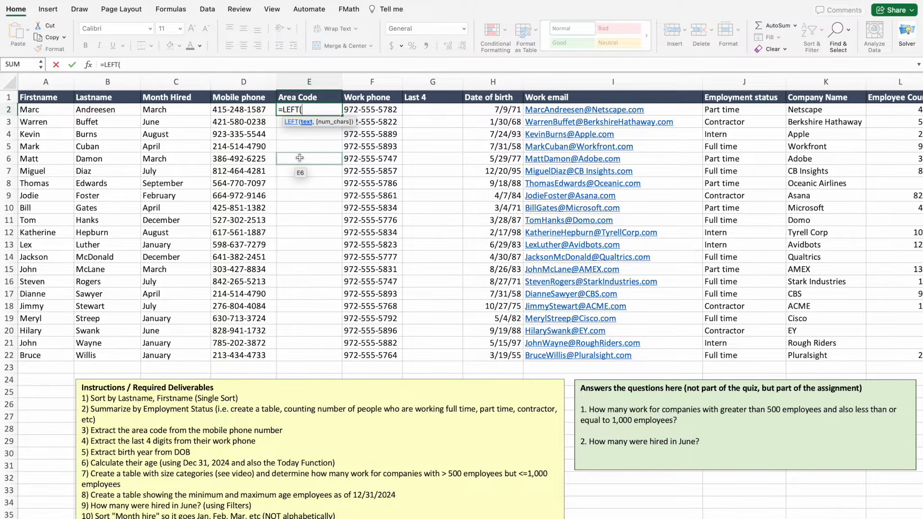
pyautogui.click(245, 108)
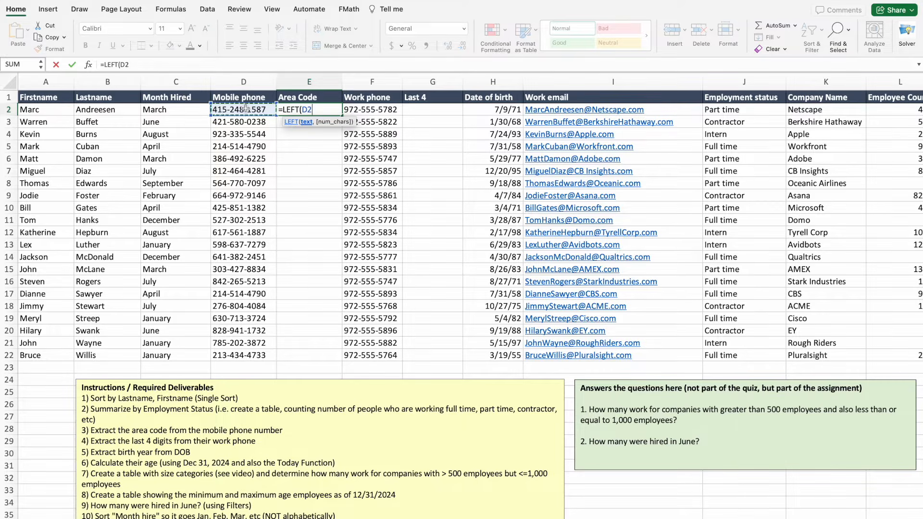
pyautogui.write(',')
pyautogui.write('3')
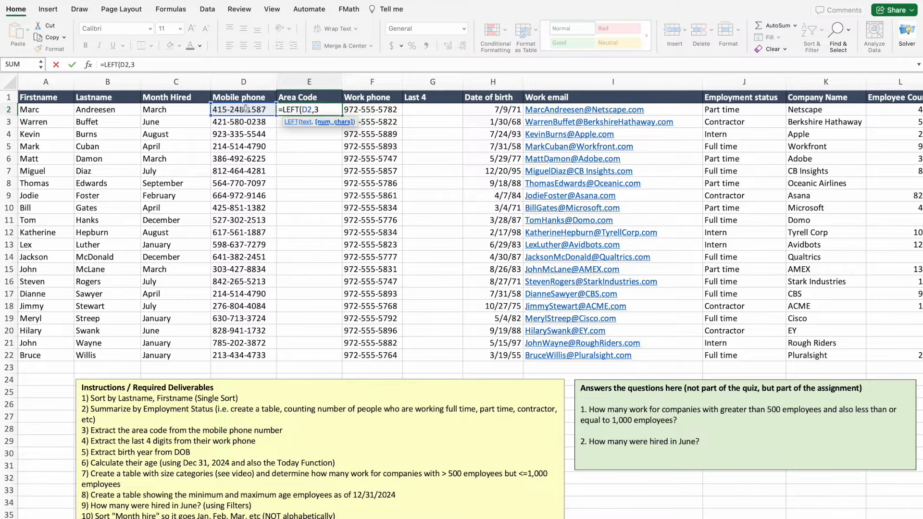
pyautogui.press('Return')
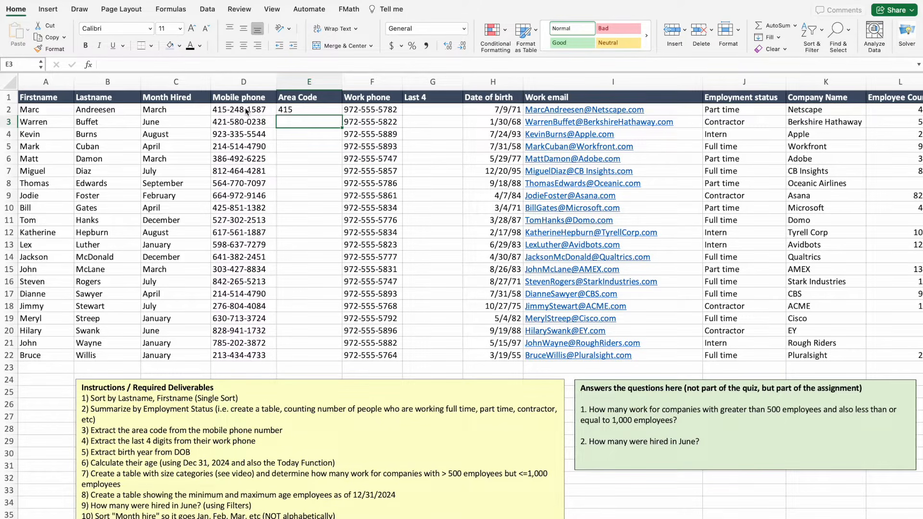
pyautogui.write('=left')
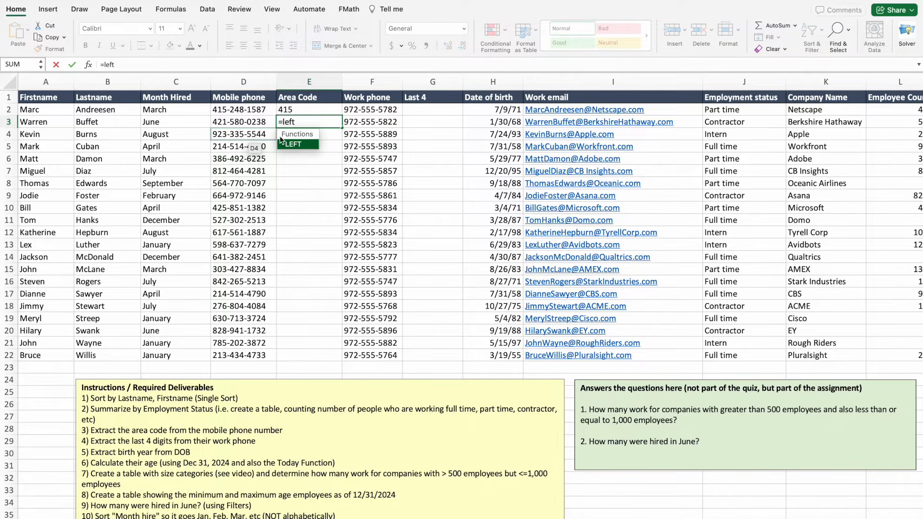
pyautogui.doubleClick(296, 144)
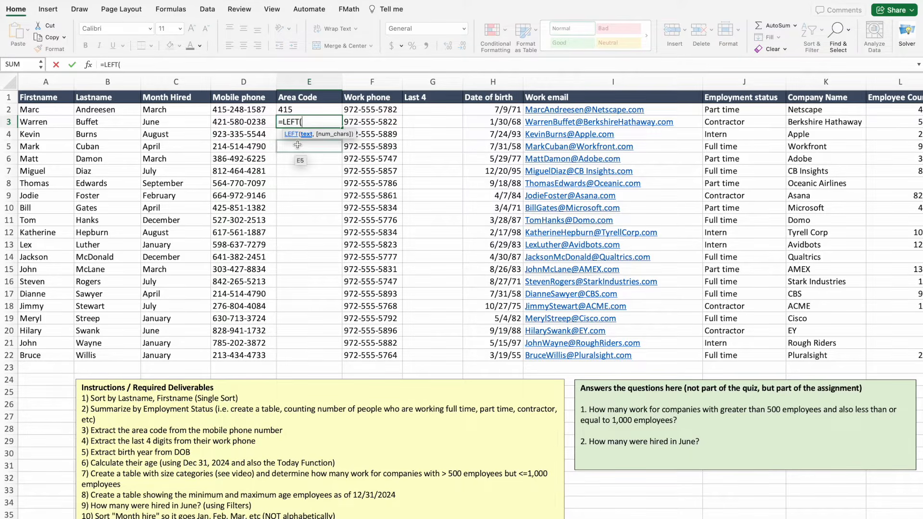
pyautogui.click(246, 123)
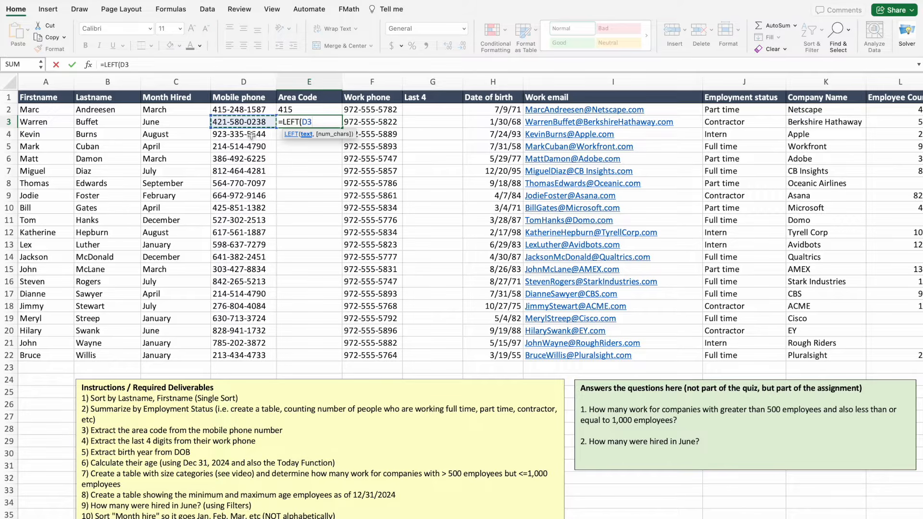
pyautogui.write(',3')
pyautogui.press('Return')
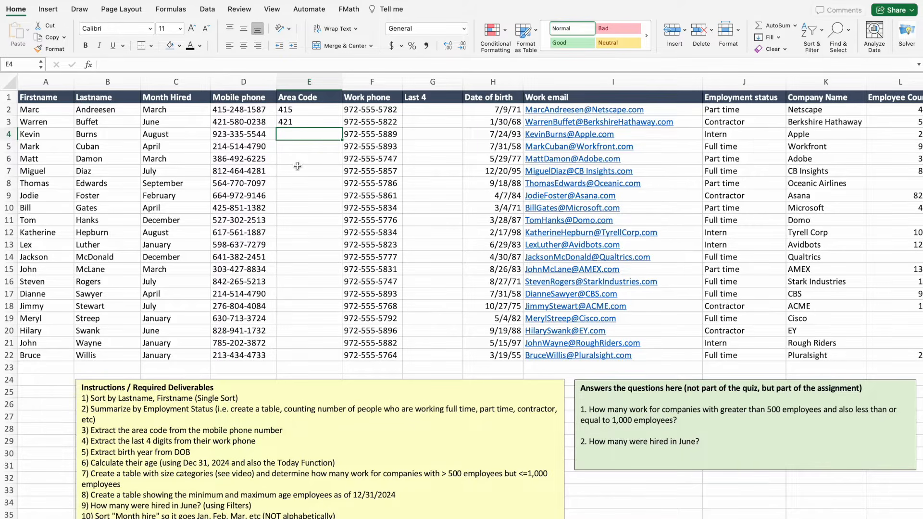
# Copy the =LEFT area code formula down from E3 through E22.
pyautogui.click(308, 121)
pyautogui.click(309, 113)
pyautogui.click(310, 121)
pyautogui.click(313, 111)
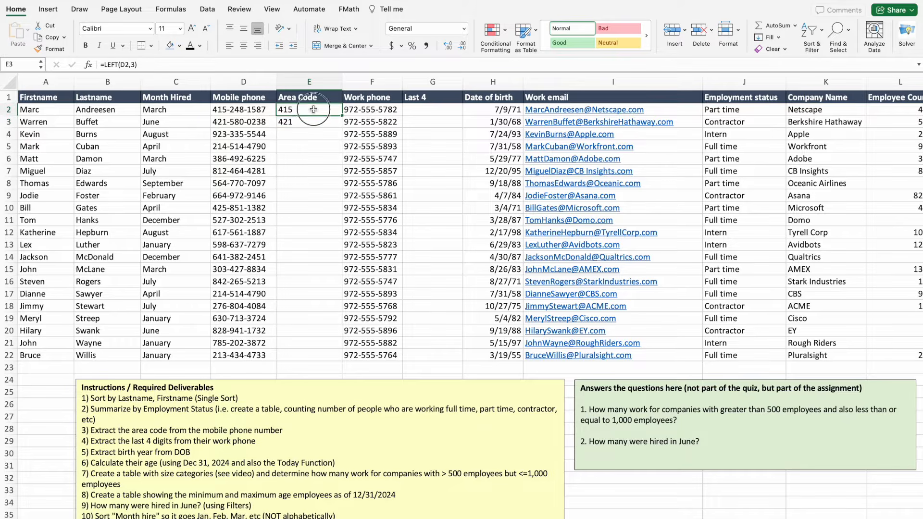
pyautogui.click(311, 124)
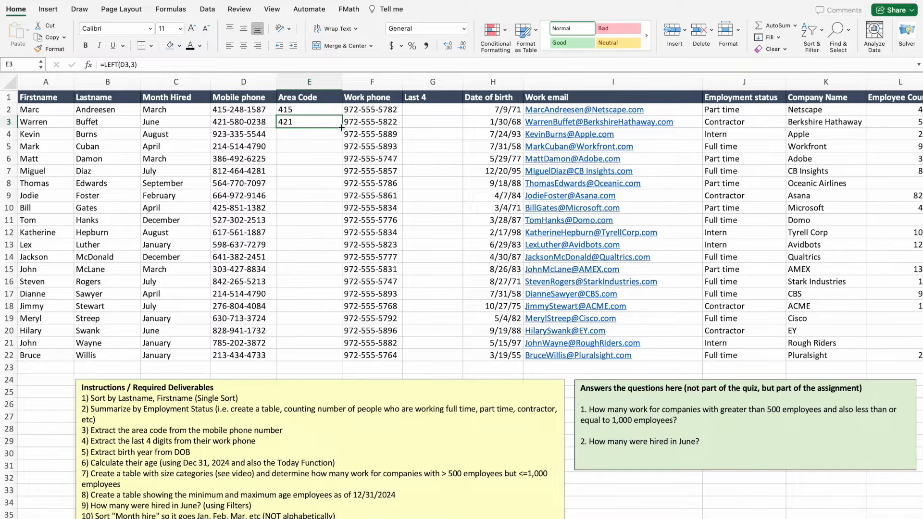
pyautogui.moveTo(342, 128); pyautogui.dragTo(325, 361)
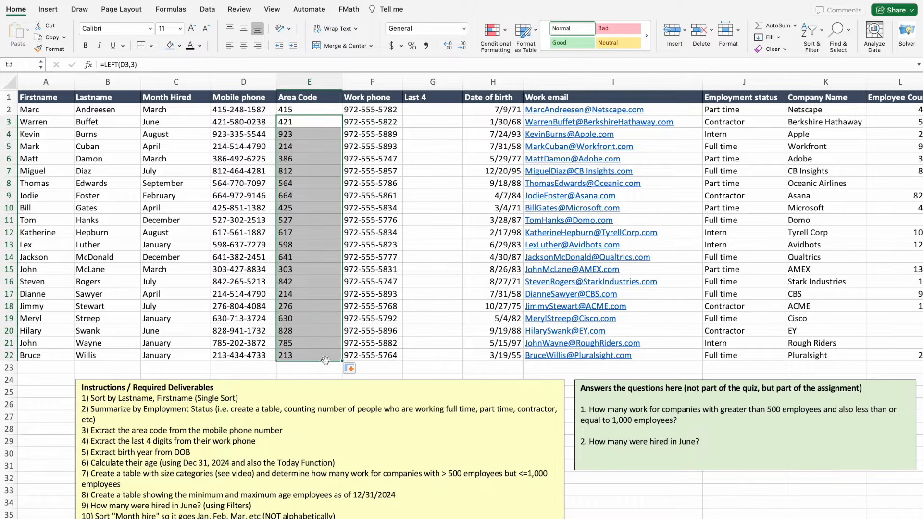
pyautogui.click(298, 135)
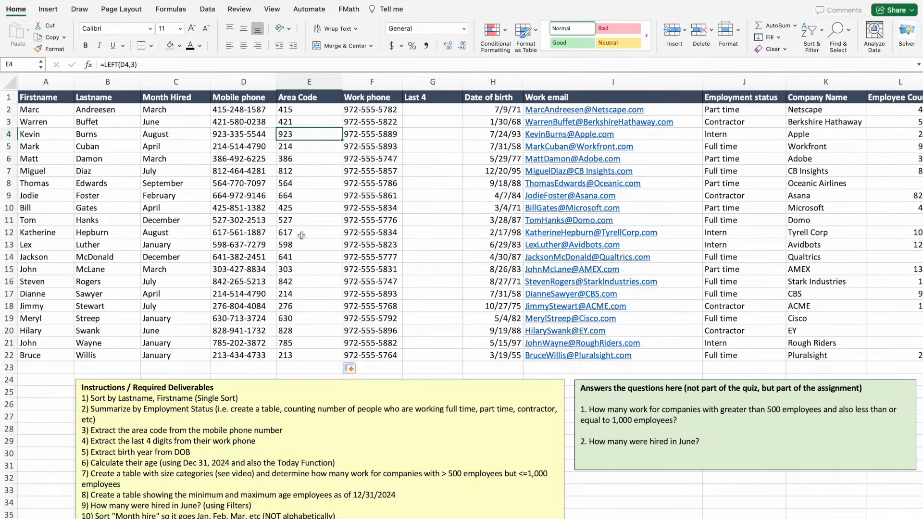
pyautogui.click(300, 123)
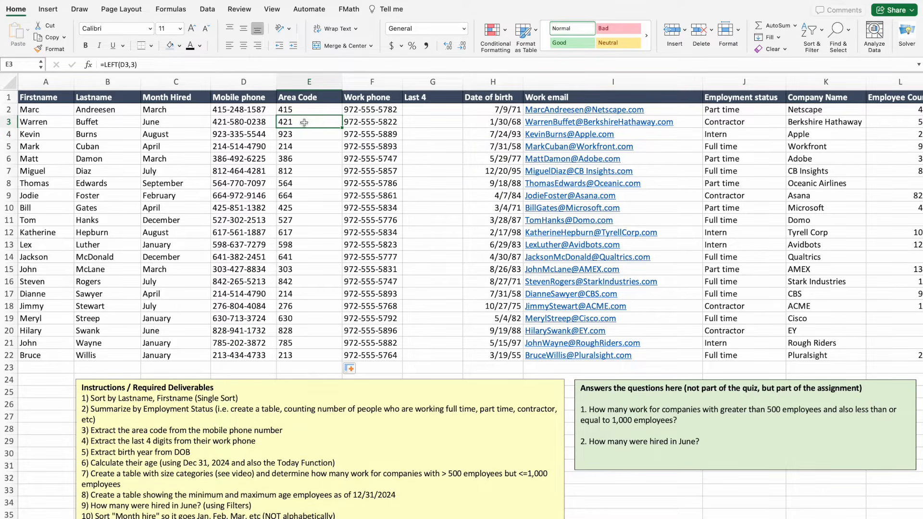
pyautogui.moveTo(138, 64); pyautogui.dragTo(91, 65)
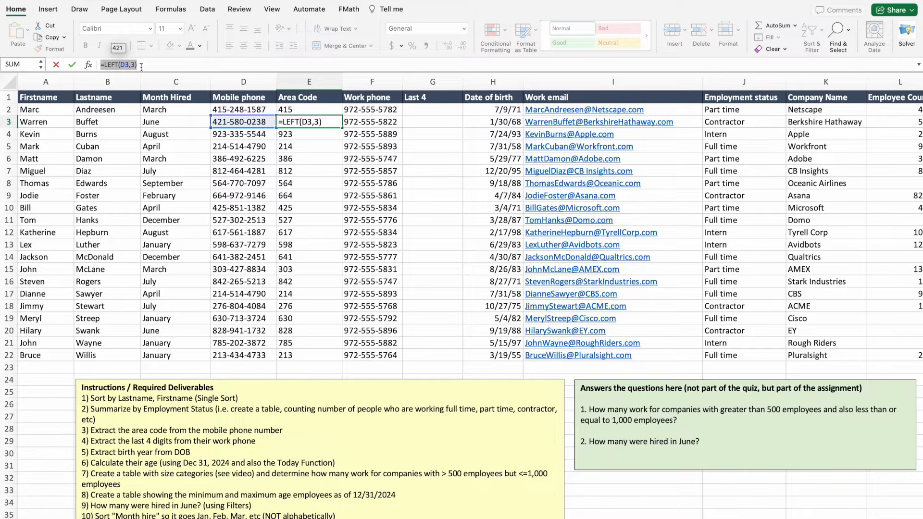
pyautogui.press('Return')
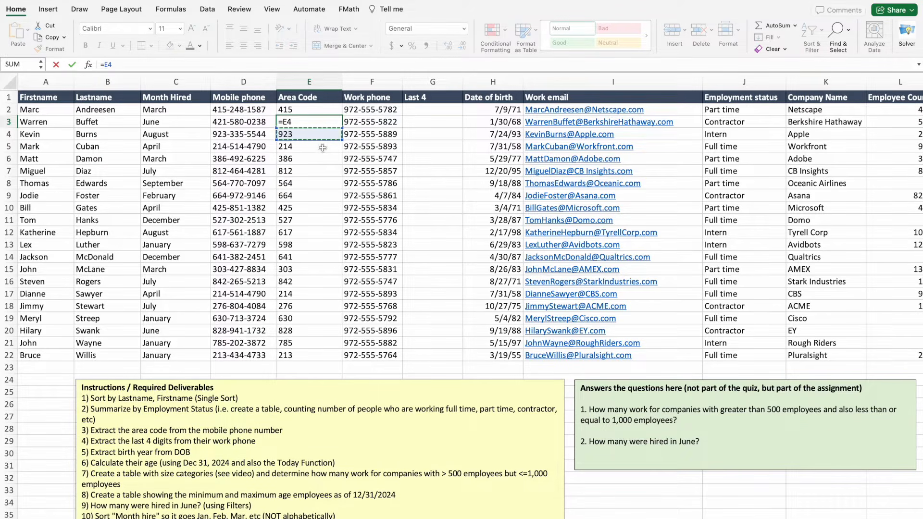
pyautogui.press('Up')
pyautogui.click(320, 140)
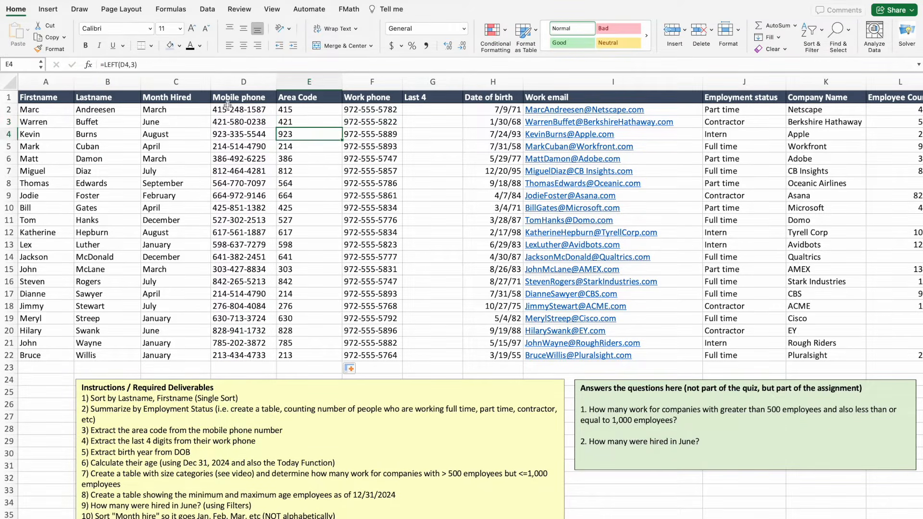
pyautogui.click(312, 146)
pyautogui.click(312, 158)
pyautogui.click(312, 130)
pyautogui.press('super+z')
pyautogui.press('super+z')
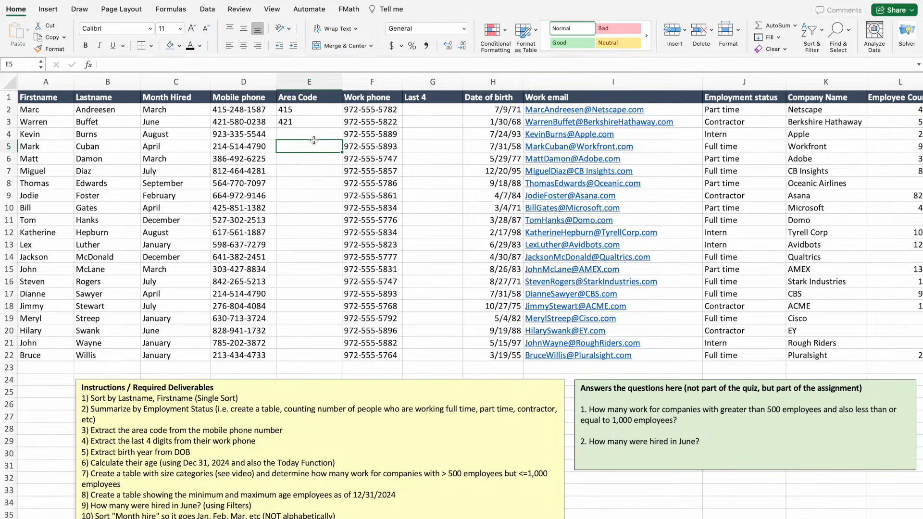
pyautogui.click(305, 122)
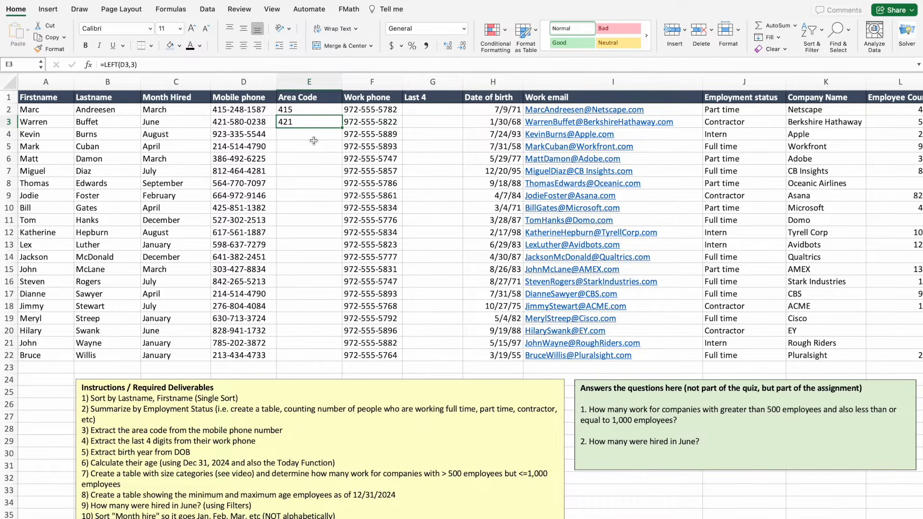
pyautogui.doubleClick(342, 128)
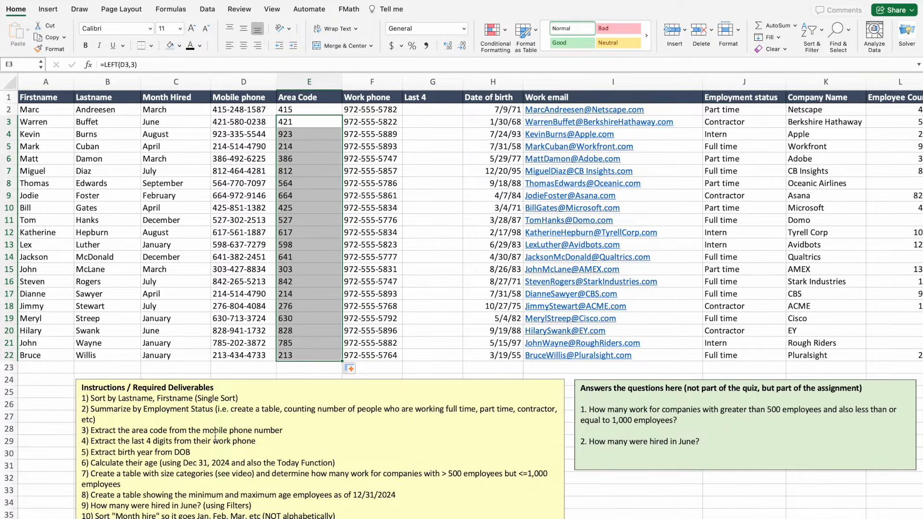
# Enter =RIGHT(F2,4) in G2 and fill it down to G22.
pyautogui.click(304, 109)
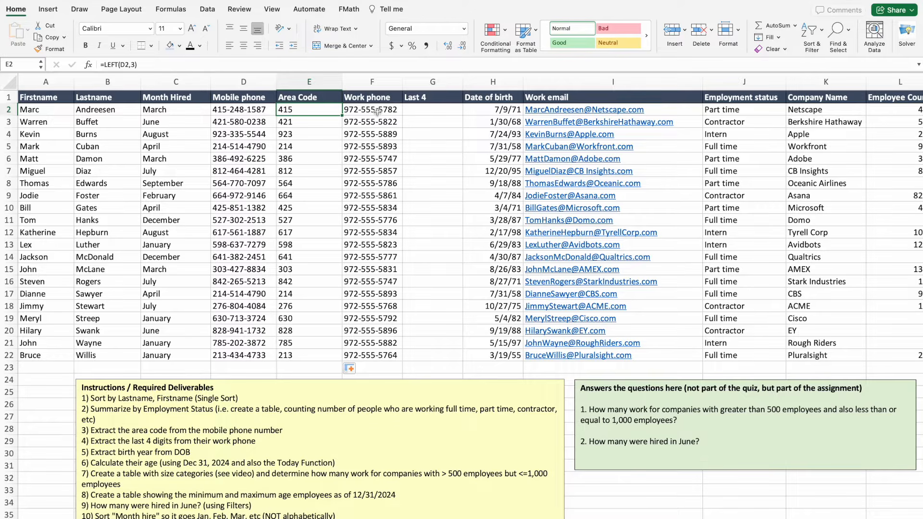
pyautogui.click(423, 109)
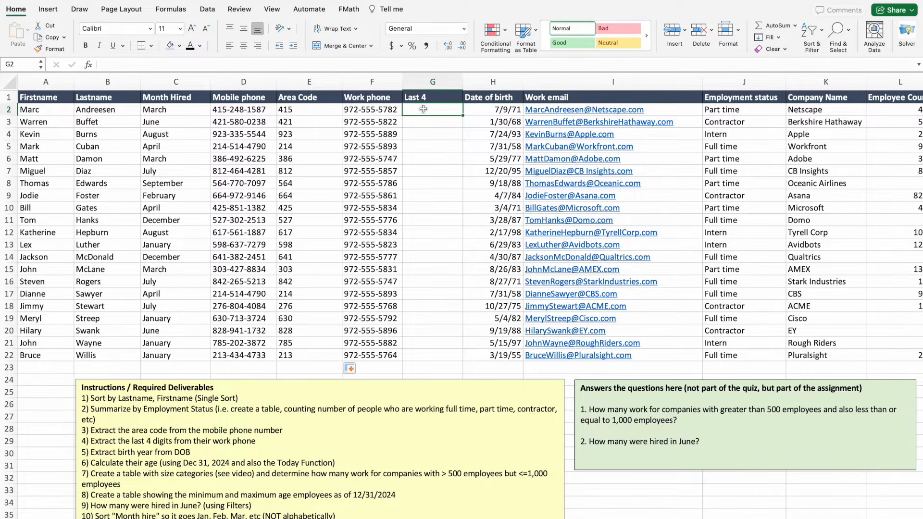
pyautogui.write('=righ')
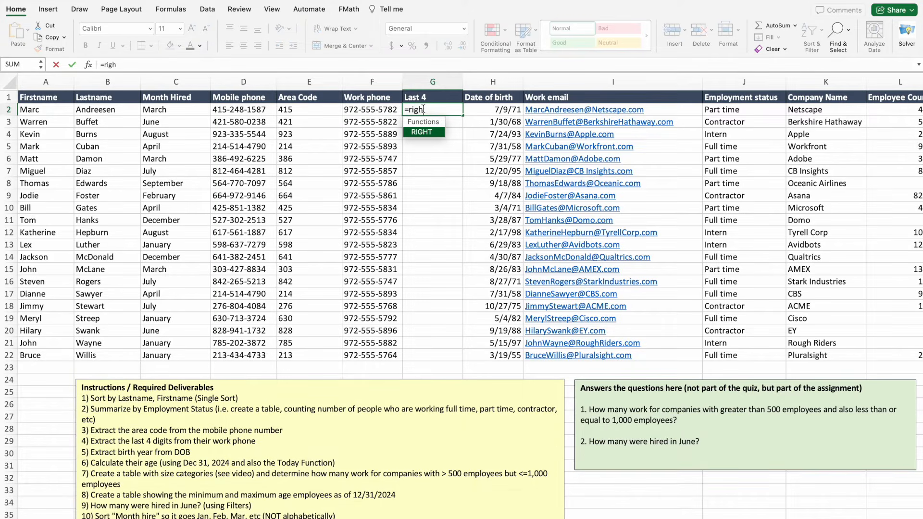
pyautogui.doubleClick(429, 133)
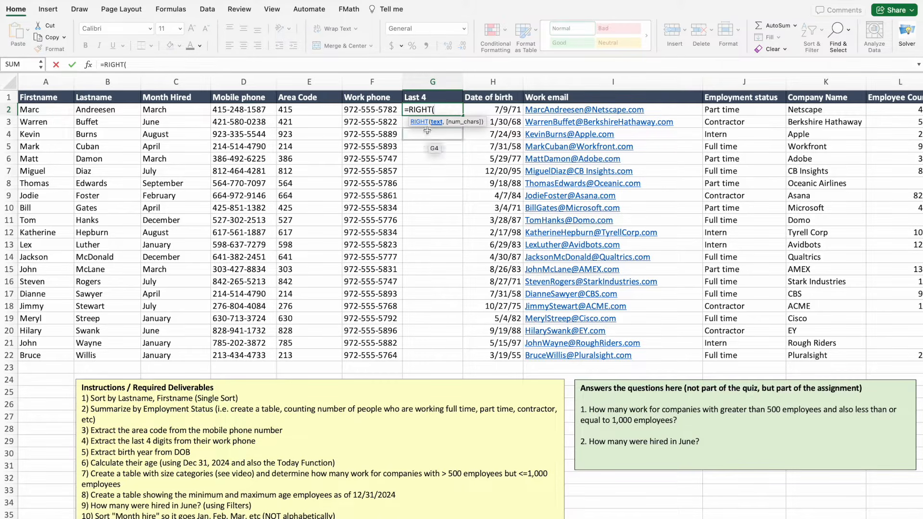
pyautogui.click(379, 110)
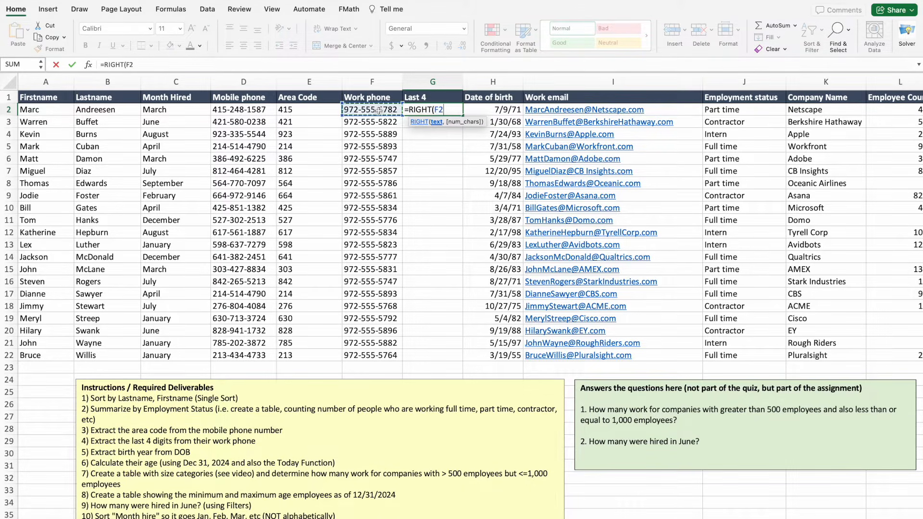
pyautogui.write(',')
pyautogui.write('4')
pyautogui.press('Return')
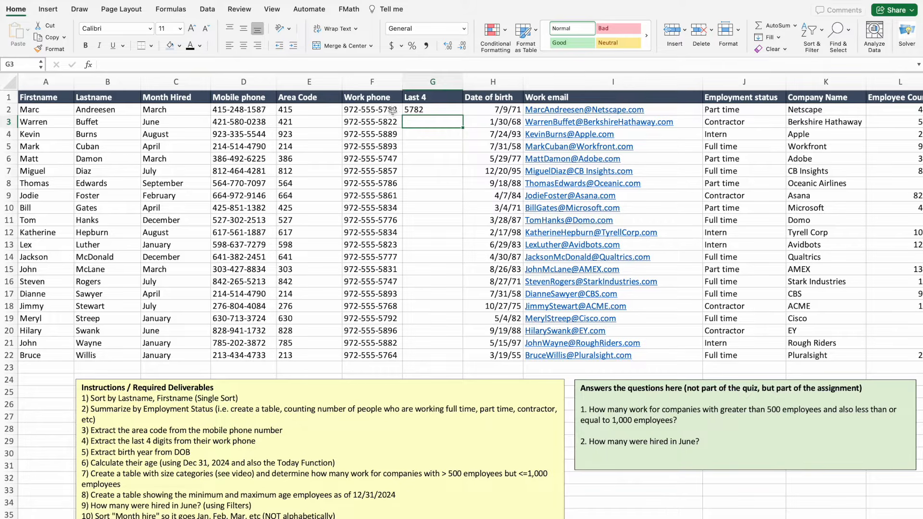
pyautogui.click(454, 112)
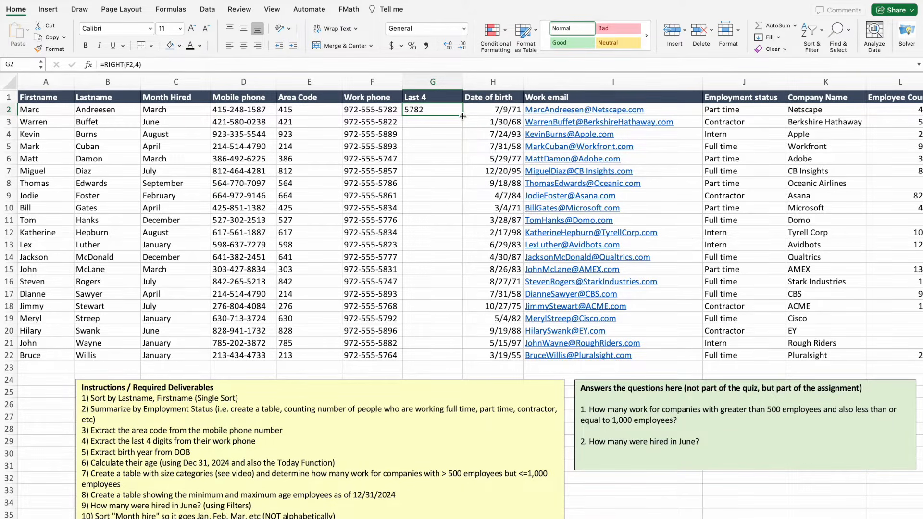
pyautogui.doubleClick(462, 116)
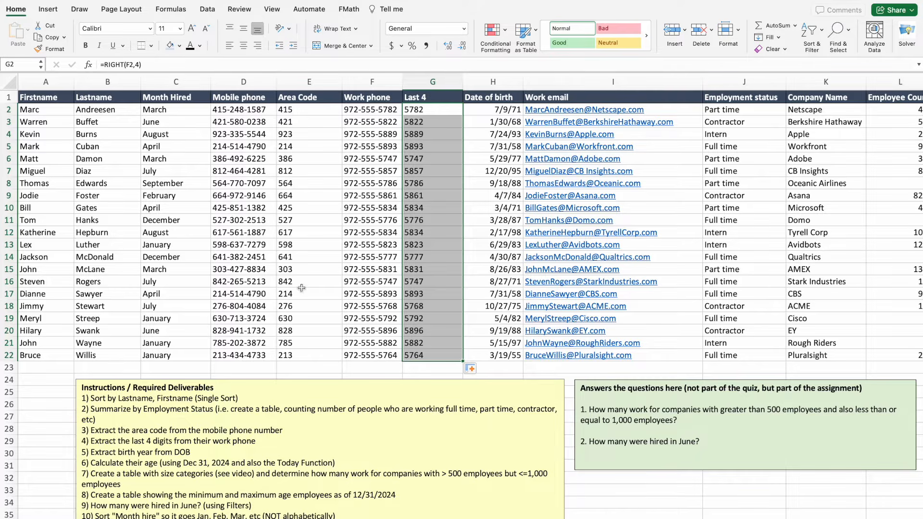
pyautogui.click(316, 368)
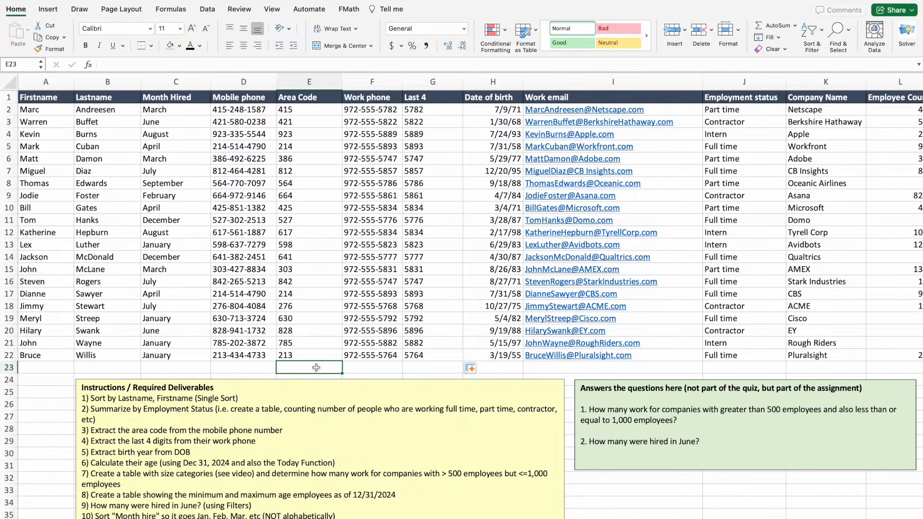
# Indent the Area Code column and center the Last 4 column.
pyautogui.click(294, 77)
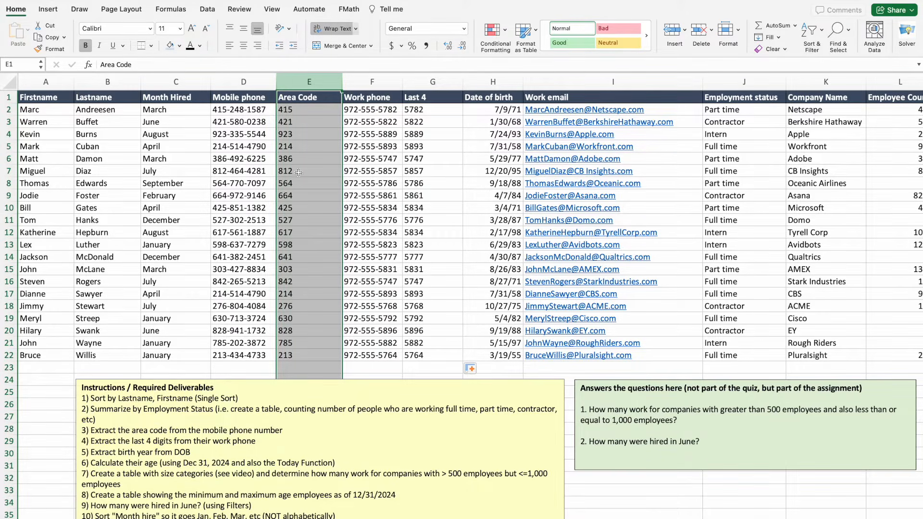
pyautogui.click(294, 47)
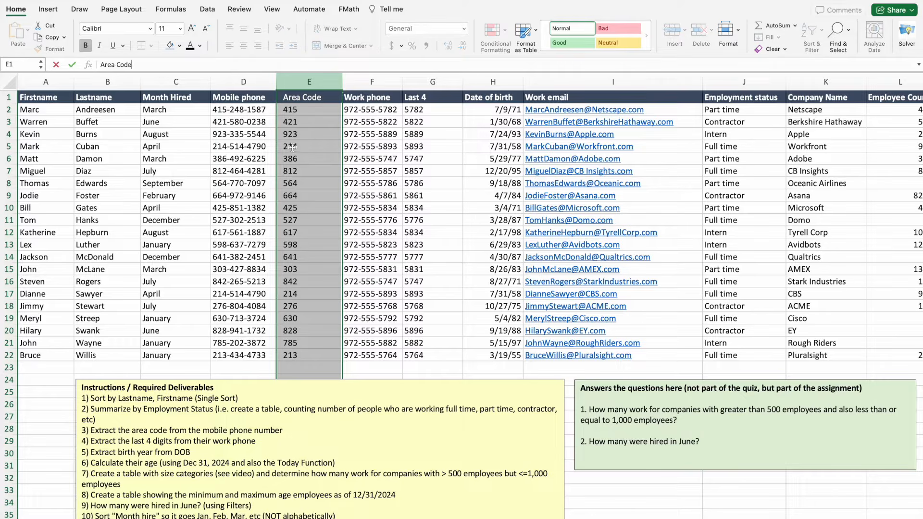
pyautogui.click(247, 366)
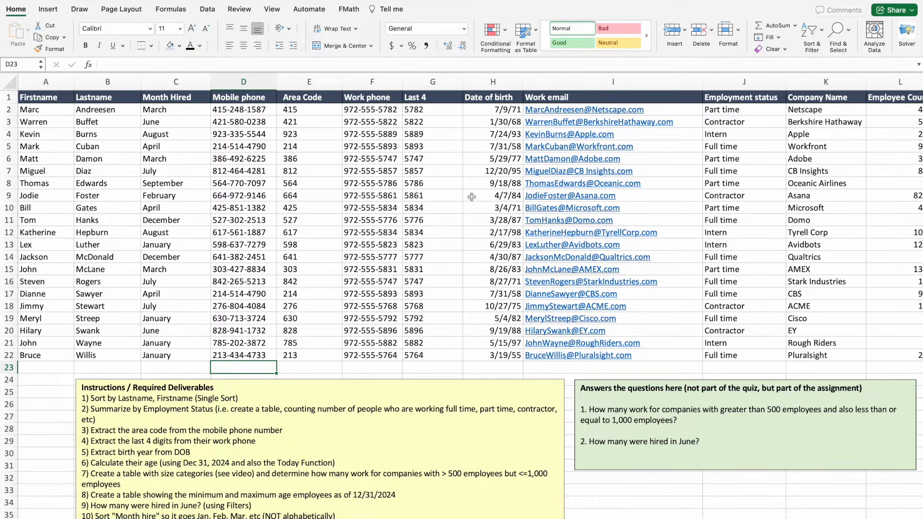
pyautogui.click(427, 89)
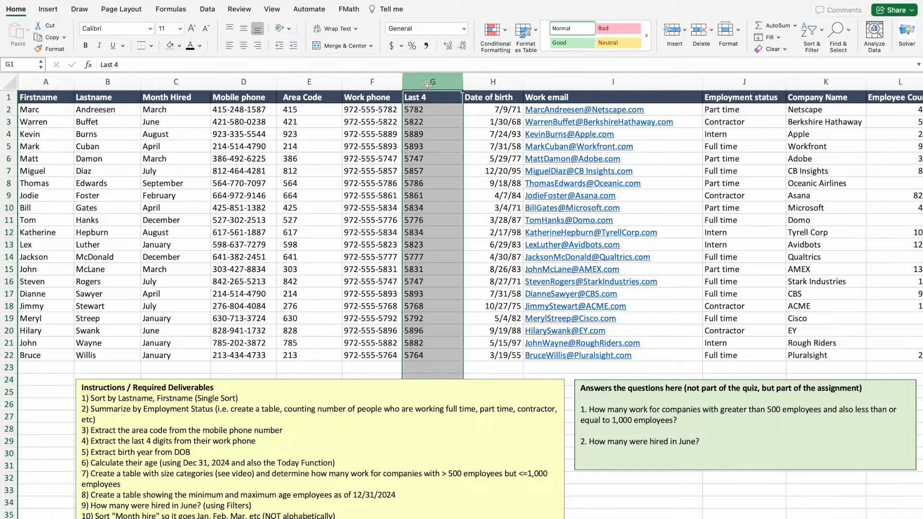
pyautogui.click(243, 48)
# Narrow the Area Code column and review the row 11 area code formula.
pyautogui.click(331, 216)
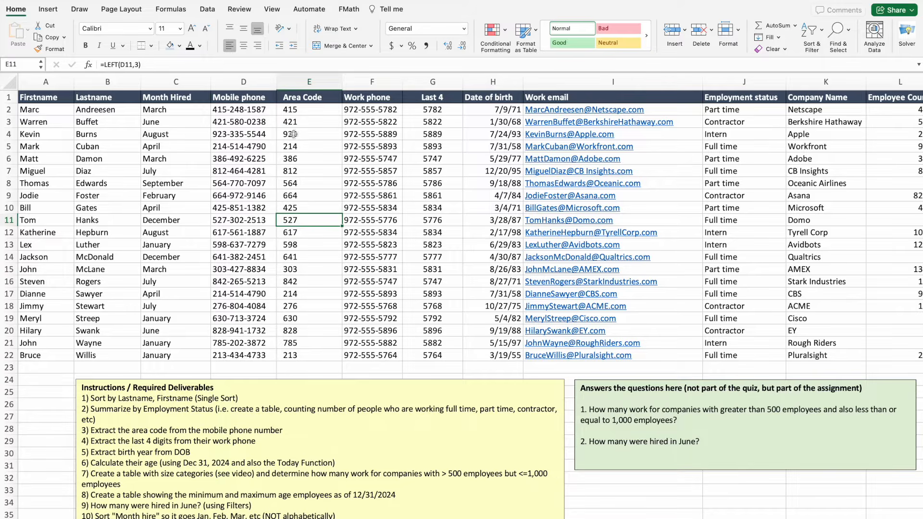
pyautogui.moveTo(339, 84); pyautogui.dragTo(329, 81)
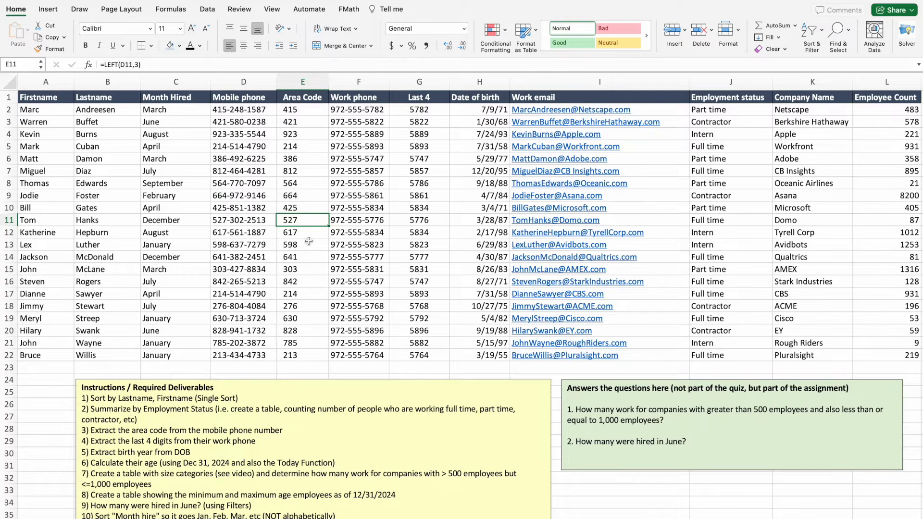
pyautogui.press('F2')
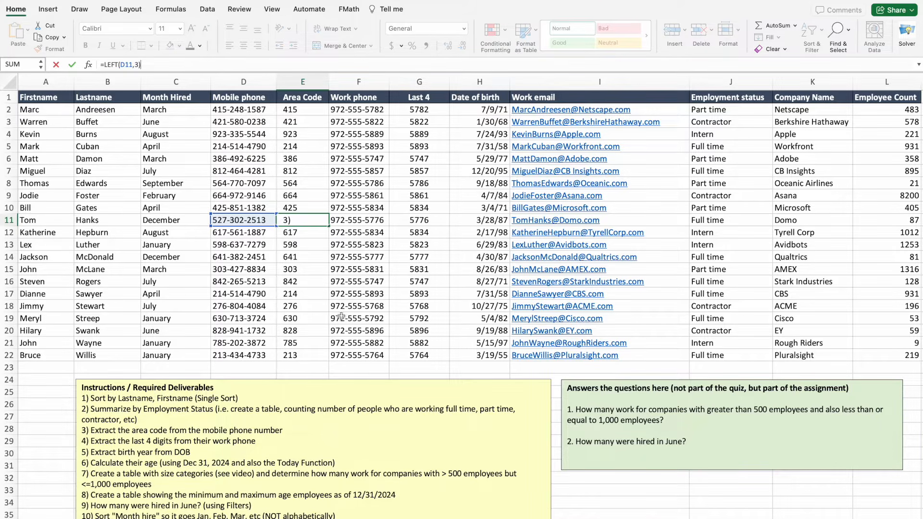
pyautogui.press('Return')
# Insert three blank columns before the Work email column.
pyautogui.click(575, 82)
pyautogui.rightClick(575, 85)
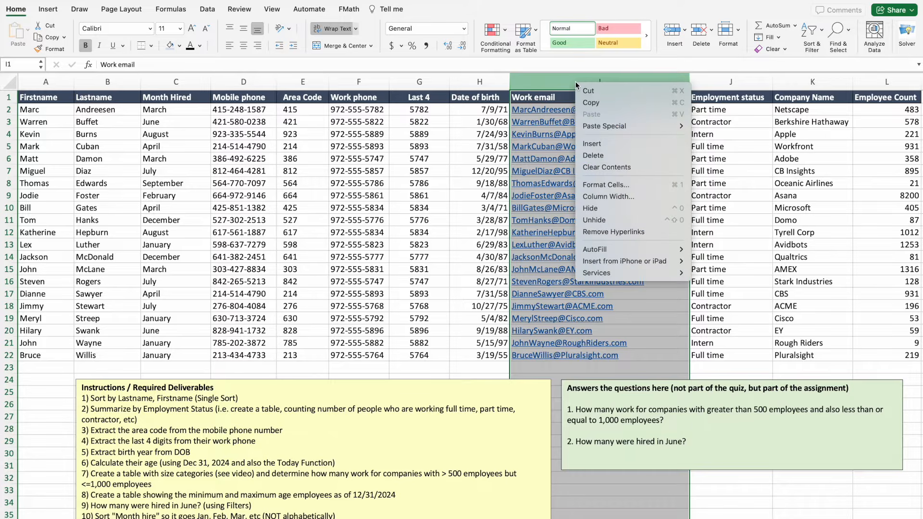
pyautogui.click(595, 147)
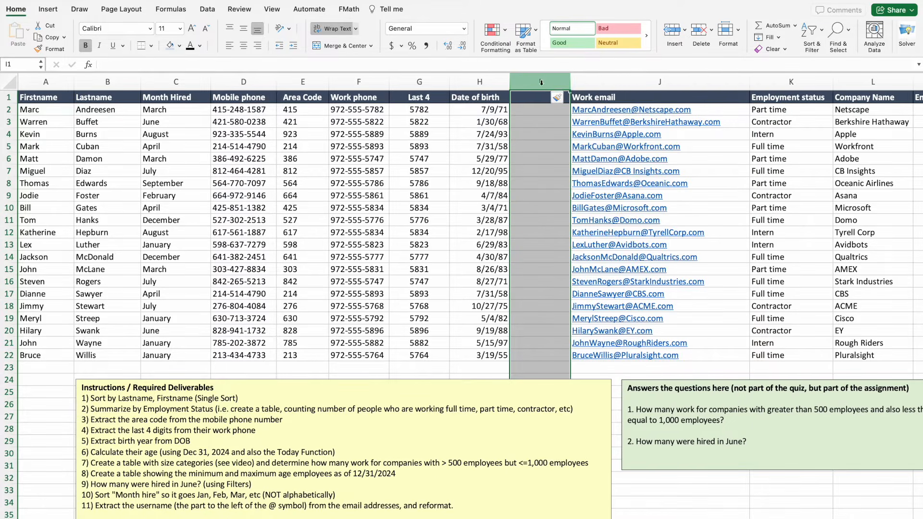
pyautogui.rightClick(554, 82)
pyautogui.click(570, 143)
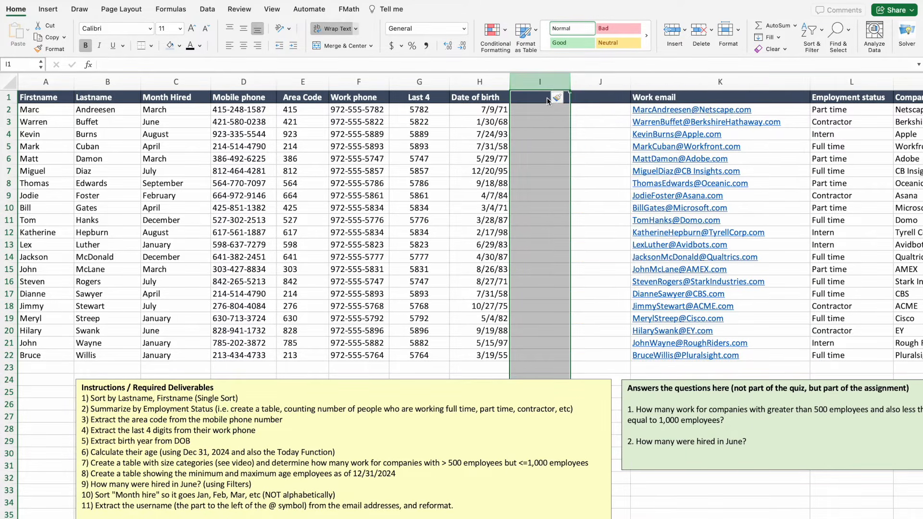
pyautogui.rightClick(556, 80)
pyautogui.click(575, 144)
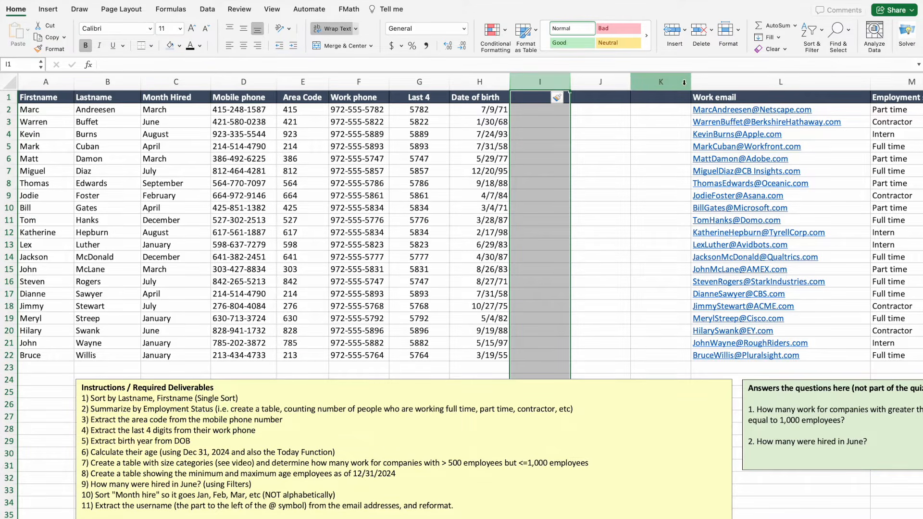
pyautogui.click(645, 171)
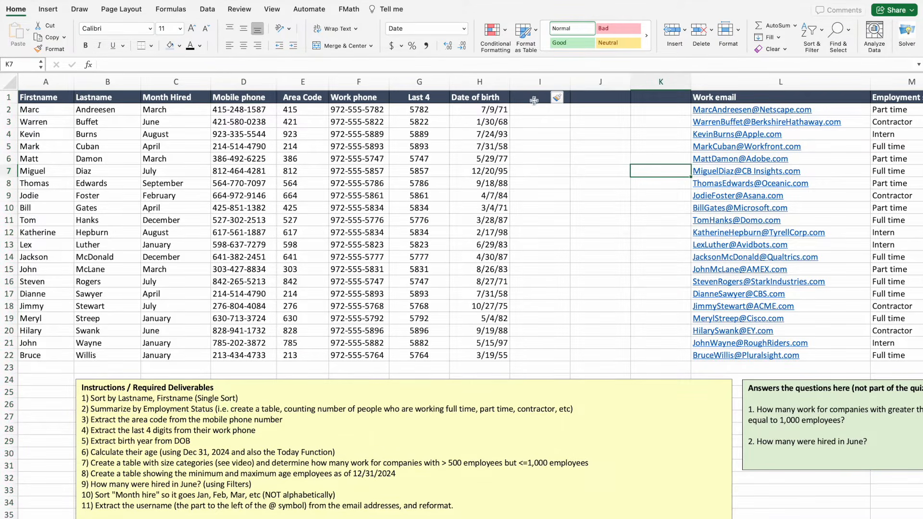
# Type the headers Year in I1, Age as of Dec 21, 2024 in J1, and Age, as of Today in K1.
pyautogui.click(531, 99)
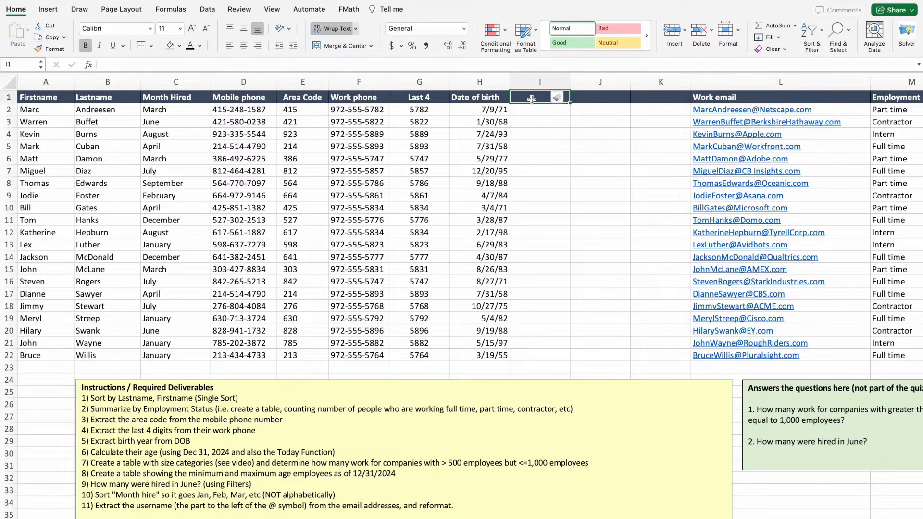
pyautogui.write('Year')
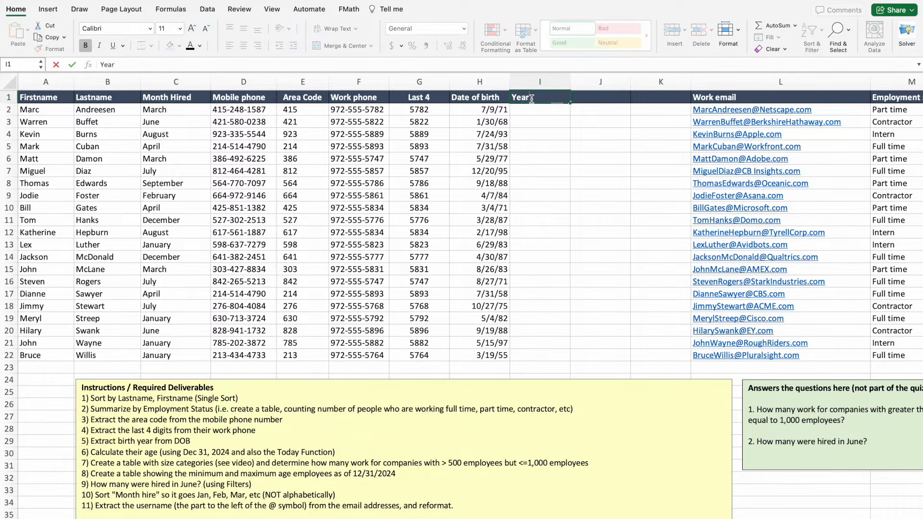
pyautogui.press('Tab')
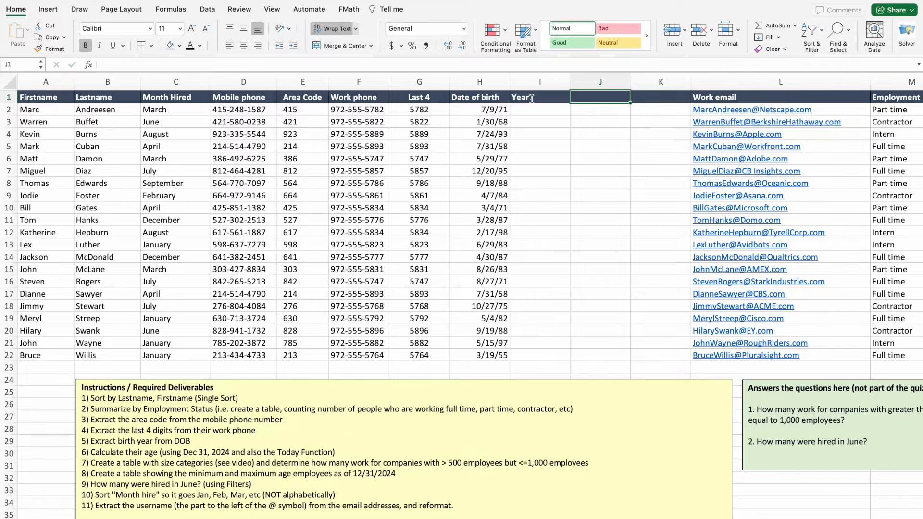
pyautogui.write('Age')
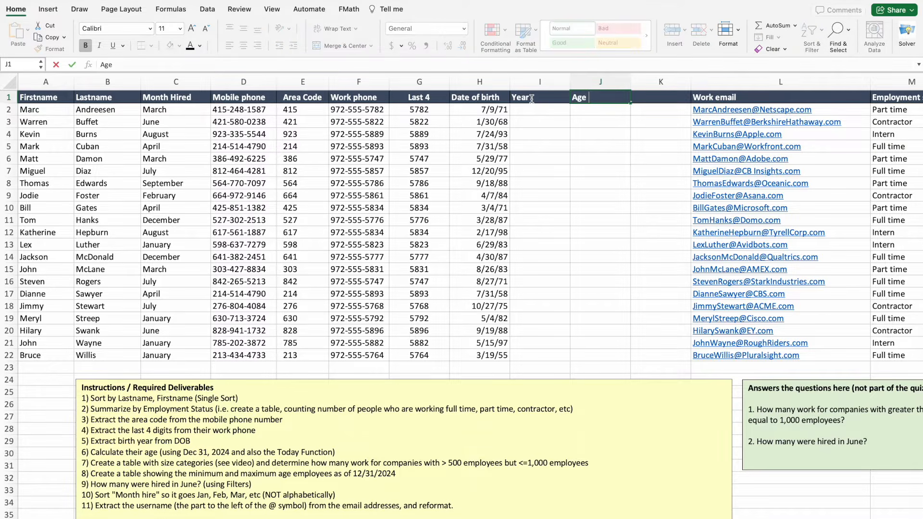
pyautogui.write(' as of Dec 21,')
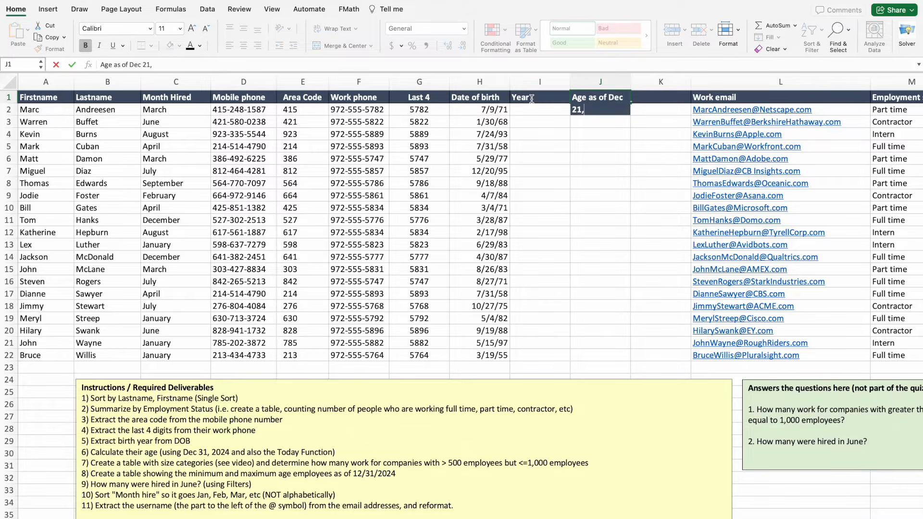
pyautogui.write(' 2024')
pyautogui.click(653, 97)
pyautogui.write('Age')
pyautogui.write(', ')
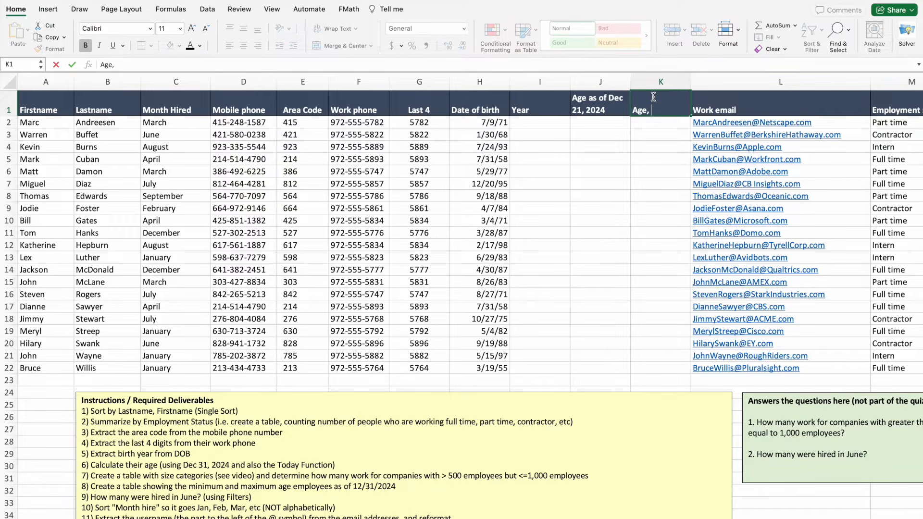
pyautogui.write('as of Today')
pyautogui.click(644, 206)
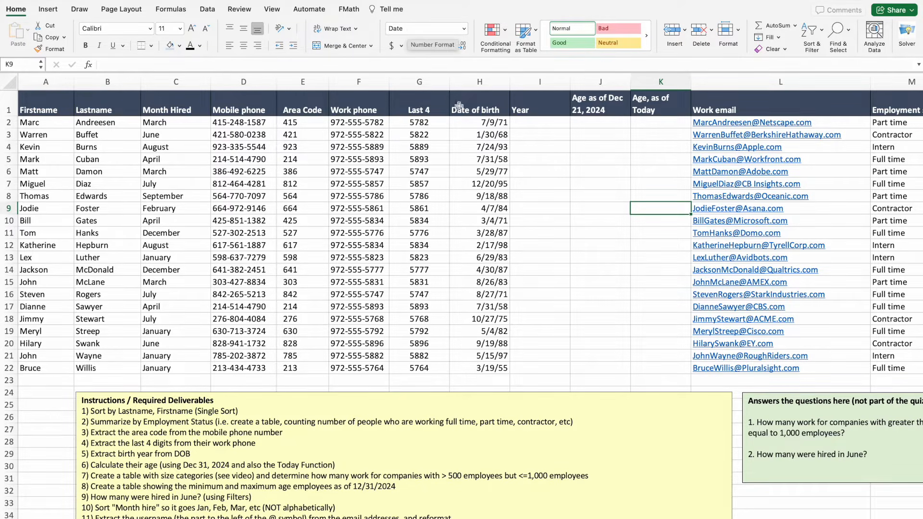
# Display H2's date of birth in Number format, then switch it to Long Date.
pyautogui.click(478, 125)
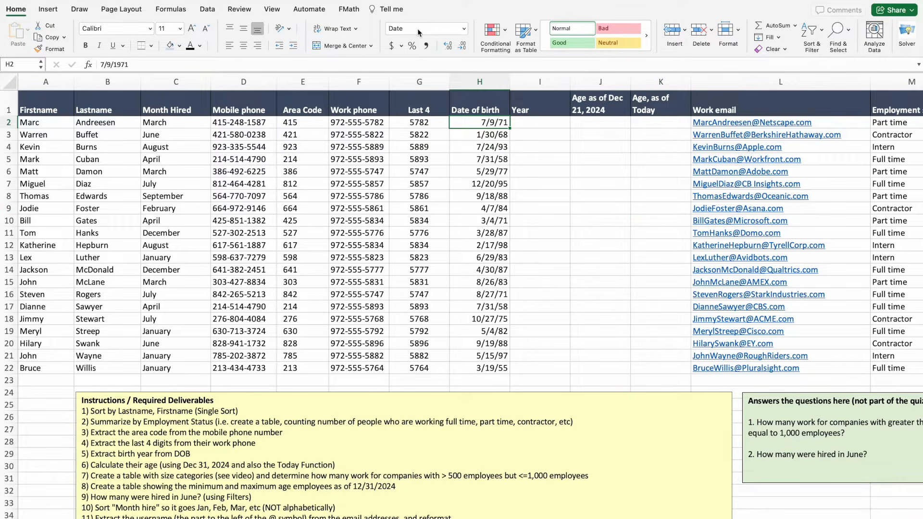
pyautogui.click(464, 28)
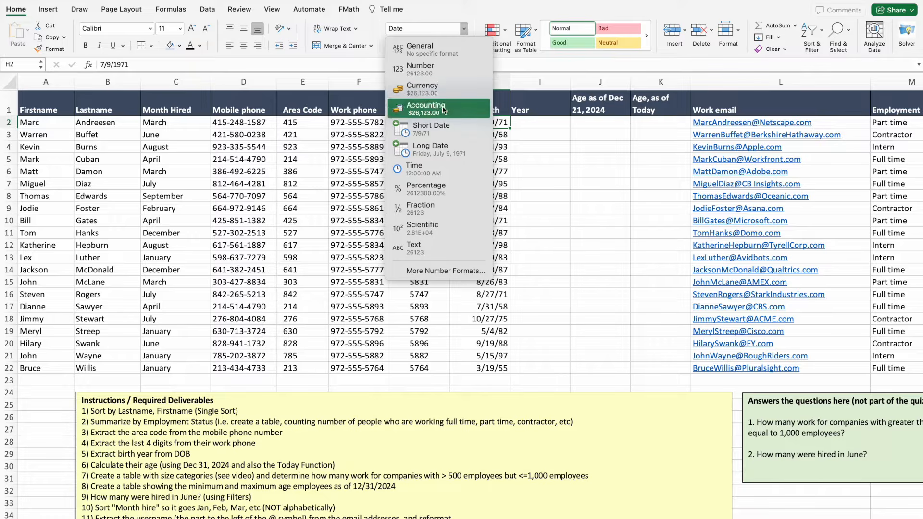
pyautogui.click(436, 76)
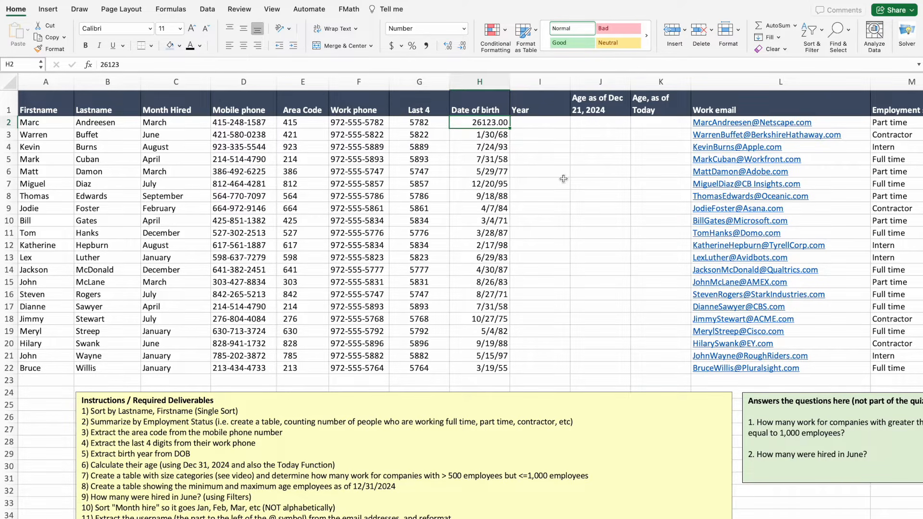
pyautogui.click(464, 28)
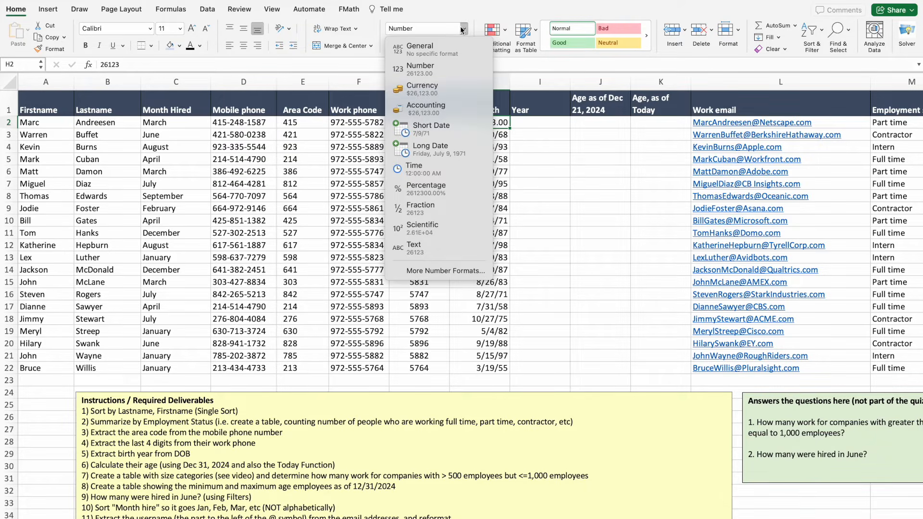
pyautogui.click(431, 146)
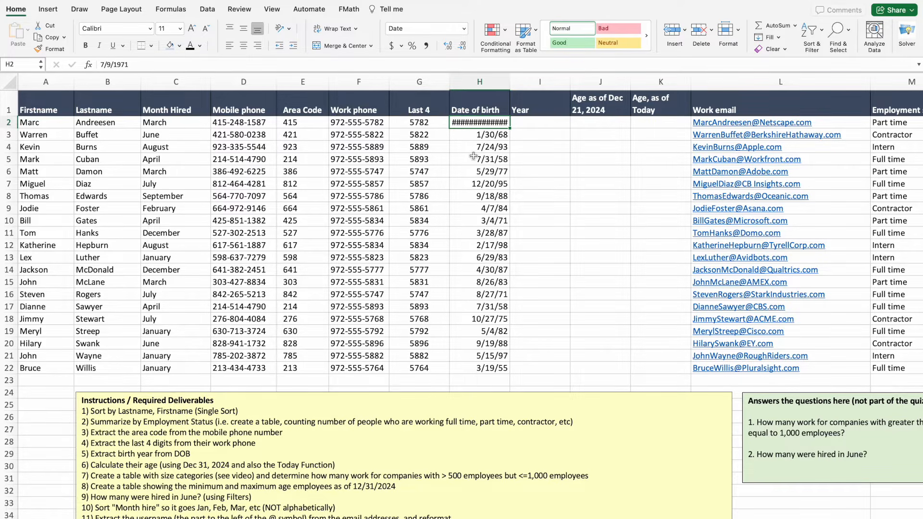
# Autofit column H, set H2 back to Short Date, and drag column H narrower again.
pyautogui.doubleClick(510, 81)
pyautogui.click(471, 208)
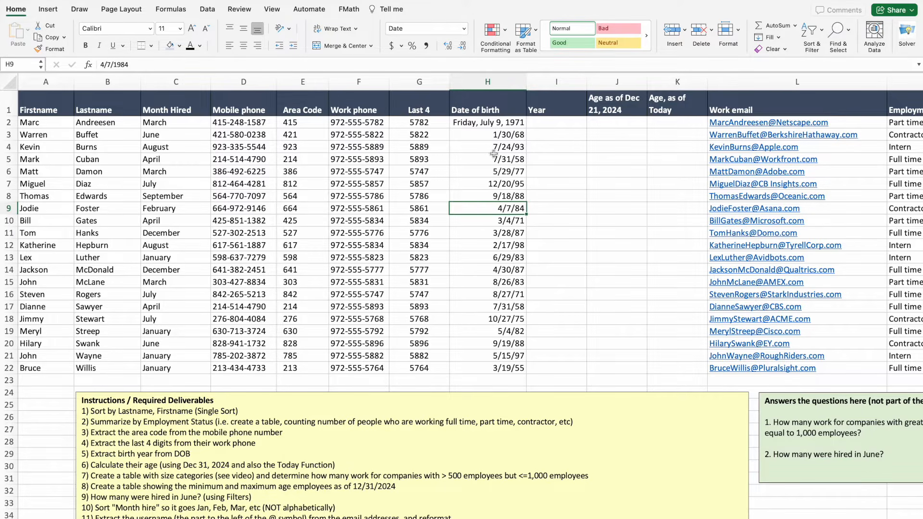
pyautogui.click(487, 124)
pyautogui.click(465, 30)
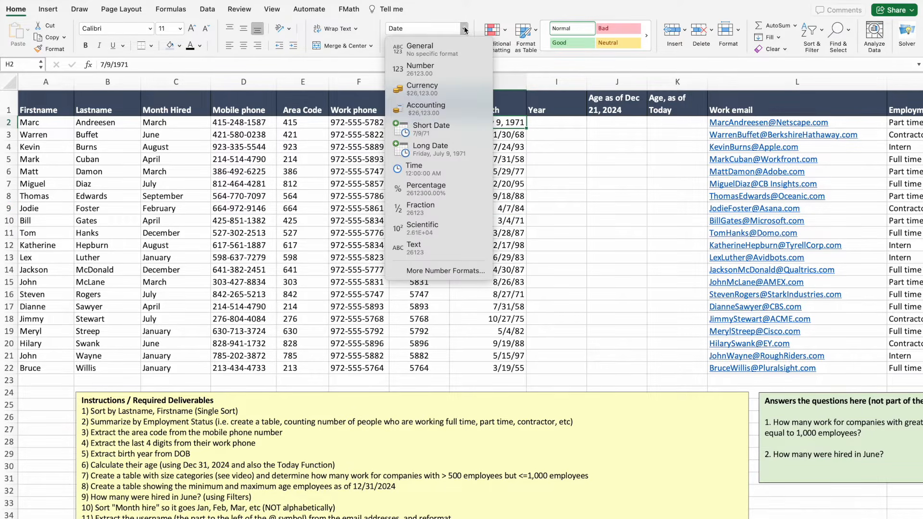
pyautogui.click(438, 129)
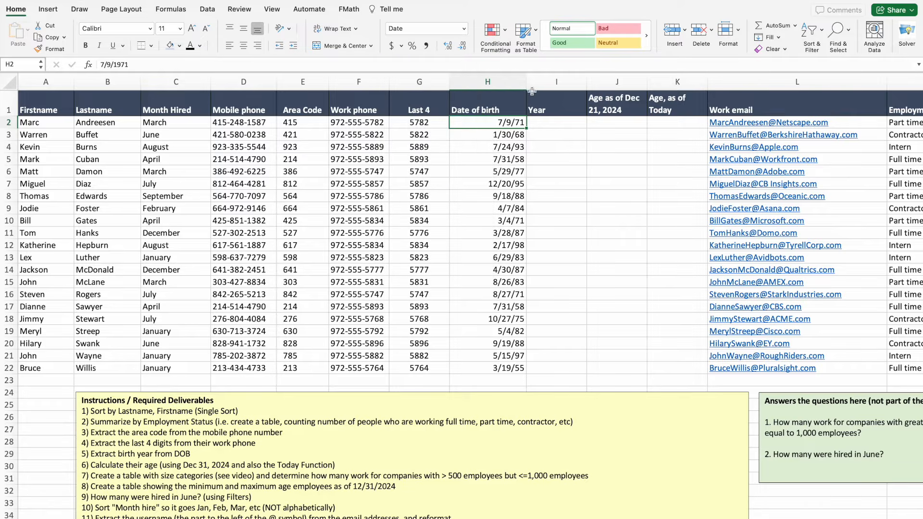
pyautogui.moveTo(527, 81); pyautogui.dragTo(502, 81)
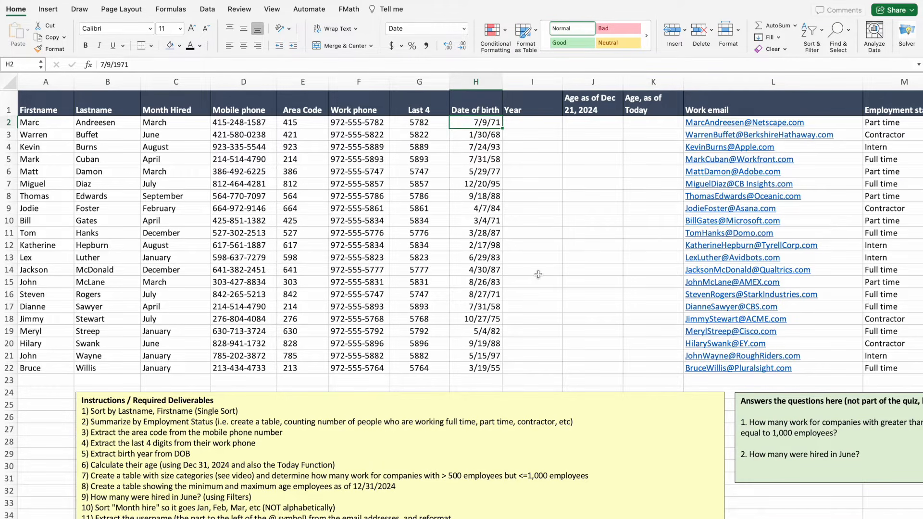
pyautogui.click(594, 224)
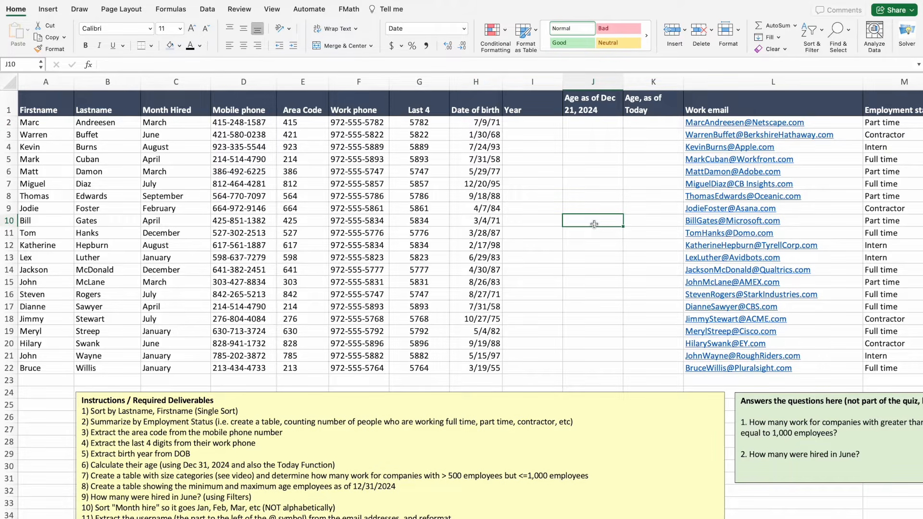
pyautogui.click(484, 126)
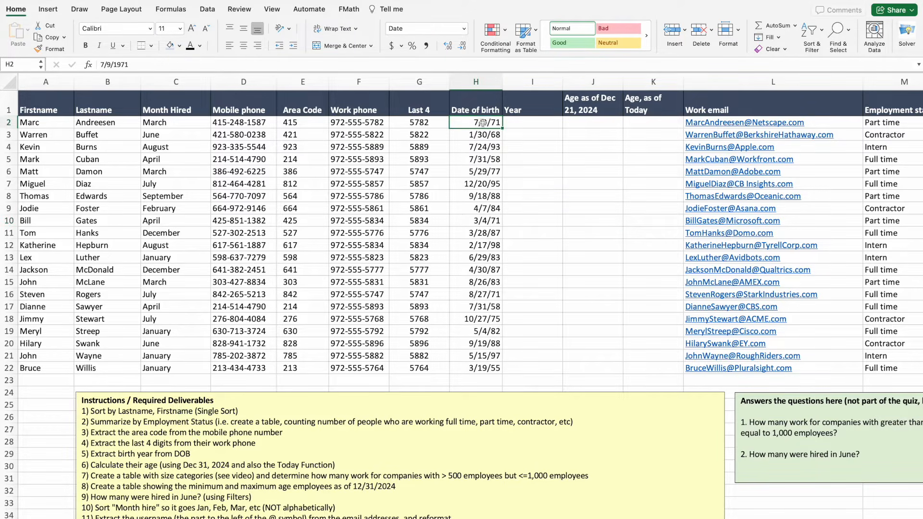
pyautogui.click(522, 123)
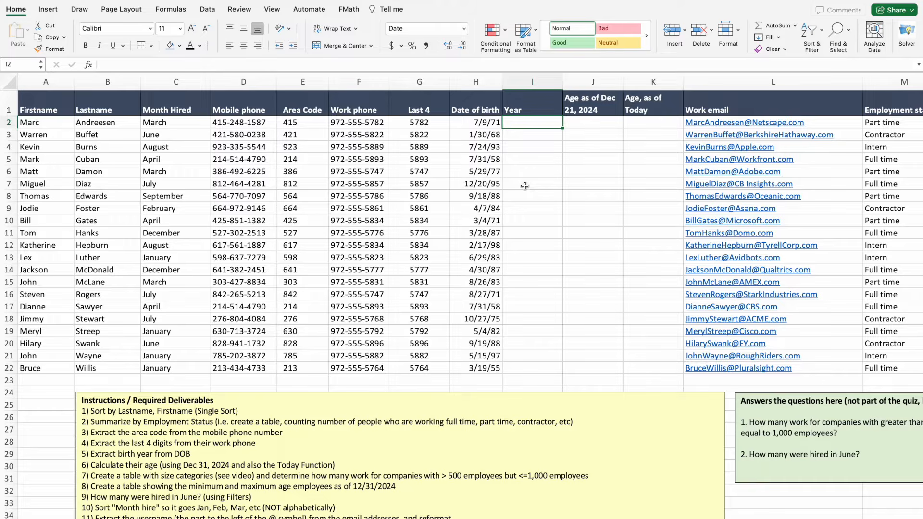
# Enter =YEAR(H2) in I2 and format the result as a Number with no decimals.
pyautogui.write('=')
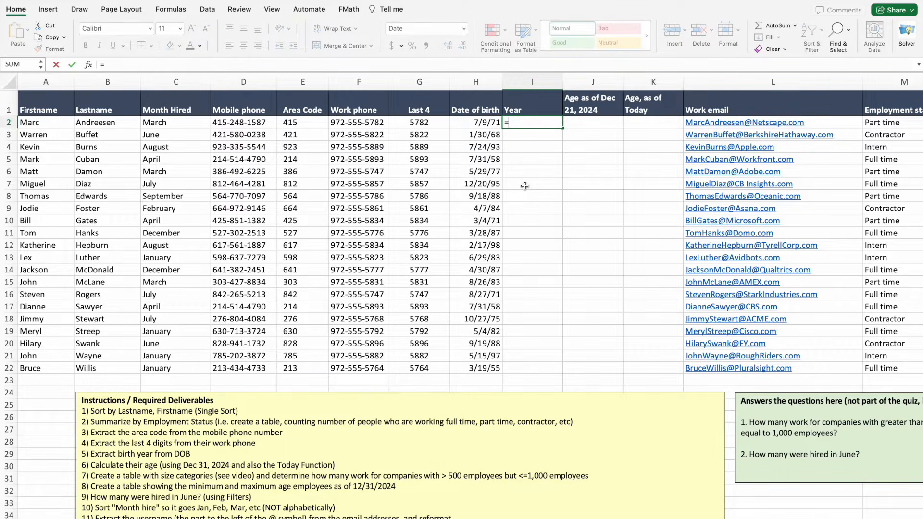
pyautogui.write('ye')
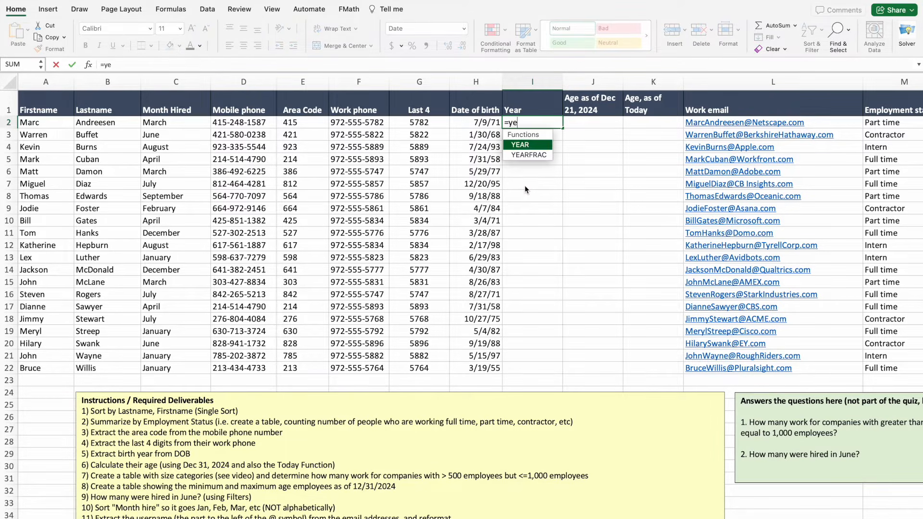
pyautogui.doubleClick(525, 145)
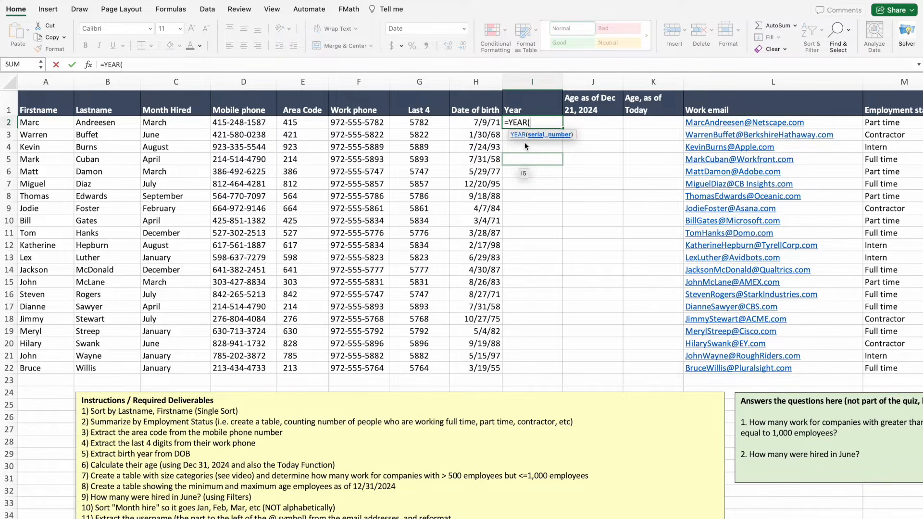
pyautogui.click(484, 123)
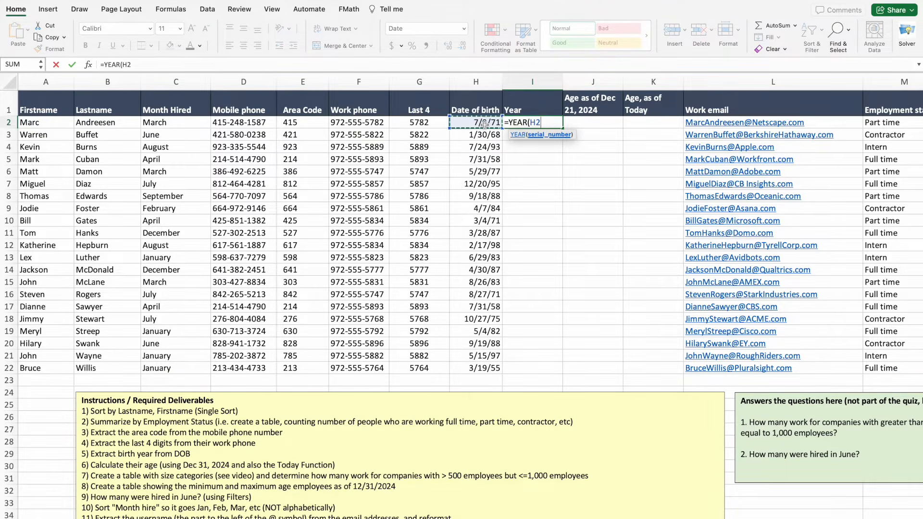
pyautogui.press('Return')
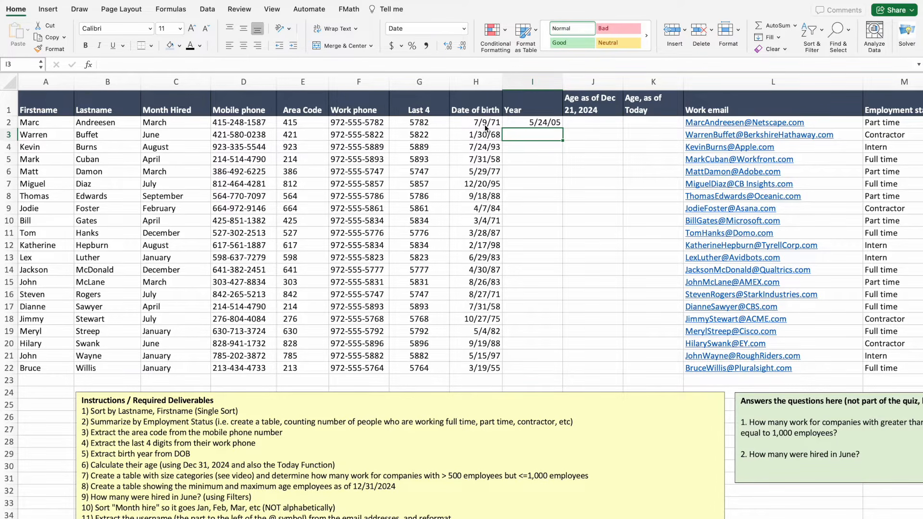
pyautogui.click(541, 122)
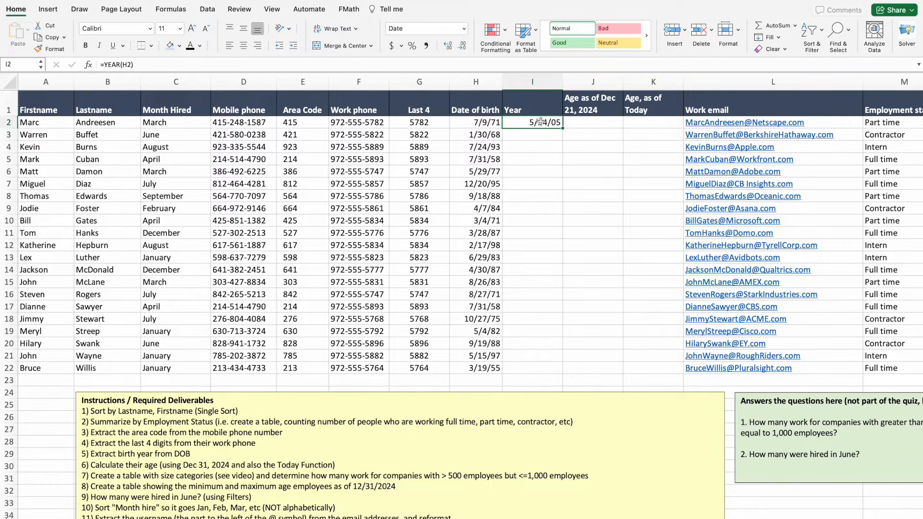
pyautogui.click(463, 29)
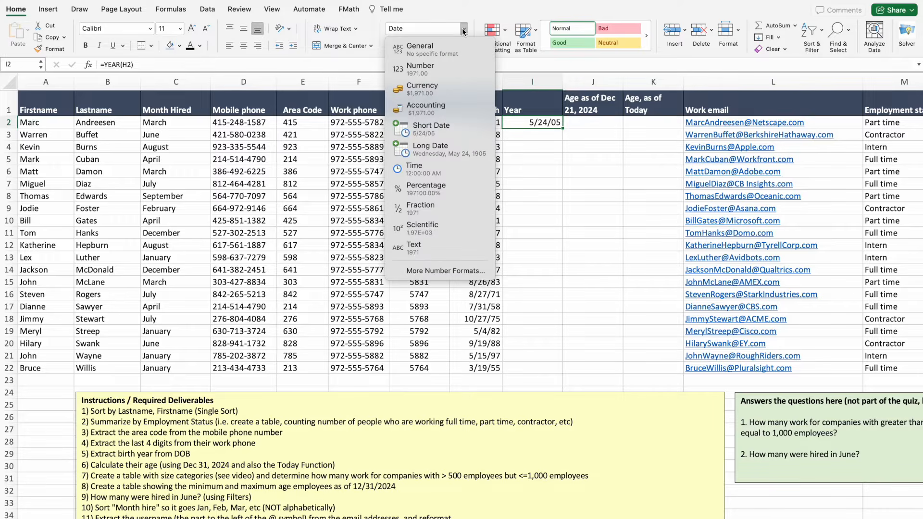
pyautogui.click(441, 68)
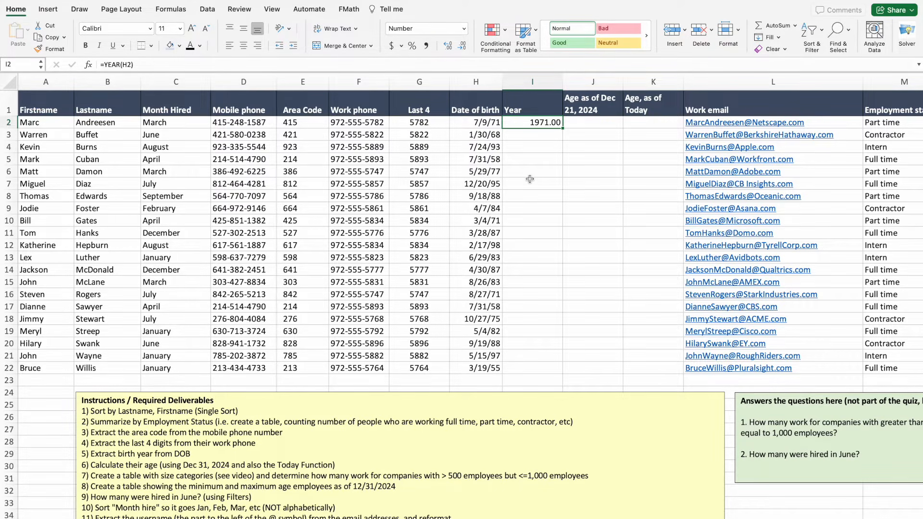
pyautogui.click(463, 47)
pyautogui.click(462, 46)
pyautogui.click(545, 157)
pyautogui.click(543, 124)
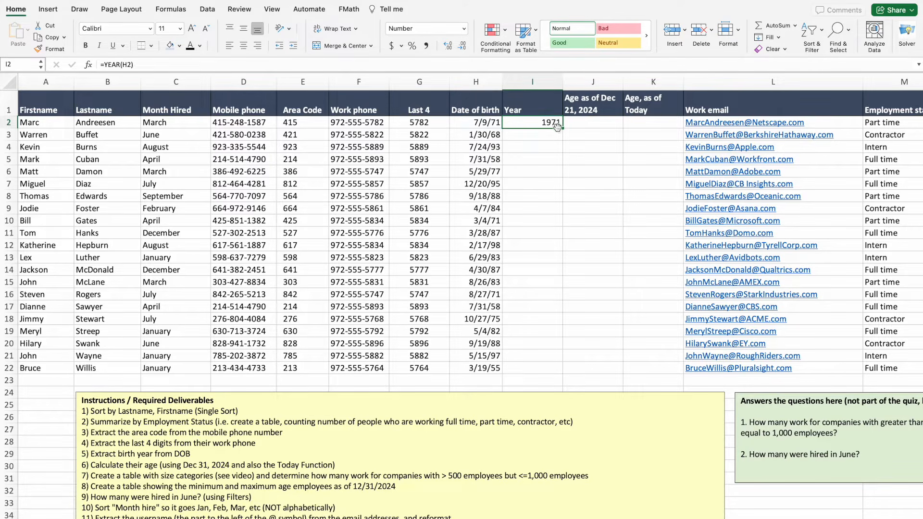
# Enter =YEAR(H3) in I3 and format it as a Number with no decimals.
pyautogui.click(548, 135)
pyautogui.write('=year')
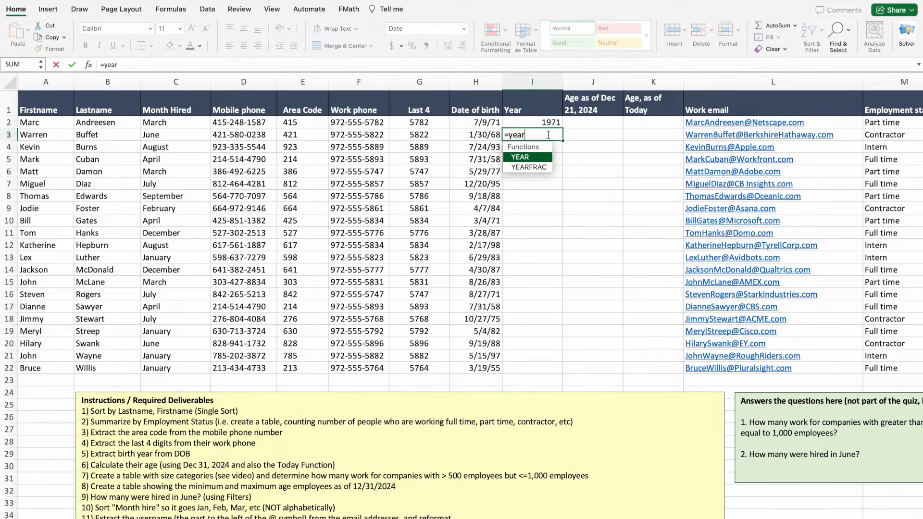
pyautogui.doubleClick(530, 157)
pyautogui.click(500, 135)
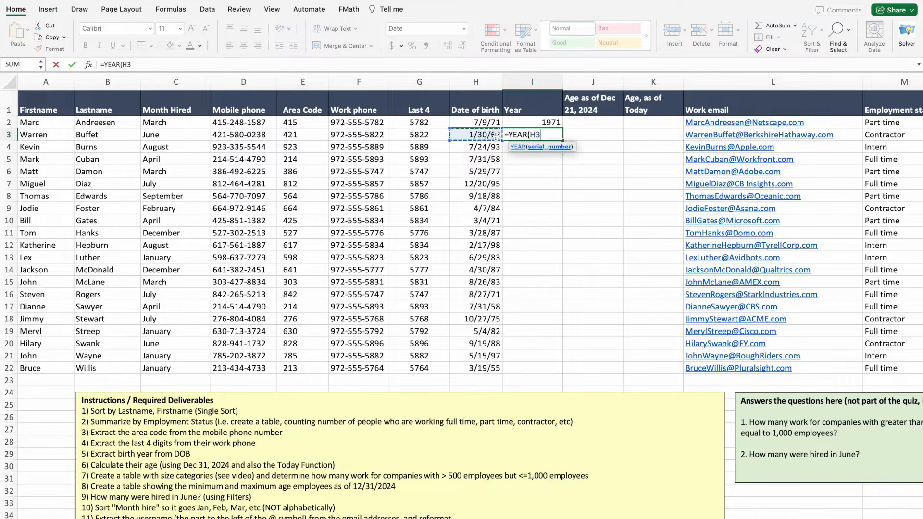
pyautogui.write(')')
pyautogui.press('Return')
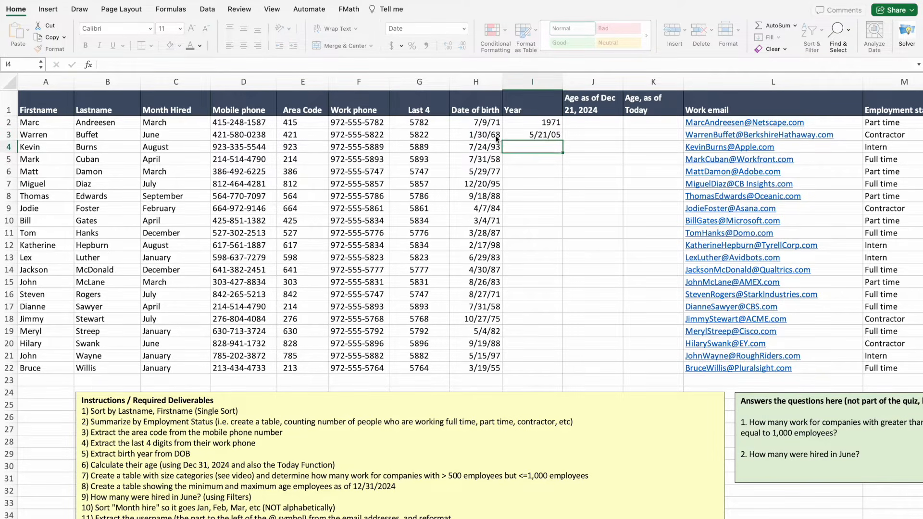
pyautogui.click(532, 136)
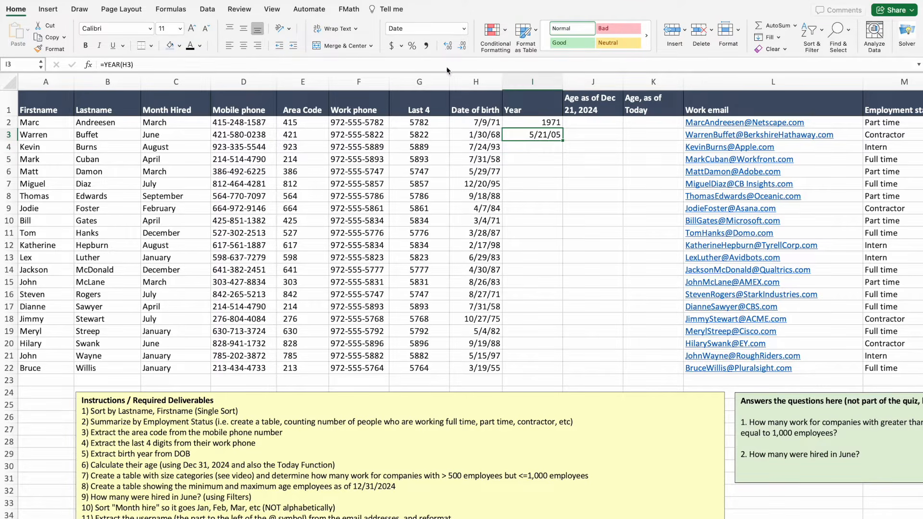
pyautogui.click(464, 28)
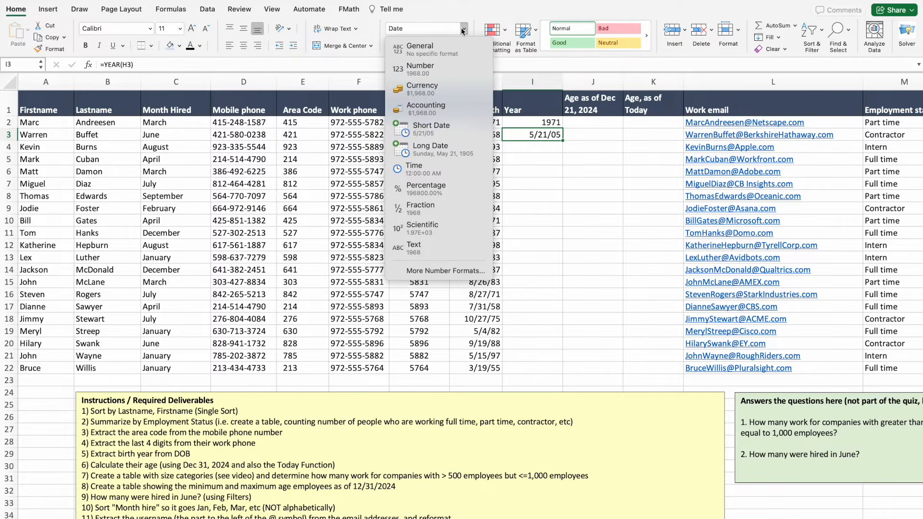
pyautogui.click(441, 70)
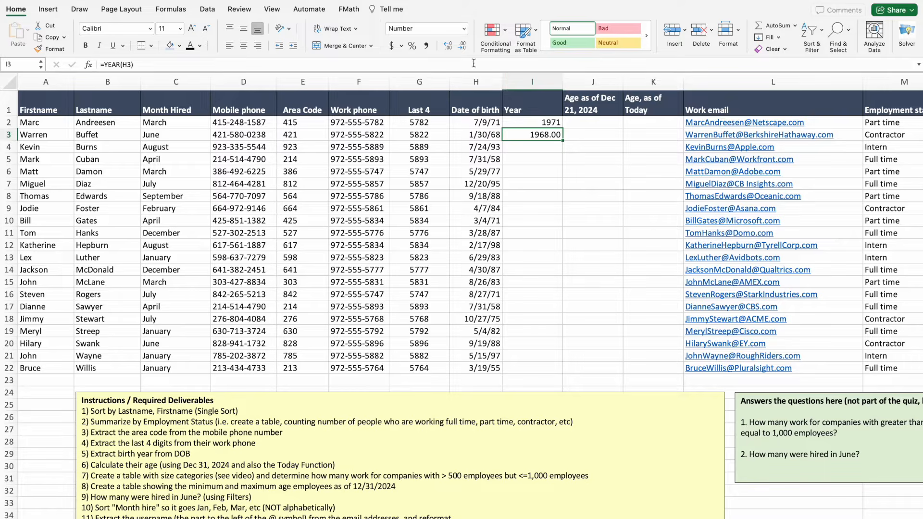
pyautogui.click(462, 45)
pyautogui.click(461, 45)
# Fill the YEAR formula down to row 22 and centre the Year column.
pyautogui.click(542, 147)
pyautogui.doubleClick(564, 140)
pyautogui.click(578, 194)
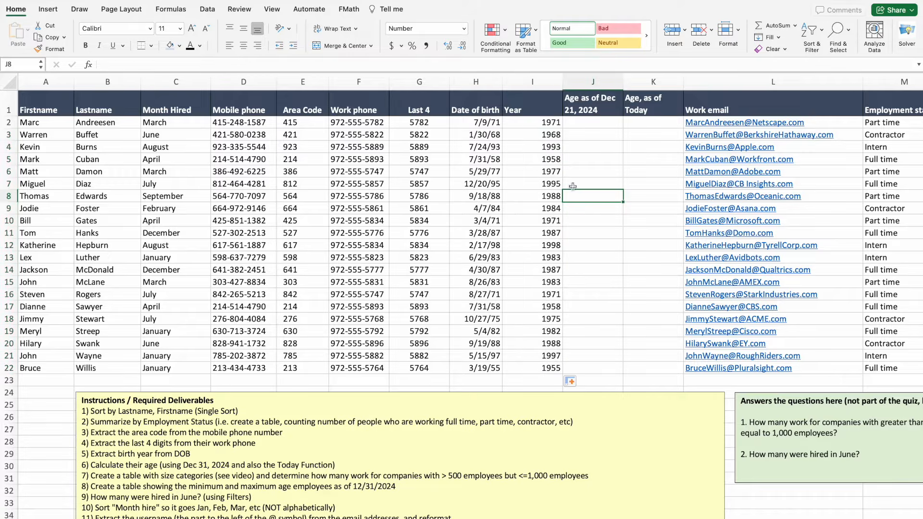
pyautogui.click(536, 82)
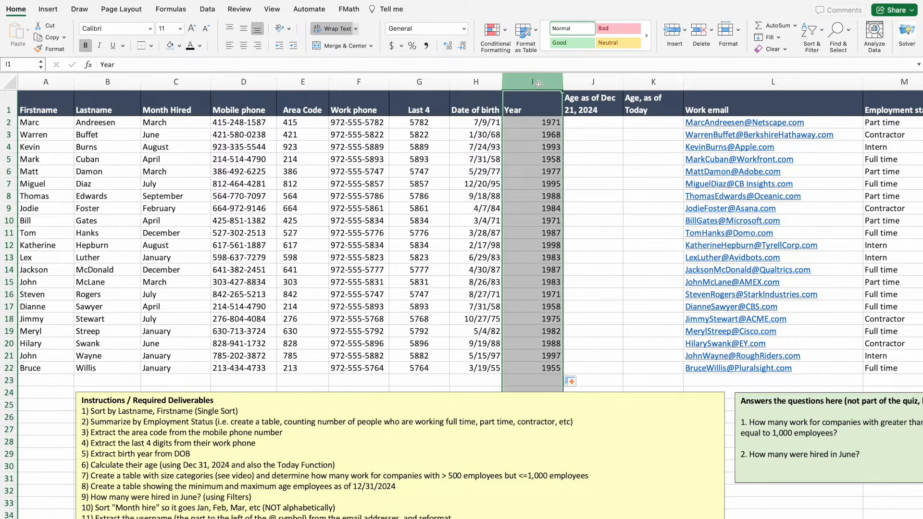
pyautogui.click(245, 46)
# Edit J1 in the formula bar, changing Dec 21 to Dec 31.
pyautogui.click(597, 181)
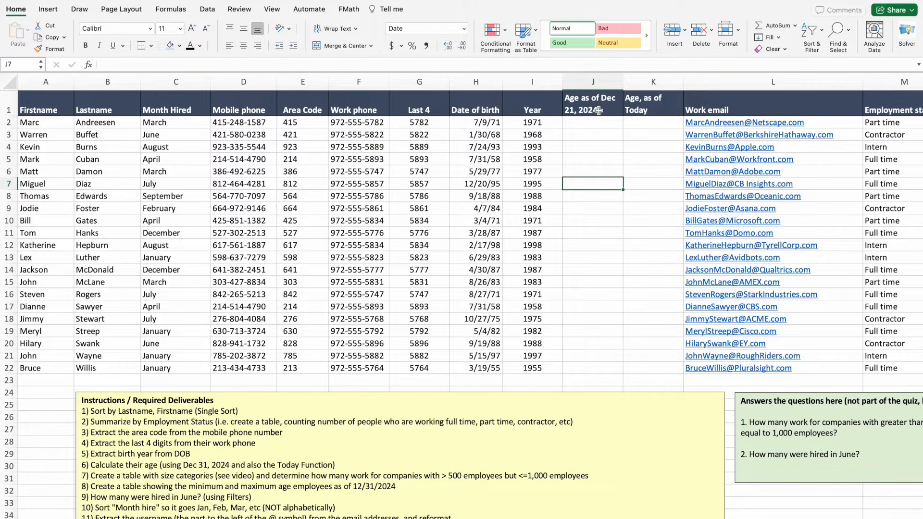
pyautogui.click(574, 115)
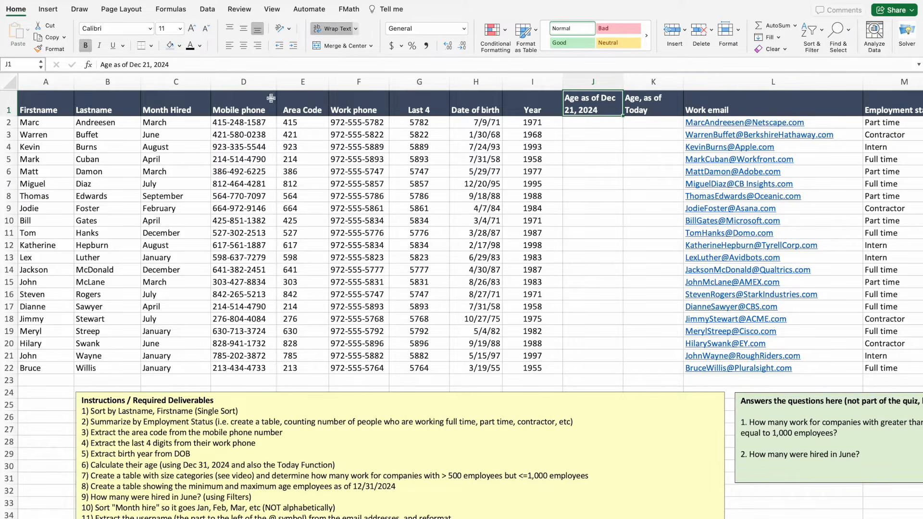
pyautogui.click(145, 64)
pyautogui.press('BackSpace')
pyautogui.write('3')
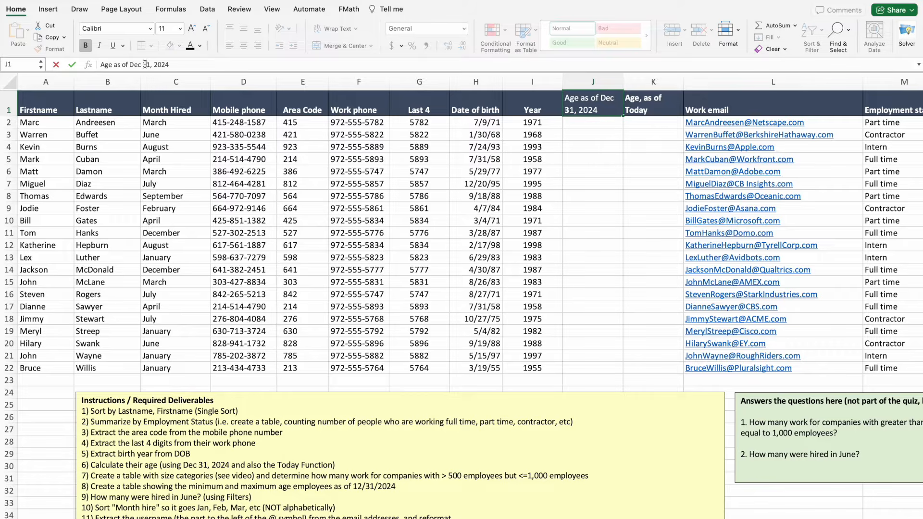
pyautogui.click(609, 179)
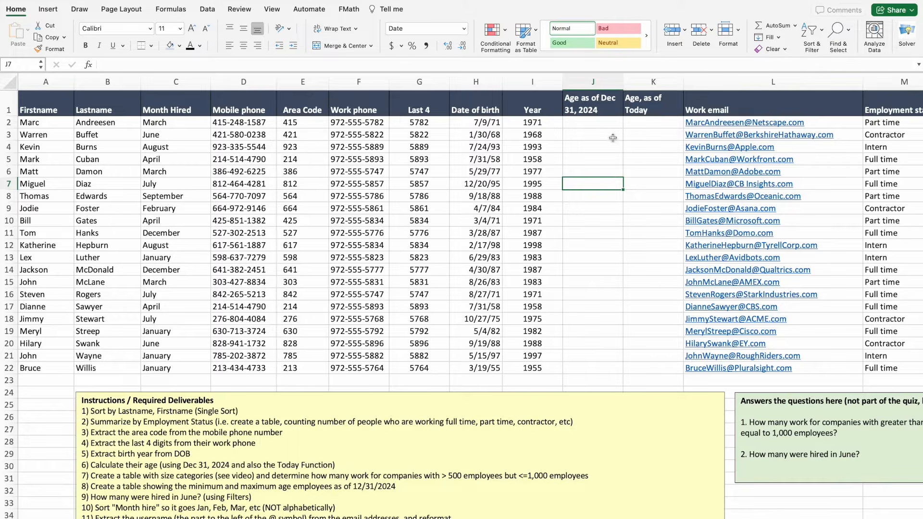
# Enter =2024-I2 in J2 and format it as a Number without decimals.
pyautogui.click(596, 122)
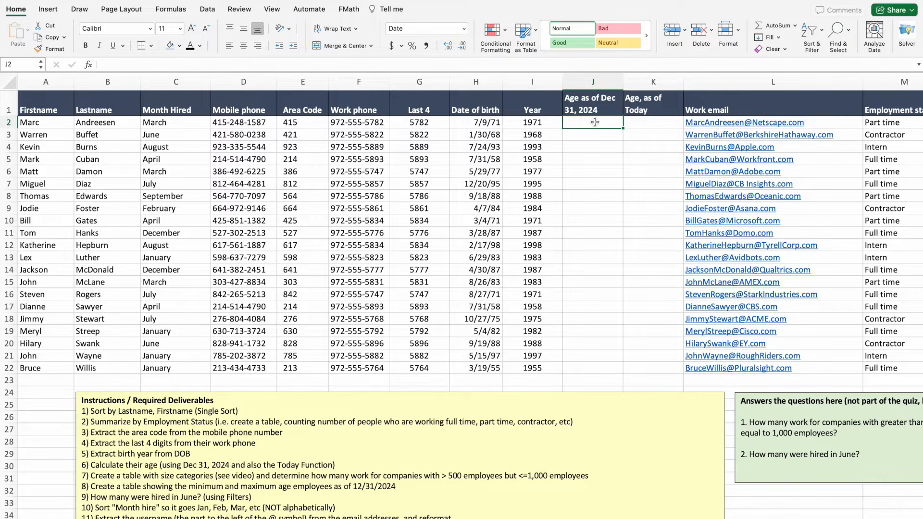
pyautogui.write('=')
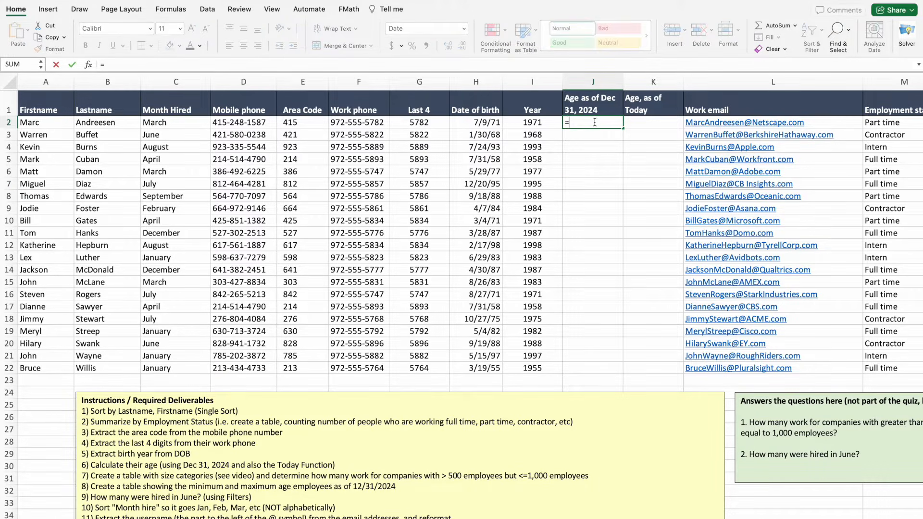
pyautogui.write('2024-')
pyautogui.click(544, 123)
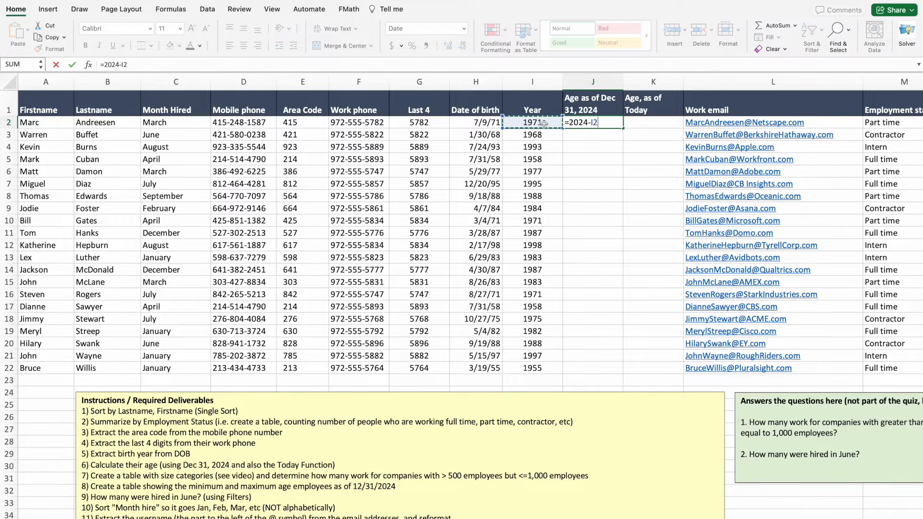
pyautogui.press('Return')
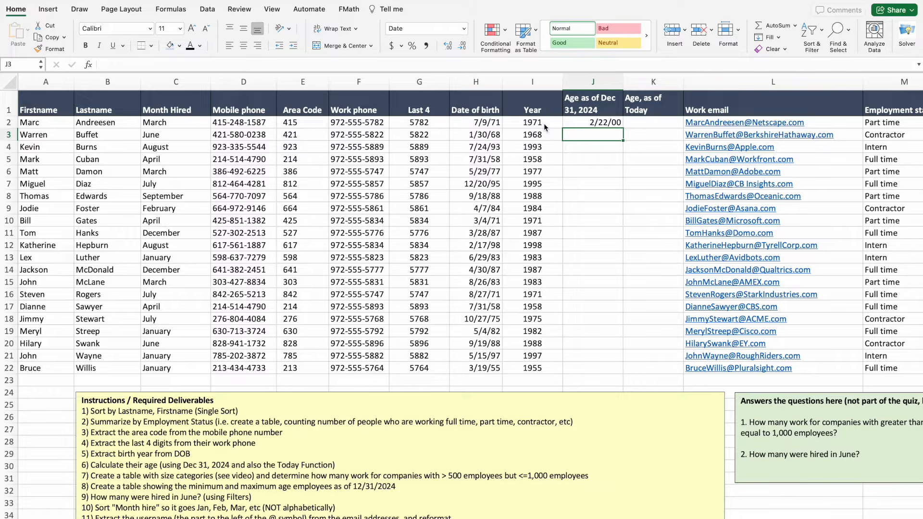
pyautogui.click(586, 124)
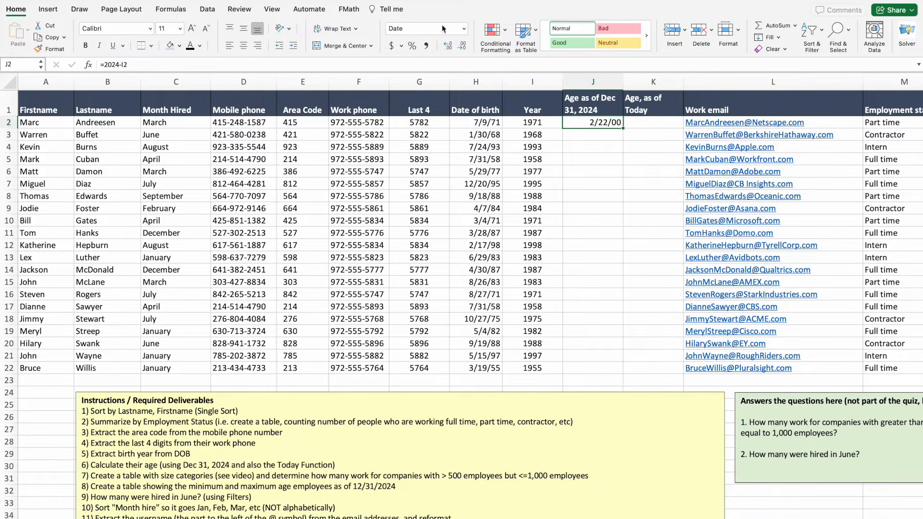
pyautogui.click(464, 29)
pyautogui.click(434, 75)
pyautogui.click(462, 46)
pyautogui.click(462, 46)
# Fill J2's age formula down the column, then undo the fill.
pyautogui.click(579, 170)
pyautogui.click(587, 118)
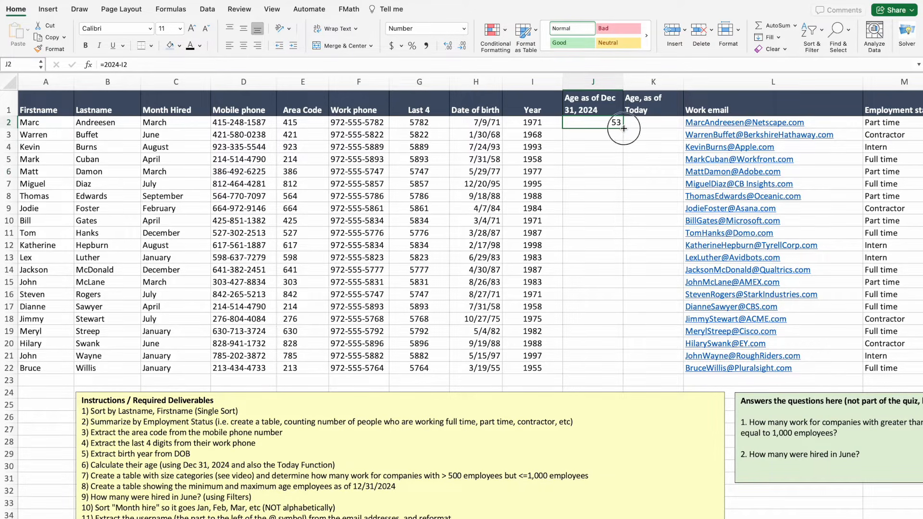
pyautogui.doubleClick(624, 128)
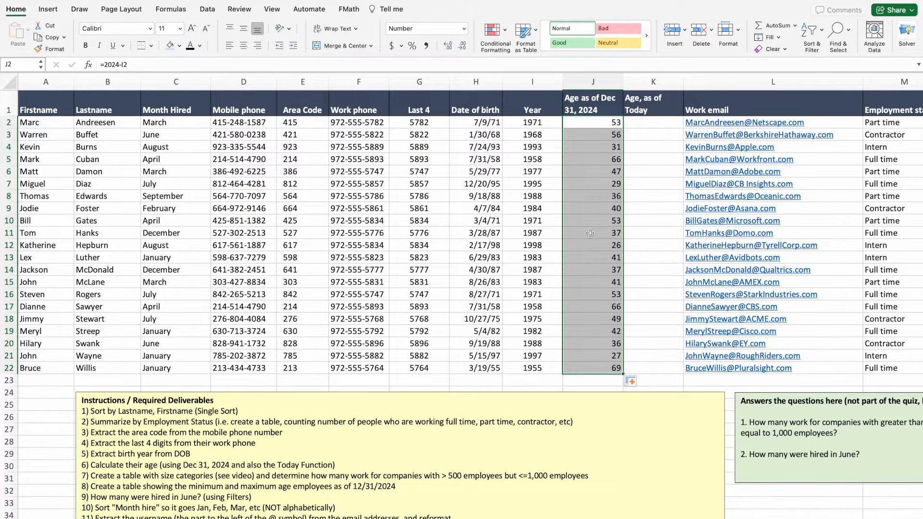
pyautogui.press('super+c')
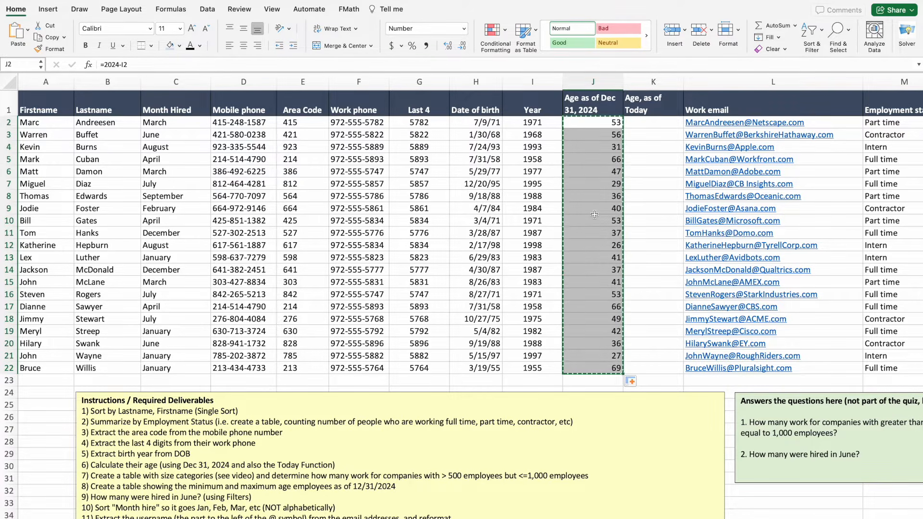
pyautogui.press('super+z')
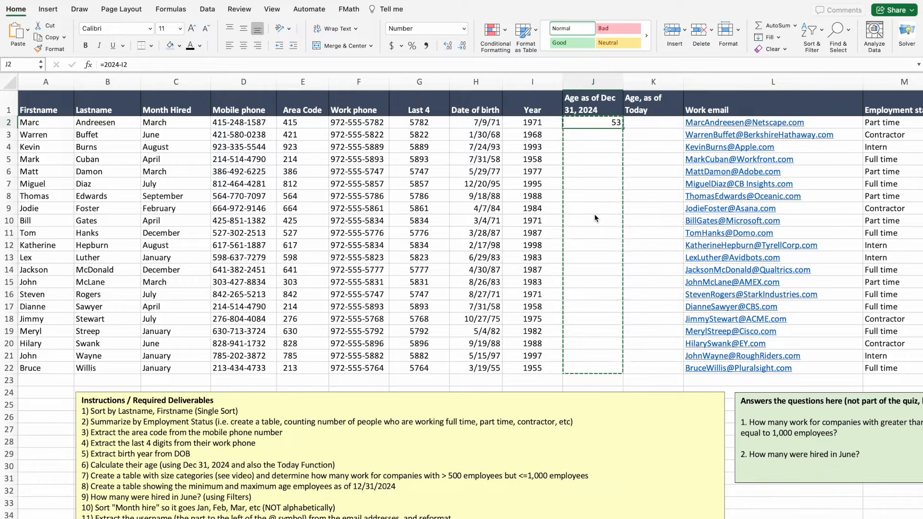
pyautogui.press('Escape')
# Enter the 2024-minus-I3 age formula in J3 and format it as a whole Number.
pyautogui.click(607, 139)
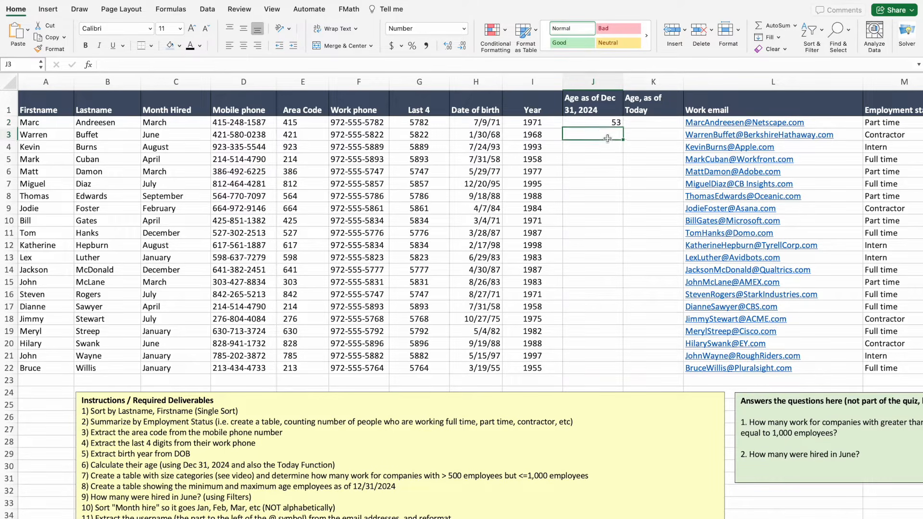
pyautogui.write('=2024-')
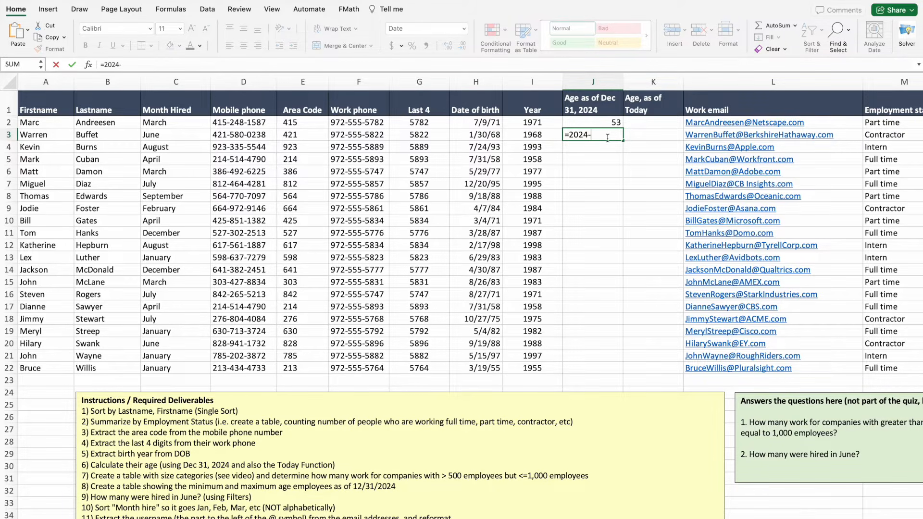
pyautogui.click(540, 136)
pyautogui.click(540, 136)
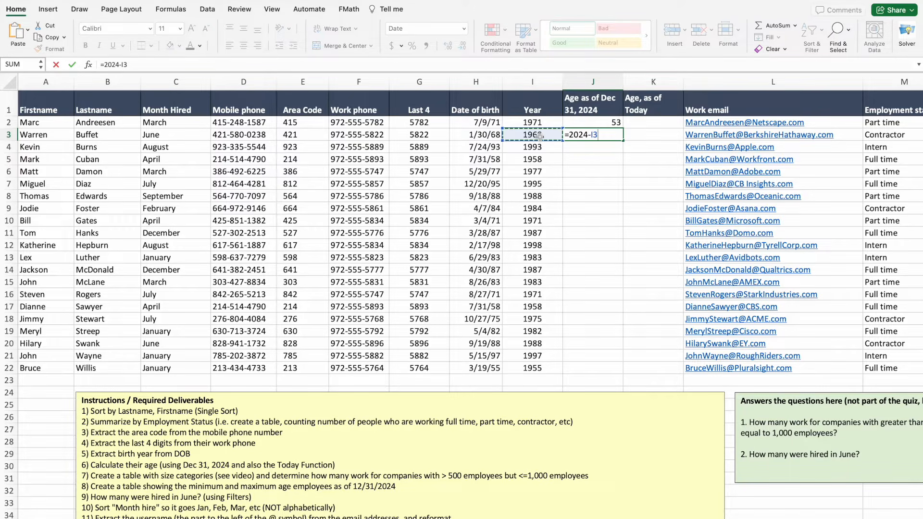
pyautogui.press('Return')
pyautogui.click(591, 138)
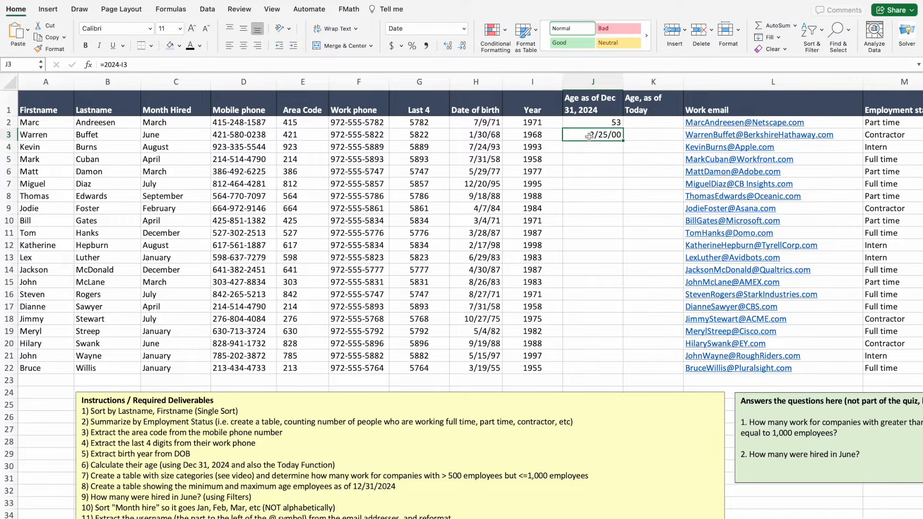
pyautogui.click(464, 29)
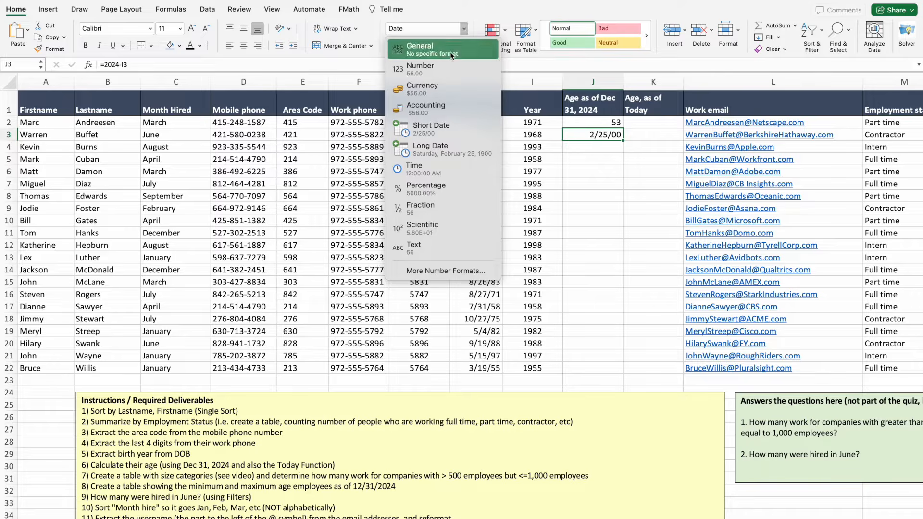
pyautogui.click(430, 67)
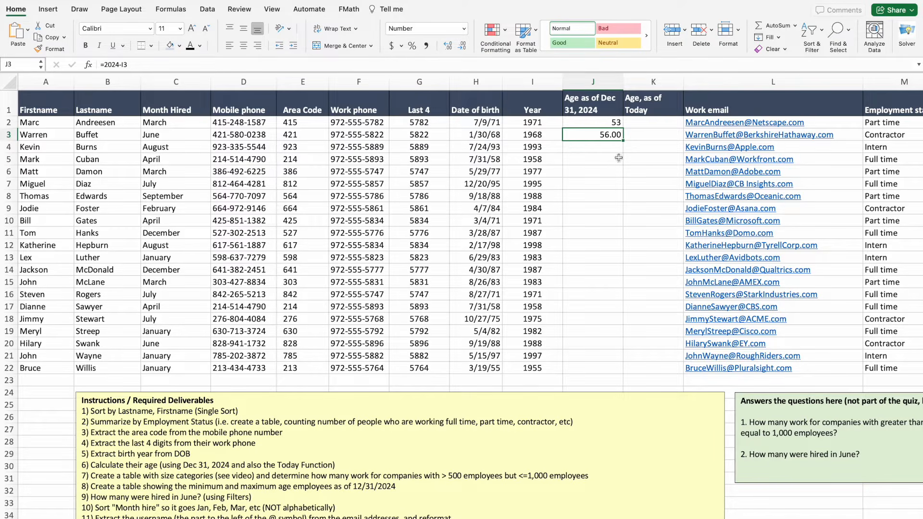
pyautogui.click(462, 46)
pyautogui.click(462, 47)
# Fill J3's age formula down to row 22 and centre the ages in J2:J22.
pyautogui.click(583, 148)
pyautogui.click(585, 136)
pyautogui.doubleClick(623, 140)
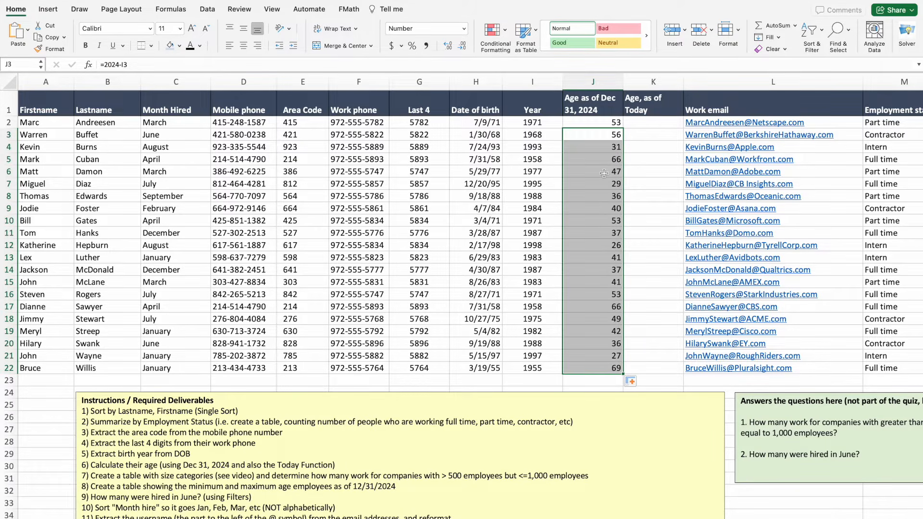
pyautogui.click(244, 46)
pyautogui.click(575, 122)
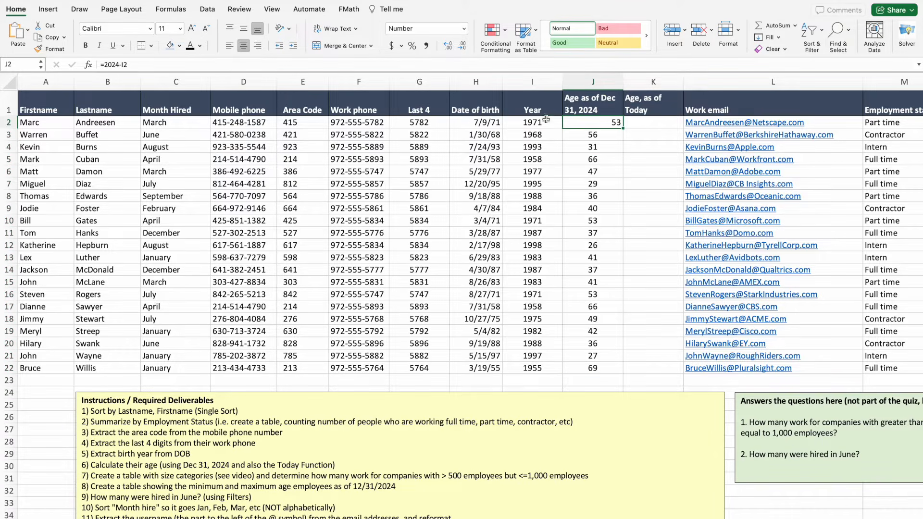
pyautogui.click(244, 45)
pyautogui.click(627, 211)
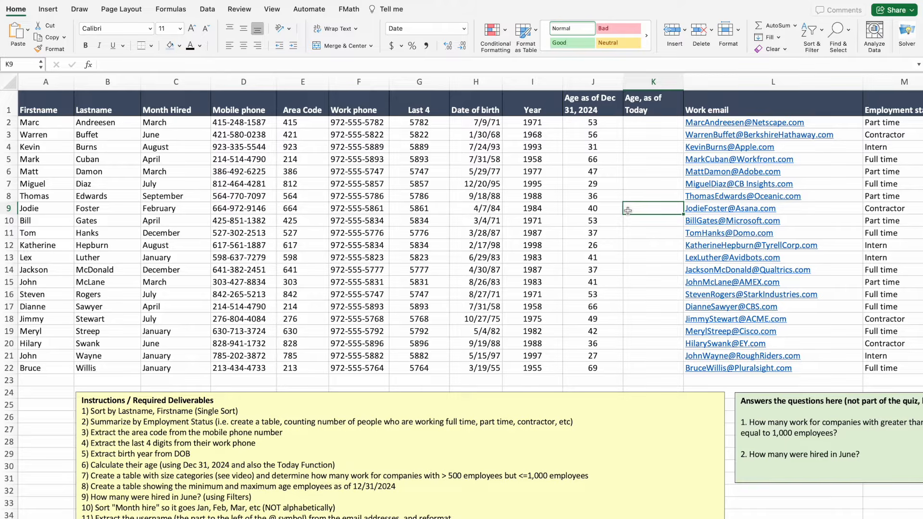
# Enter a =TODAY() formula in cell K40 below the table.
pyautogui.scroll(-5, 558, 291)
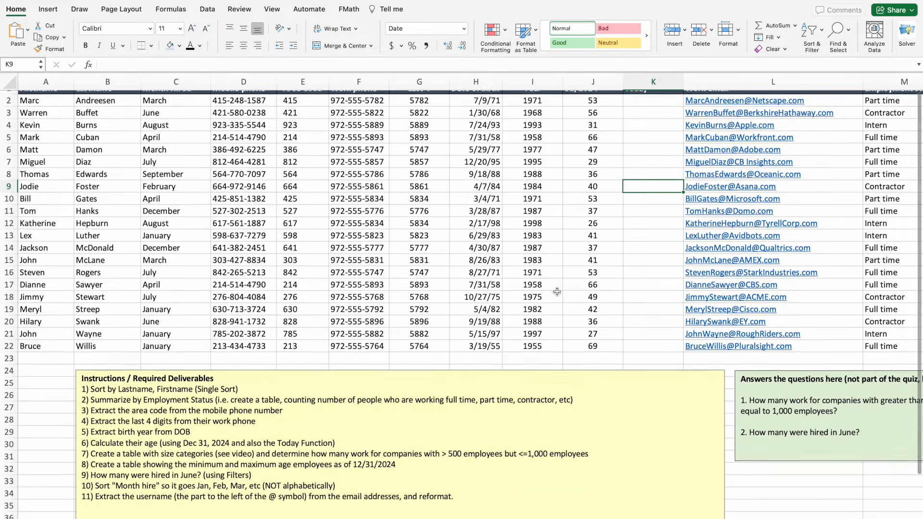
pyautogui.scroll(-4, 556, 292)
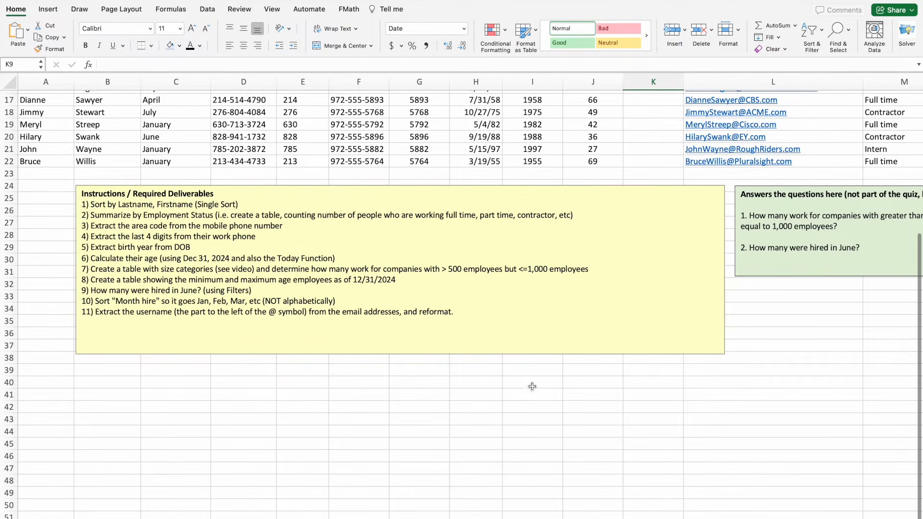
pyautogui.click(639, 383)
pyautogui.write('=tod')
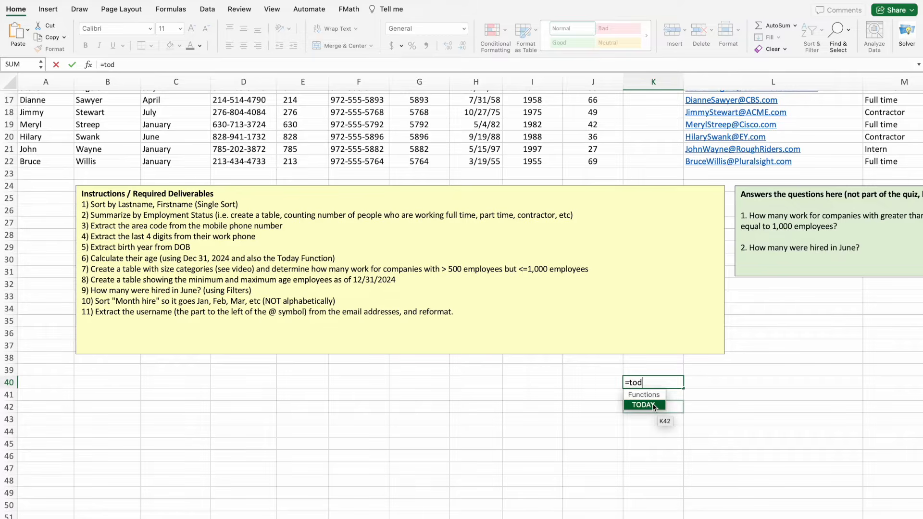
pyautogui.doubleClick(649, 405)
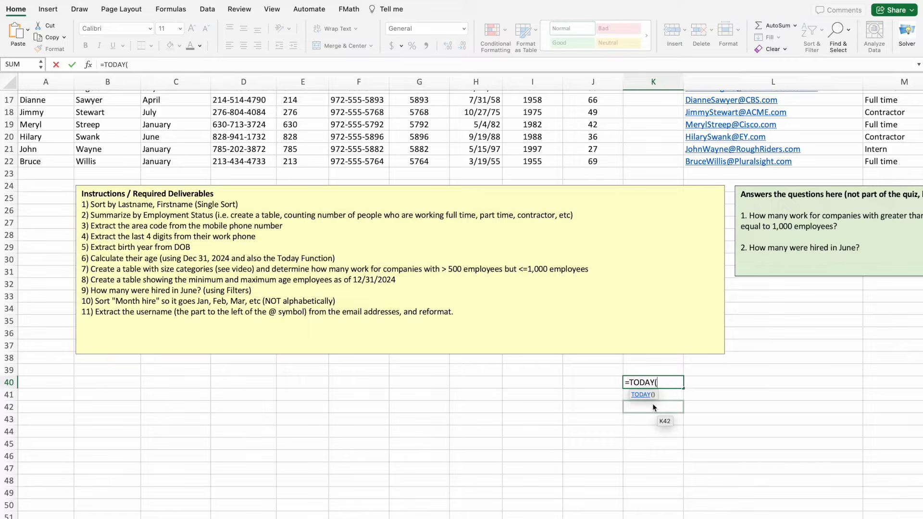
pyautogui.press('Return')
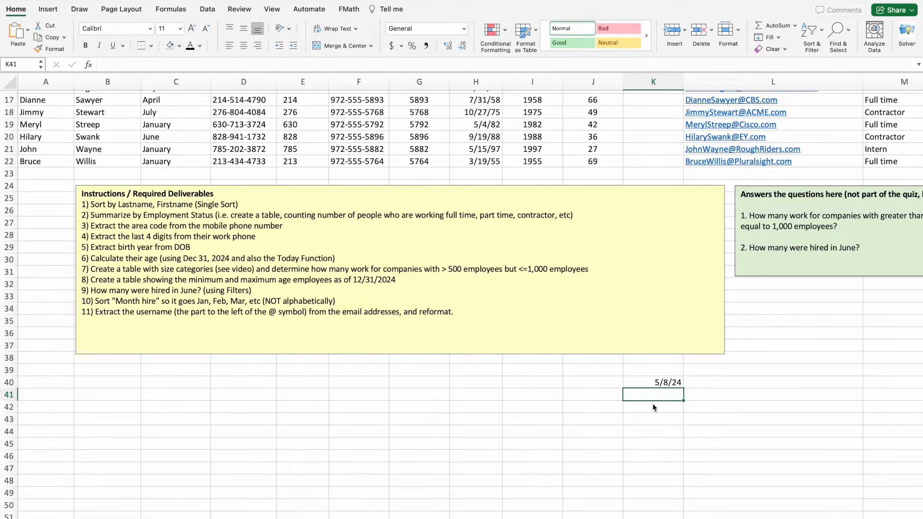
# Delete the test TODAY date from cell K40 and scroll back to the top of the table.
pyautogui.click(647, 382)
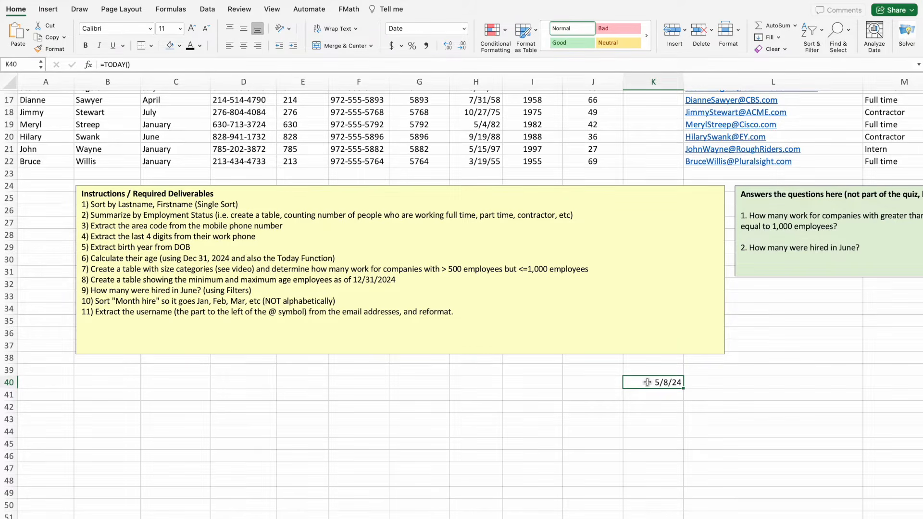
pyautogui.press('Delete')
pyautogui.scroll(5, 647, 382)
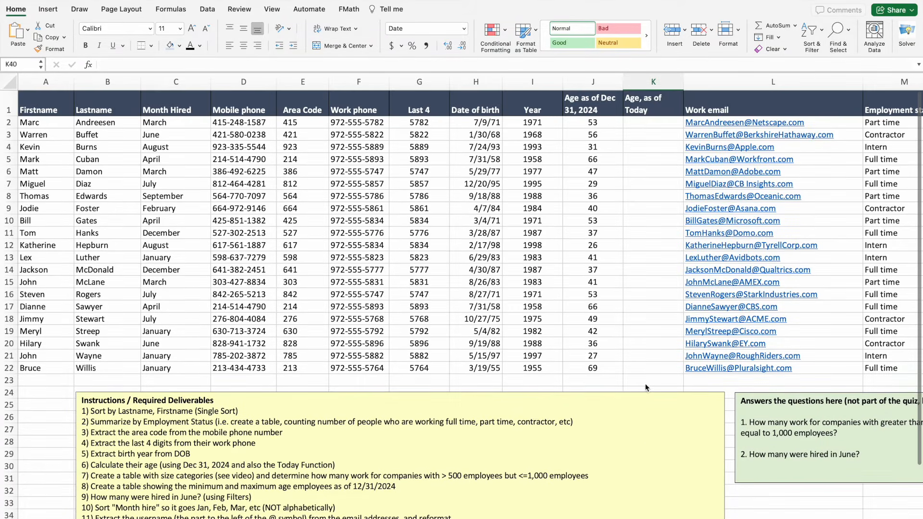
# Enter =TODAY()-H2 in K2 to get the days since the first employee's birth date.
pyautogui.click(648, 123)
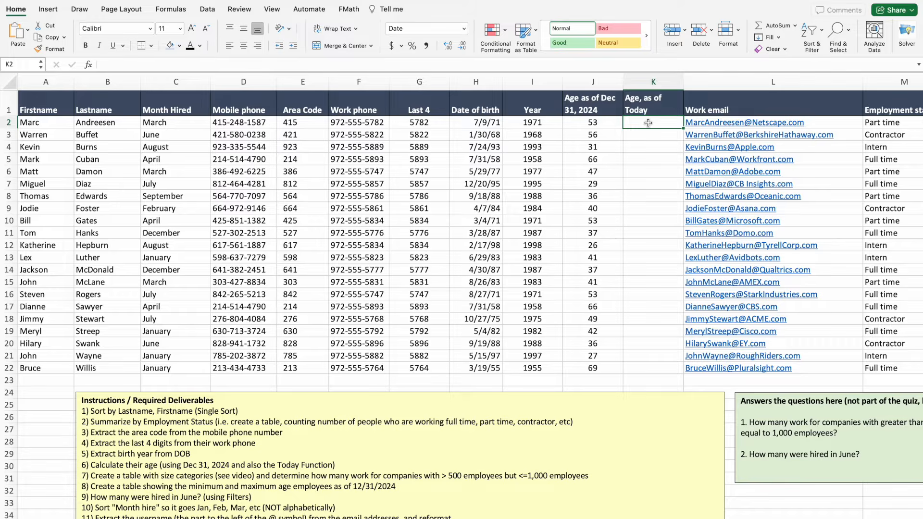
pyautogui.write('=')
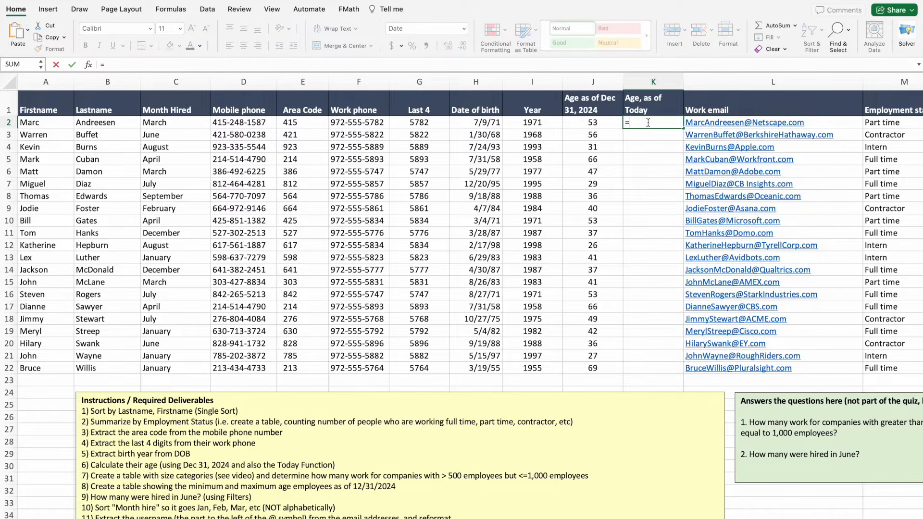
pyautogui.write('Tod')
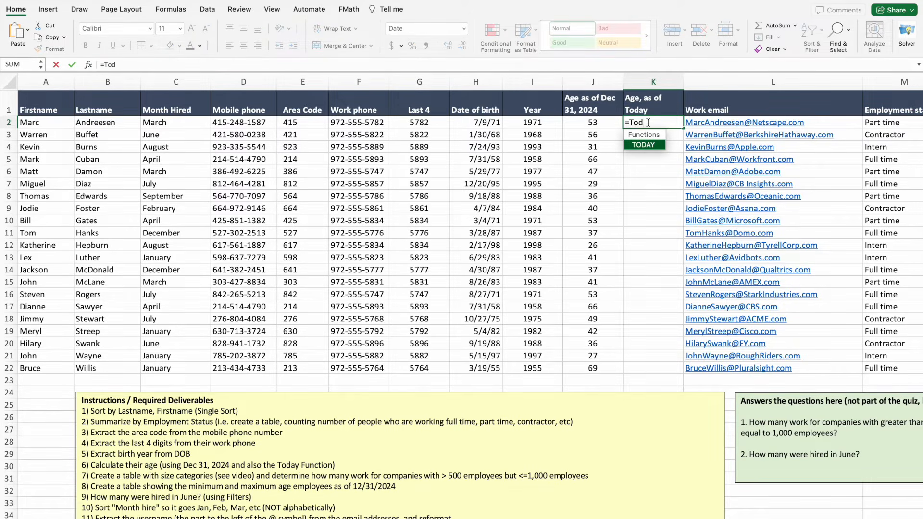
pyautogui.doubleClick(632, 145)
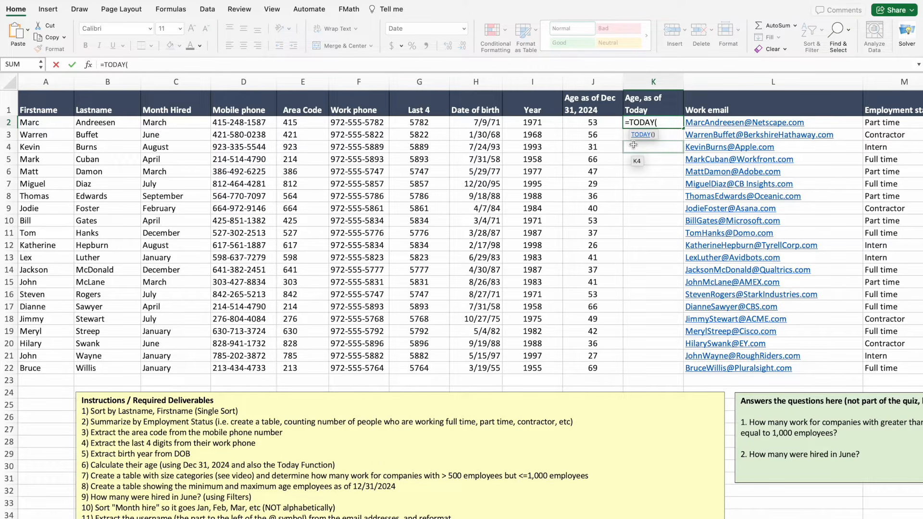
pyautogui.write(')')
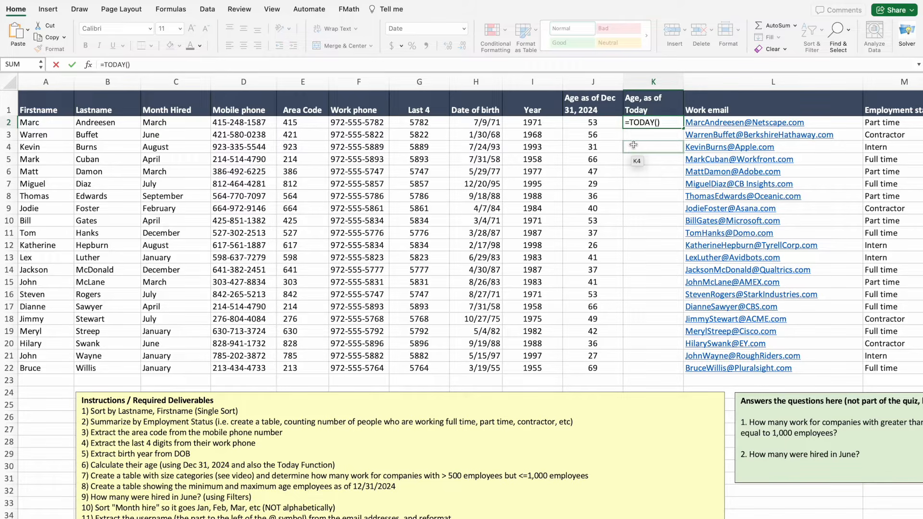
pyautogui.write('-')
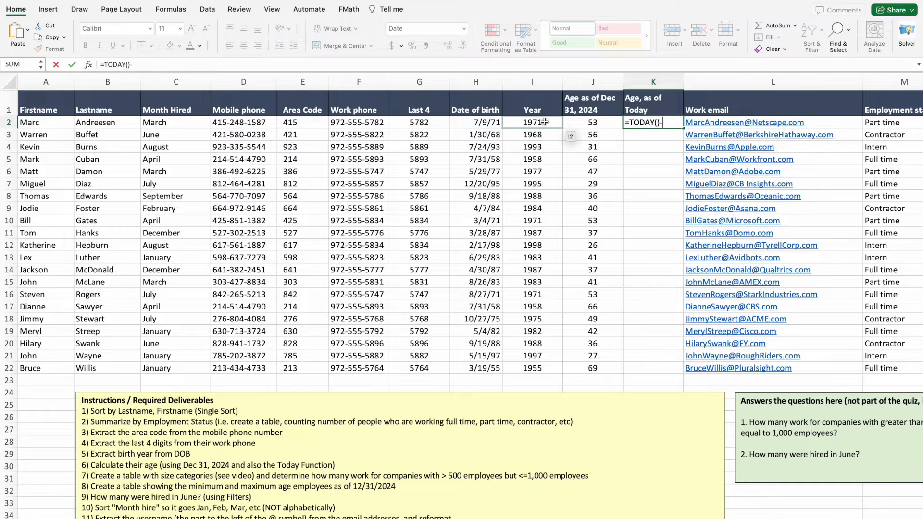
pyautogui.click(494, 123)
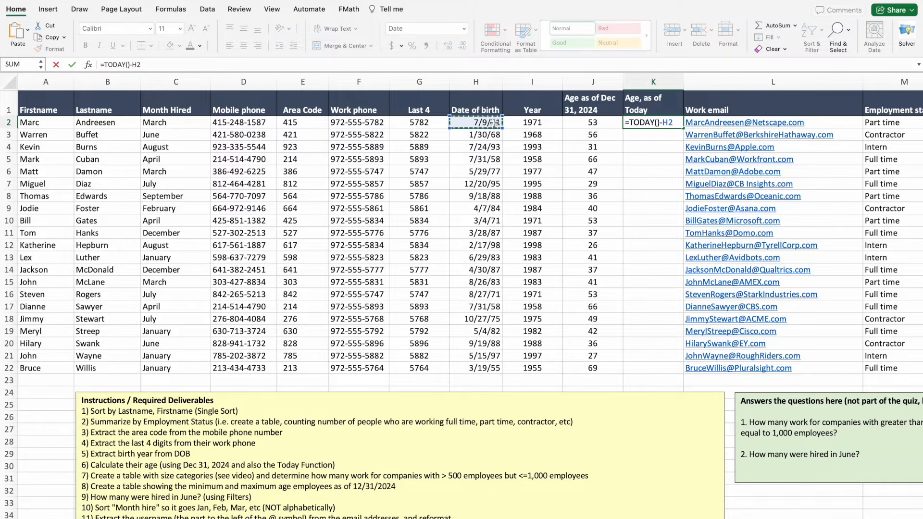
pyautogui.press('Return')
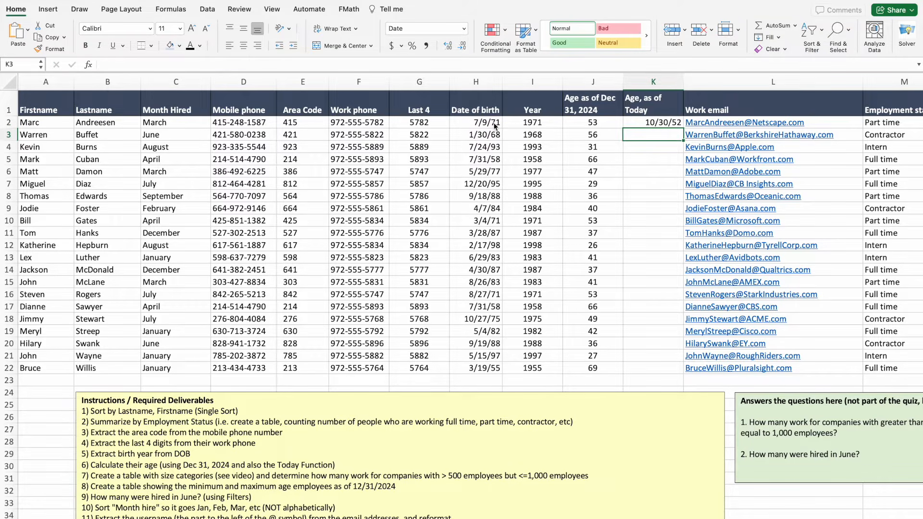
pyautogui.click(642, 123)
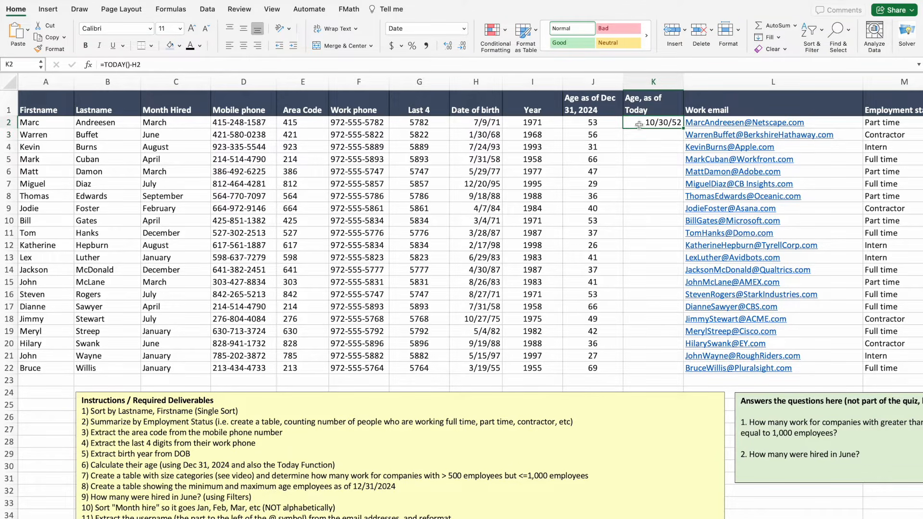
pyautogui.click(463, 29)
# Format K2 as Number to show 19297.00 days, then try and abandon a /365 edit.
pyautogui.click(435, 67)
pyautogui.click(156, 67)
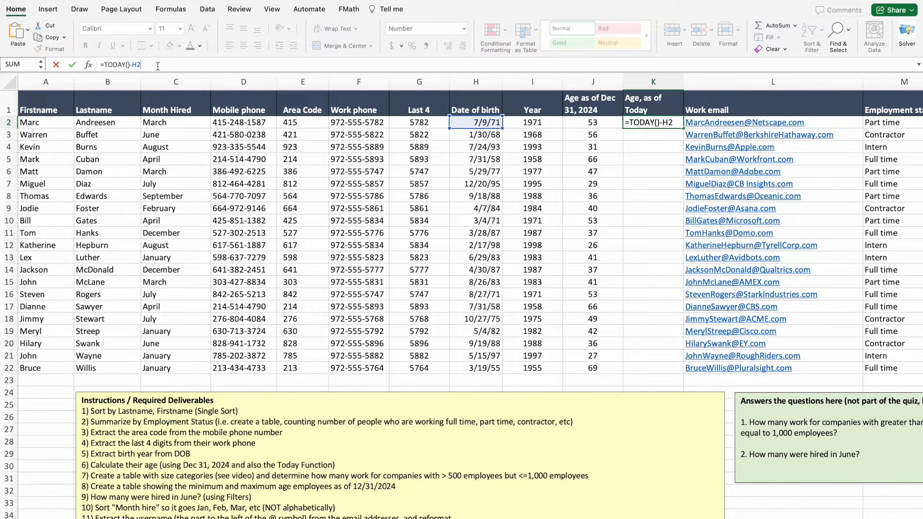
pyautogui.write('/365')
pyautogui.moveTo(166, 65); pyautogui.dragTo(93, 67)
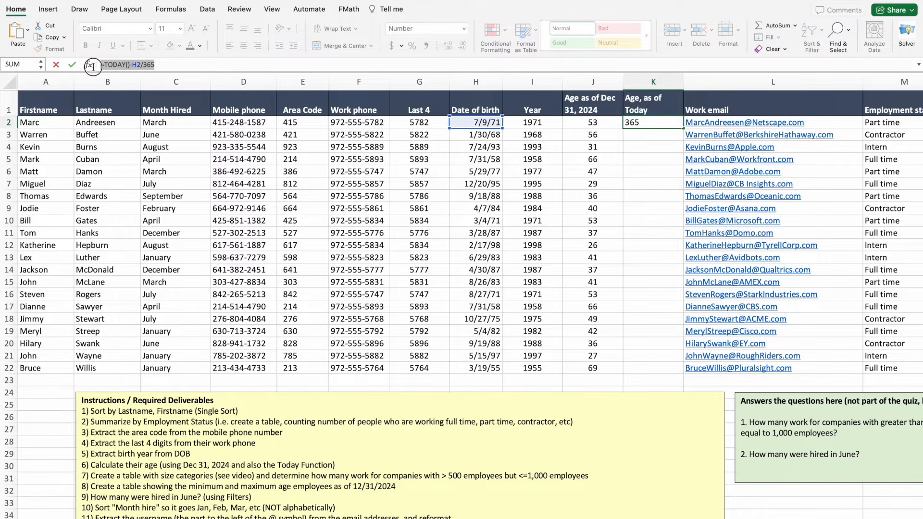
pyautogui.press('Escape')
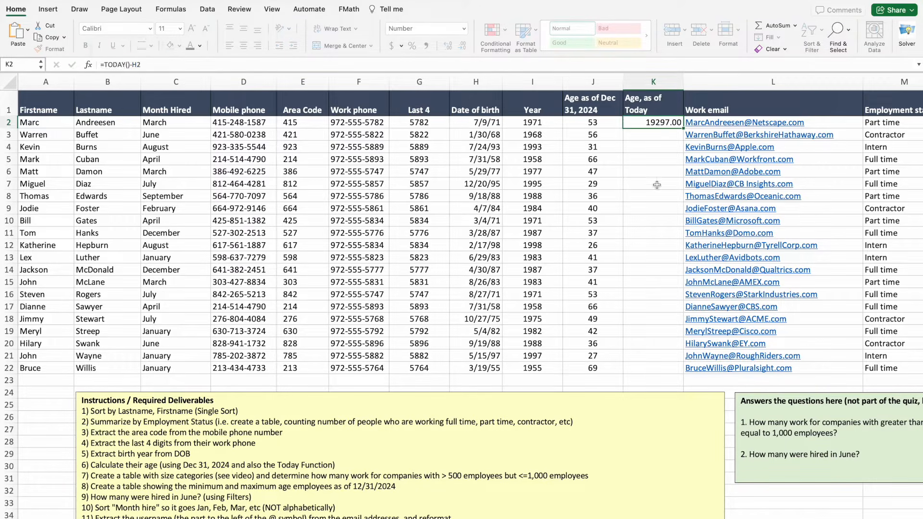
# Inspect the =2024-I2 age formula in J2, then return to K2.
pyautogui.click(609, 125)
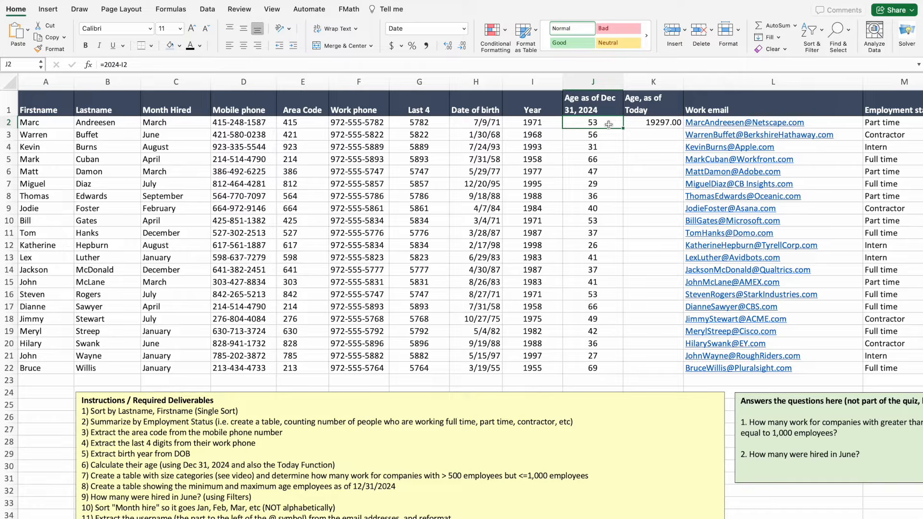
pyautogui.moveTo(140, 64); pyautogui.dragTo(94, 66)
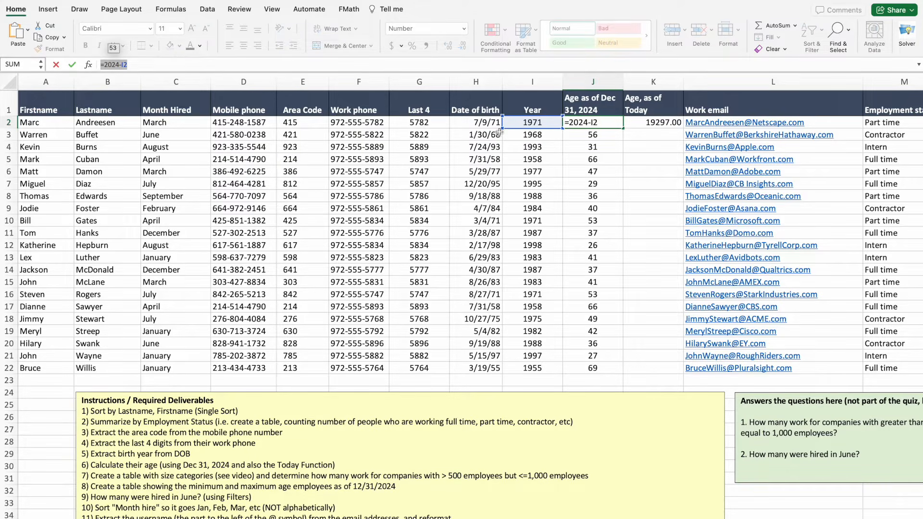
pyautogui.press('Escape')
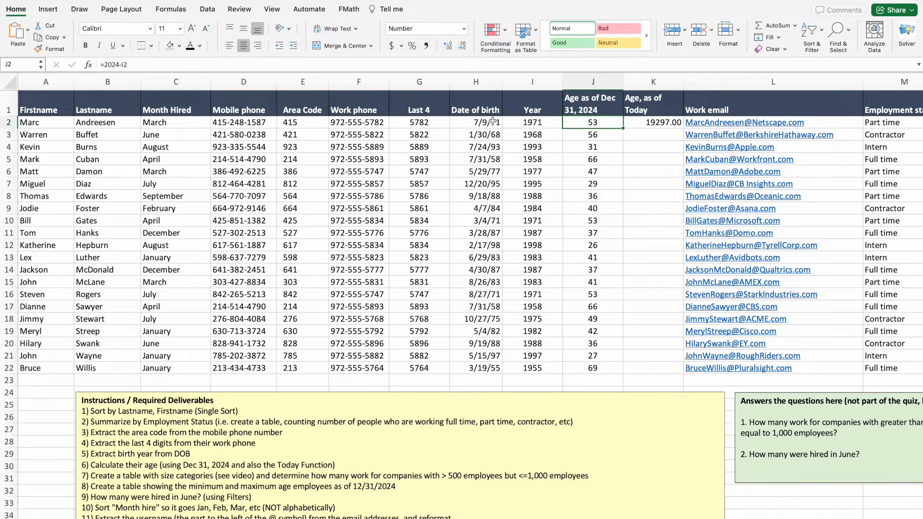
pyautogui.click(638, 191)
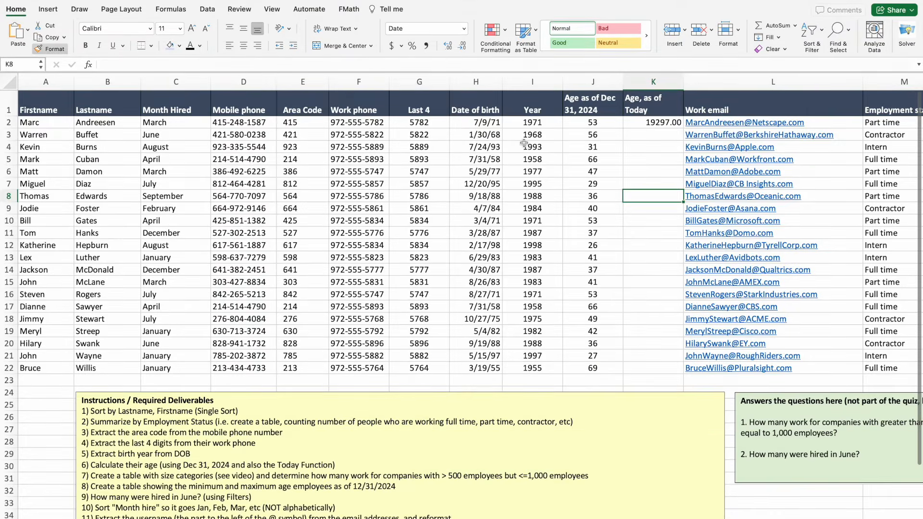
pyautogui.click(593, 124)
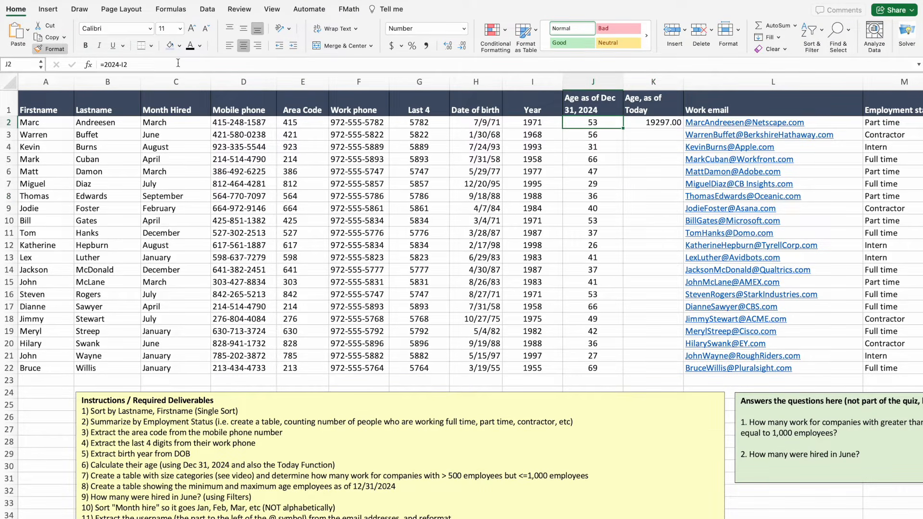
pyautogui.click(639, 123)
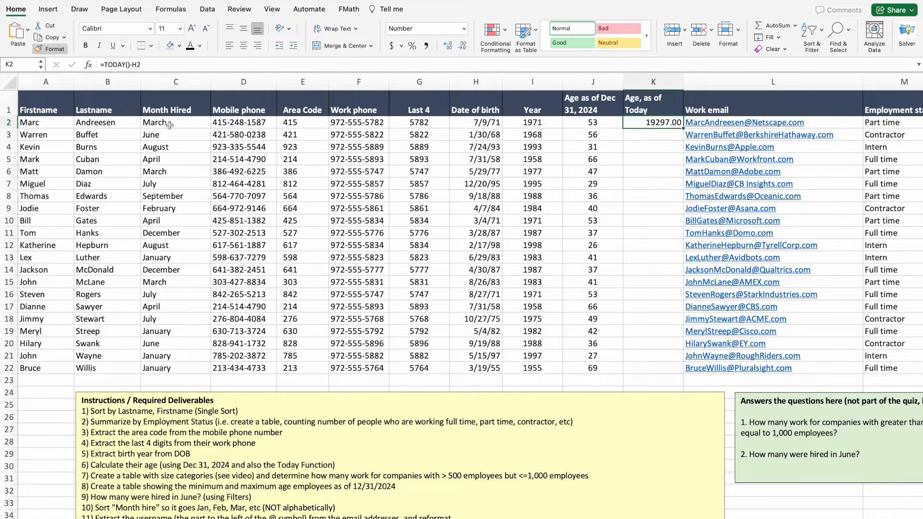
# Change K2 to =(TODAY()-H2)/365 so it shows 52.87 years.
pyautogui.click(146, 64)
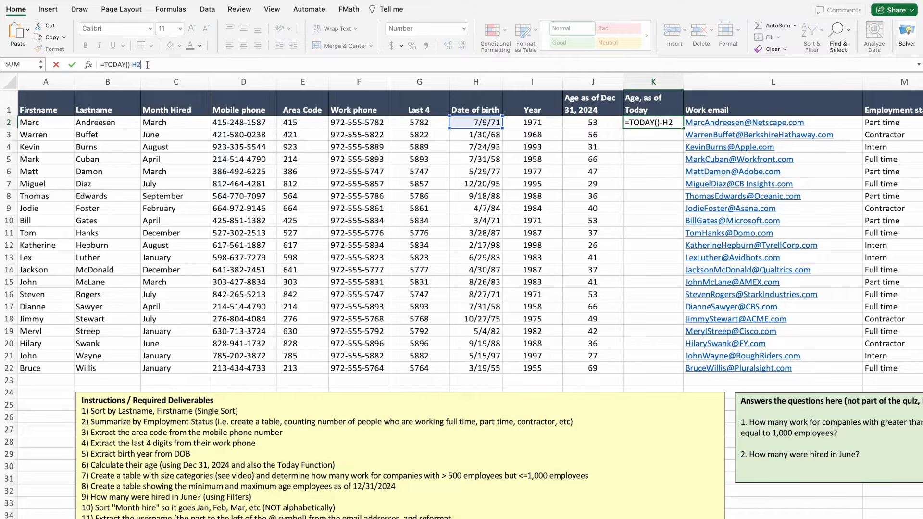
pyautogui.write(')/365')
pyautogui.click(102, 64)
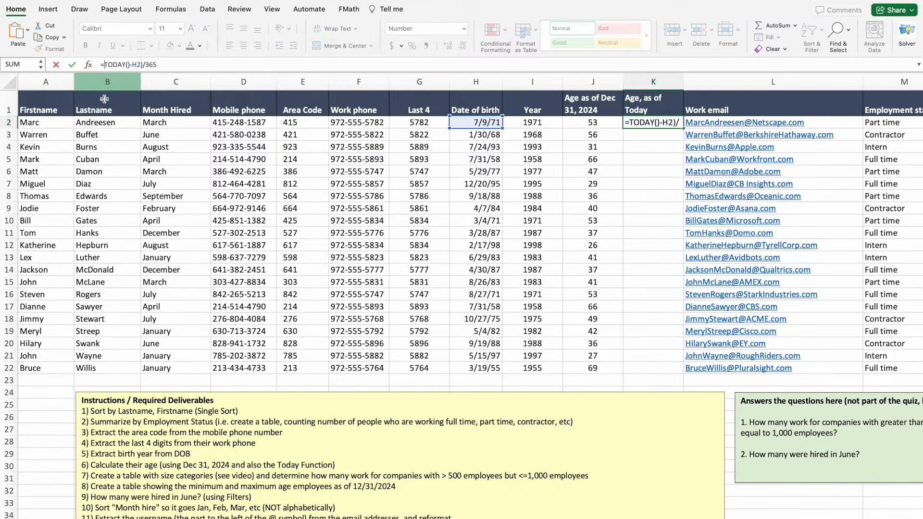
pyautogui.write('(')
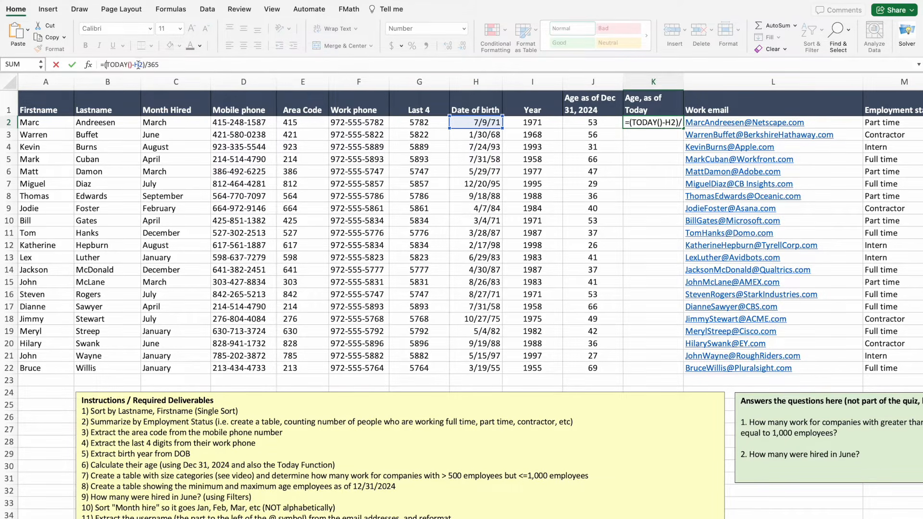
pyautogui.click(176, 64)
pyautogui.press('Return')
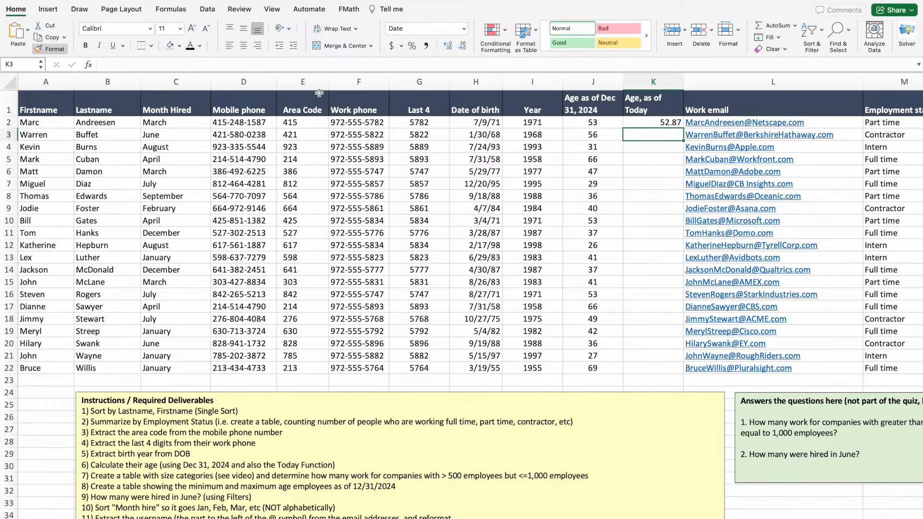
# Fill K2 down and centre it, undo both, and begin a =(today formula in K3.
pyautogui.click(630, 119)
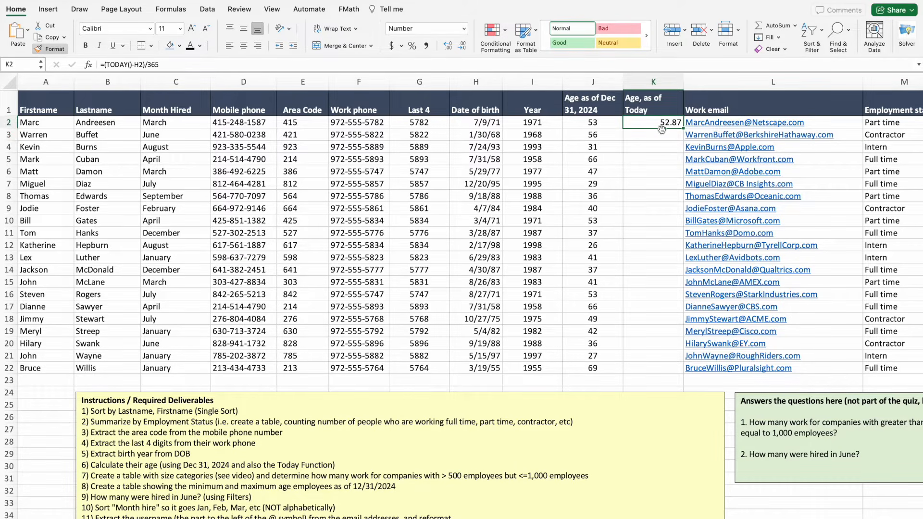
pyautogui.doubleClick(684, 128)
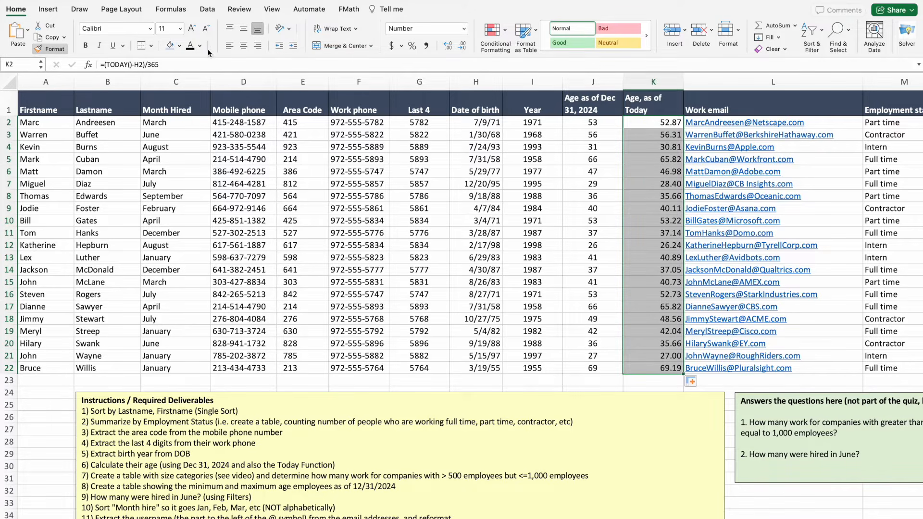
pyautogui.click(244, 45)
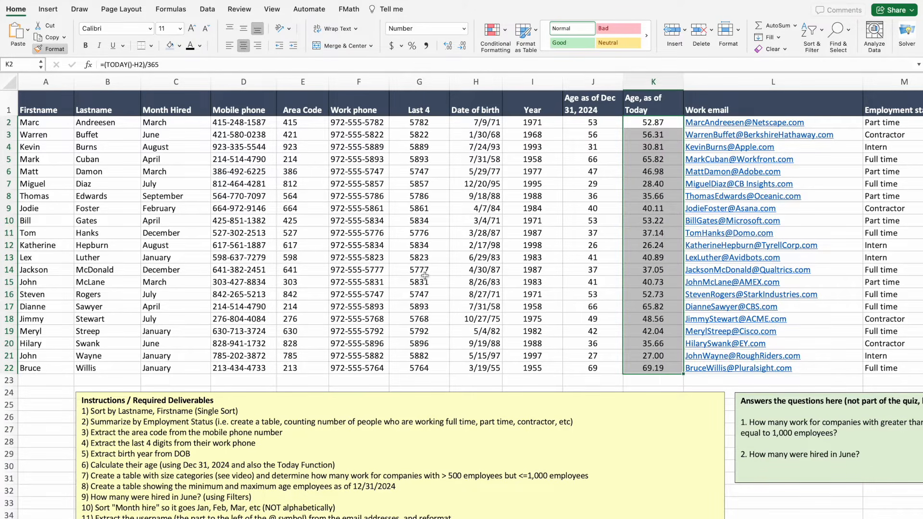
pyautogui.click(650, 221)
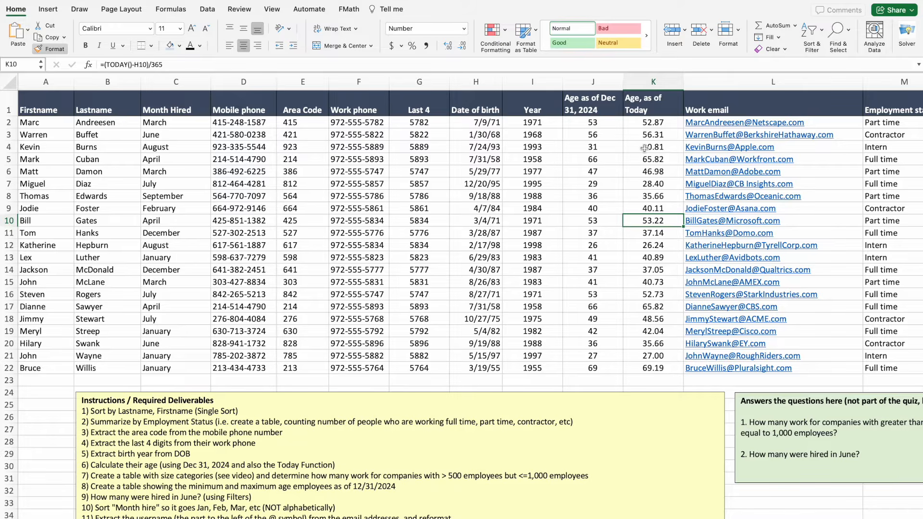
pyautogui.hotkey('ctrl', 'z')
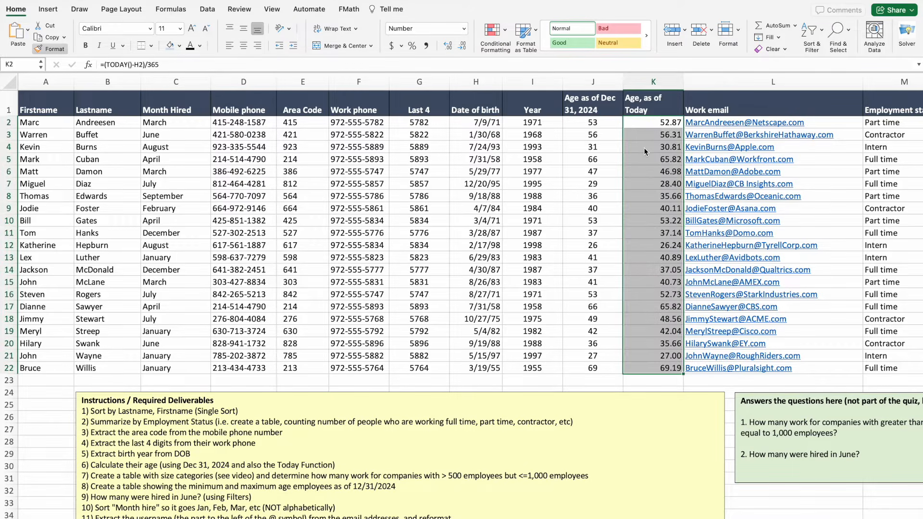
pyautogui.hotkey('ctrl', 'z')
pyautogui.click(647, 133)
pyautogui.write('=')
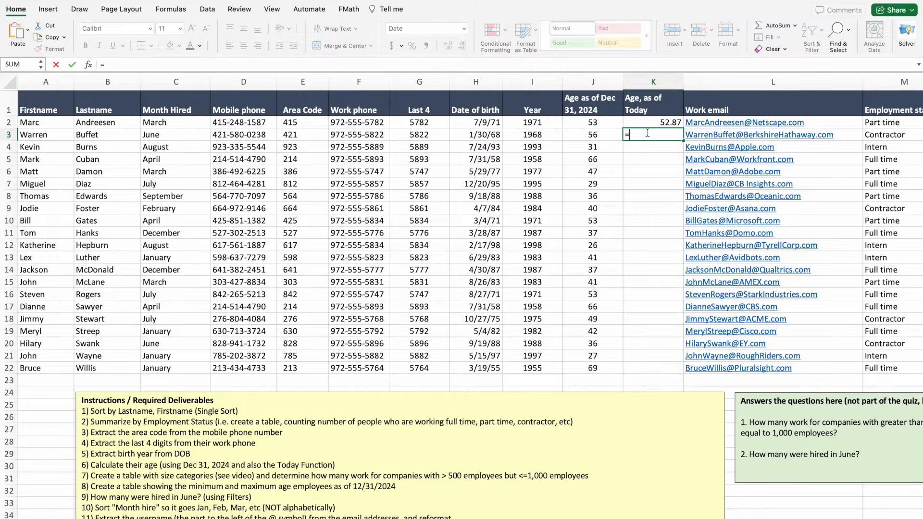
pyautogui.write('(today')
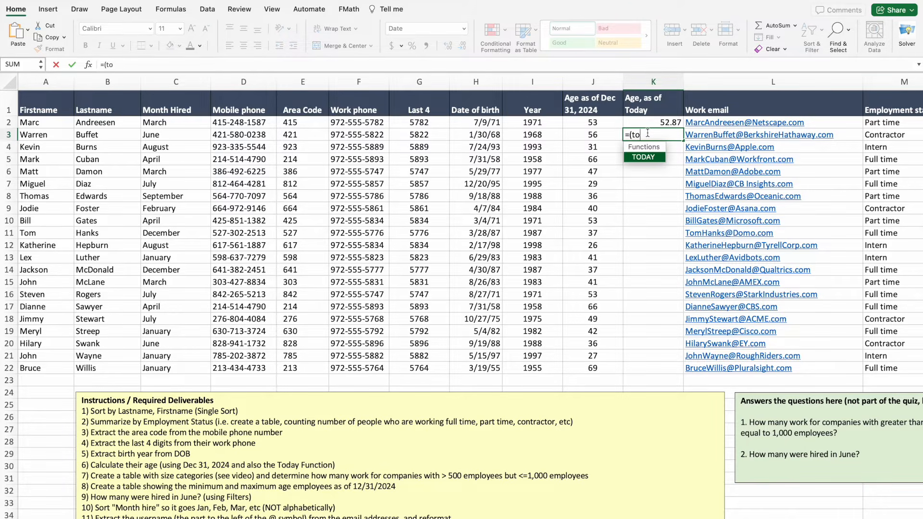
# Complete K3's formula as =(TODAY()-H3)/365.
pyautogui.doubleClick(646, 157)
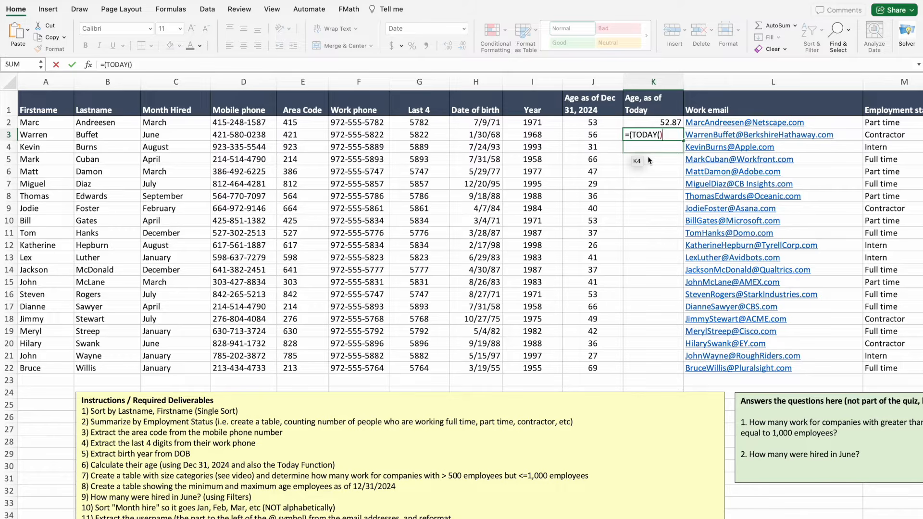
pyautogui.write(')-')
pyautogui.click(494, 140)
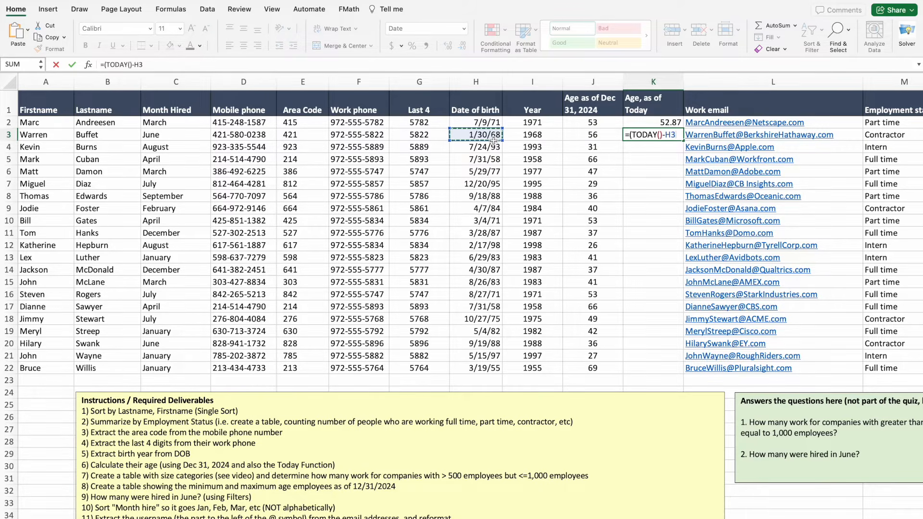
pyautogui.write(')')
pyautogui.write('/')
pyautogui.write('365')
pyautogui.press('Return')
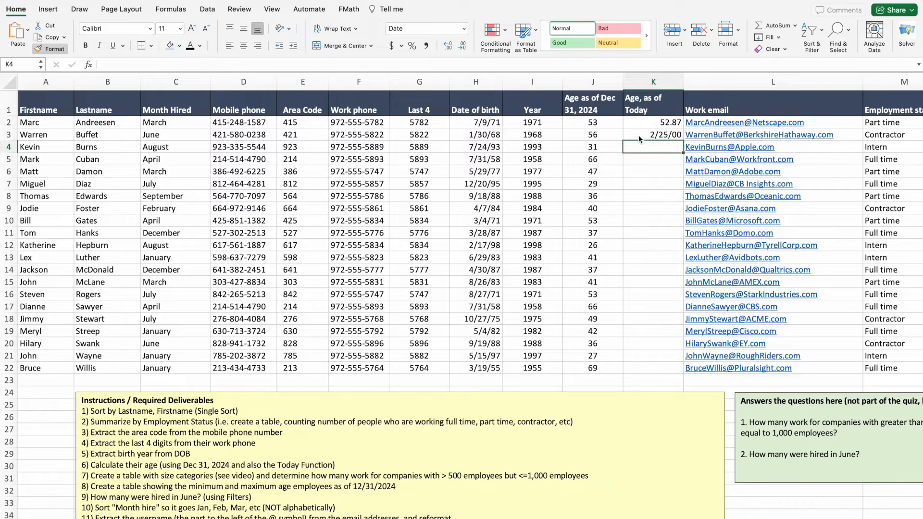
# Format K3 as Number (56.31 years) and fill it down for every employee.
pyautogui.click(632, 135)
pyautogui.click(464, 28)
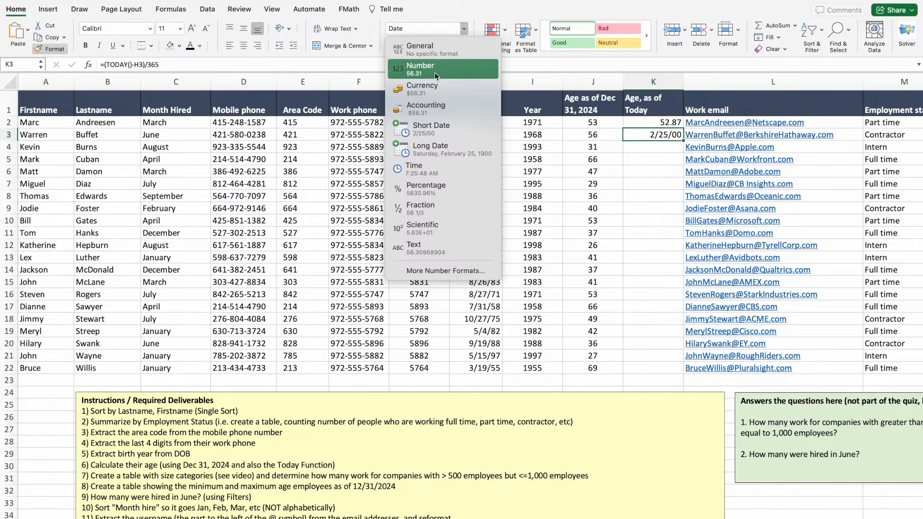
pyautogui.click(425, 73)
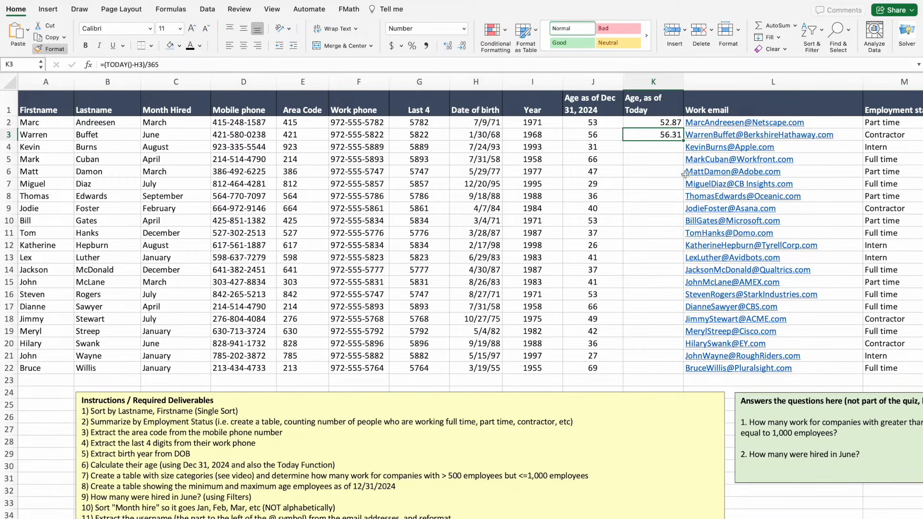
pyautogui.doubleClick(685, 140)
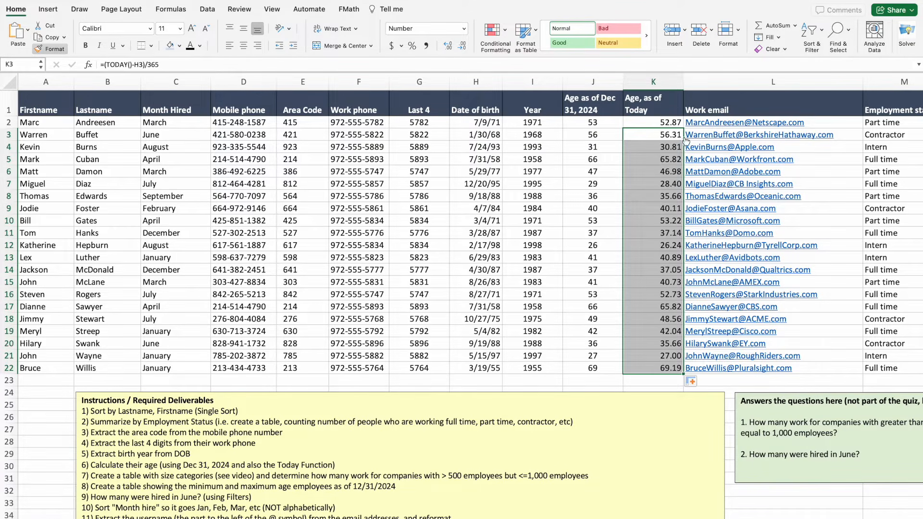
# Centre columns K and J, the Age, as of Today and Age as of Dec 31, 2024 columns.
pyautogui.click(651, 121)
pyautogui.click(647, 86)
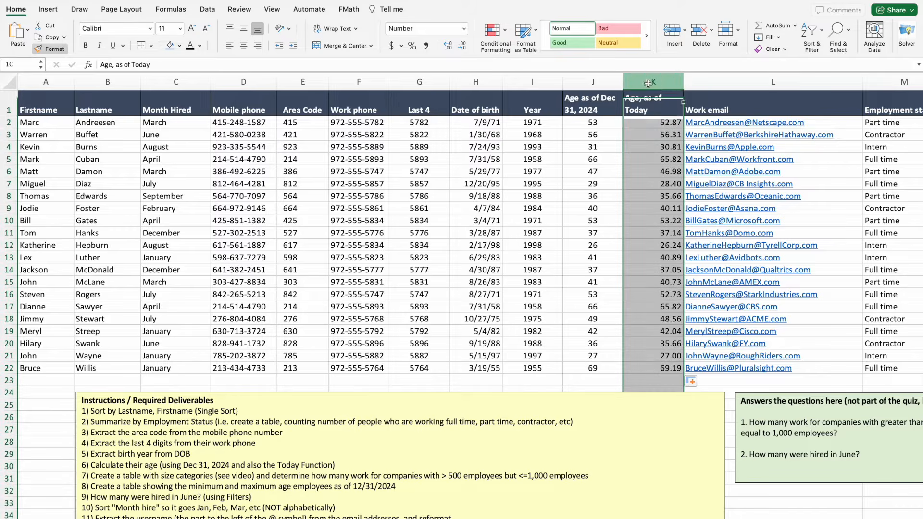
pyautogui.click(244, 45)
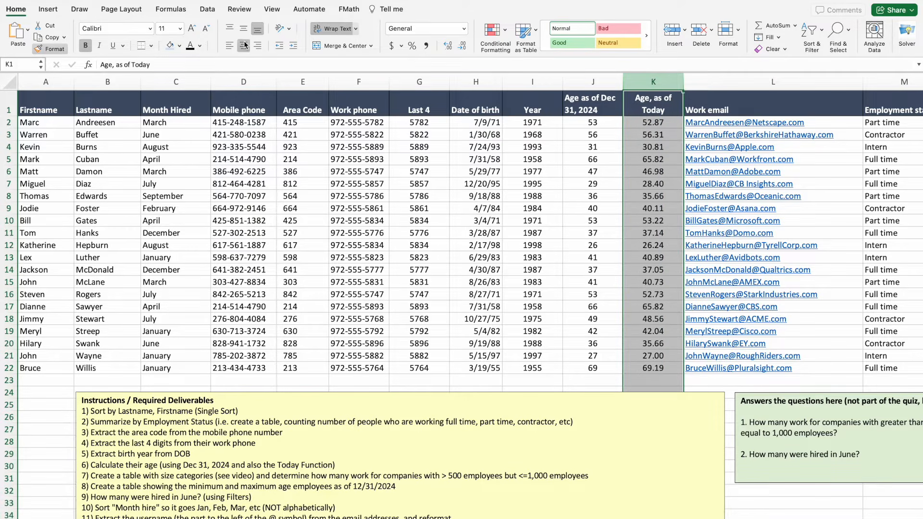
pyautogui.click(586, 86)
pyautogui.click(244, 45)
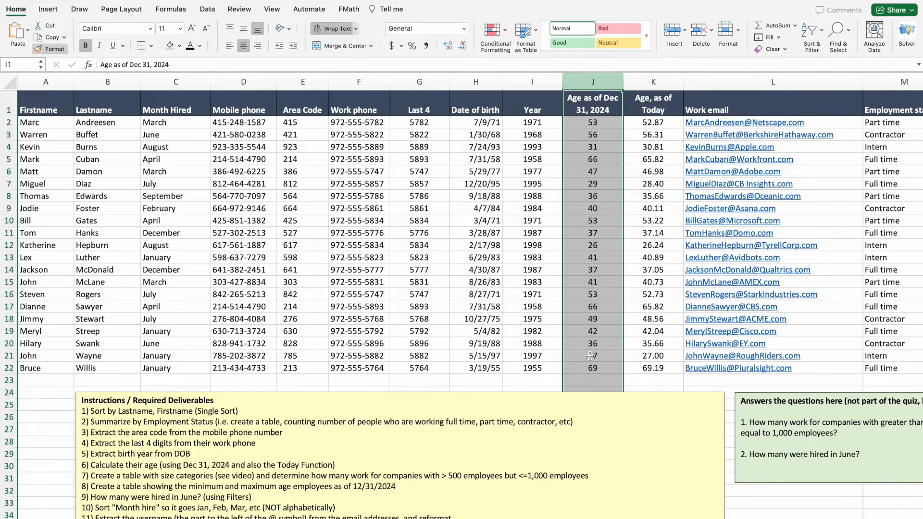
pyautogui.click(519, 384)
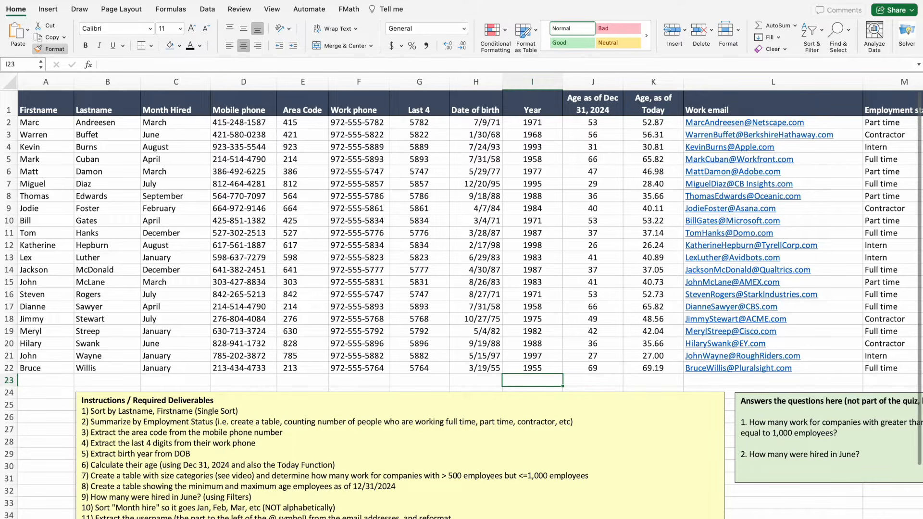
pyautogui.hscroll(10, 776, 234)
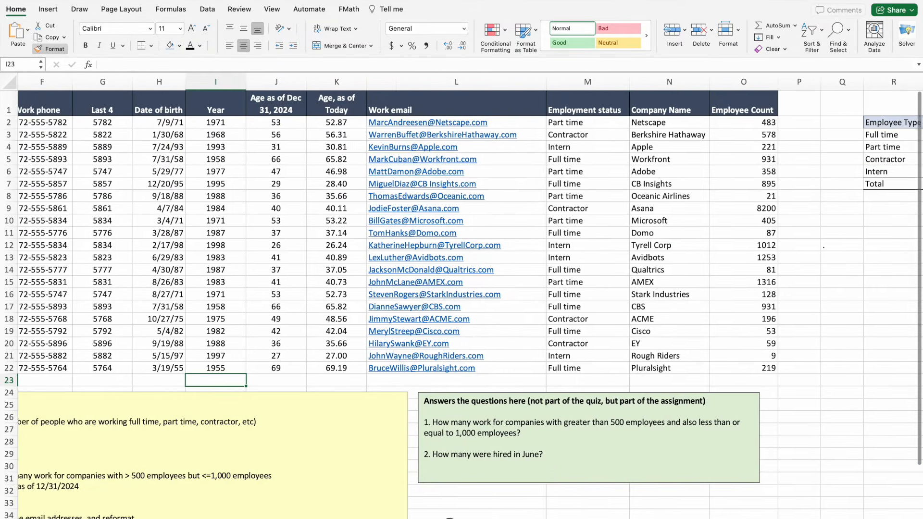
pyautogui.click(791, 220)
# Add Company Size in R10, Count in T10, and the first band 0–100.
pyautogui.write('Company ')
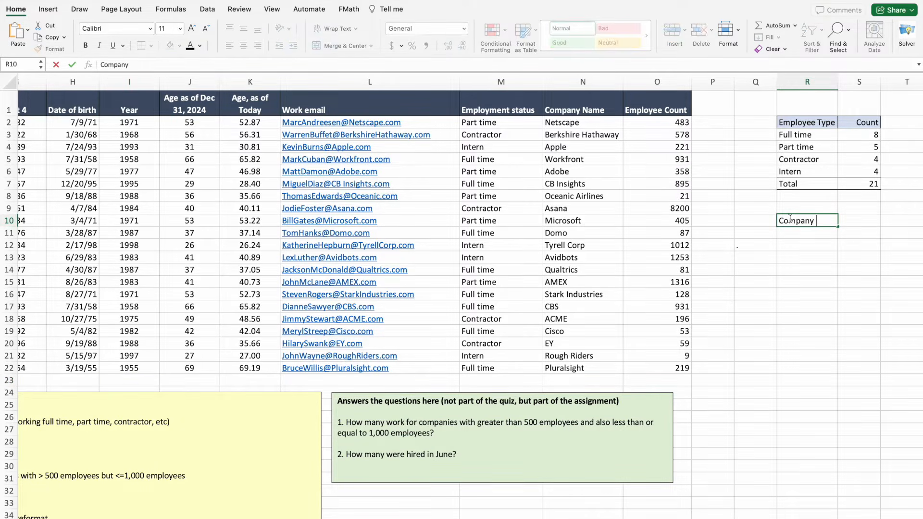
pyautogui.write('Size')
pyautogui.press('Tab')
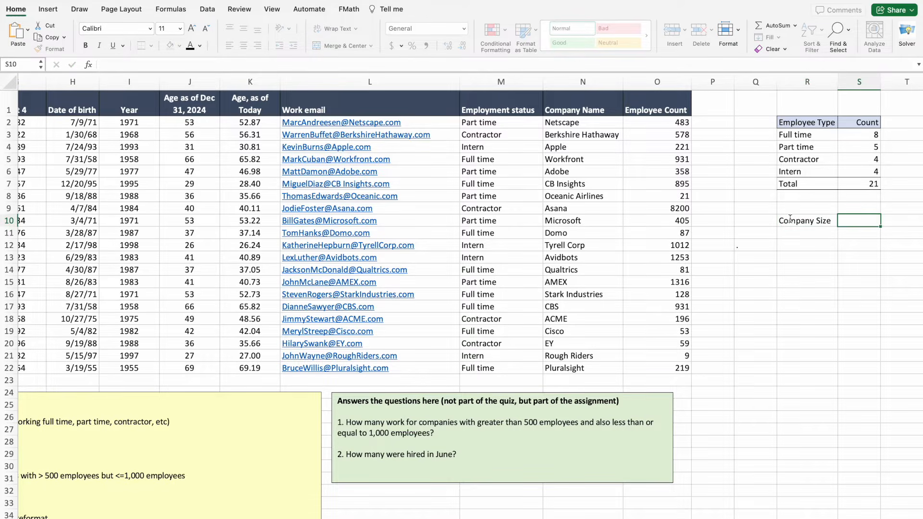
pyautogui.write('Count')
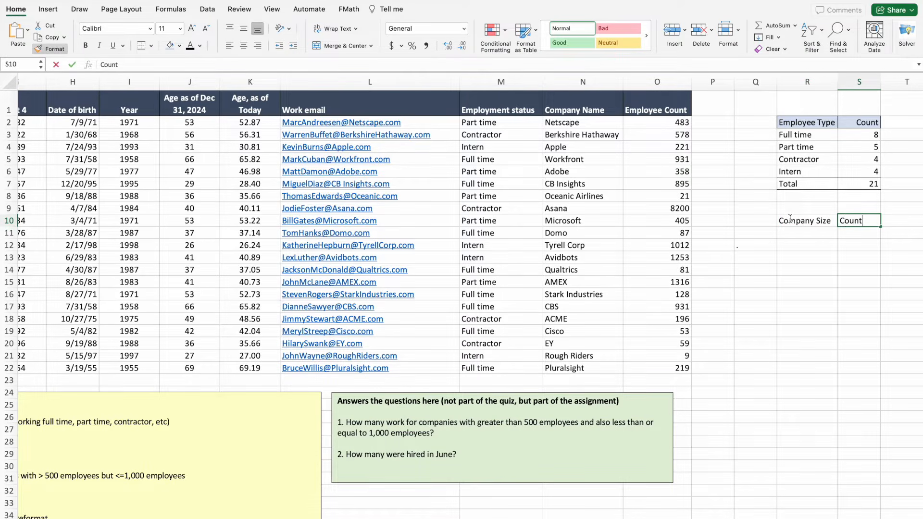
pyautogui.click(792, 232)
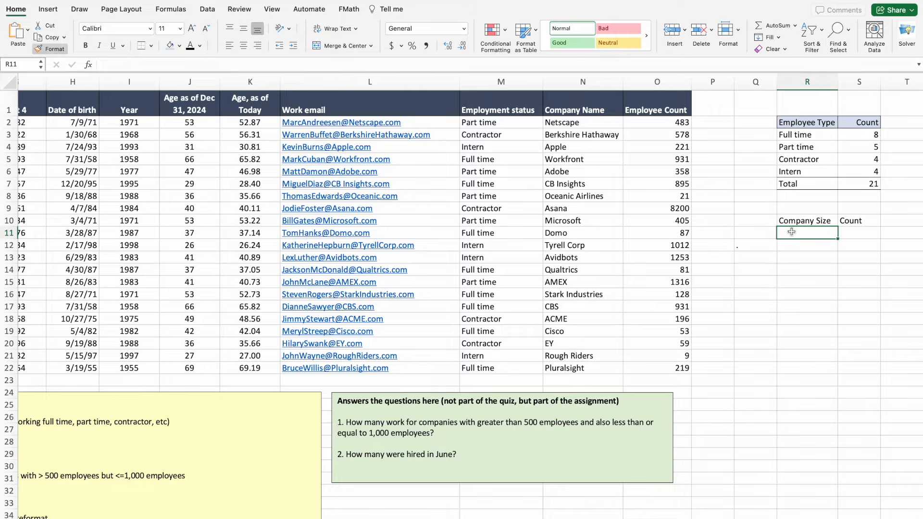
pyautogui.write('0')
pyautogui.press('Tab')
pyautogui.write('100')
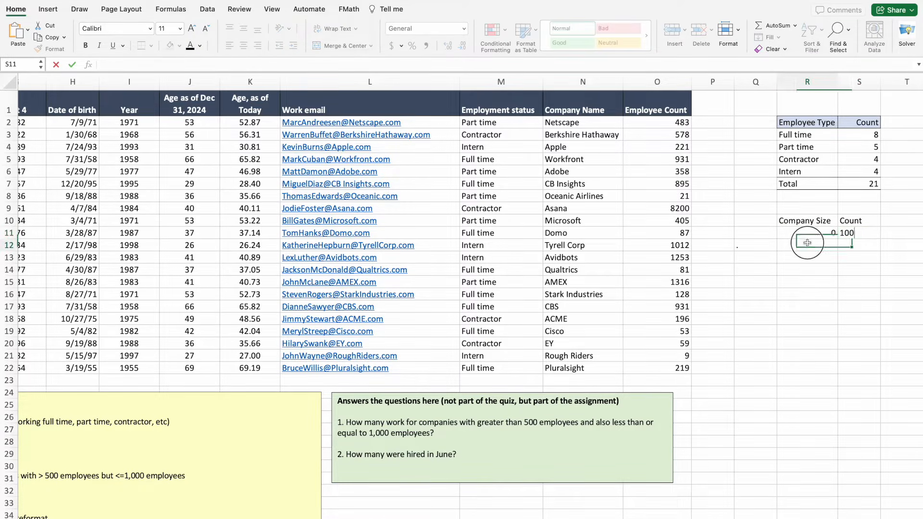
pyautogui.press('Return')
pyautogui.click(849, 224)
pyautogui.press('Delete')
pyautogui.press('Tab')
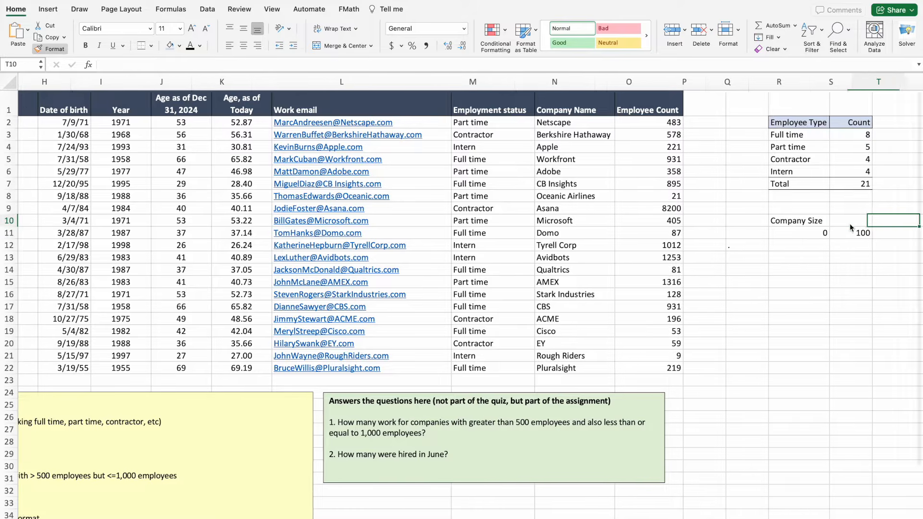
pyautogui.write('Count')
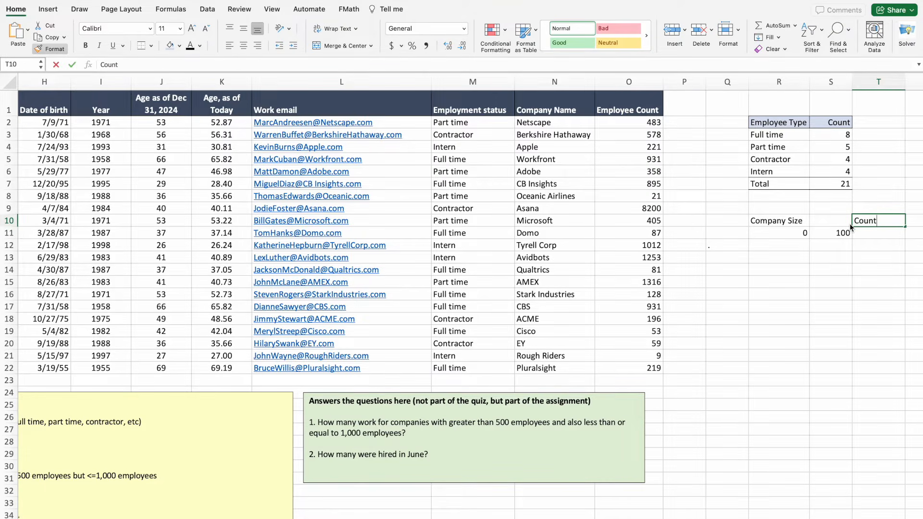
pyautogui.click(847, 262)
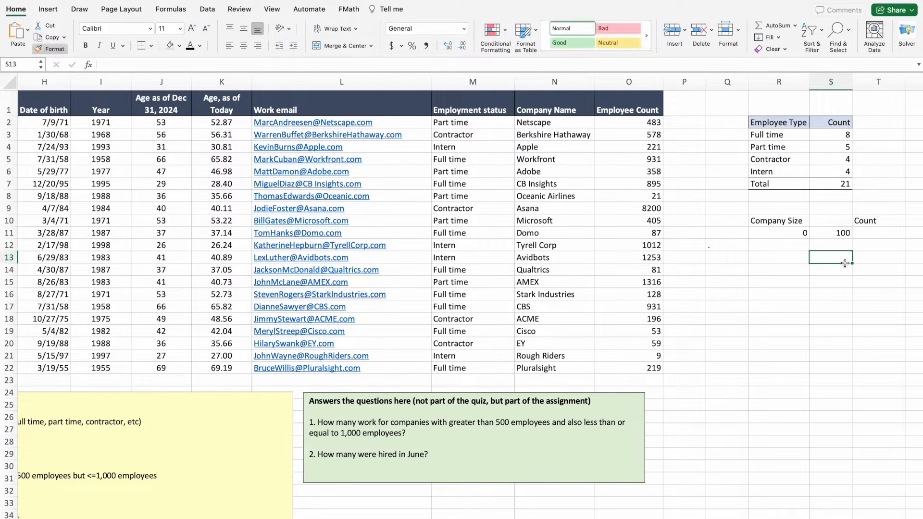
# Enter the size bands 101–250, 251–500, 501–1000 and >1000.
pyautogui.click(783, 246)
pyautogui.write('101')
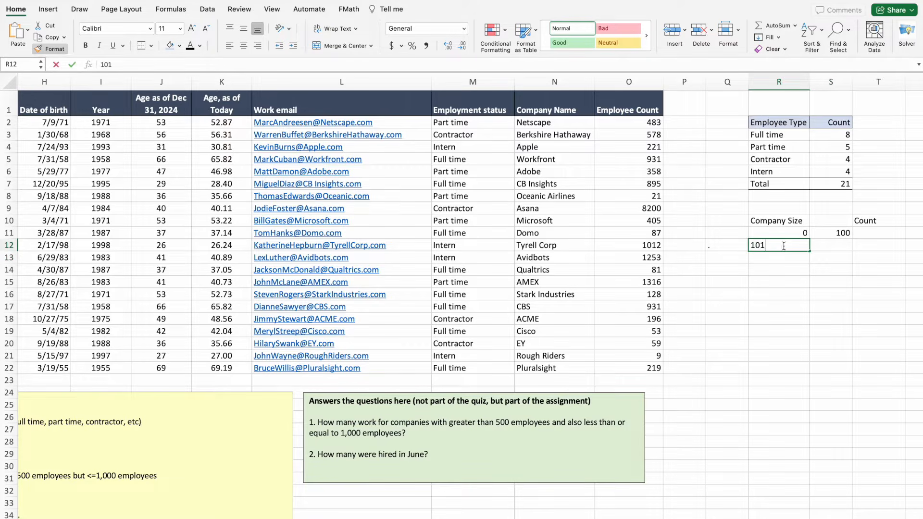
pyautogui.press('Tab')
pyautogui.write('250')
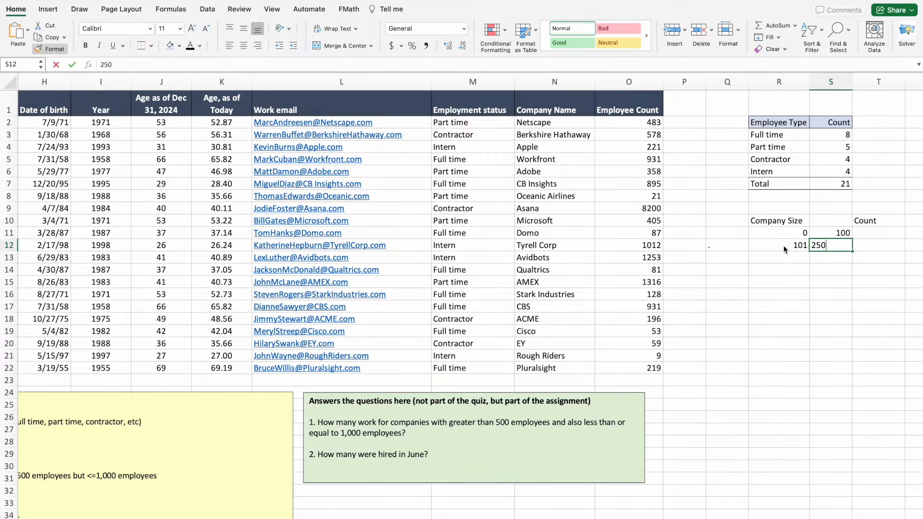
pyautogui.press('Return')
pyautogui.write('251')
pyautogui.press('Tab')
pyautogui.write('500')
pyautogui.press('Return')
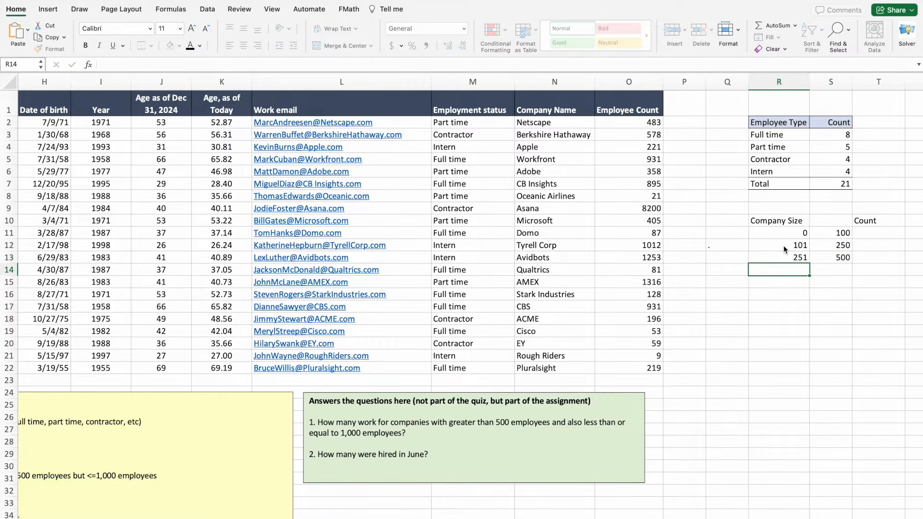
pyautogui.write('501')
pyautogui.press('Tab')
pyautogui.write('1000')
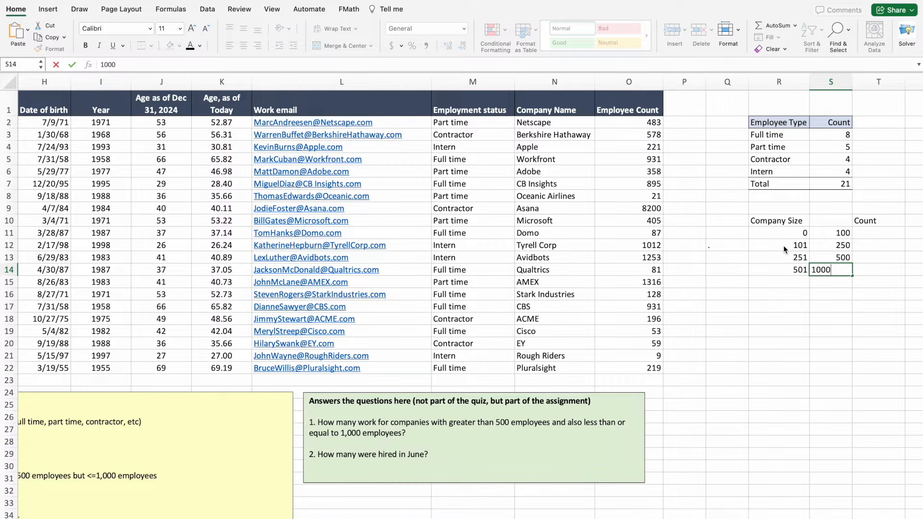
pyautogui.press('Down')
pyautogui.write('>1000')
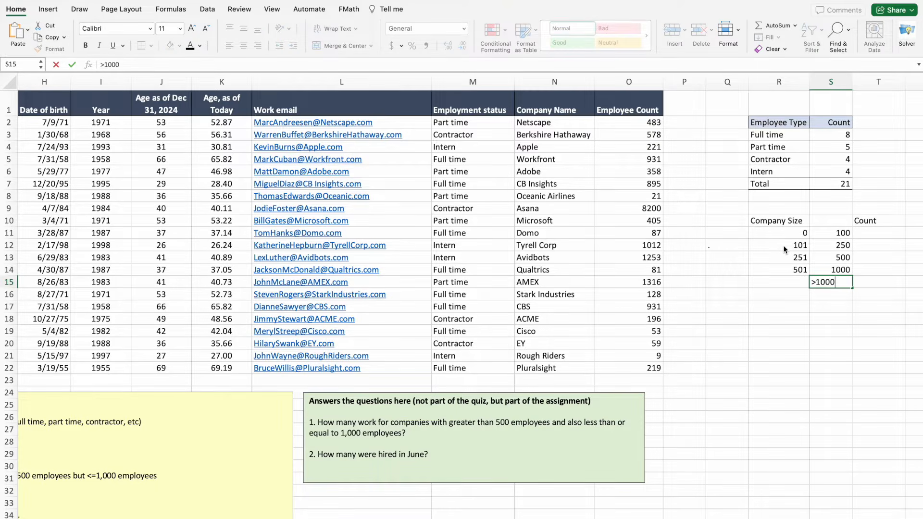
pyautogui.click(791, 314)
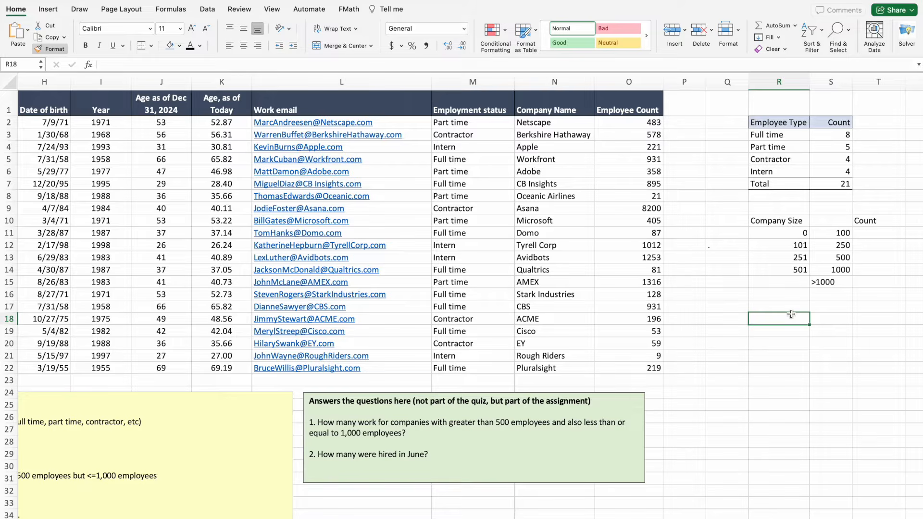
# Right-align the >1000 band label.
pyautogui.click(820, 283)
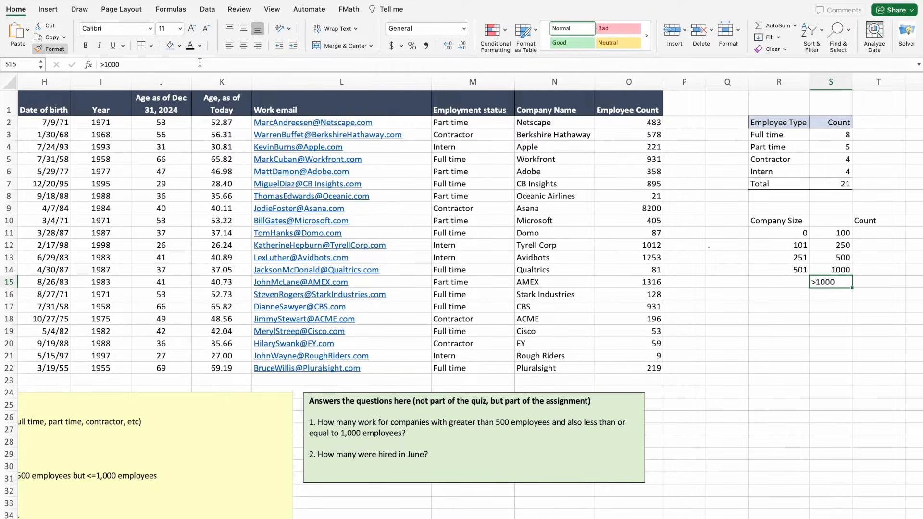
pyautogui.click(258, 46)
pyautogui.click(820, 368)
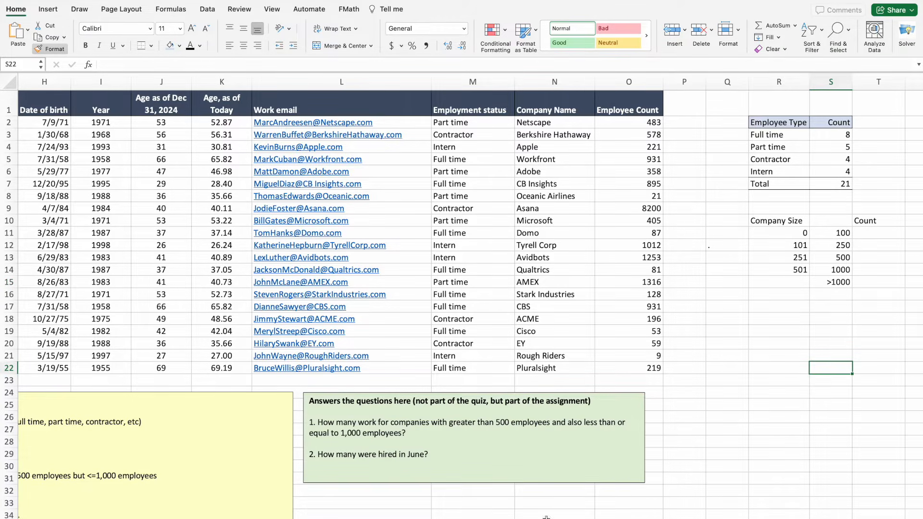
pyautogui.hscroll(3, 747, 359)
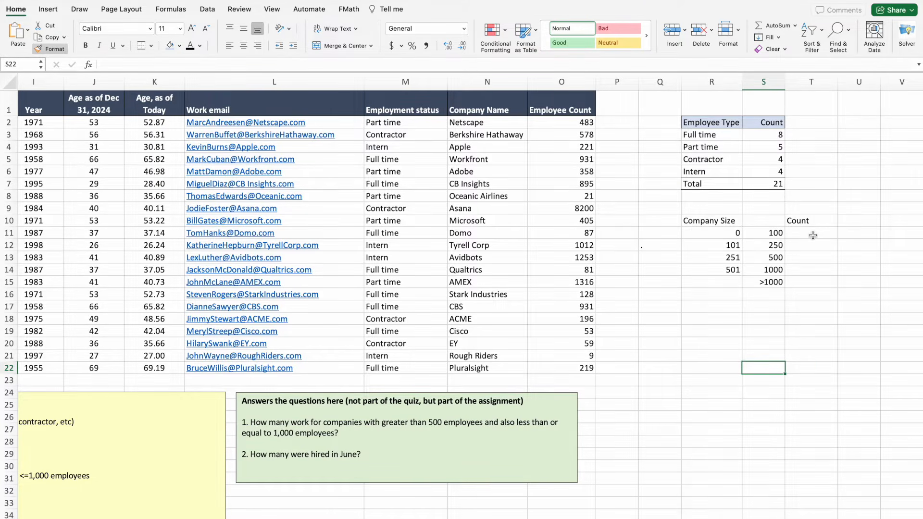
pyautogui.click(772, 134)
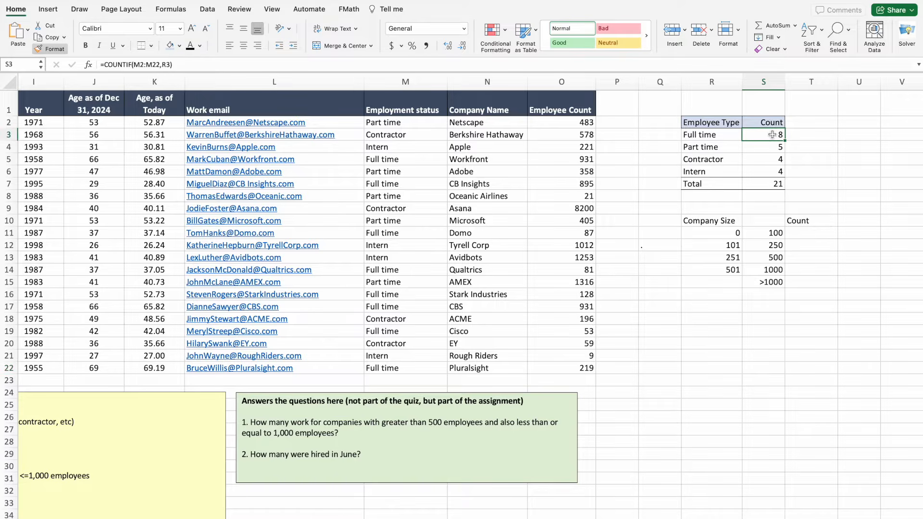
pyautogui.click(806, 231)
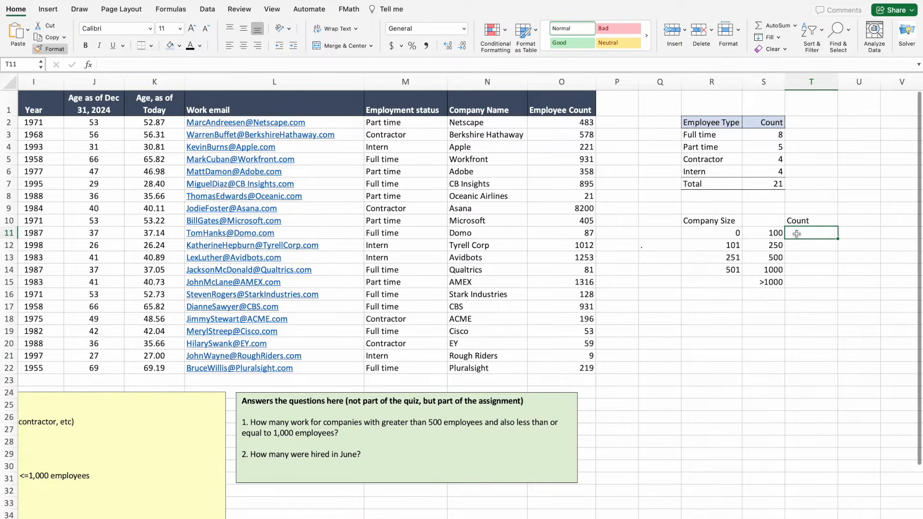
# Start T11 with =COUNTIFS(emp_count,">="& using the Employee Count range O2:O22.
pyautogui.write('=')
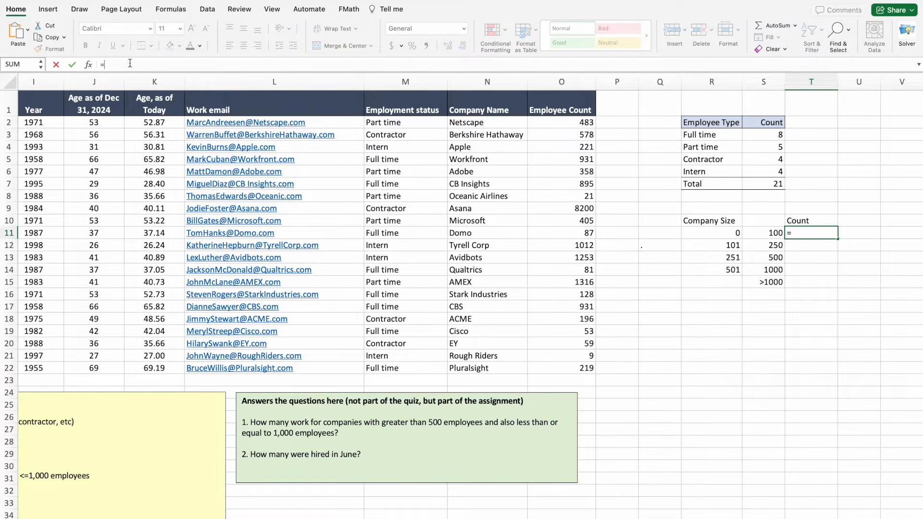
pyautogui.write('count')
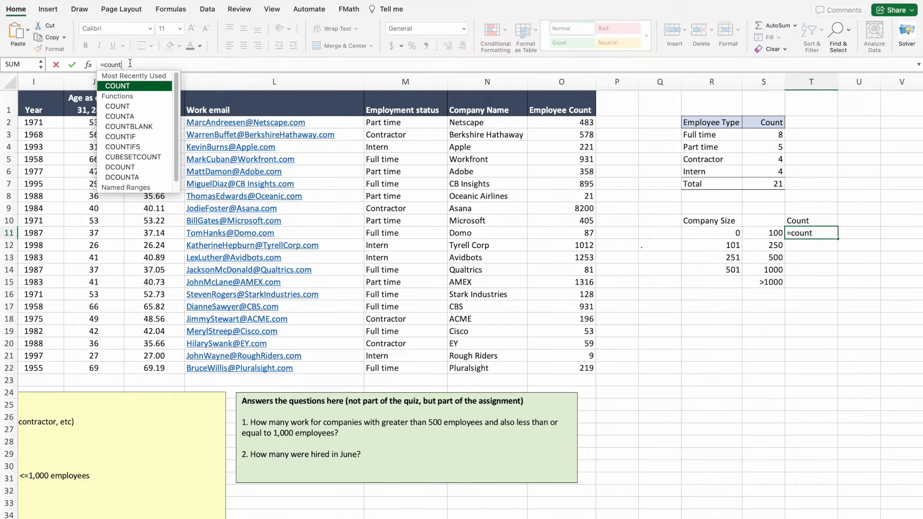
pyautogui.doubleClick(127, 146)
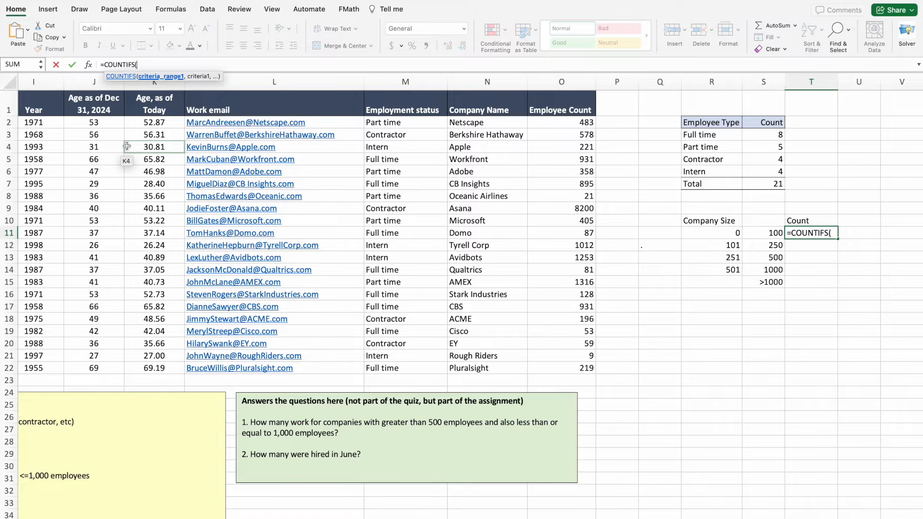
pyautogui.click(564, 126)
pyautogui.moveTo(563, 126); pyautogui.dragTo(552, 363)
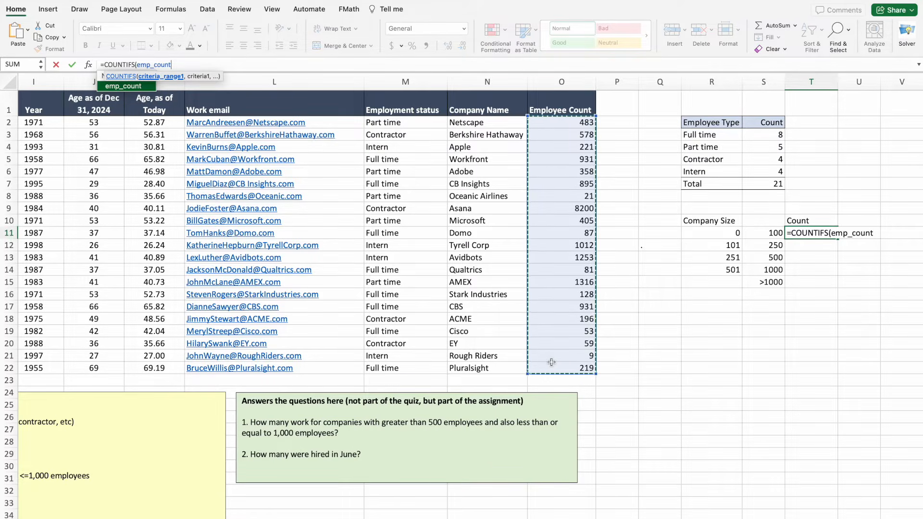
pyautogui.write(',')
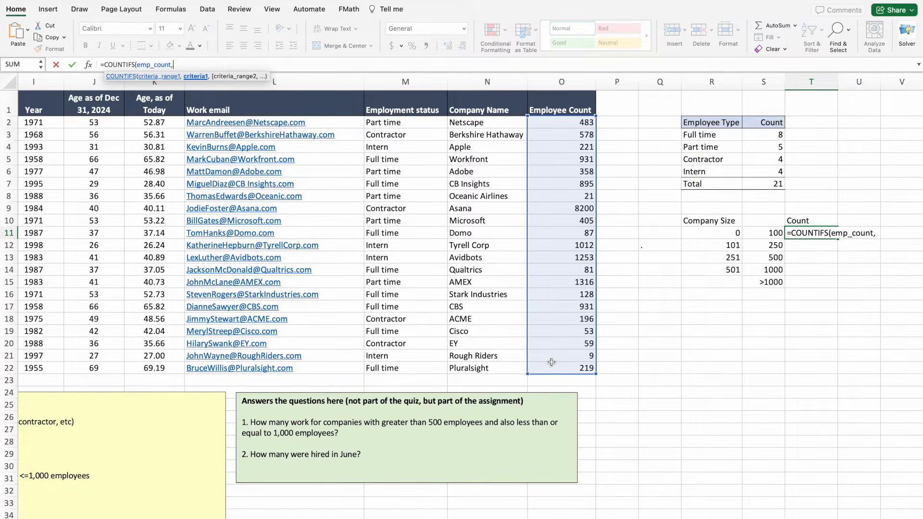
pyautogui.write('"')
pyautogui.write('.')
pyautogui.write('>')
pyautogui.write('=')
pyautogui.write('"')
pyautogui.write('&')
# Complete T11 as =COUNTIFS(emp_count,">="&R11,emp_count,"<="&S11), returning 6.
pyautogui.click(710, 234)
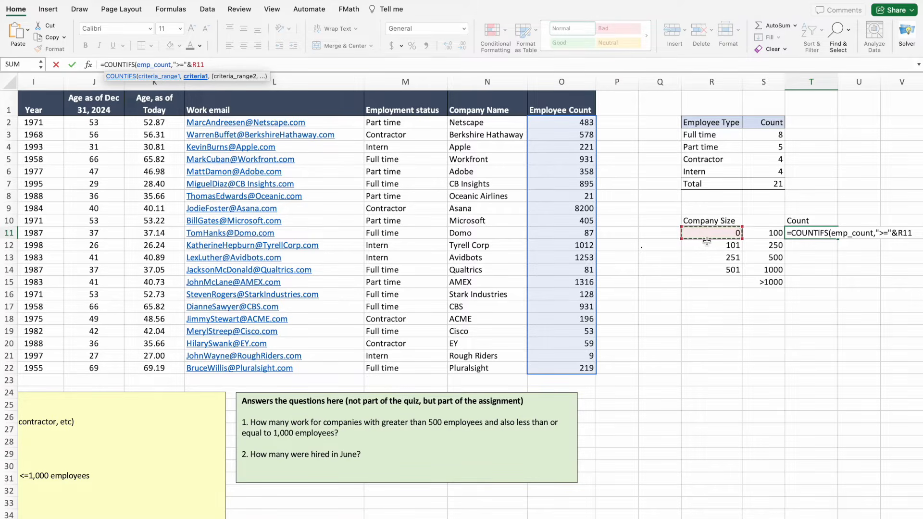
pyautogui.write(',')
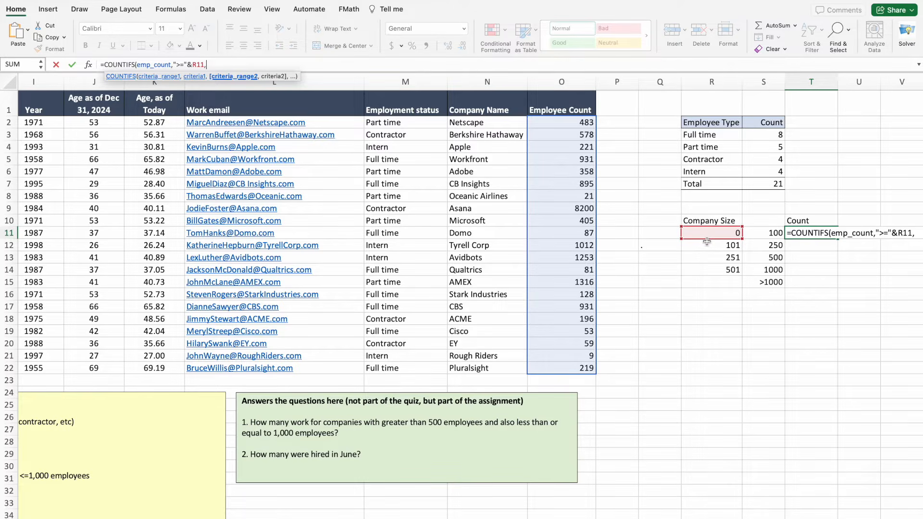
pyautogui.write('em')
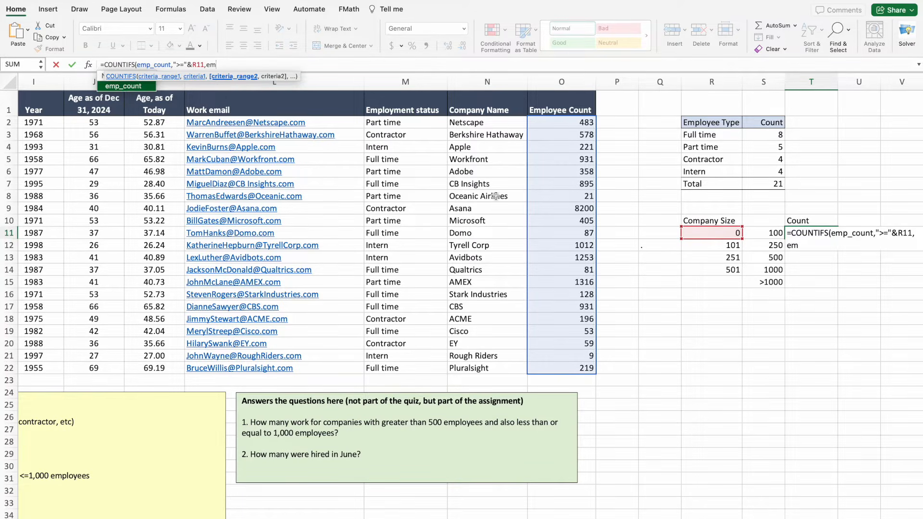
pyautogui.doubleClick(128, 90)
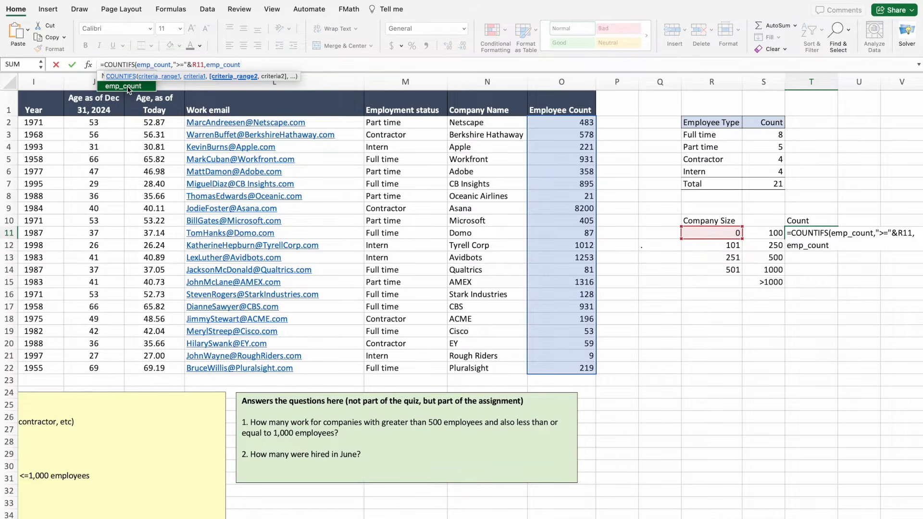
pyautogui.write(',')
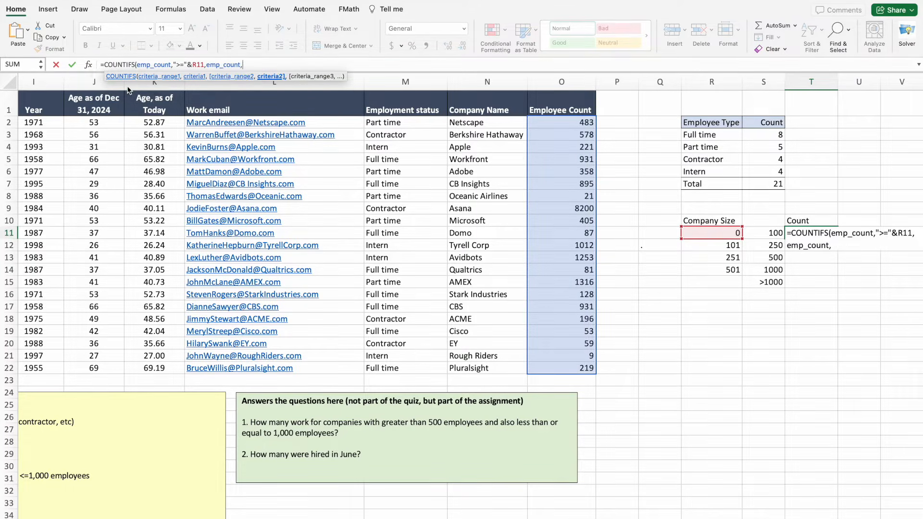
pyautogui.write('"<=')
pyautogui.write('"&')
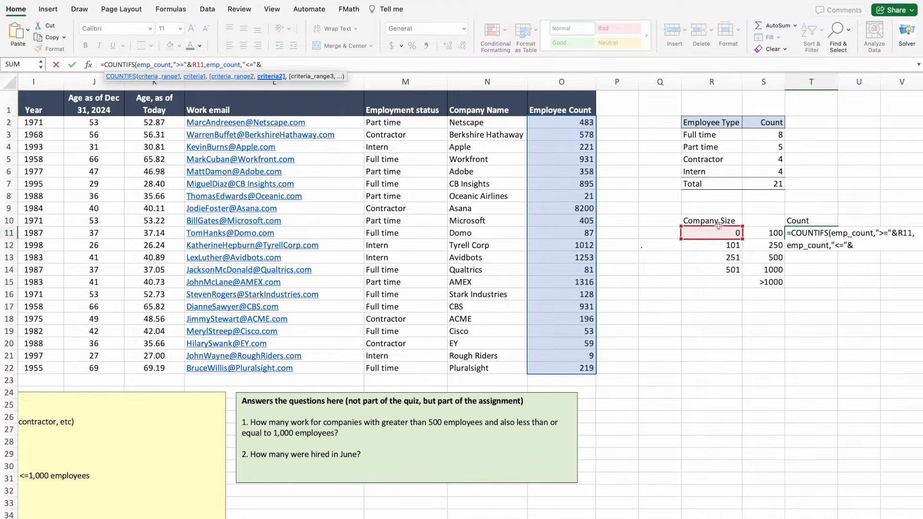
pyautogui.click(750, 232)
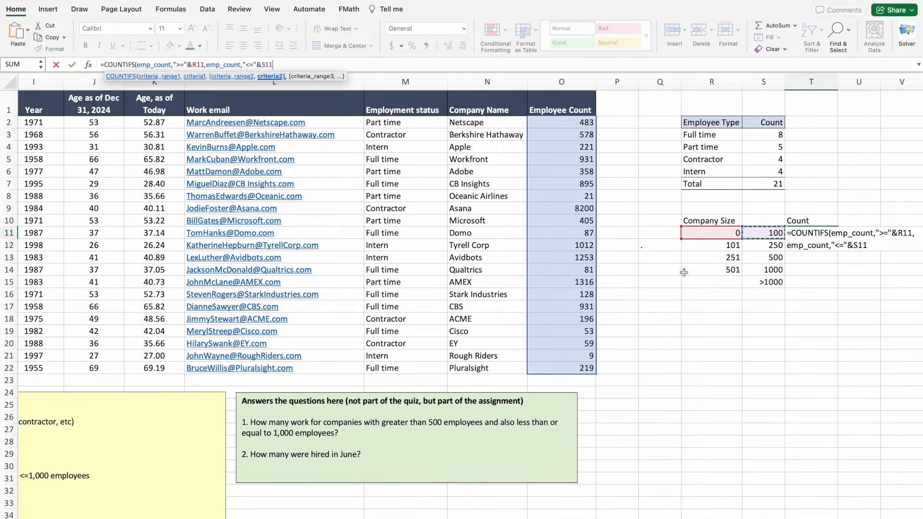
pyautogui.press('Return')
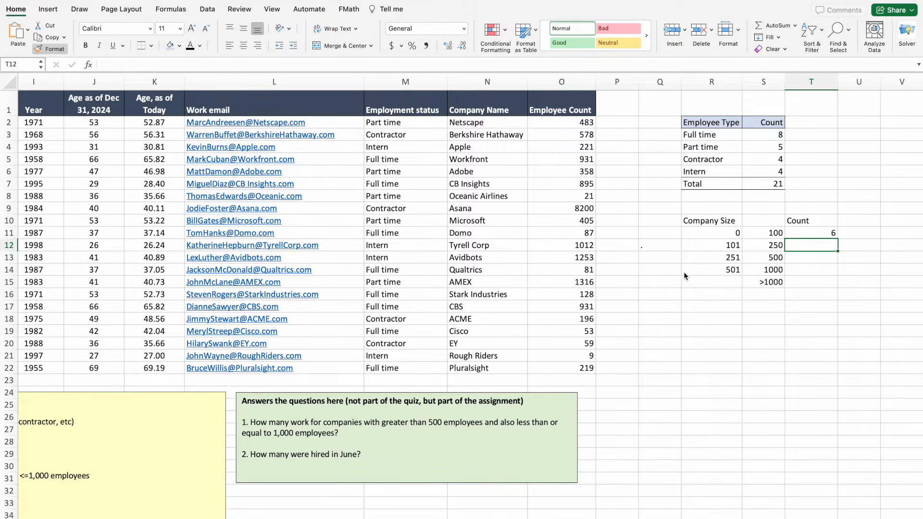
# Build =COUNTIFS(emp_count,">="&R12,emp_count,"<="&S12) in T12 for the 101–250 band.
pyautogui.write('=')
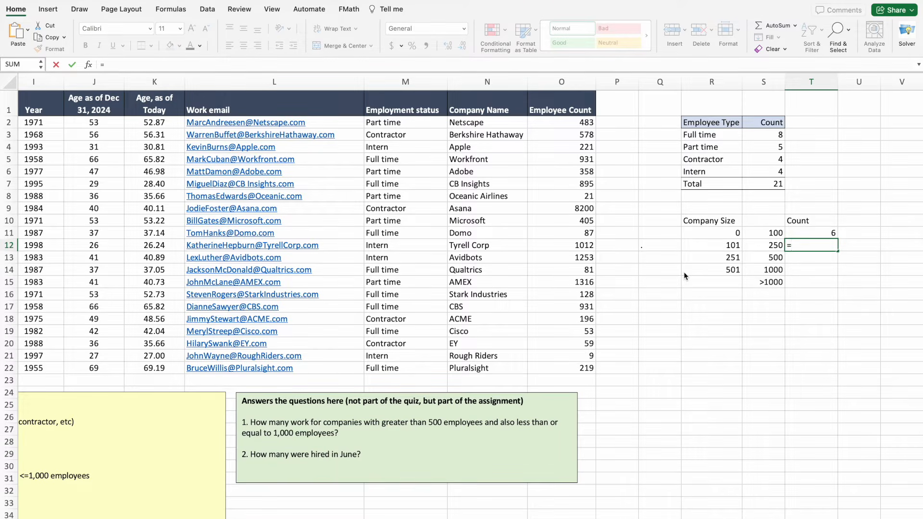
pyautogui.write('cou')
pyautogui.press('Down')
pyautogui.press('Down')
pyautogui.press('Down')
pyautogui.press('Down')
pyautogui.press('Down')
pyautogui.press('Down')
pyautogui.press('Up')
pyautogui.press('Tab')
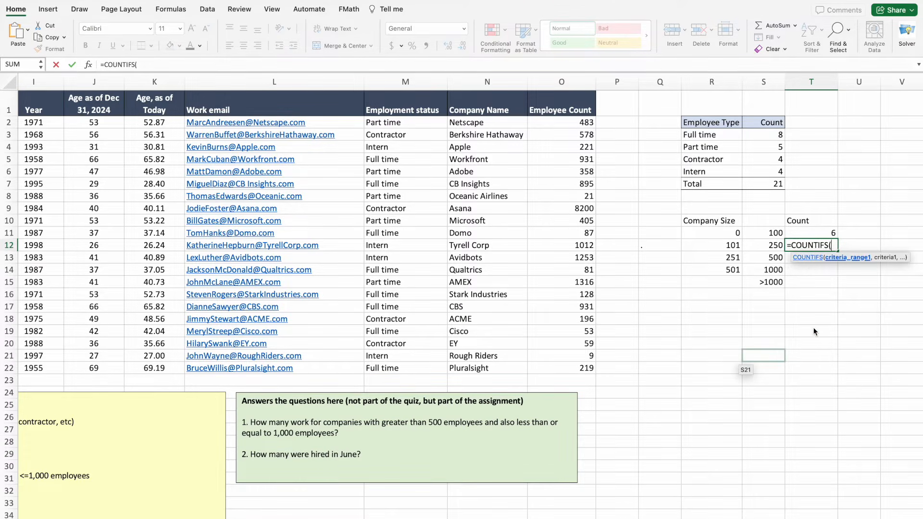
pyautogui.click(154, 66)
pyautogui.moveTo(567, 124); pyautogui.dragTo(565, 368)
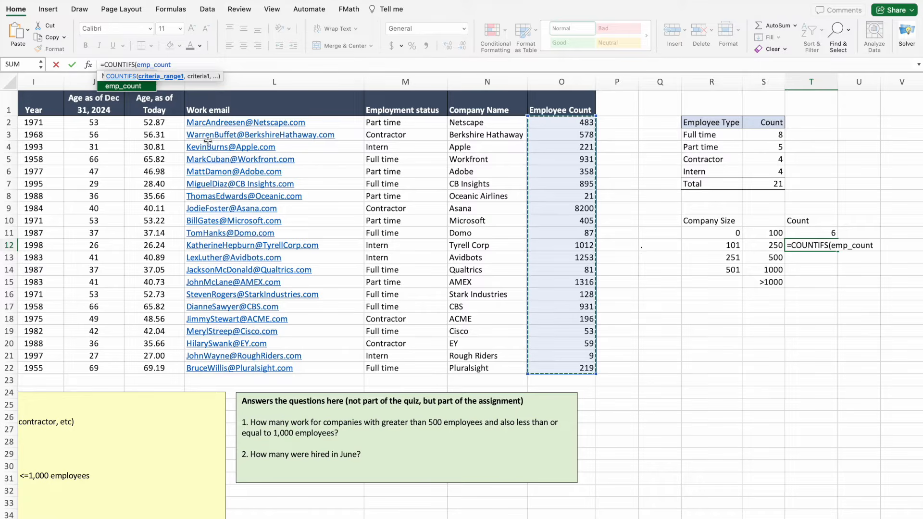
pyautogui.write(',')
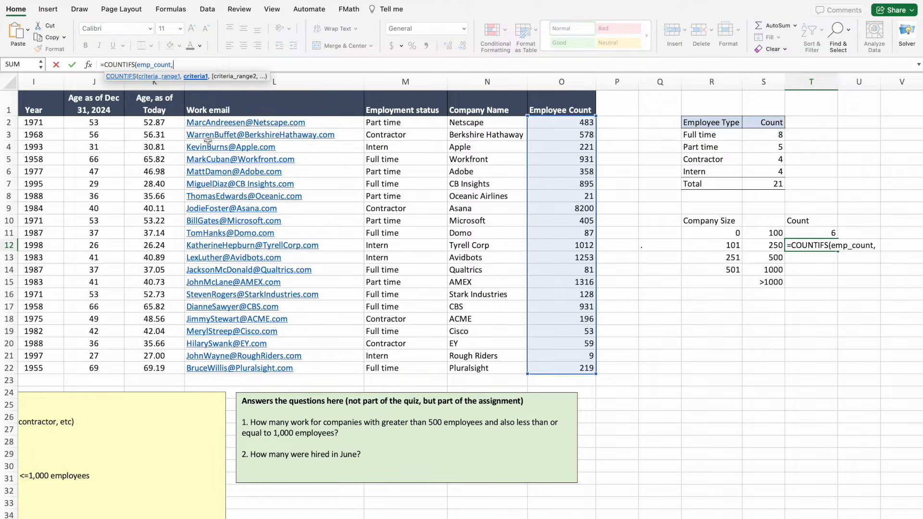
pyautogui.write('">="&')
pyautogui.click(731, 247)
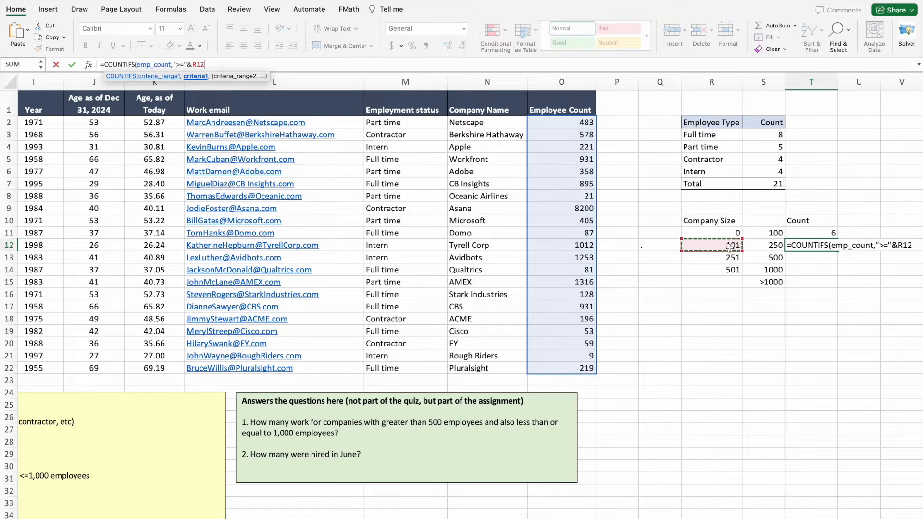
pyautogui.write(',emp')
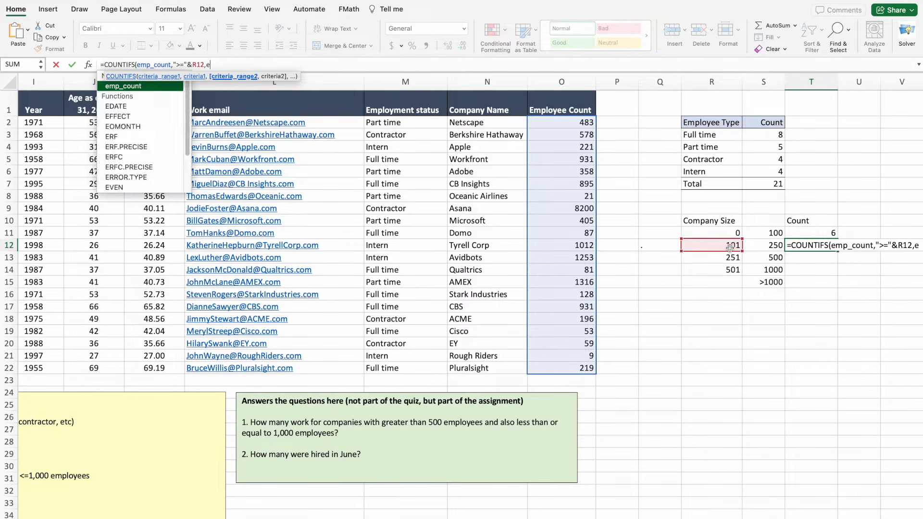
pyautogui.doubleClick(133, 87)
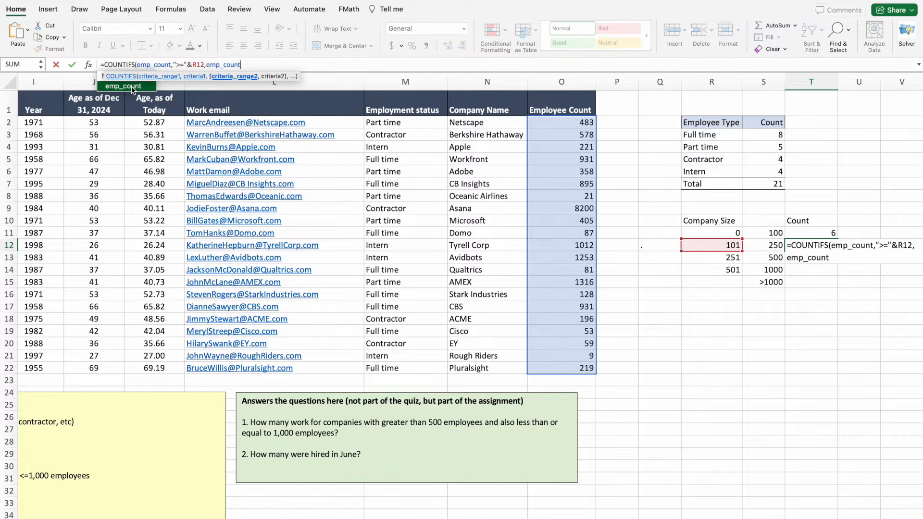
pyautogui.write(',"')
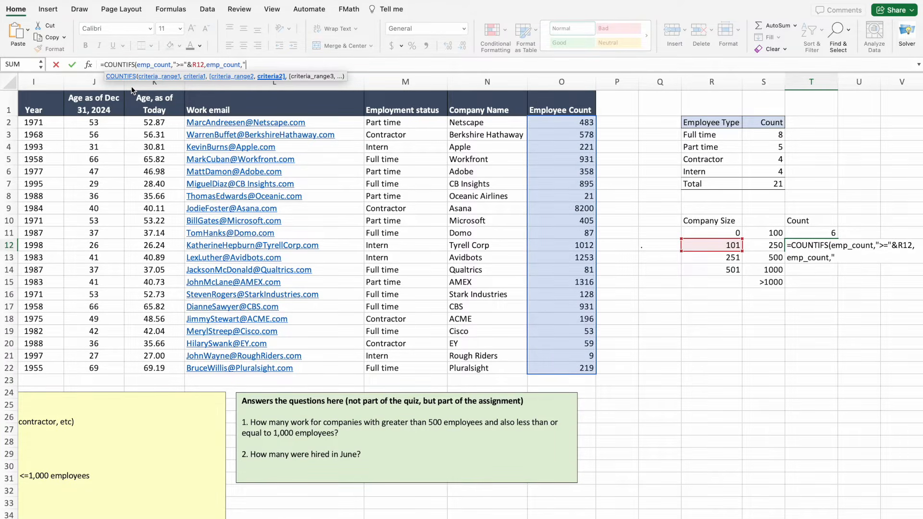
pyautogui.write('<="&')
pyautogui.click(763, 245)
pyautogui.write(')')
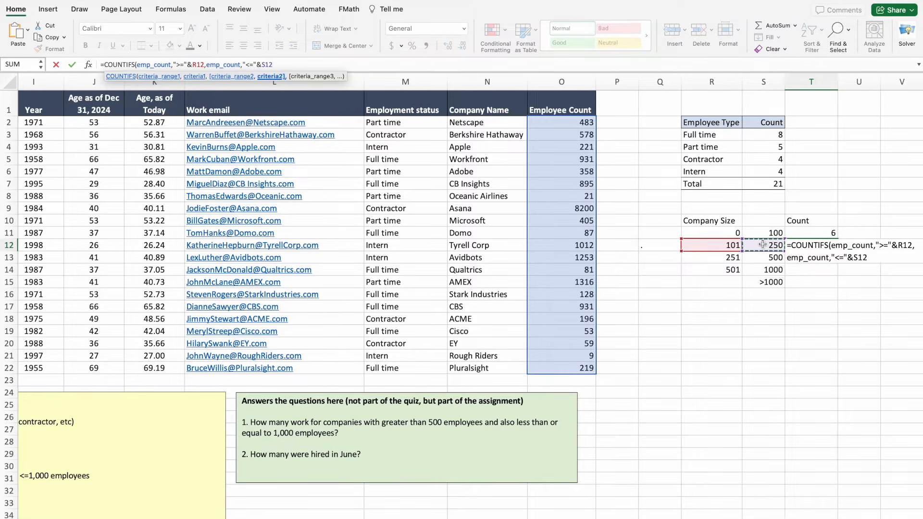
pyautogui.press('Return')
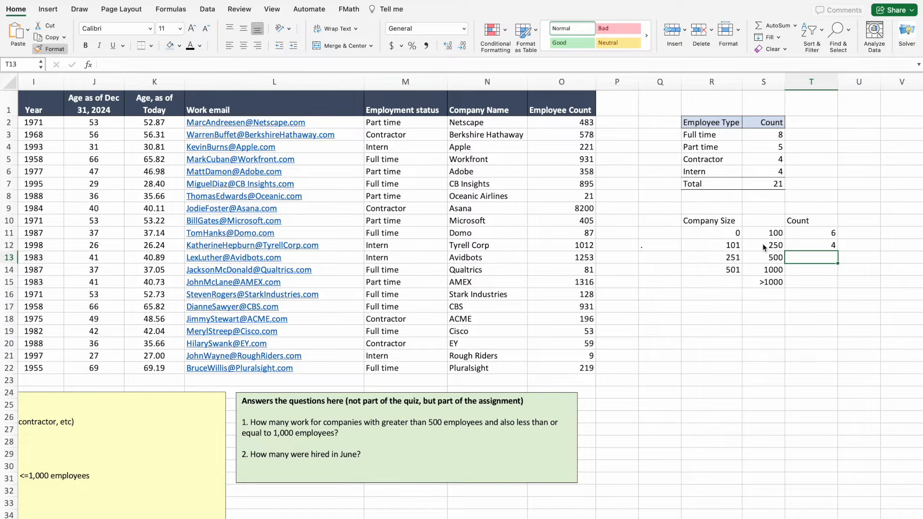
# Copy the count formula down through T15, giving counts 3, 4 and 0.
pyautogui.click(794, 246)
pyautogui.moveTo(839, 252); pyautogui.dragTo(837, 273)
pyautogui.click(812, 307)
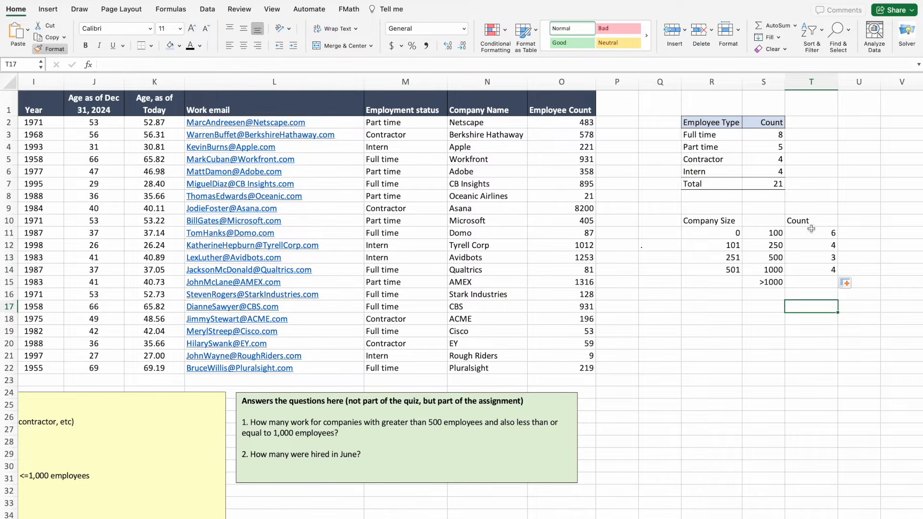
pyautogui.click(820, 256)
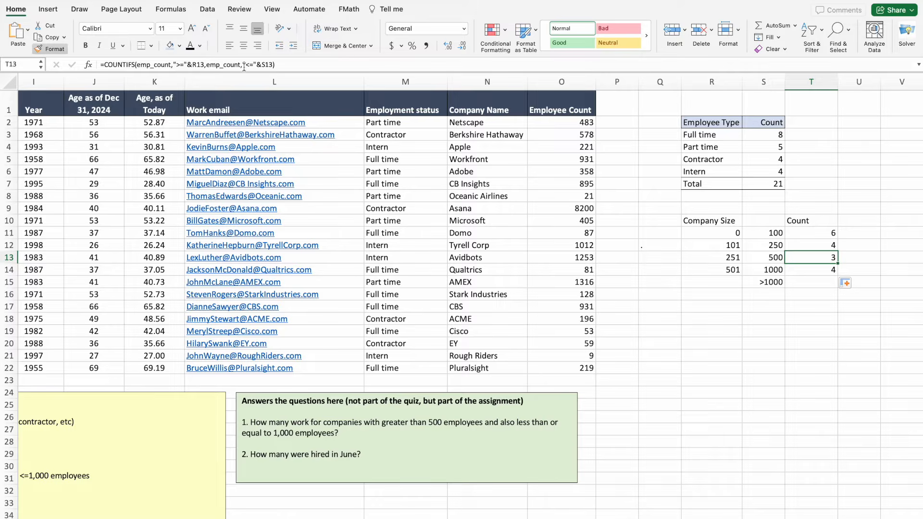
pyautogui.click(801, 346)
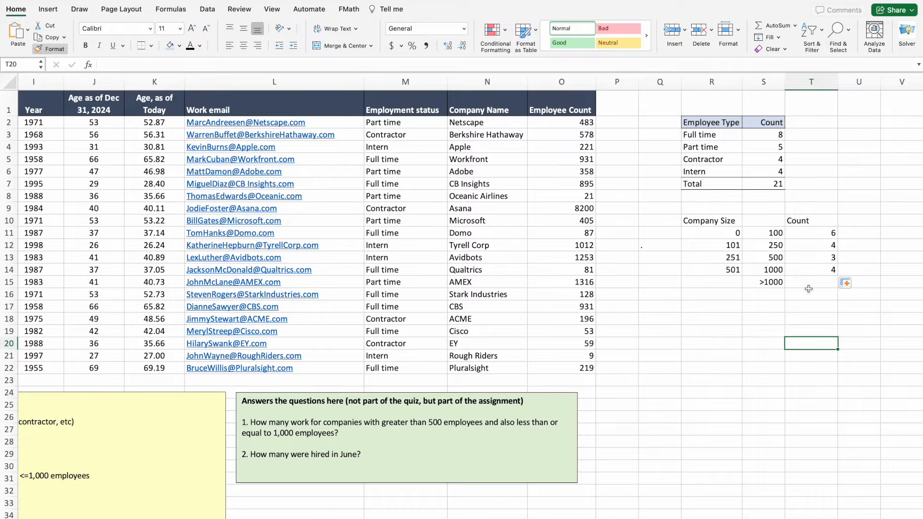
pyautogui.click(824, 272)
pyautogui.moveTo(838, 276); pyautogui.dragTo(838, 287)
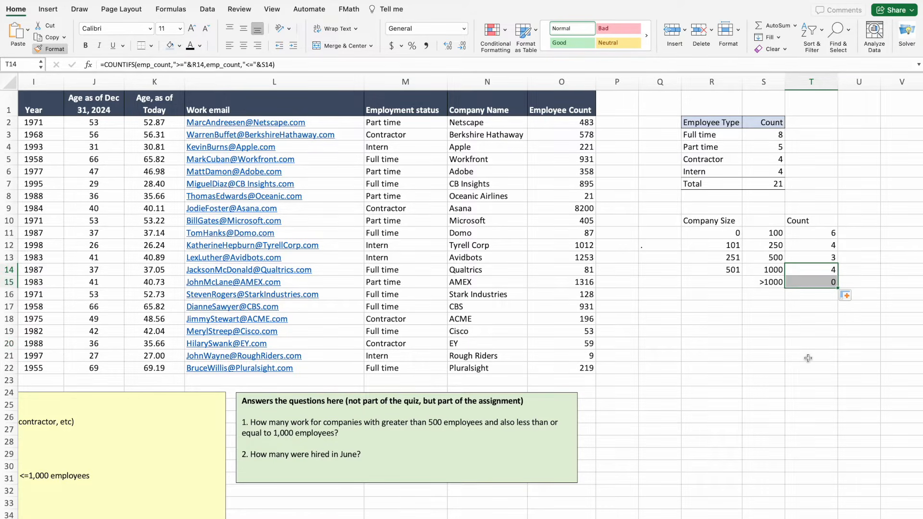
# Review T15's >1000 count formula against its bound in S15.
pyautogui.doubleClick(808, 283)
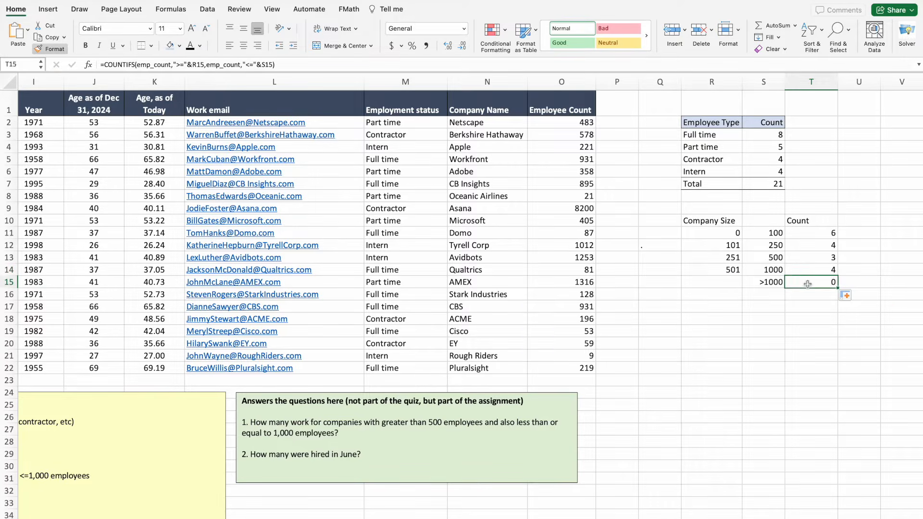
pyautogui.click(720, 283)
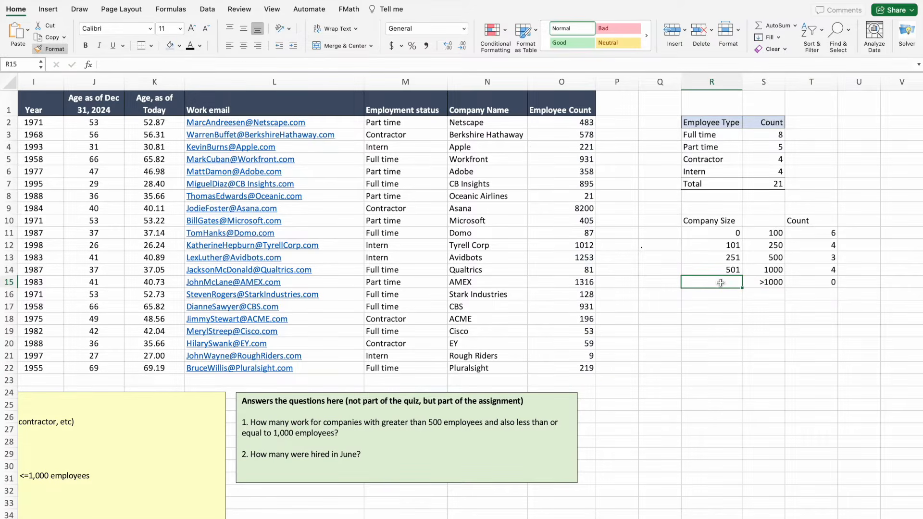
pyautogui.click(807, 283)
pyautogui.click(778, 285)
pyautogui.click(803, 286)
pyautogui.click(761, 287)
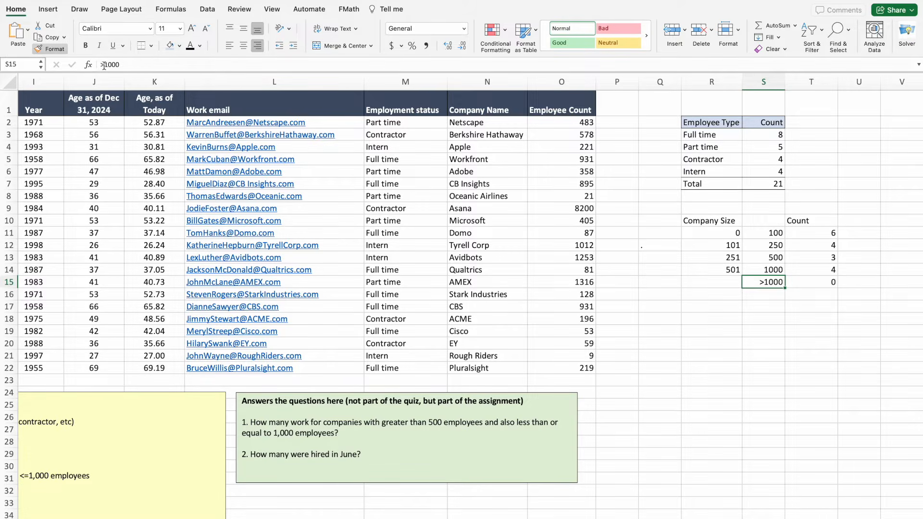
# Replace T15's formula with =COUNTIF(emp_count,">1000"), giving 4.
pyautogui.click(825, 280)
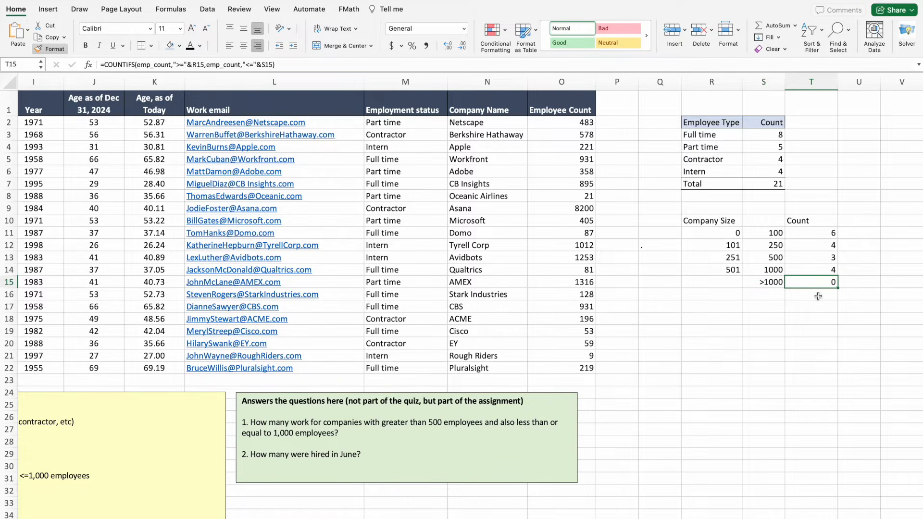
pyautogui.press('Delete')
pyautogui.write('=coun')
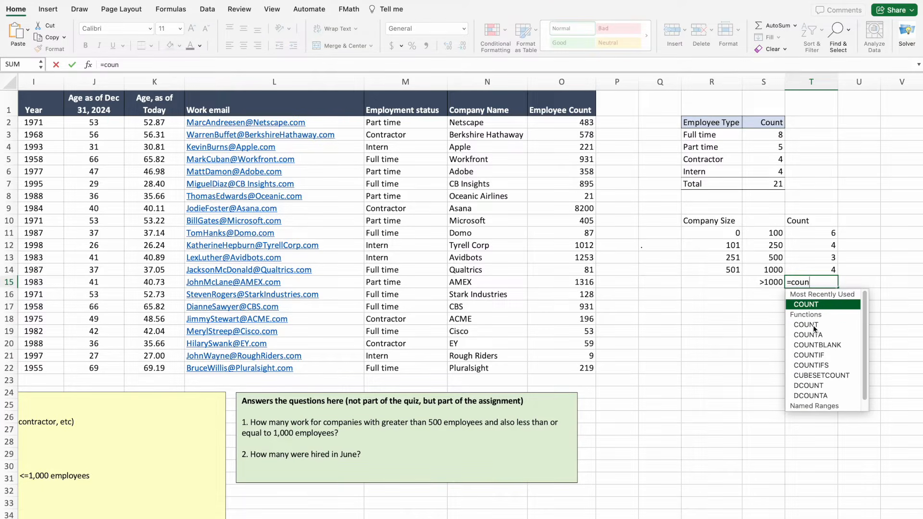
pyautogui.doubleClick(813, 325)
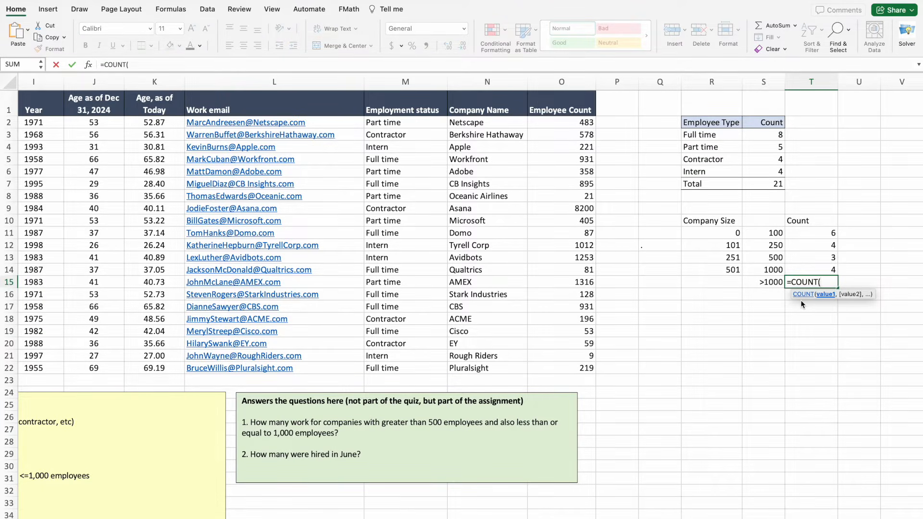
pyautogui.press('BackSpace')
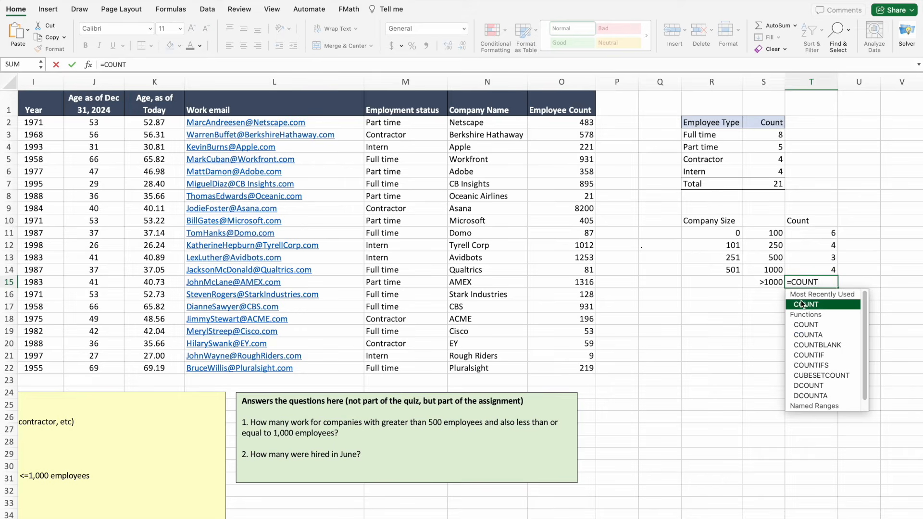
pyautogui.write('if')
pyautogui.click(797, 314)
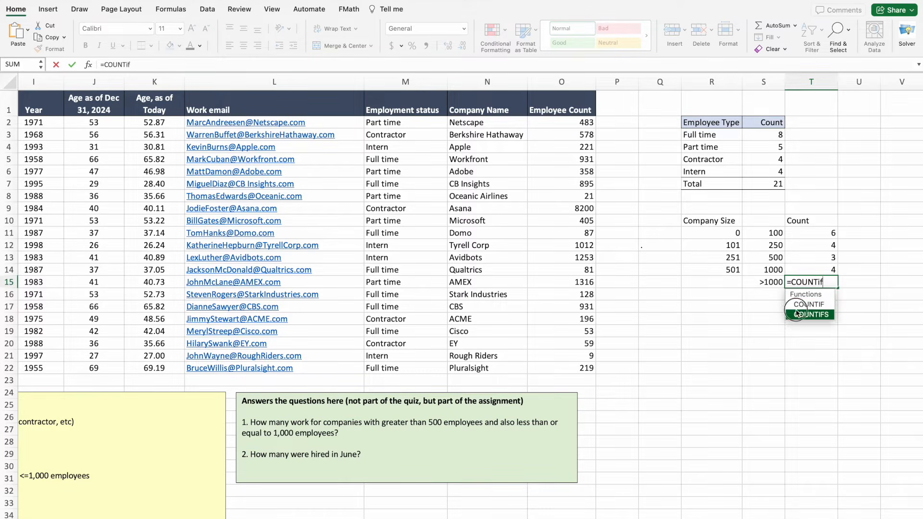
pyautogui.click(797, 314)
pyautogui.press('BackSpace')
pyautogui.press('BackSpace')
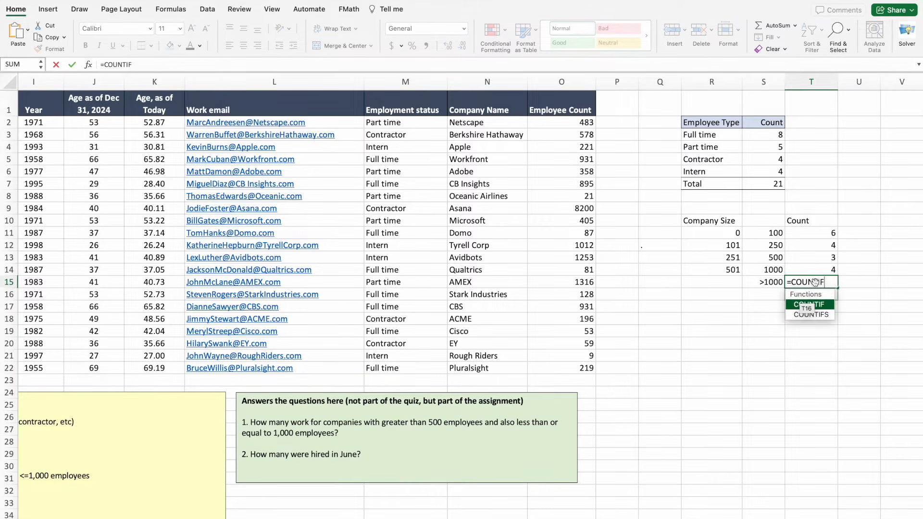
pyautogui.click(795, 305)
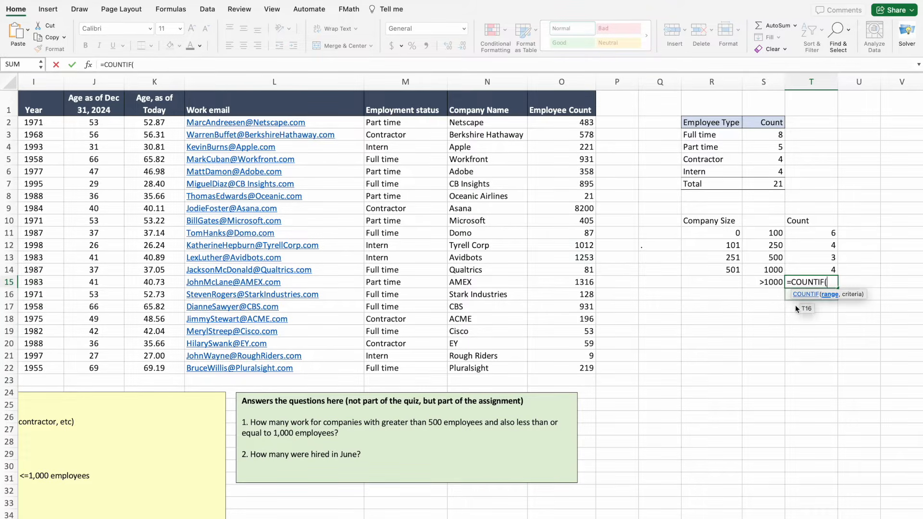
pyautogui.moveTo(561, 124); pyautogui.dragTo(569, 374)
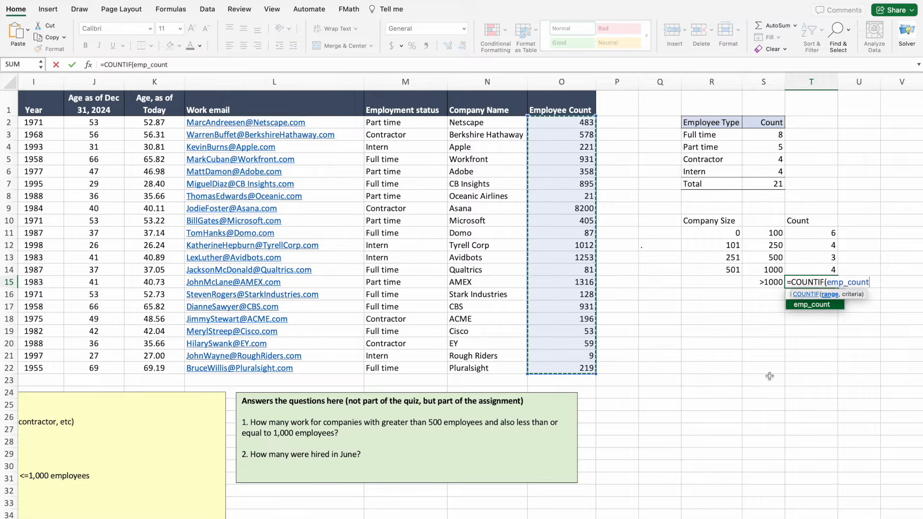
pyautogui.write(',')
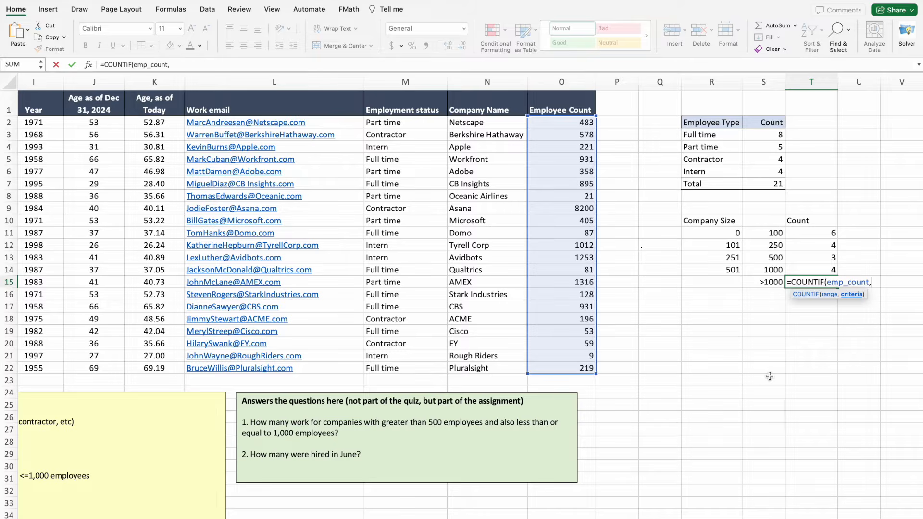
pyautogui.write('">1000"')
pyautogui.press('Return')
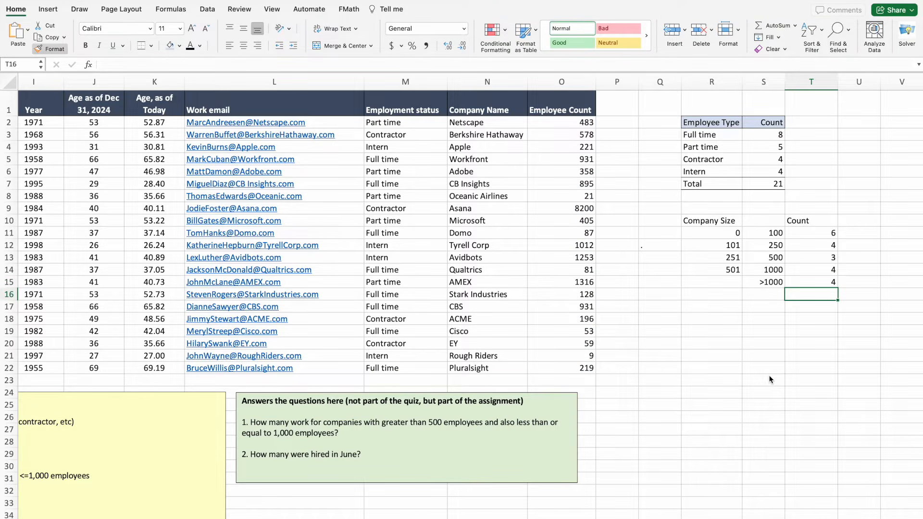
# Check the COUNTIF formula in T15 in the formula bar, leaving it unchanged.
pyautogui.click(816, 284)
pyautogui.moveTo(217, 66); pyautogui.dragTo(96, 66)
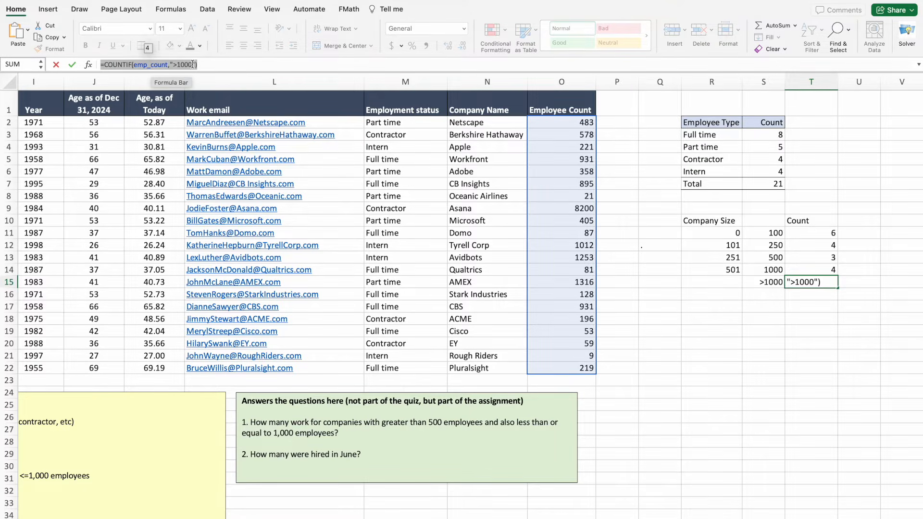
pyautogui.hotkey('ctrl', 'Return')
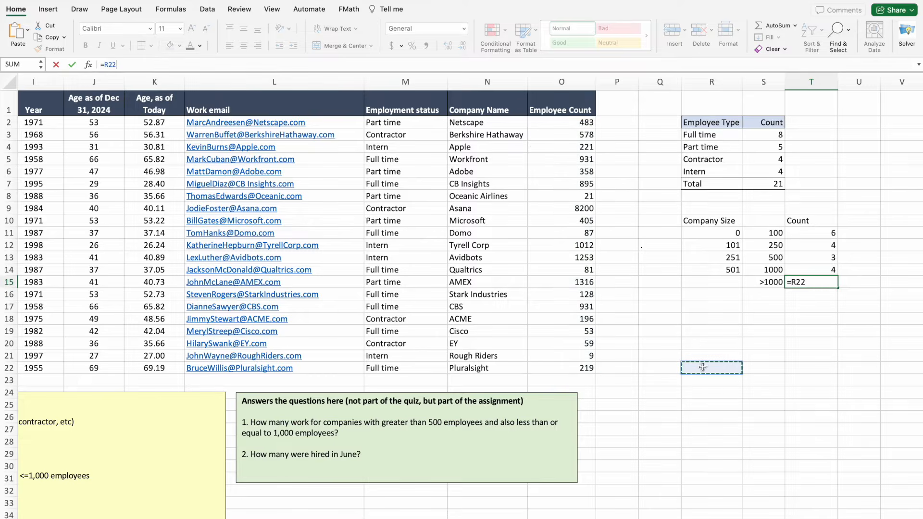
pyautogui.click(817, 343)
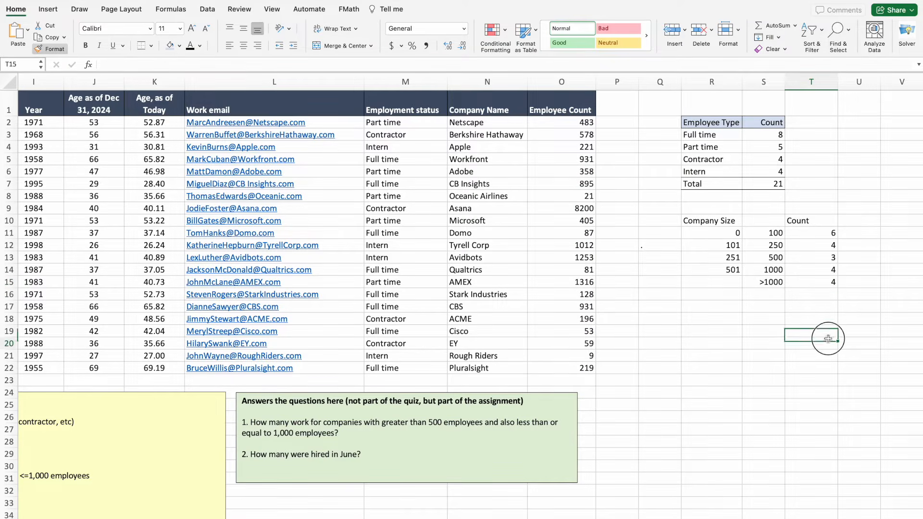
# Label R16 Total and AutoSum the counts T11:T15 into T16, giving 21.
pyautogui.click(733, 297)
pyautogui.write('Total')
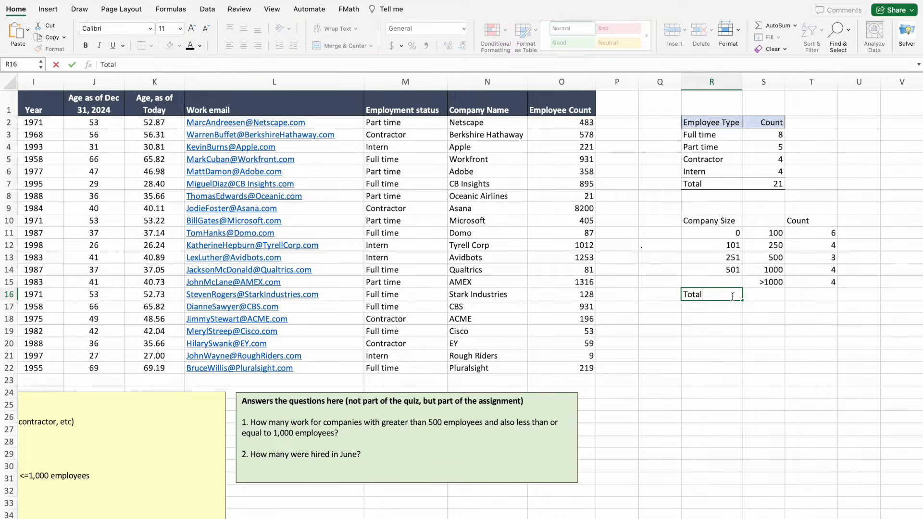
pyautogui.click(789, 306)
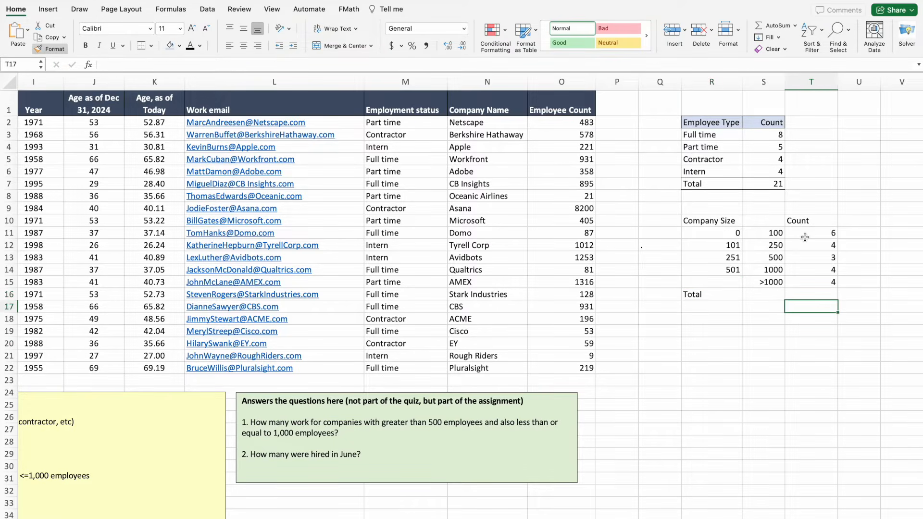
pyautogui.moveTo(805, 236); pyautogui.dragTo(805, 297)
pyautogui.click(760, 25)
pyautogui.click(720, 411)
# Put a bottom border under the Total row R16:T16.
pyautogui.moveTo(695, 295); pyautogui.dragTo(809, 300)
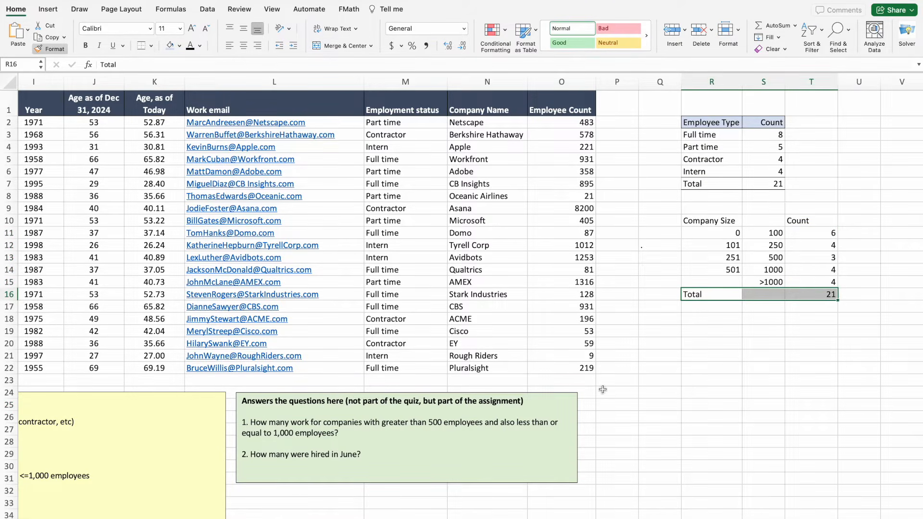
pyautogui.click(141, 45)
pyautogui.click(764, 346)
# Shade header R10:T10 with All Borders and right-align the Count heading in T10.
pyautogui.moveTo(695, 221); pyautogui.dragTo(801, 217)
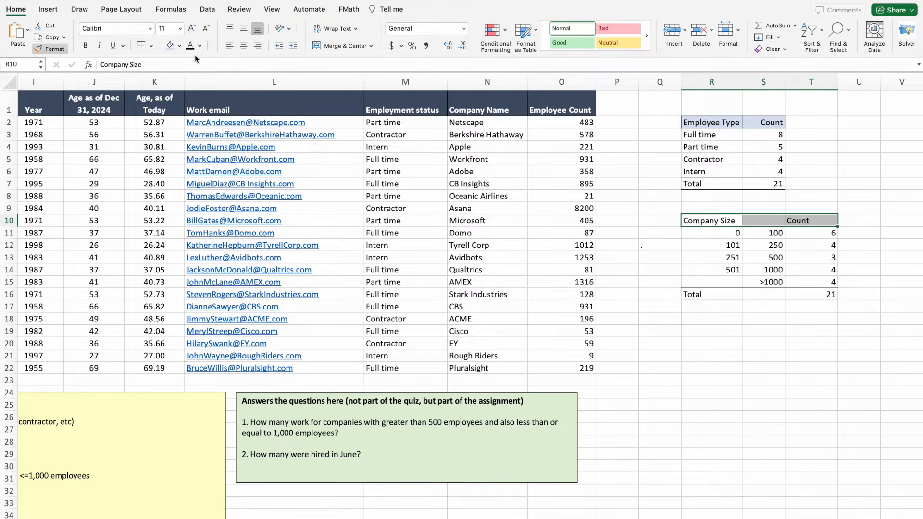
pyautogui.click(171, 45)
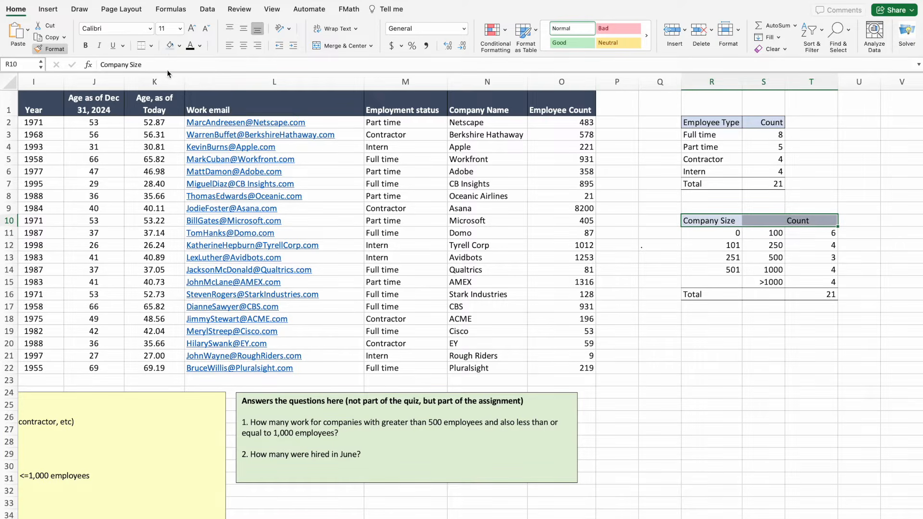
pyautogui.click(151, 46)
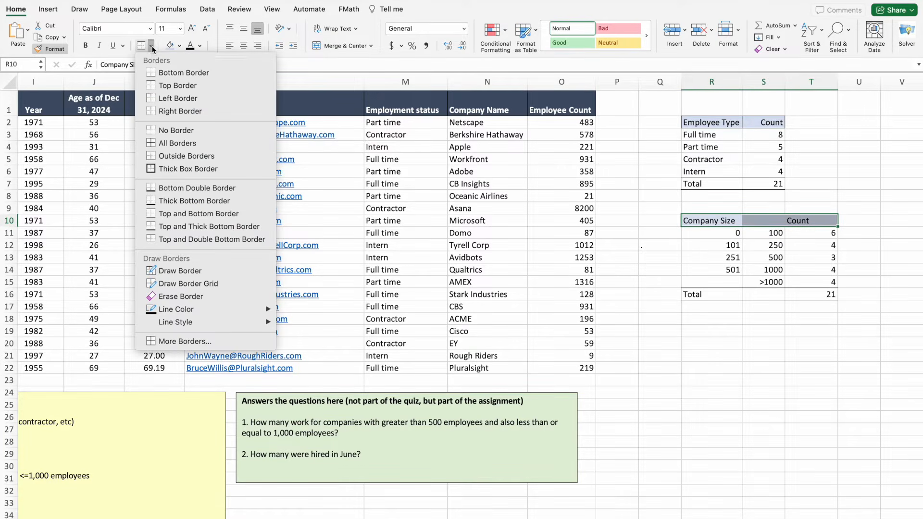
pyautogui.click(168, 144)
pyautogui.click(773, 379)
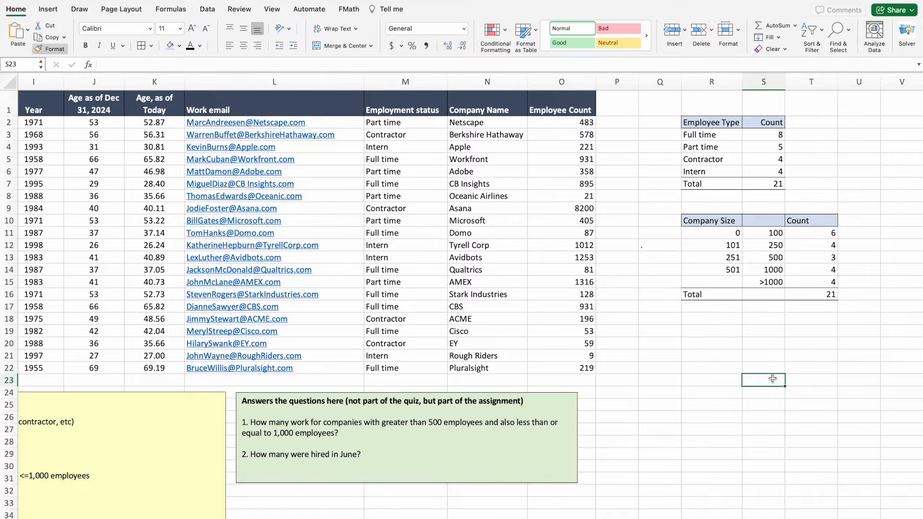
pyautogui.click(808, 219)
pyautogui.click(258, 45)
pyautogui.click(728, 389)
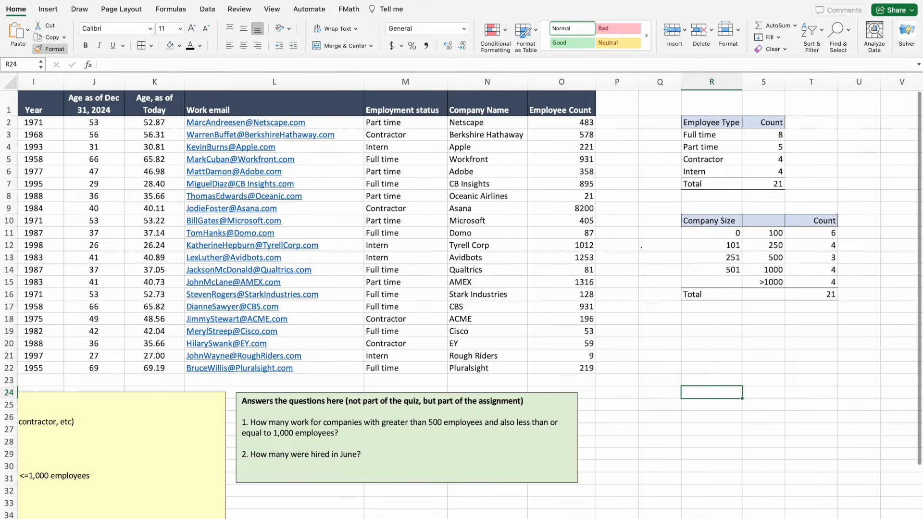
# Enter the heading Employees Age in R19, with Min in R20 and Max in R21.
pyautogui.hscroll(-10, 461, 298)
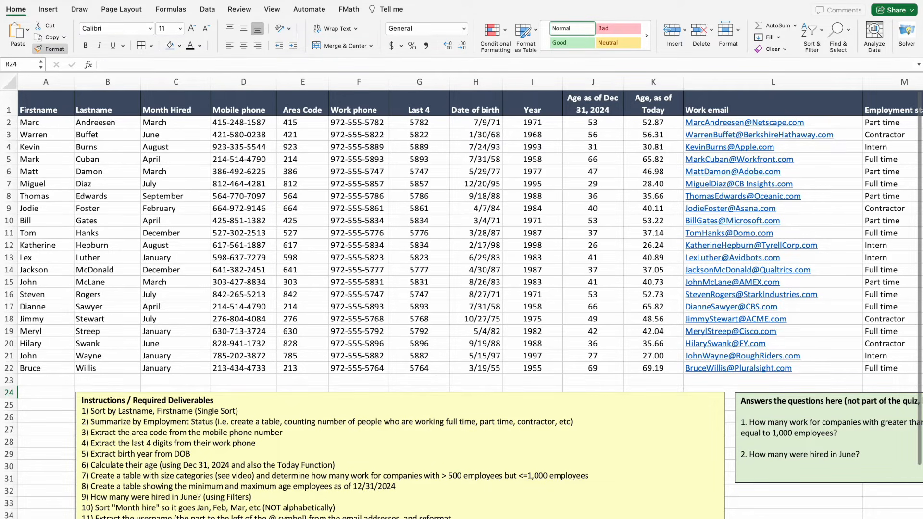
pyautogui.hscroll(10, 758, 328)
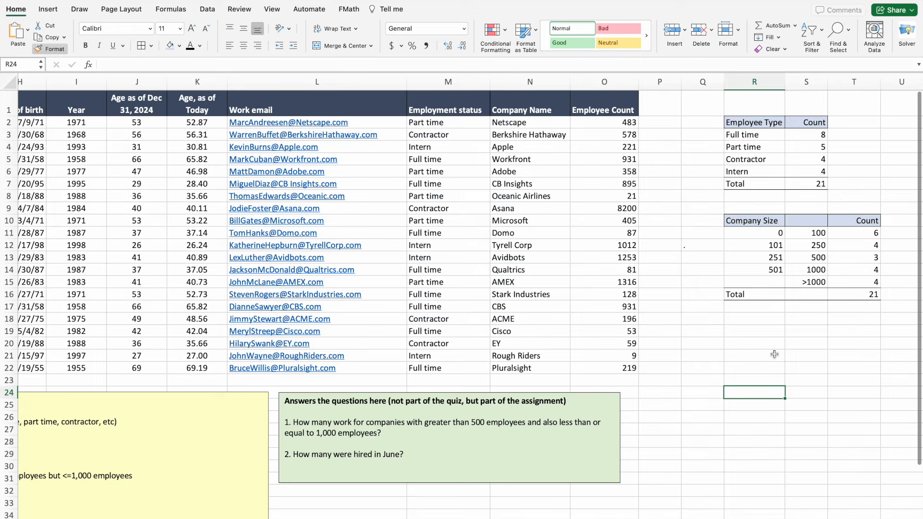
pyautogui.click(754, 331)
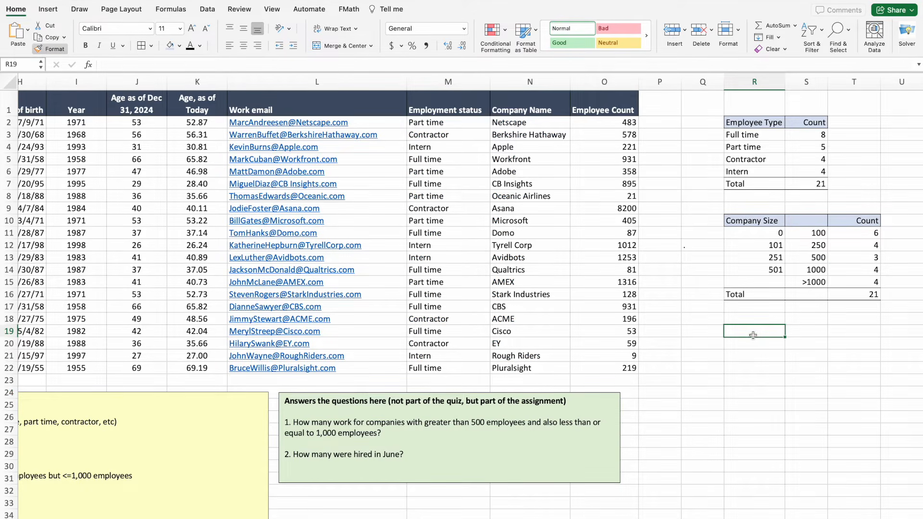
pyautogui.write('Employees Age')
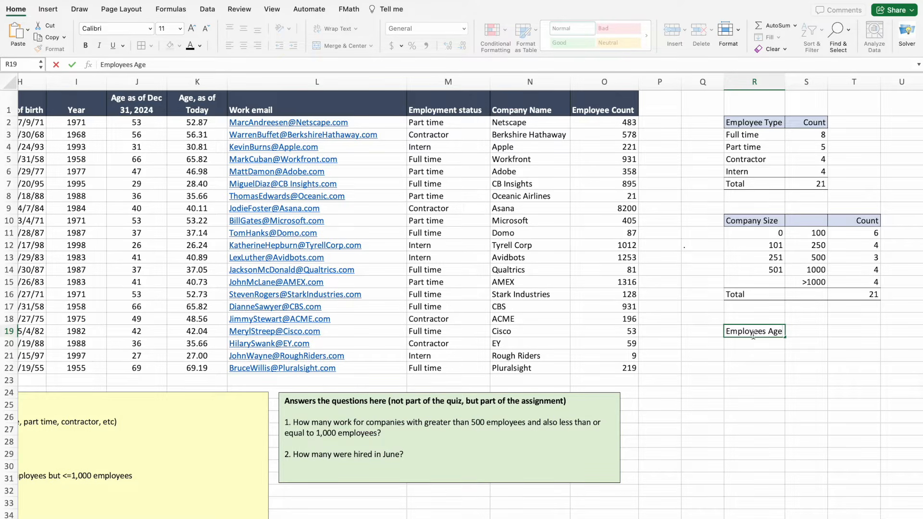
pyautogui.click(758, 344)
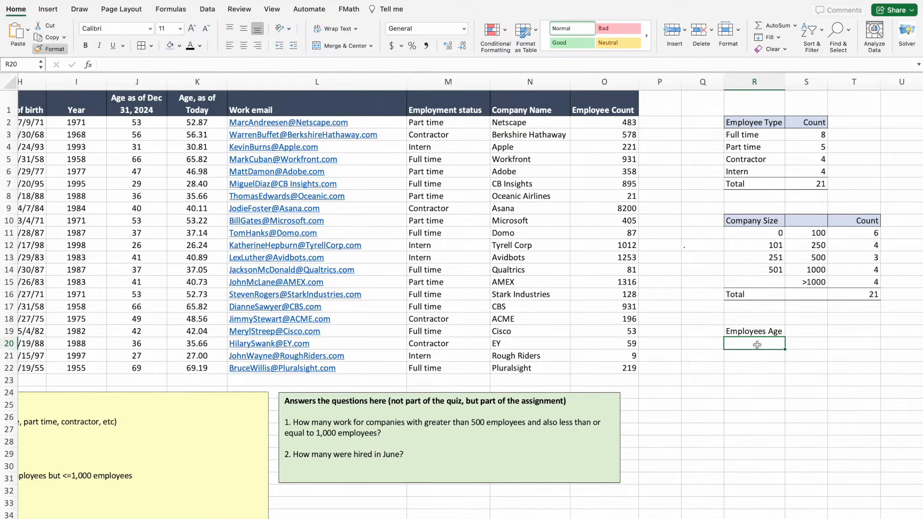
pyautogui.write('Min')
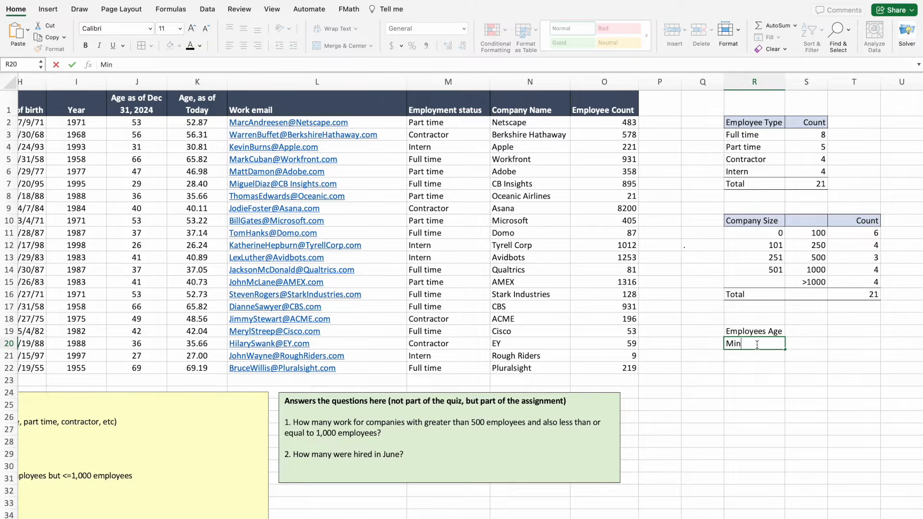
pyautogui.click(757, 354)
pyautogui.write('Max')
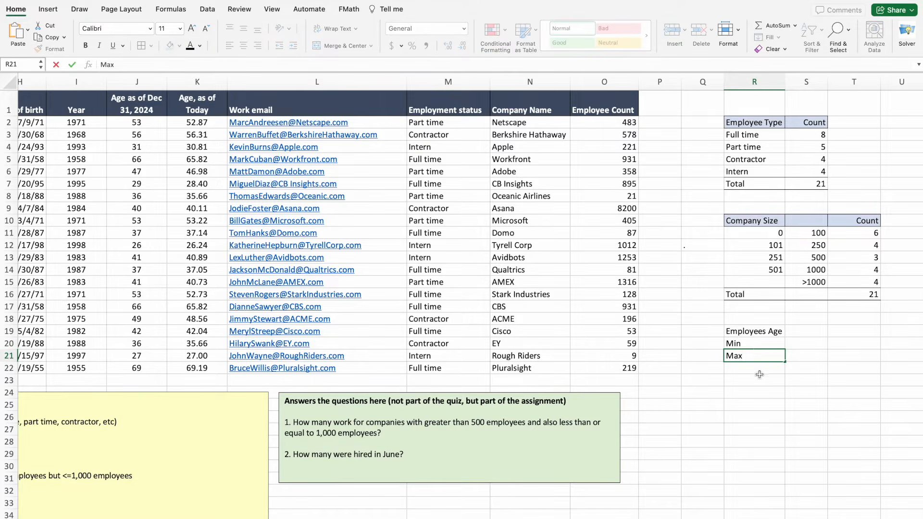
pyautogui.click(764, 382)
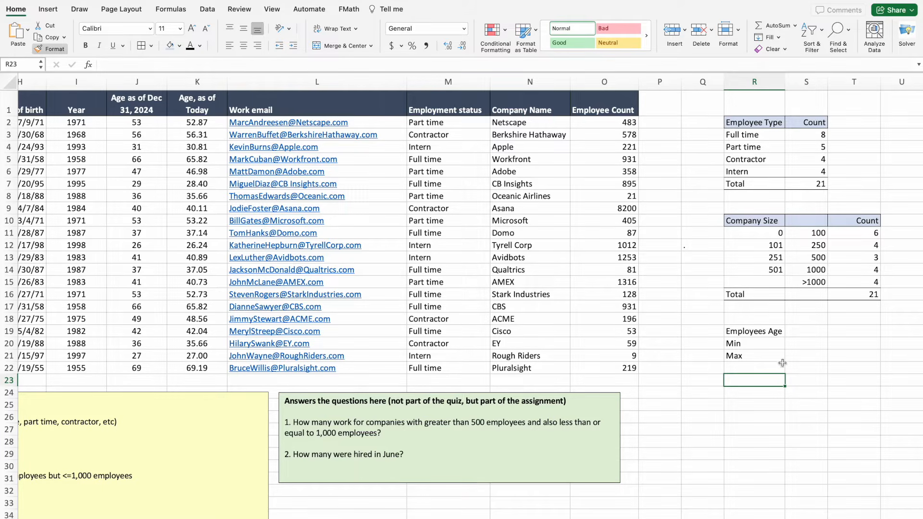
# Compute the minimum age (26) in S20 and maximum age (69) in S21 with MIN and MAX over J2:J22.
pyautogui.click(801, 346)
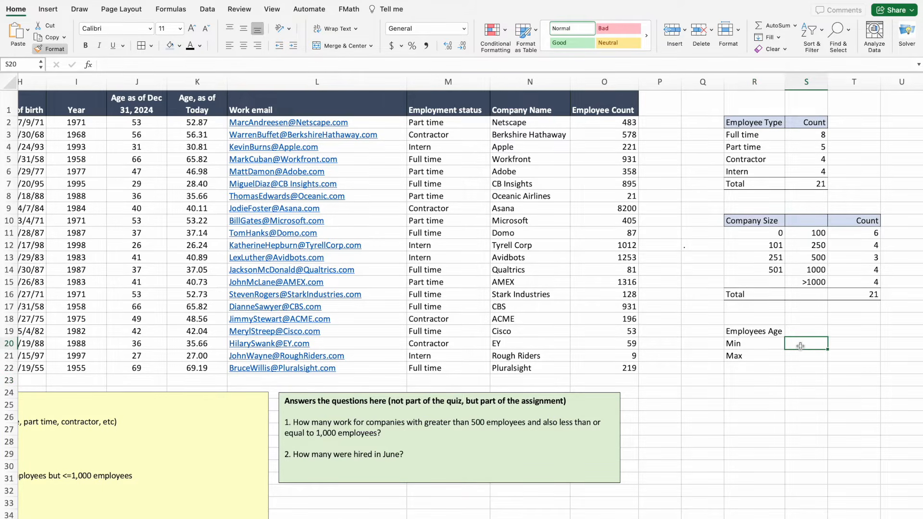
pyautogui.write('=min')
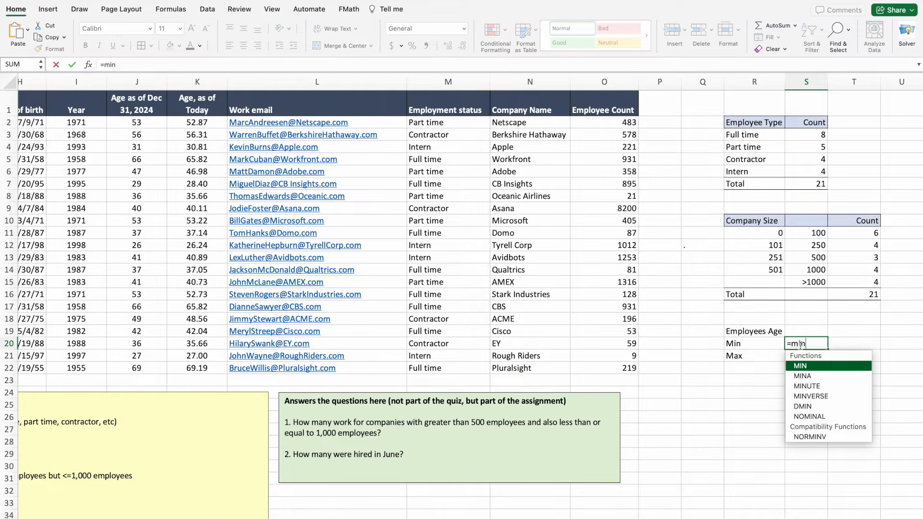
pyautogui.doubleClick(804, 368)
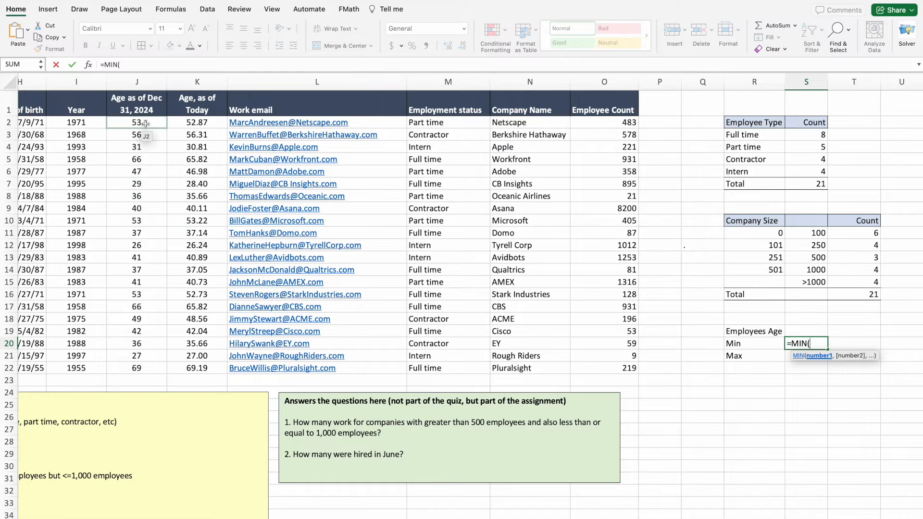
pyautogui.moveTo(145, 124); pyautogui.dragTo(152, 372)
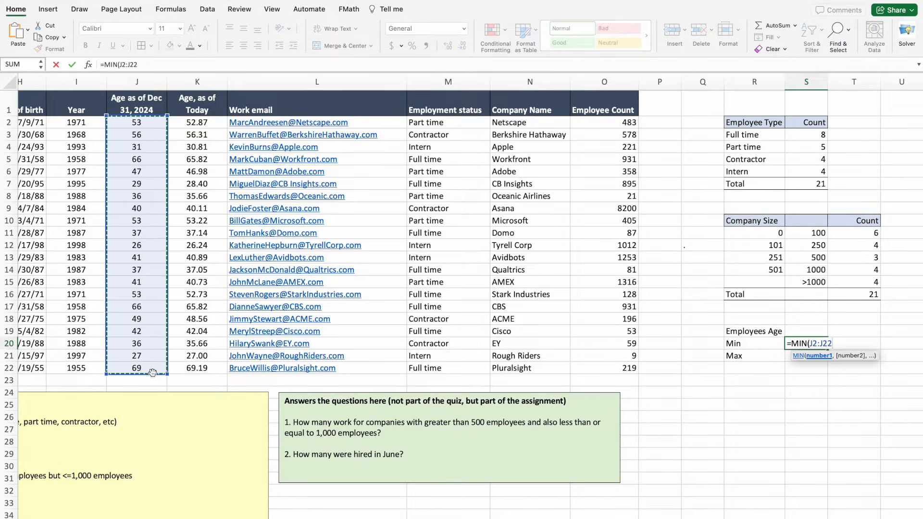
pyautogui.press('Return')
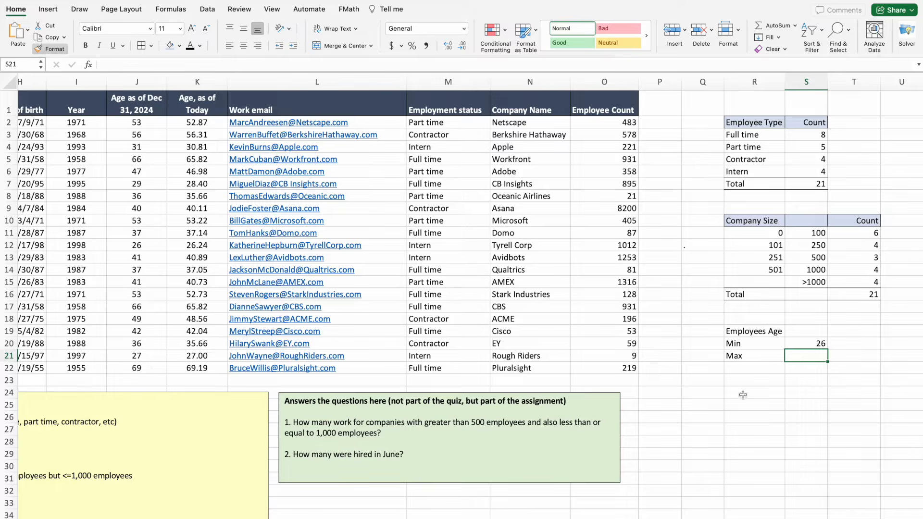
pyautogui.write('=max')
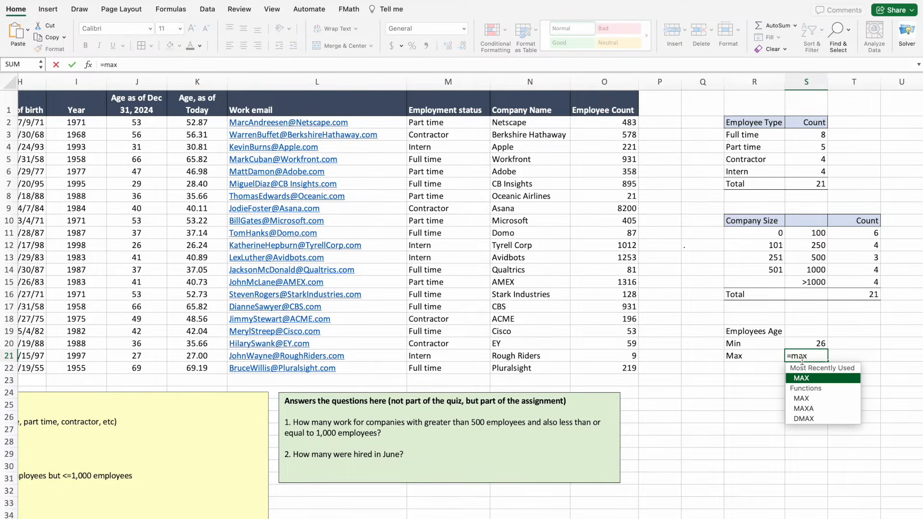
pyautogui.doubleClick(796, 381)
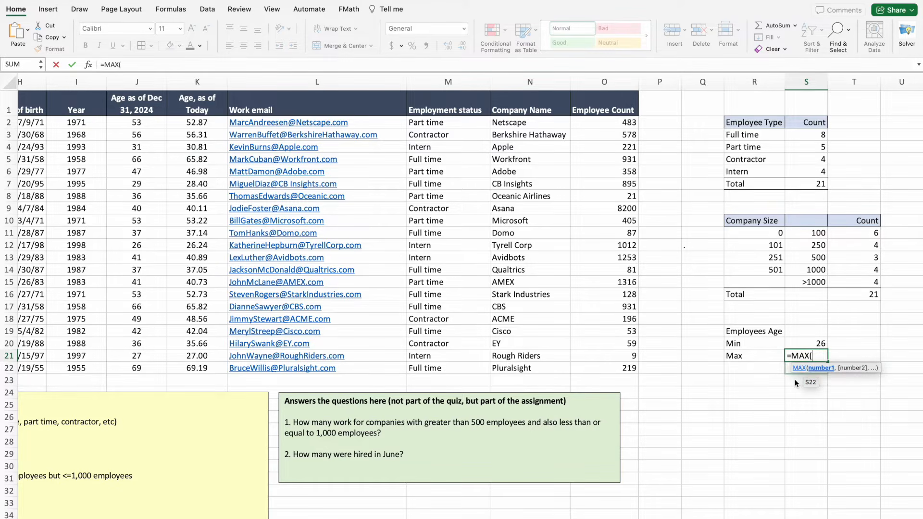
pyautogui.click(136, 123)
pyautogui.moveTo(137, 123); pyautogui.dragTo(131, 366)
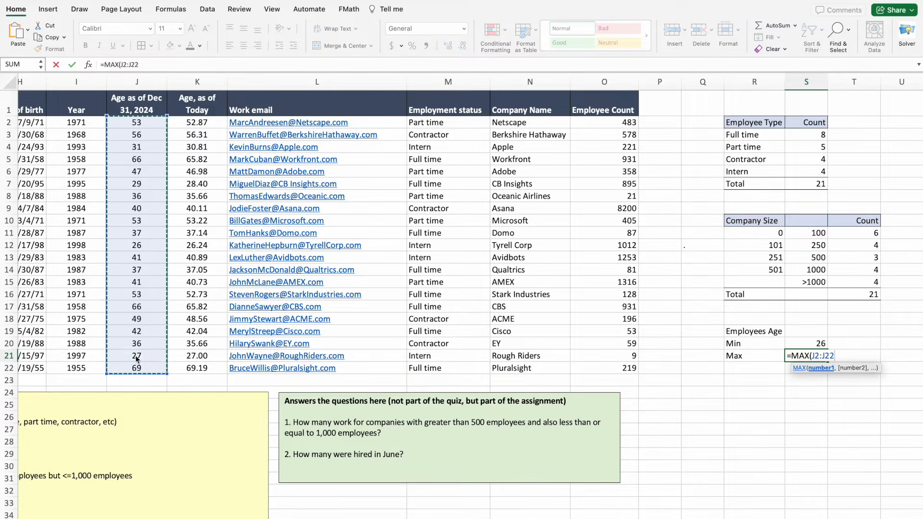
pyautogui.press('Return')
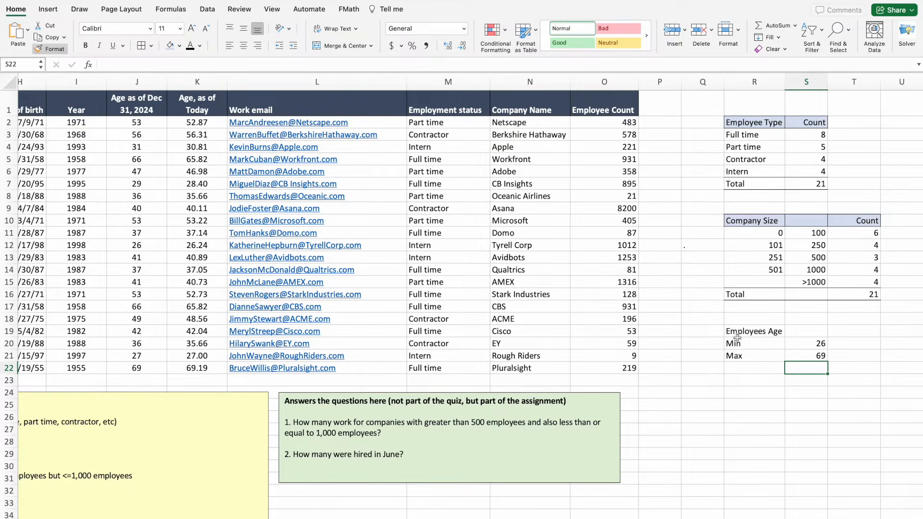
# Give the Employees Age heading R19:S19 a light blue fill and an outline border.
pyautogui.click(778, 329)
pyautogui.moveTo(778, 330); pyautogui.dragTo(806, 331)
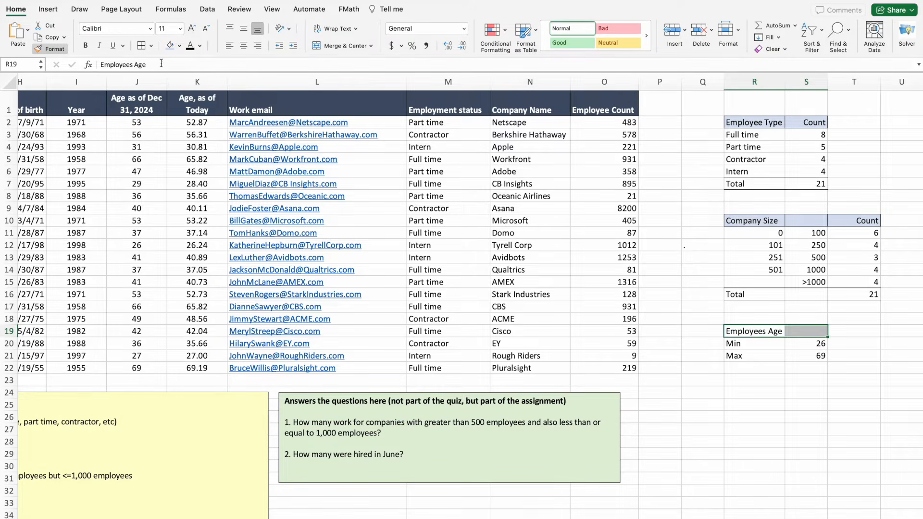
pyautogui.click(172, 48)
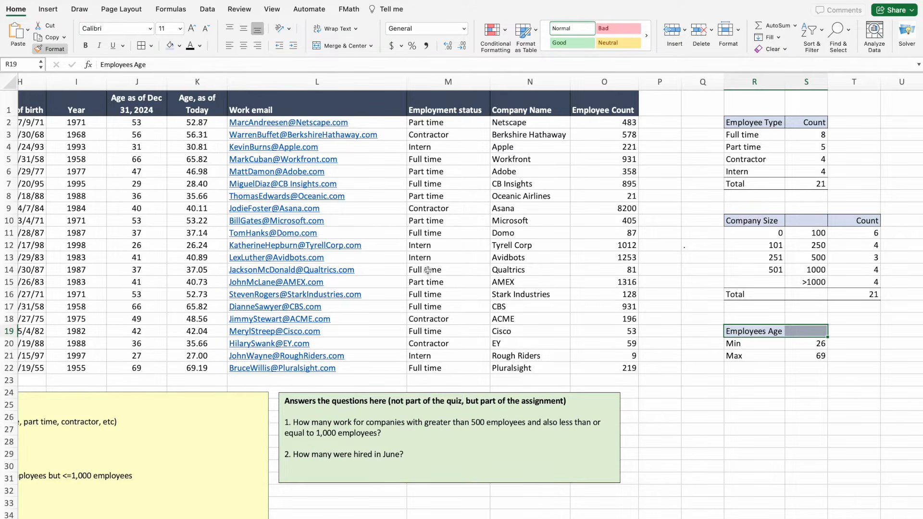
pyautogui.click(684, 392)
pyautogui.moveTo(738, 333); pyautogui.dragTo(797, 328)
pyautogui.click(142, 48)
pyautogui.click(769, 383)
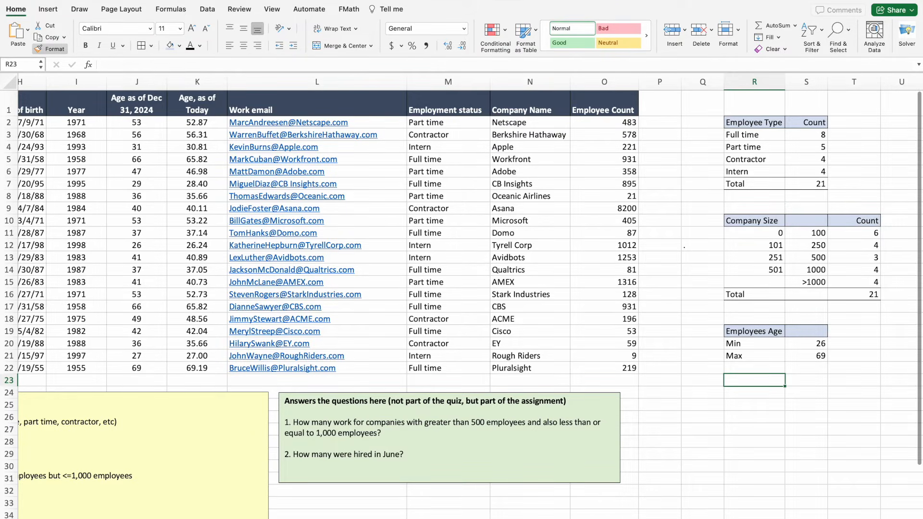
pyautogui.hscroll(-10, 345, 517)
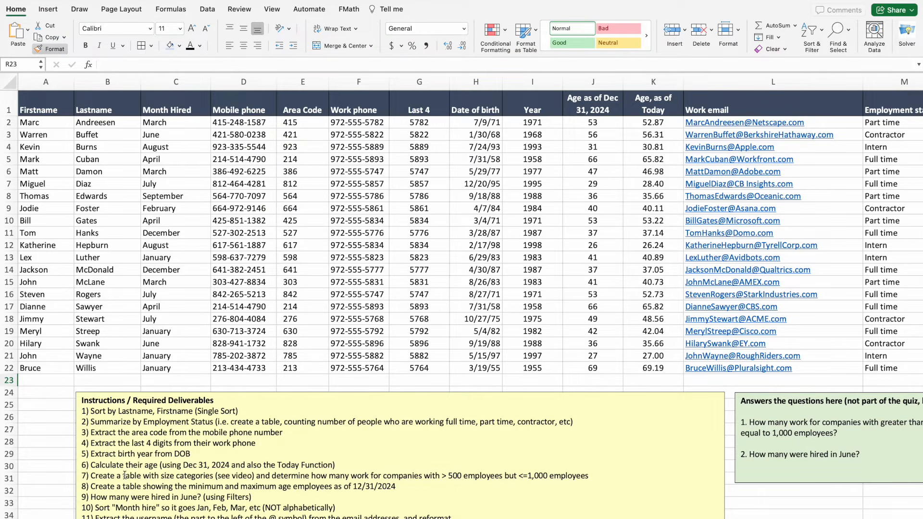
pyautogui.scroll(-1, 134, 476)
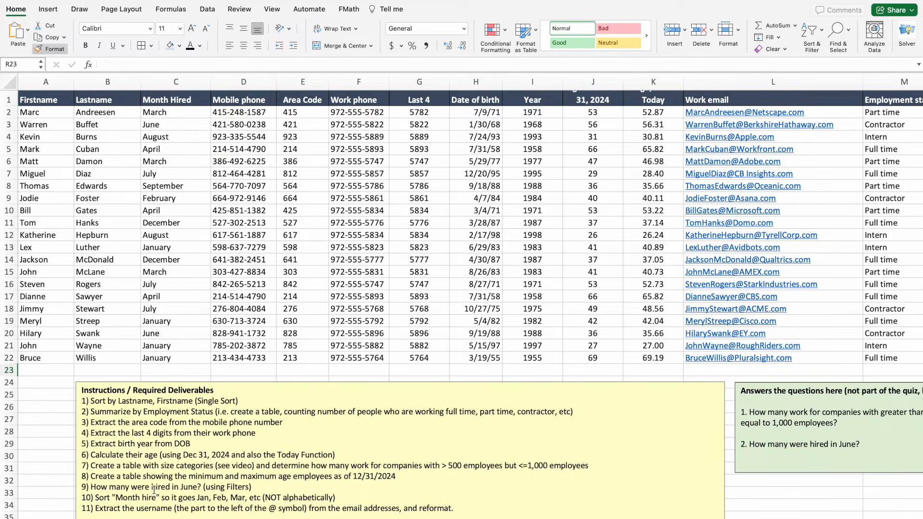
pyautogui.click(256, 488)
pyautogui.moveTo(256, 488); pyautogui.dragTo(197, 488)
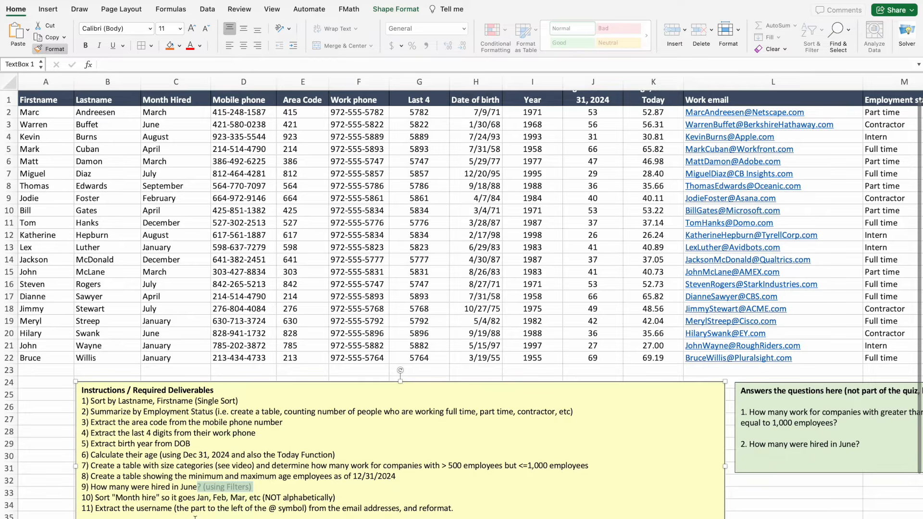
pyautogui.scroll(1, 151, 388)
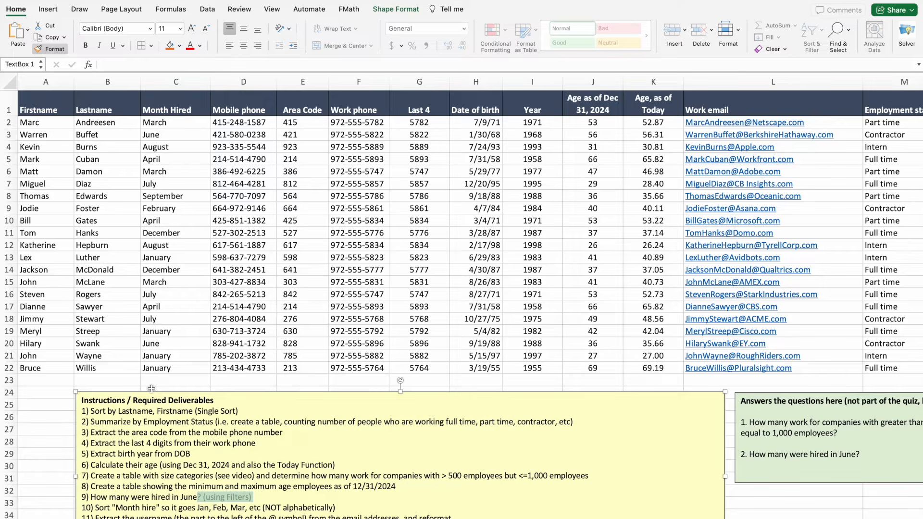
pyautogui.click(150, 188)
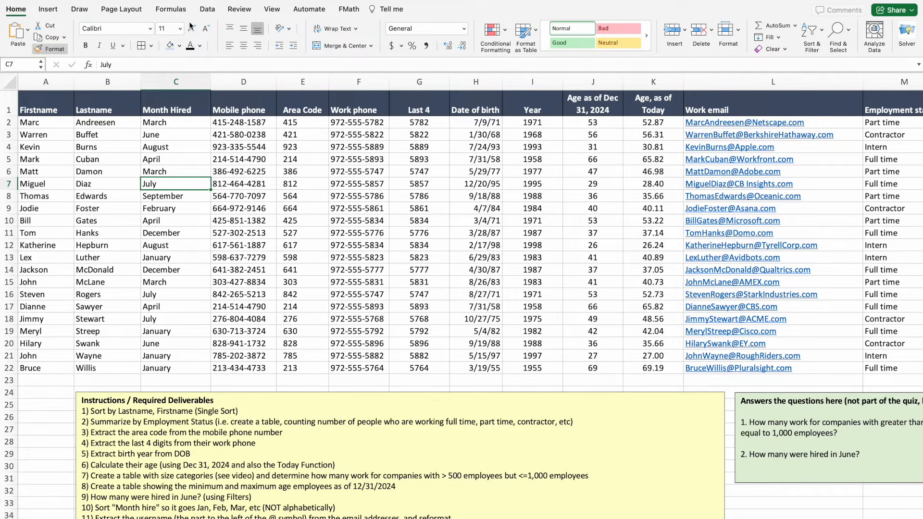
# Turn on filters for the employee table headers.
pyautogui.click(207, 10)
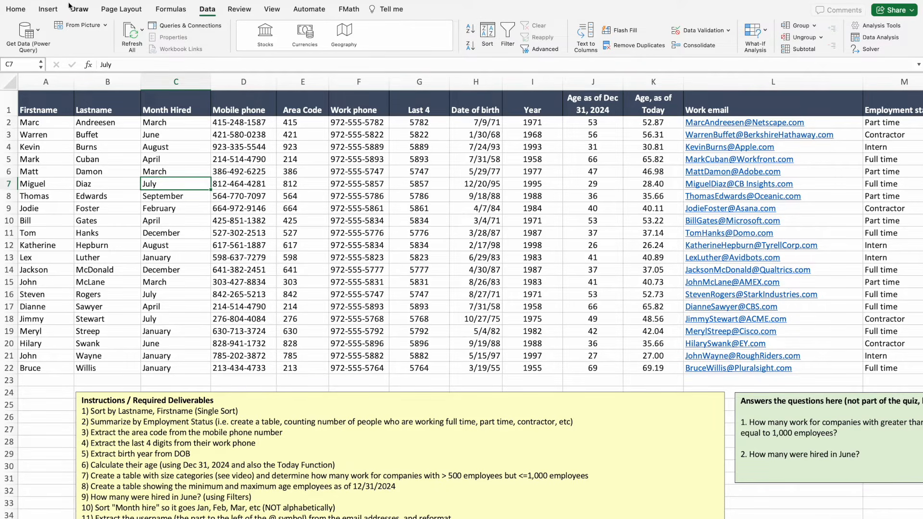
pyautogui.click(509, 33)
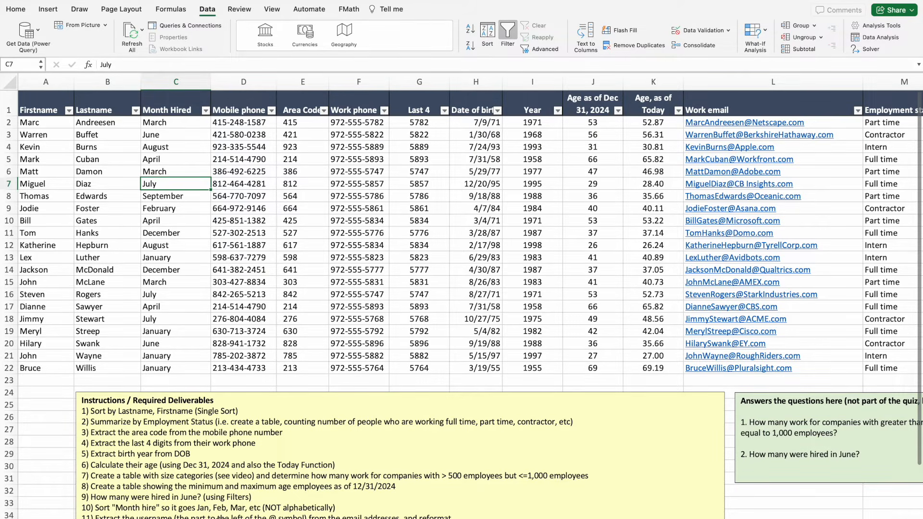
pyautogui.hscroll(6, 222, 517)
pyautogui.hscroll(-6, 417, 516)
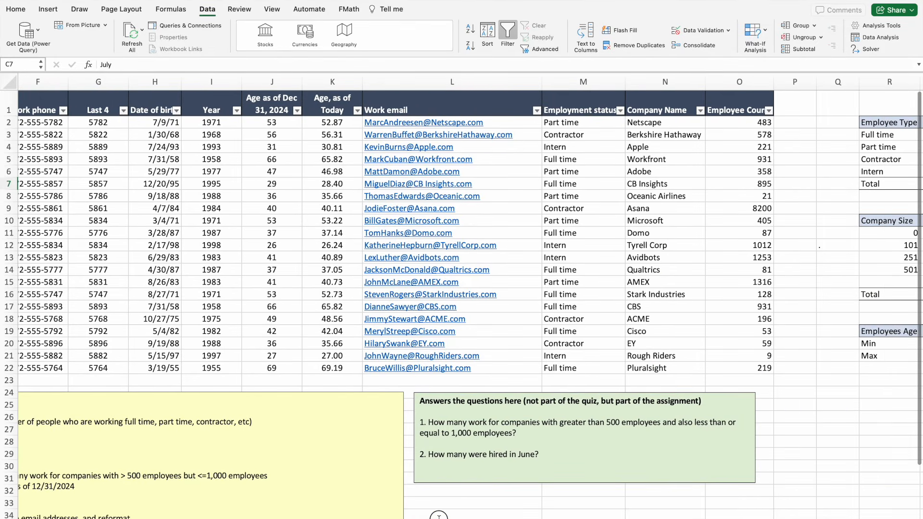
pyautogui.hscroll(8, 644, 511)
pyautogui.hscroll(-7, 625, 511)
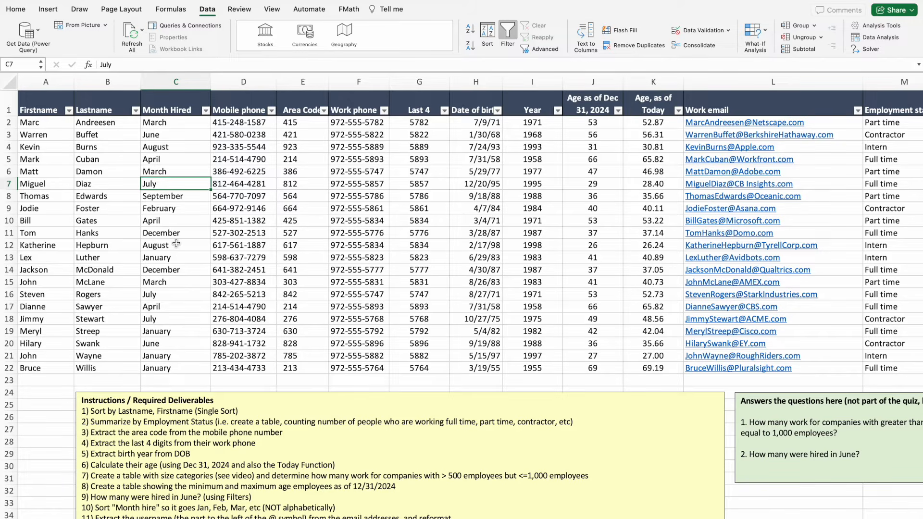
# Filter Month Hired to June only, leaving two employees visible.
pyautogui.click(206, 111)
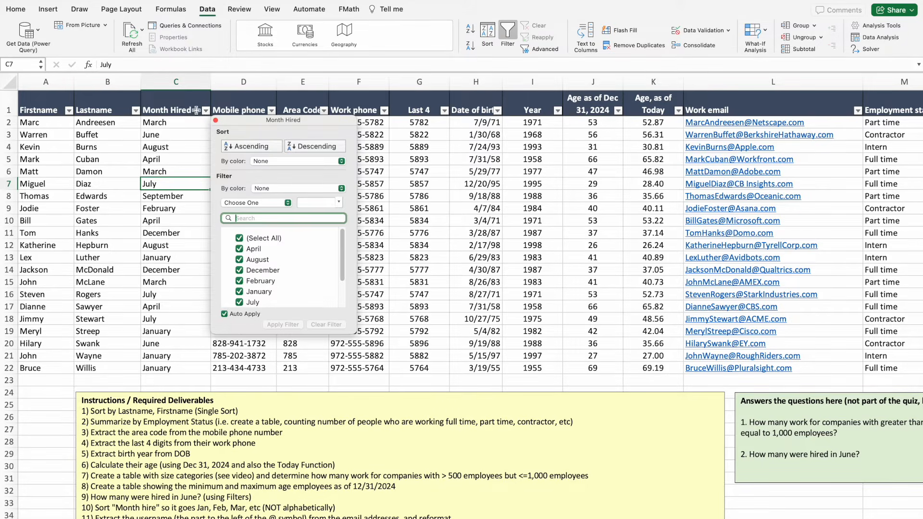
pyautogui.scroll(-2, 277, 264)
pyautogui.scroll(2, 278, 263)
pyautogui.scroll(-1, 260, 260)
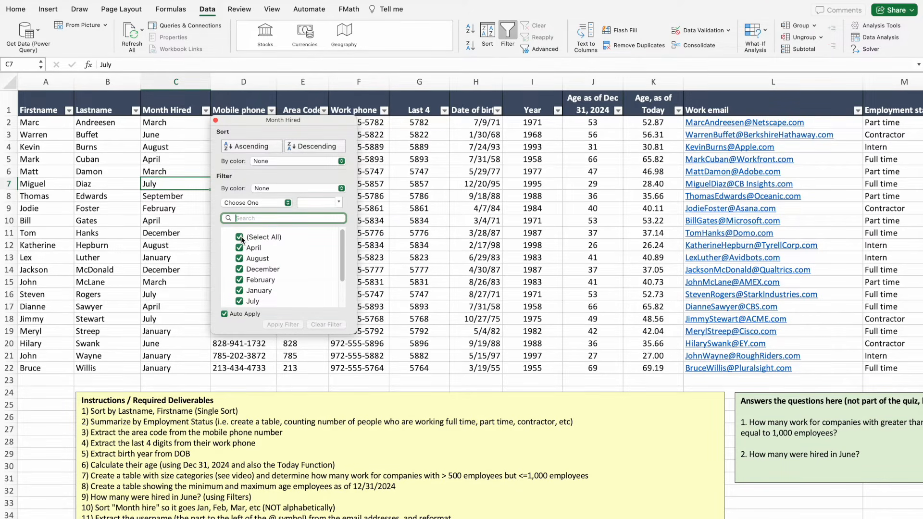
pyautogui.click(239, 237)
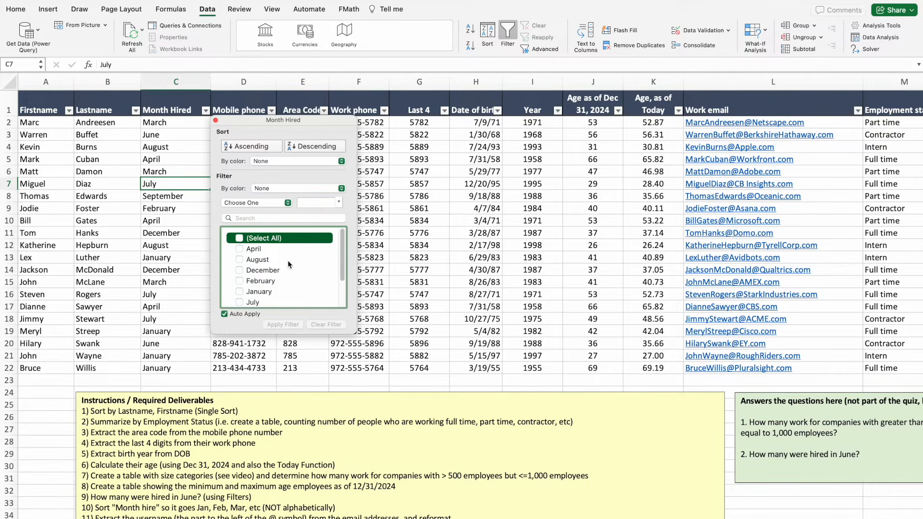
pyautogui.scroll(-3, 289, 265)
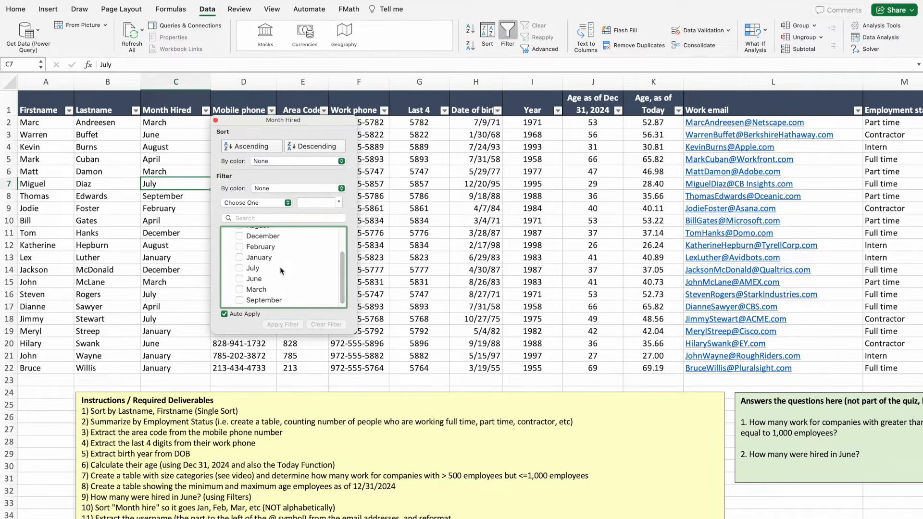
pyautogui.click(241, 280)
pyautogui.click(252, 369)
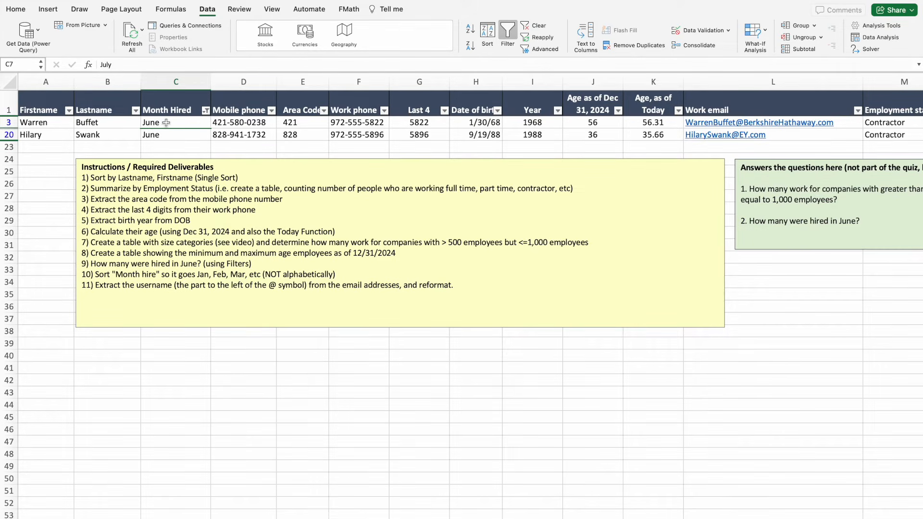
# Fill the two June Month Hired cells (C3 and C20) light orange.
pyautogui.moveTo(166, 122); pyautogui.dragTo(165, 134)
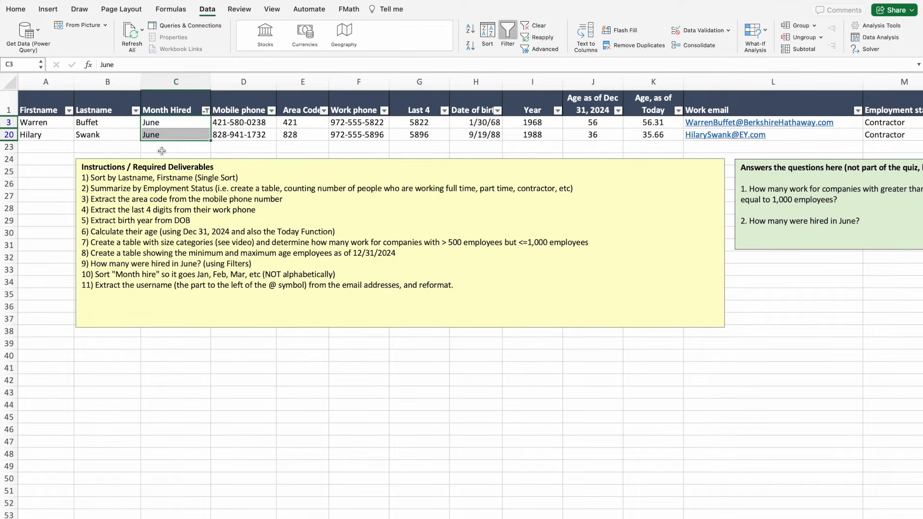
pyautogui.click(18, 12)
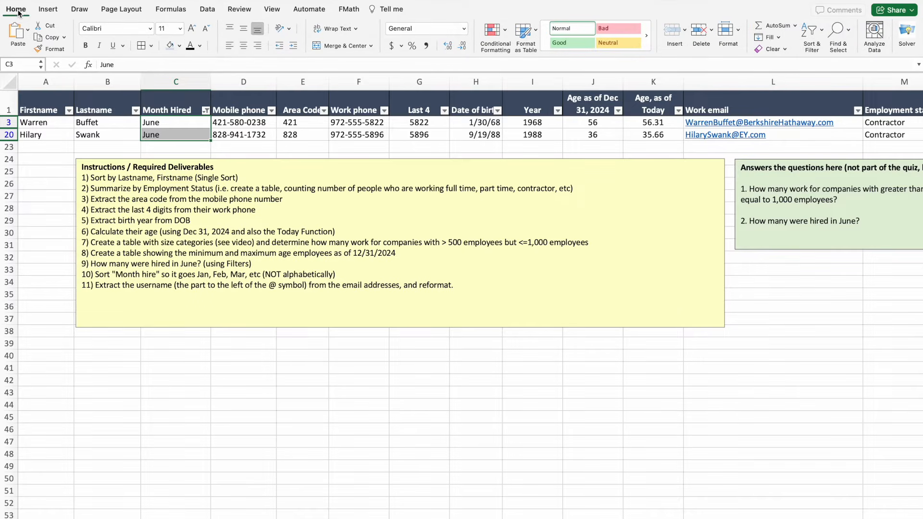
pyautogui.click(180, 46)
pyautogui.click(221, 105)
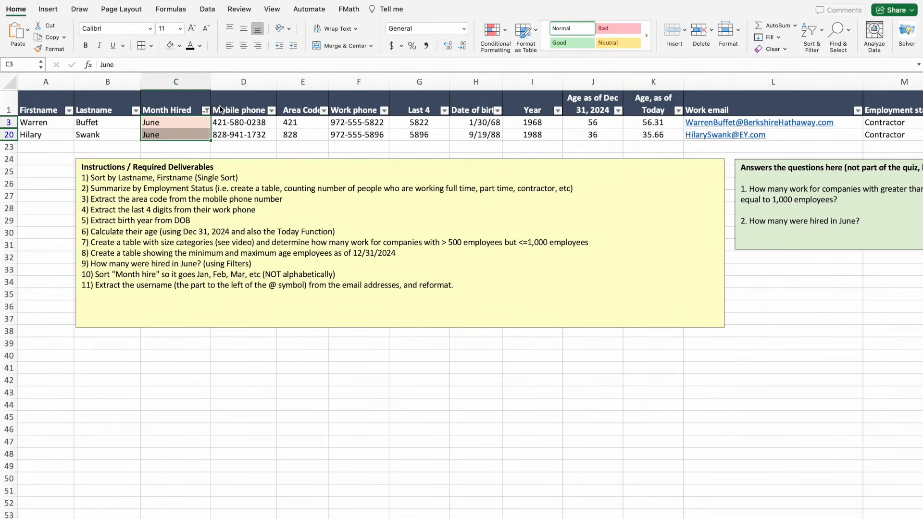
pyautogui.click(122, 147)
pyautogui.click(163, 126)
pyautogui.moveTo(162, 126); pyautogui.dragTo(160, 134)
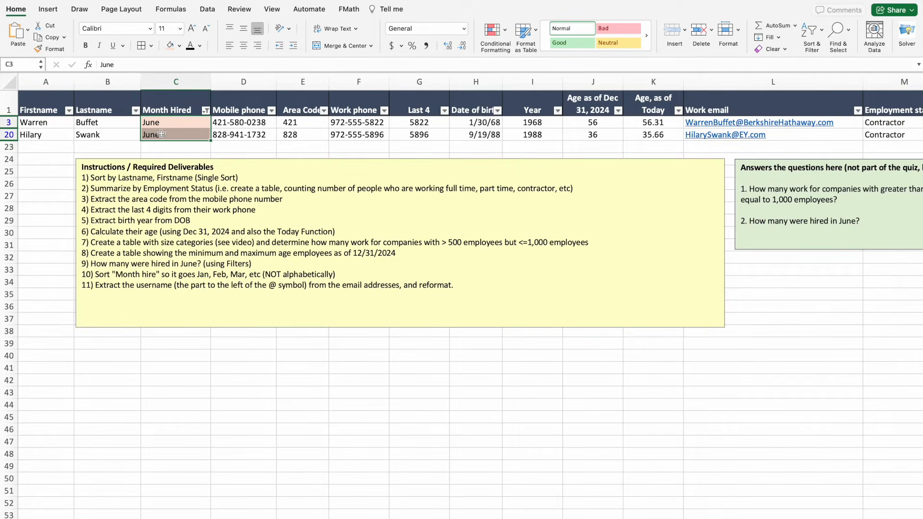
pyautogui.click(178, 47)
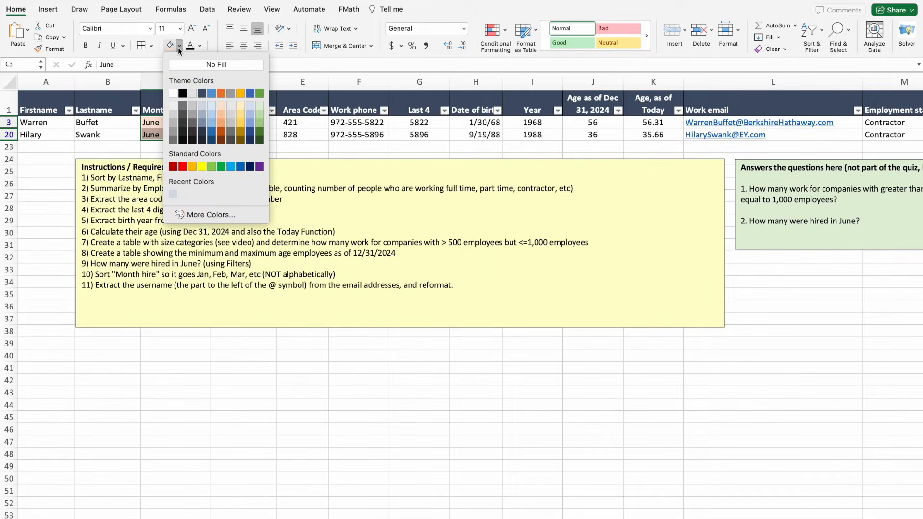
pyautogui.click(222, 108)
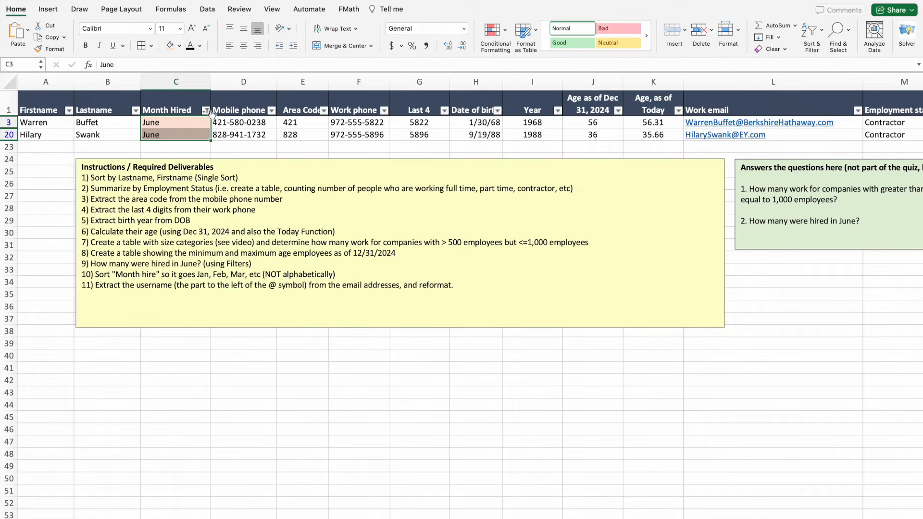
pyautogui.click(55, 167)
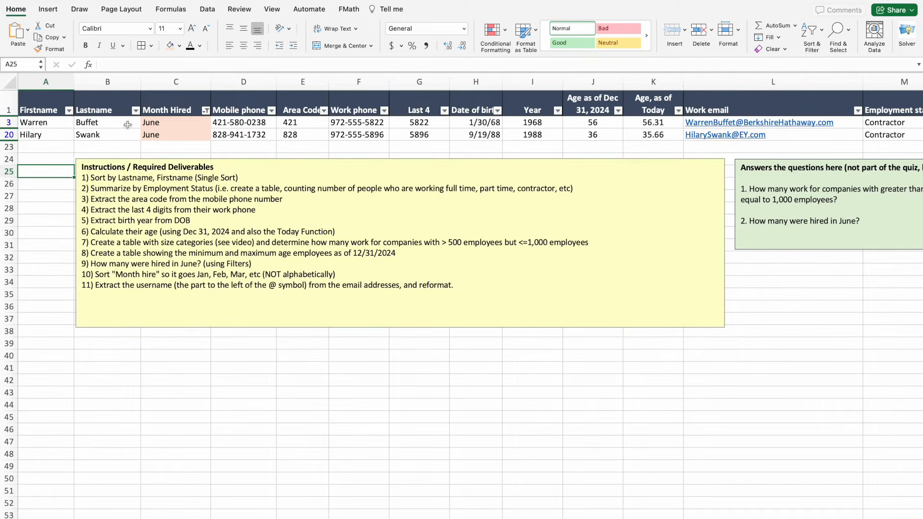
# Clear the June filter and turn off filtering so all 21 employees show.
pyautogui.click(206, 111)
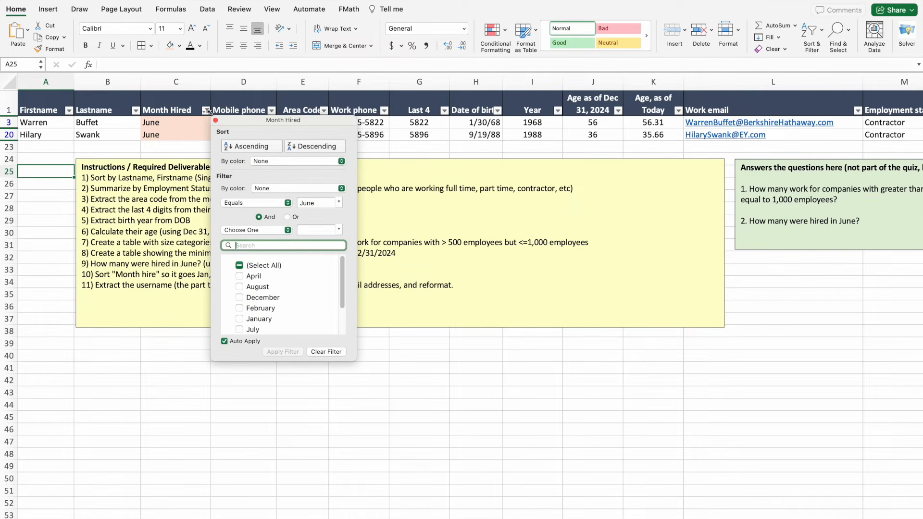
pyautogui.click(323, 351)
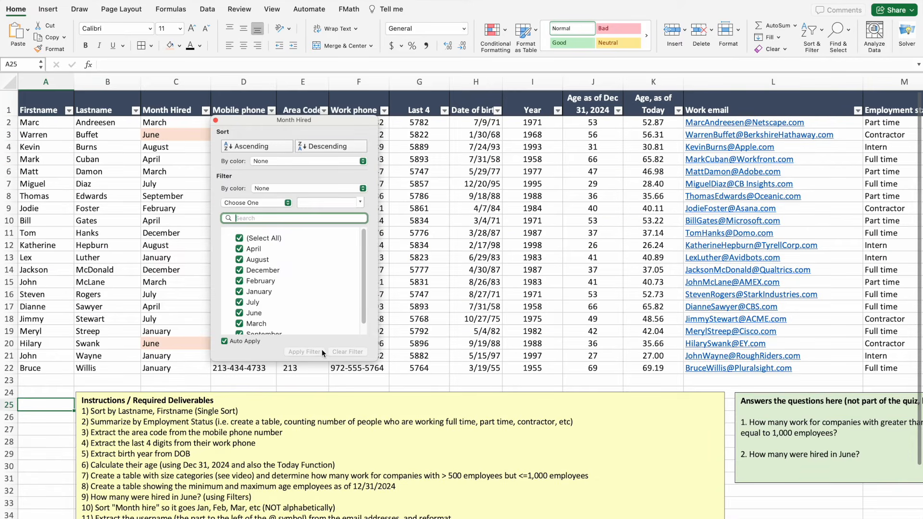
pyautogui.click(173, 383)
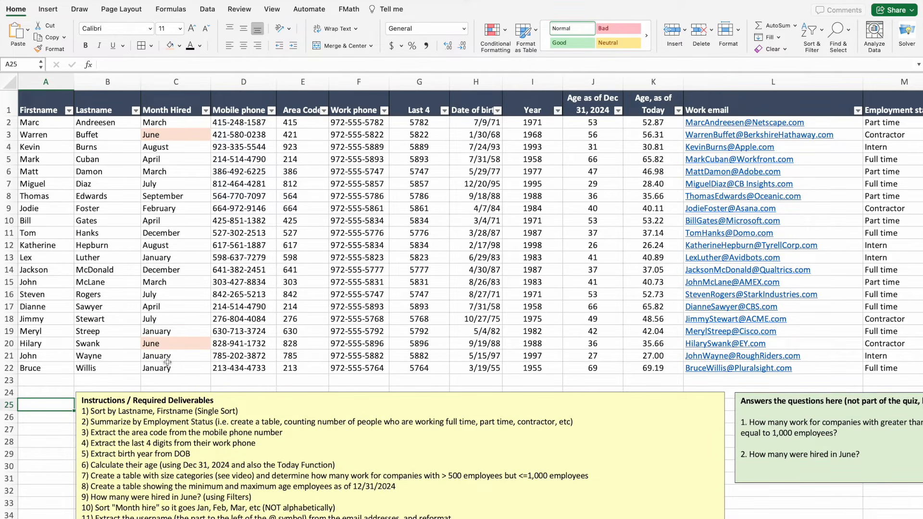
pyautogui.scroll(-1, 168, 363)
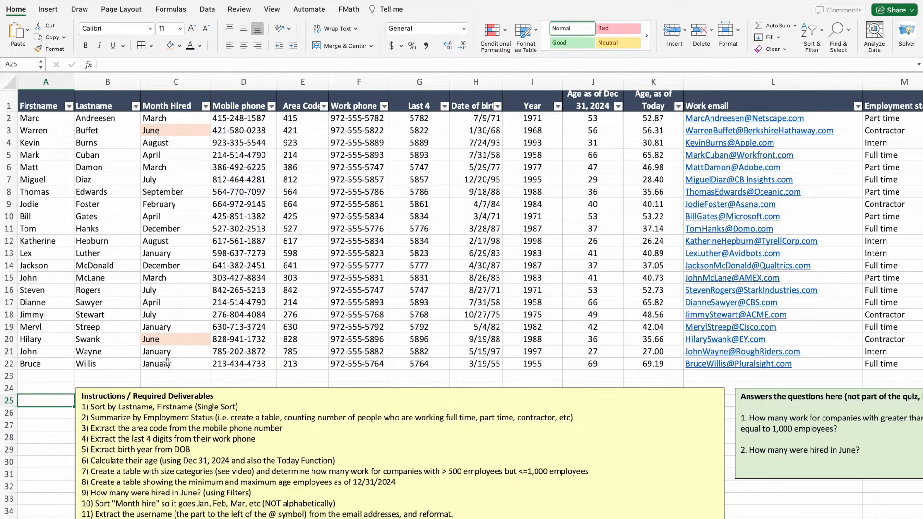
pyautogui.click(227, 220)
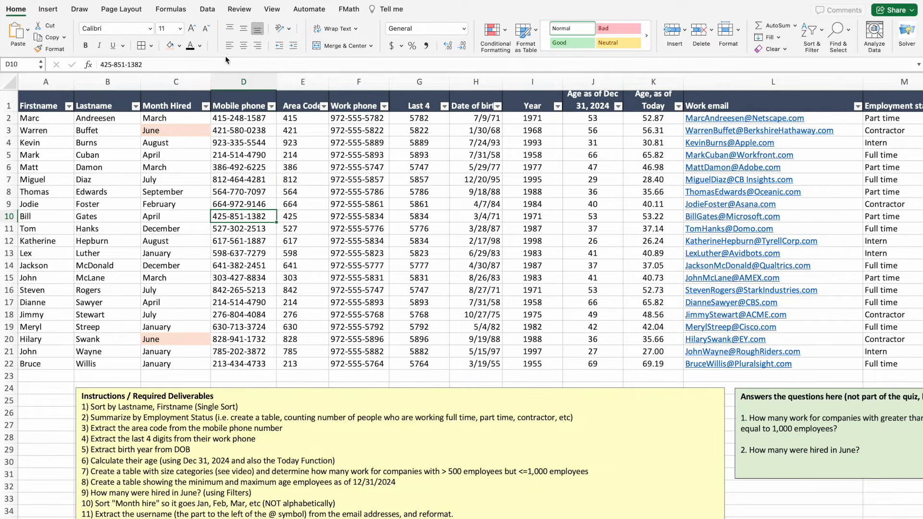
pyautogui.click(208, 9)
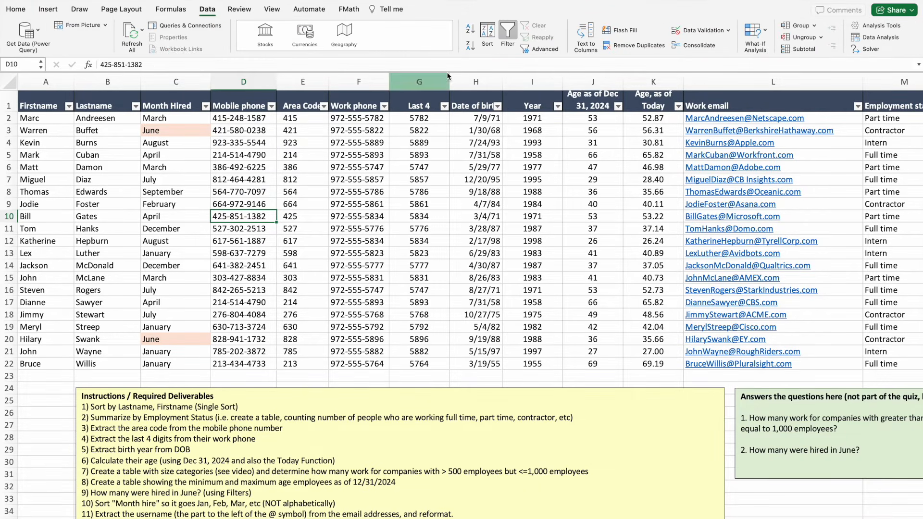
pyautogui.click(508, 33)
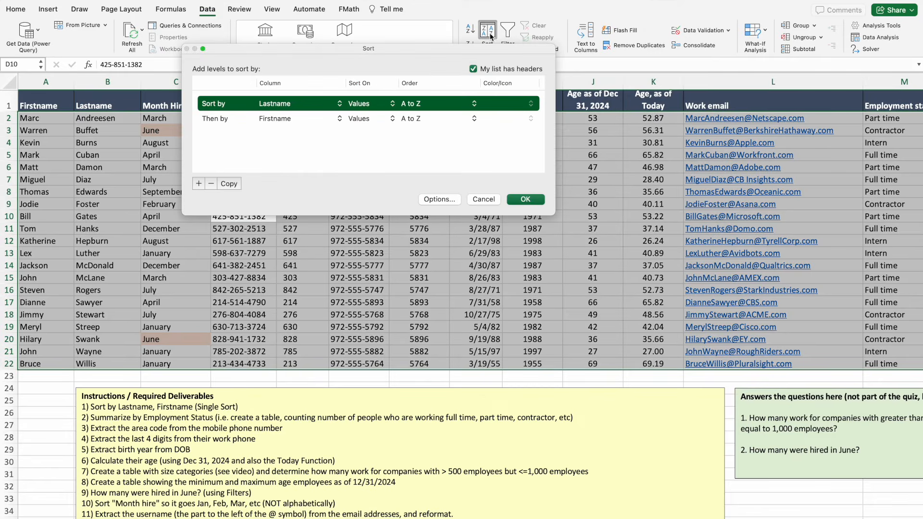
# Replace the Lastname and Firstname sort levels with one Month Hired A to Z sort.
pyautogui.click(489, 34)
pyautogui.click(210, 184)
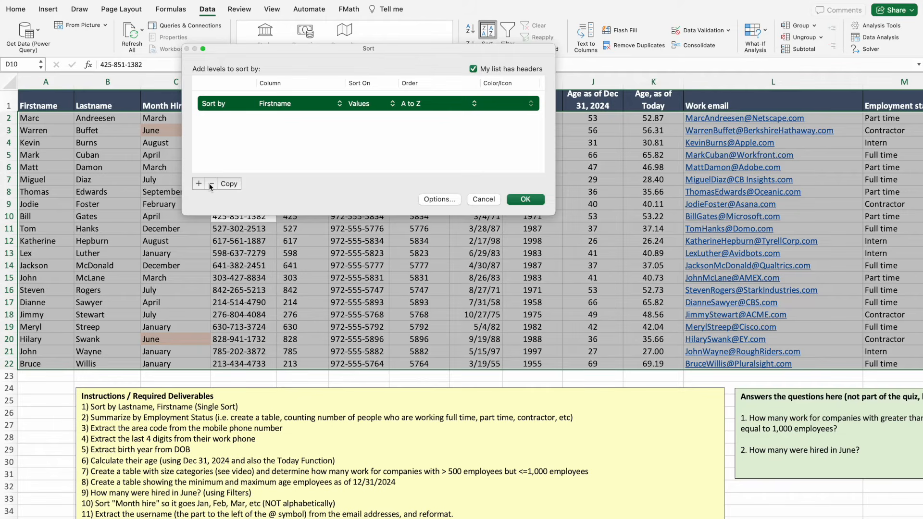
pyautogui.click(211, 184)
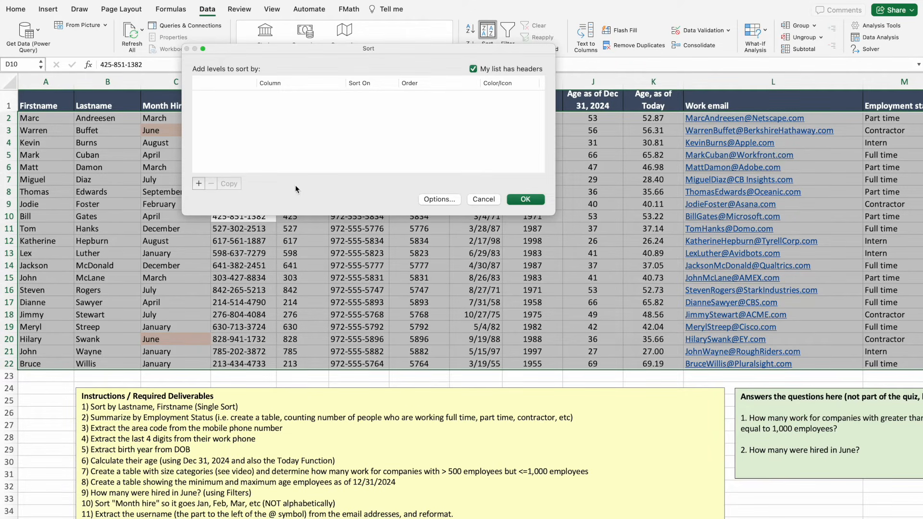
pyautogui.click(198, 184)
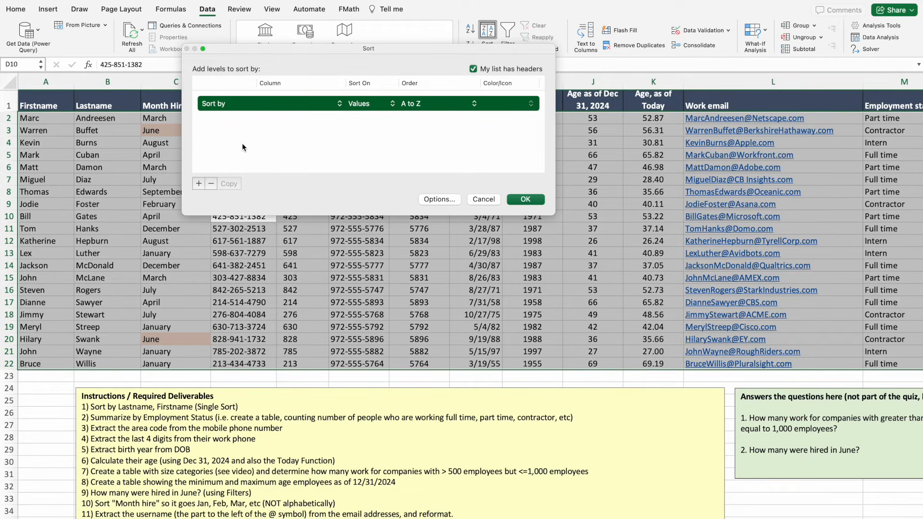
pyautogui.click(343, 103)
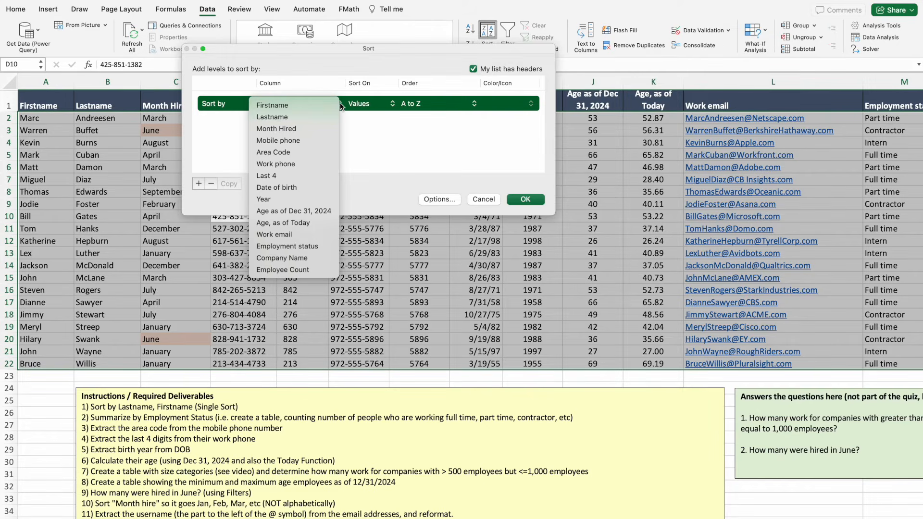
pyautogui.click(297, 128)
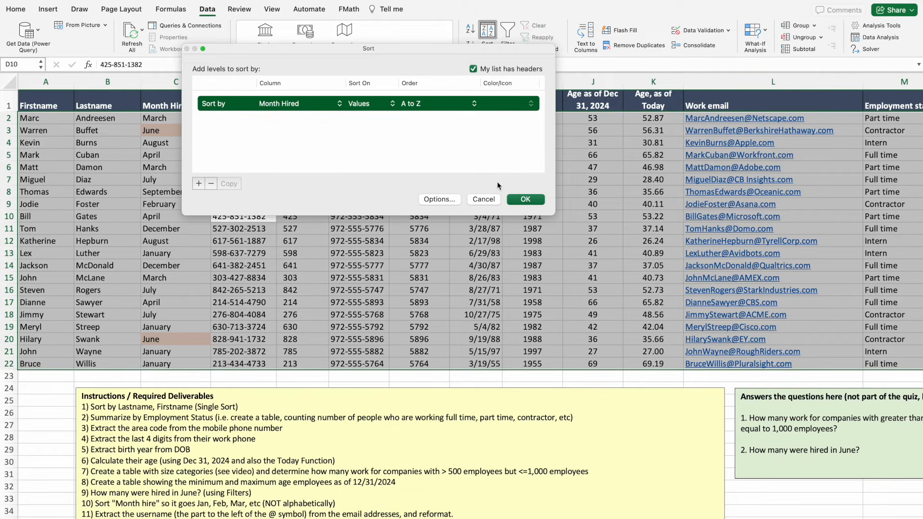
pyautogui.click(525, 199)
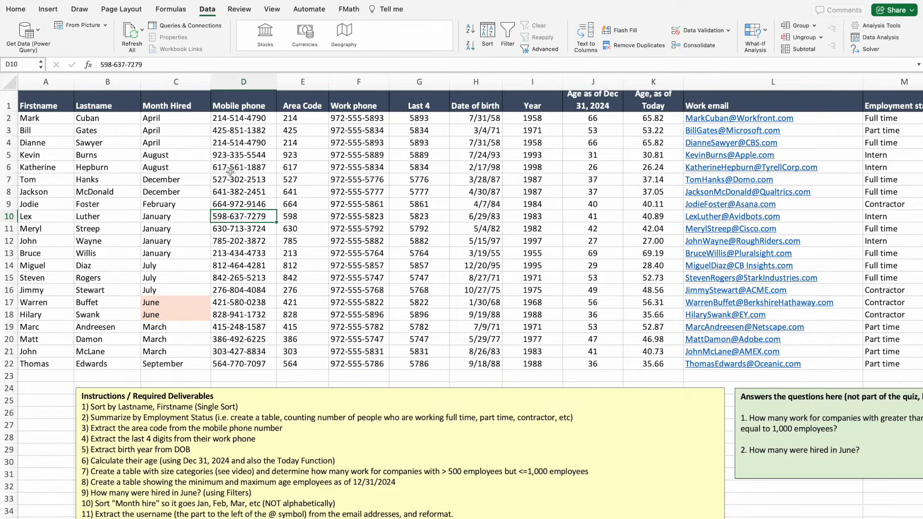
# Sort by Month Hired using the January–December custom list order.
pyautogui.click(487, 33)
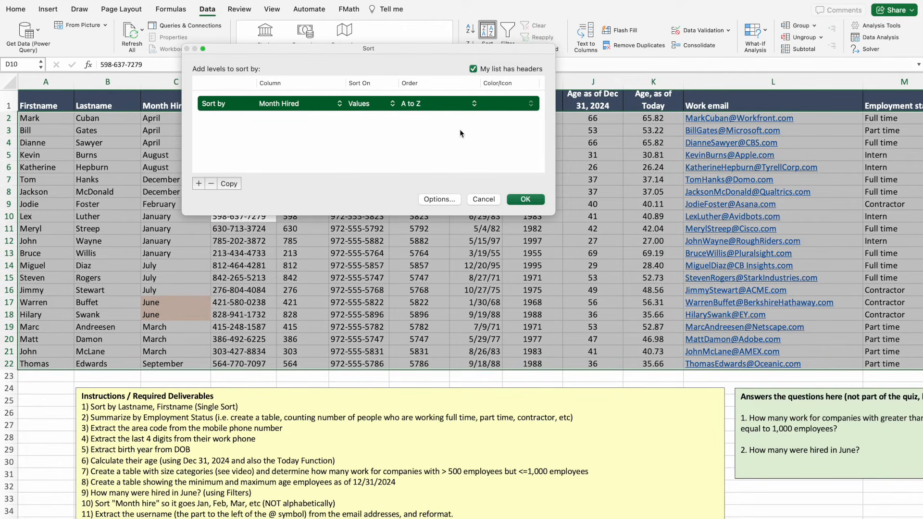
pyautogui.click(475, 107)
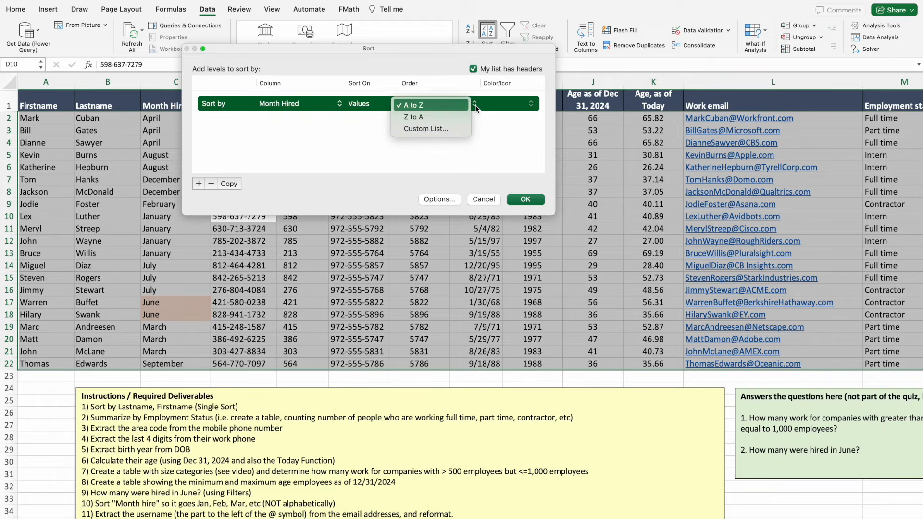
pyautogui.click(445, 128)
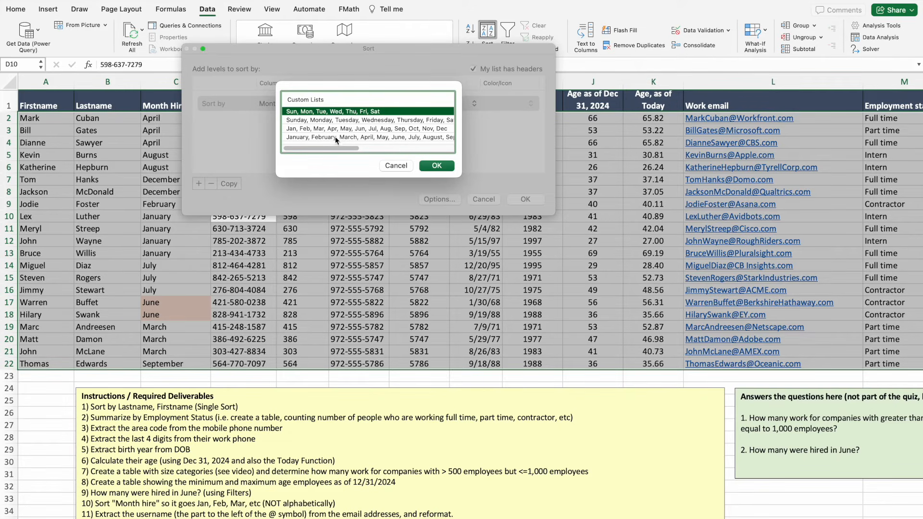
pyautogui.click(300, 137)
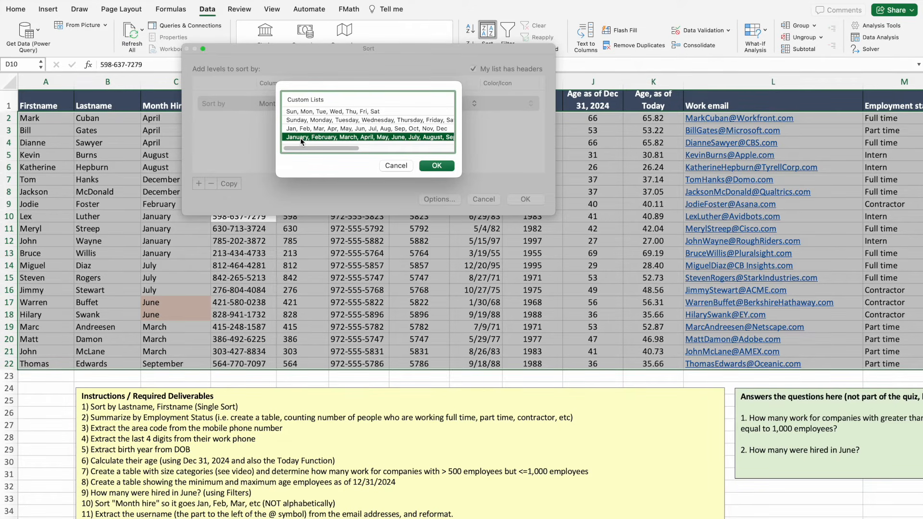
pyautogui.click(437, 166)
pyautogui.click(525, 200)
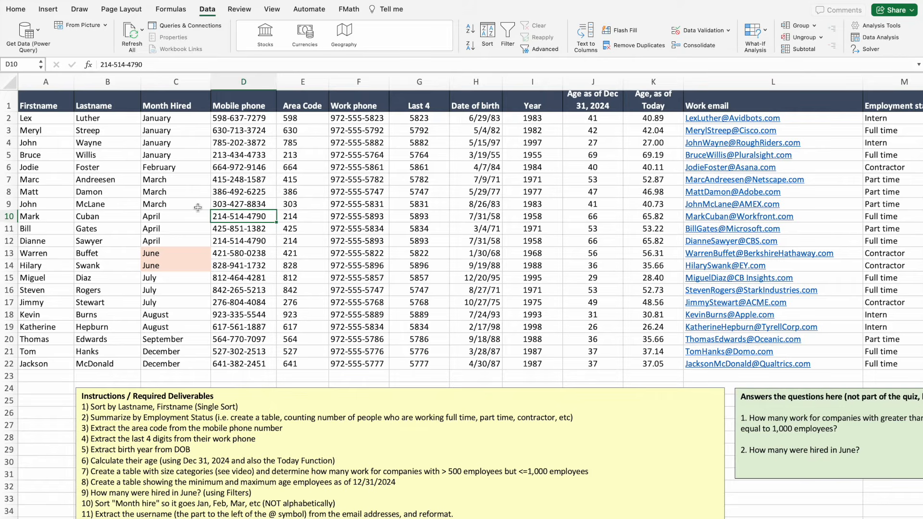
# Select the four January hires, then the two June hires in C13:C14.
pyautogui.moveTo(173, 120); pyautogui.dragTo(170, 153)
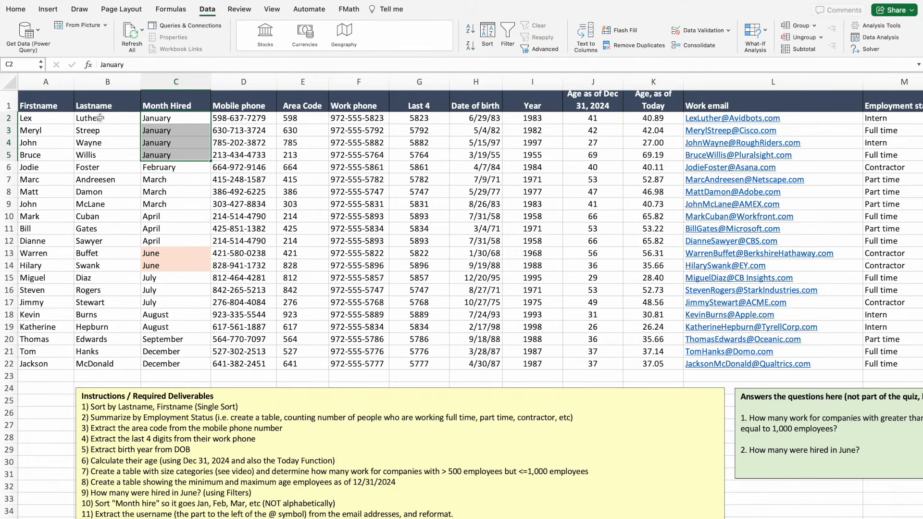
pyautogui.moveTo(99, 118); pyautogui.dragTo(103, 153)
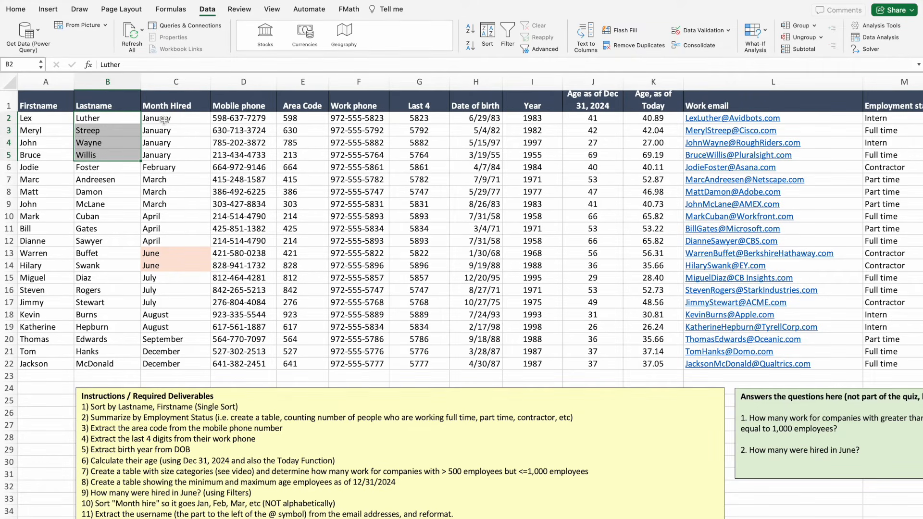
pyautogui.moveTo(158, 121); pyautogui.dragTo(161, 155)
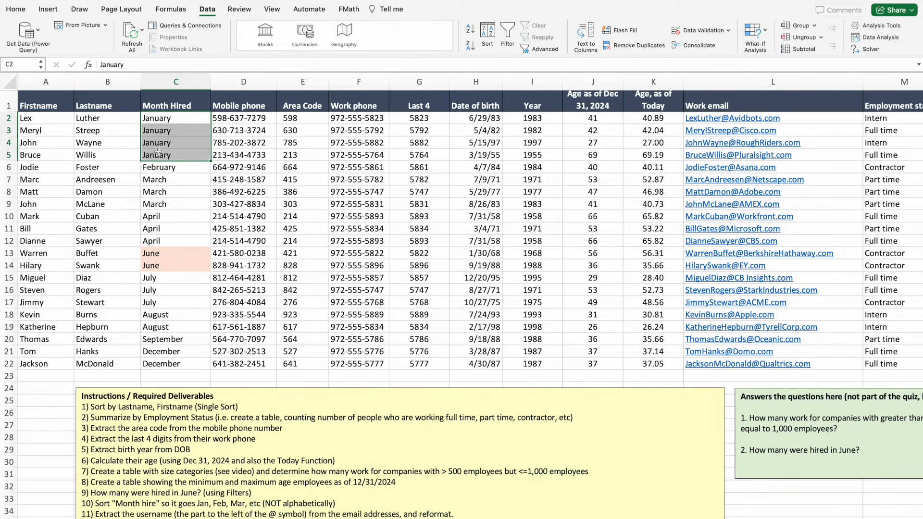
pyautogui.moveTo(156, 253); pyautogui.dragTo(158, 267)
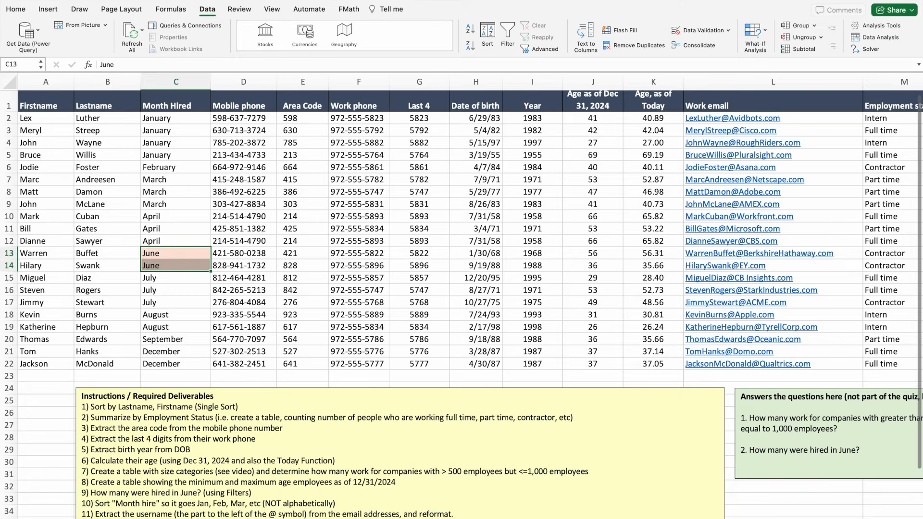
# Insert a blank column M before Employment status and title it Username.
pyautogui.hscroll(10, 407, 470)
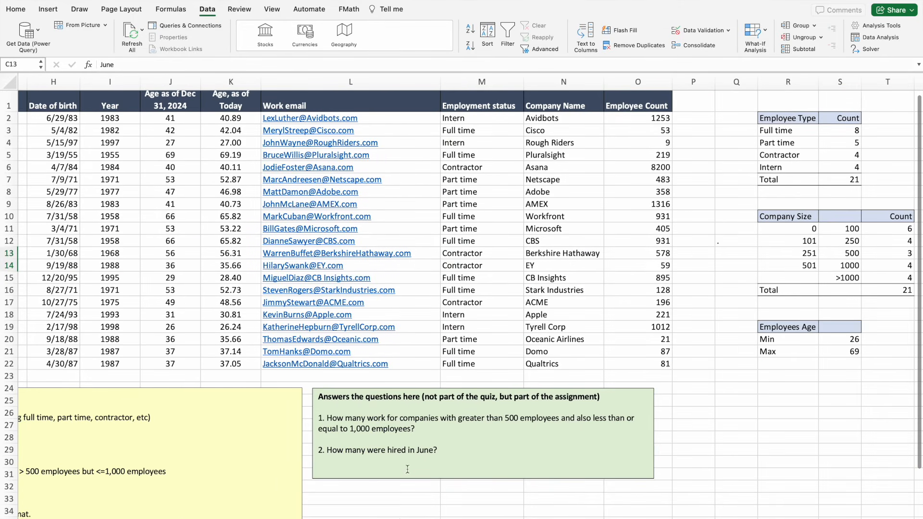
pyautogui.click(464, 82)
pyautogui.rightClick(465, 84)
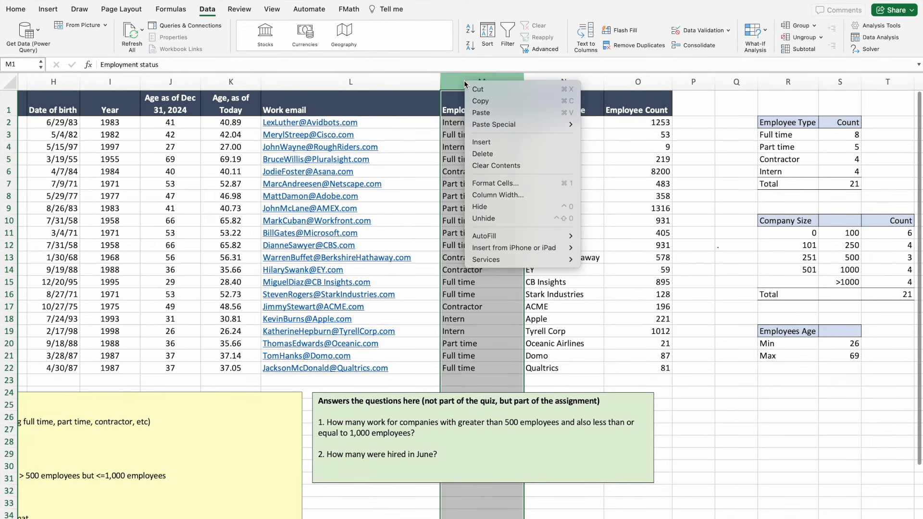
pyautogui.click(470, 142)
pyautogui.click(469, 113)
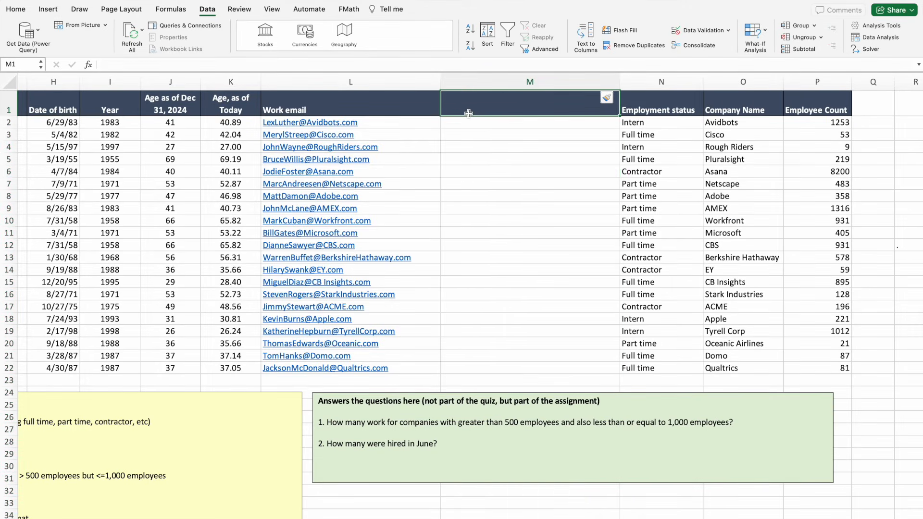
pyautogui.write('Username')
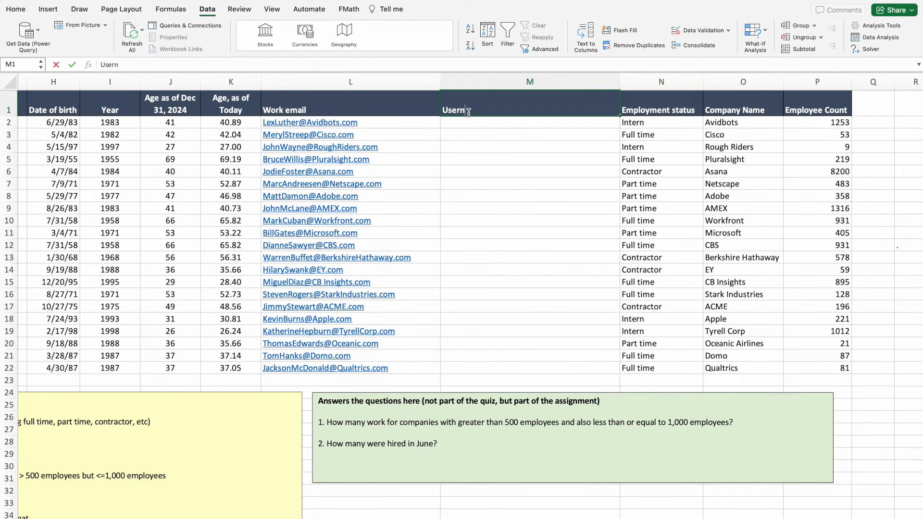
pyautogui.click(480, 129)
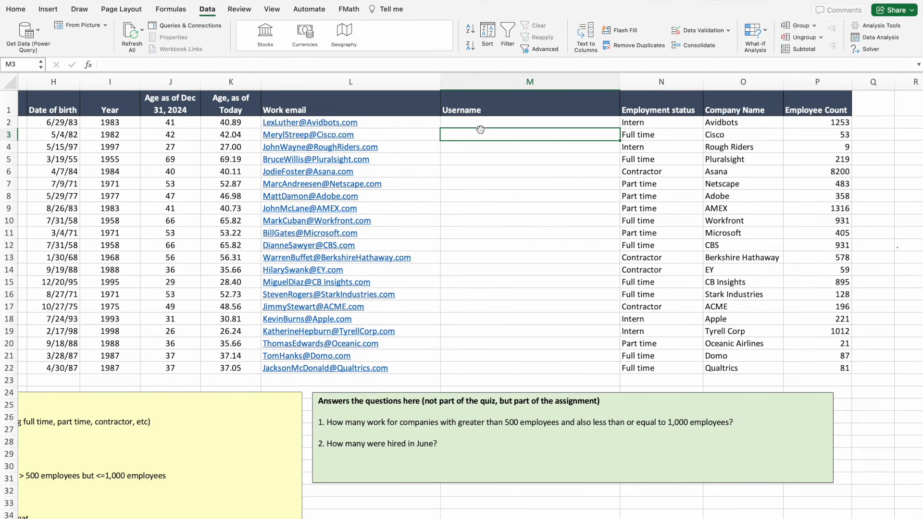
pyautogui.click(461, 122)
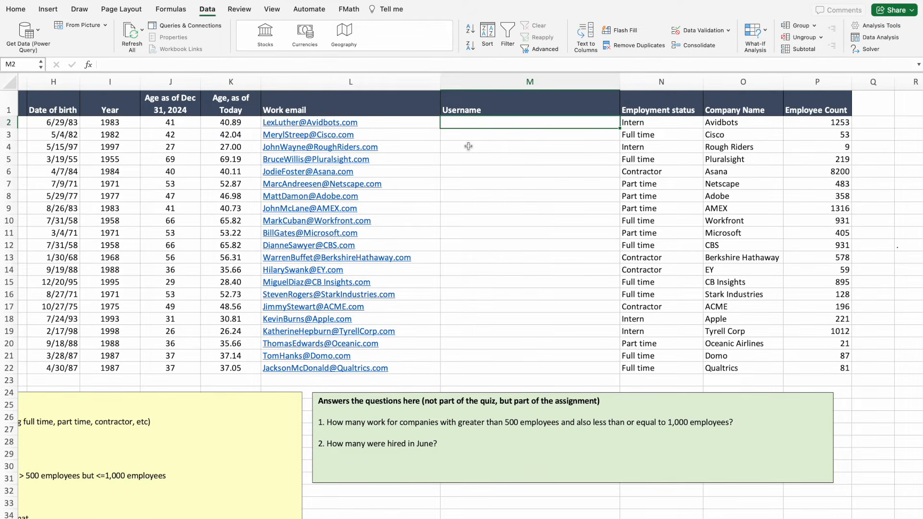
pyautogui.write('=')
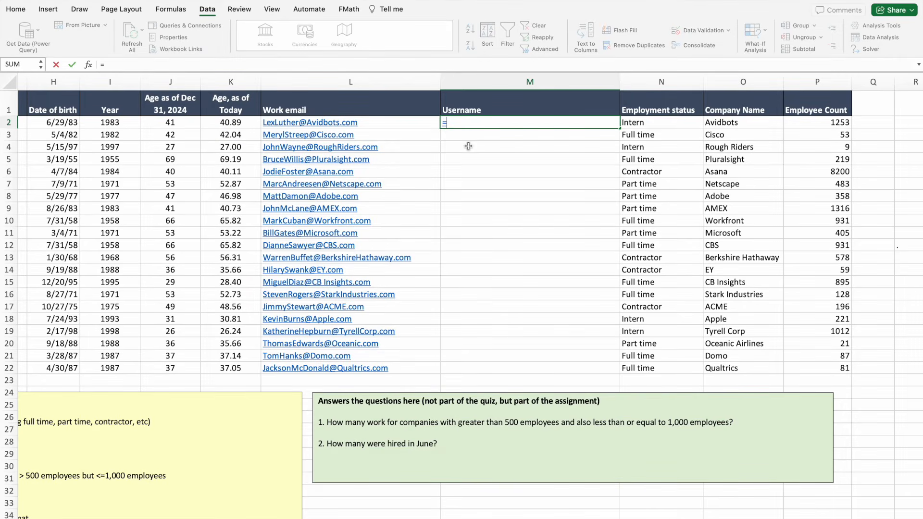
pyautogui.write('left')
pyautogui.doubleClick(461, 145)
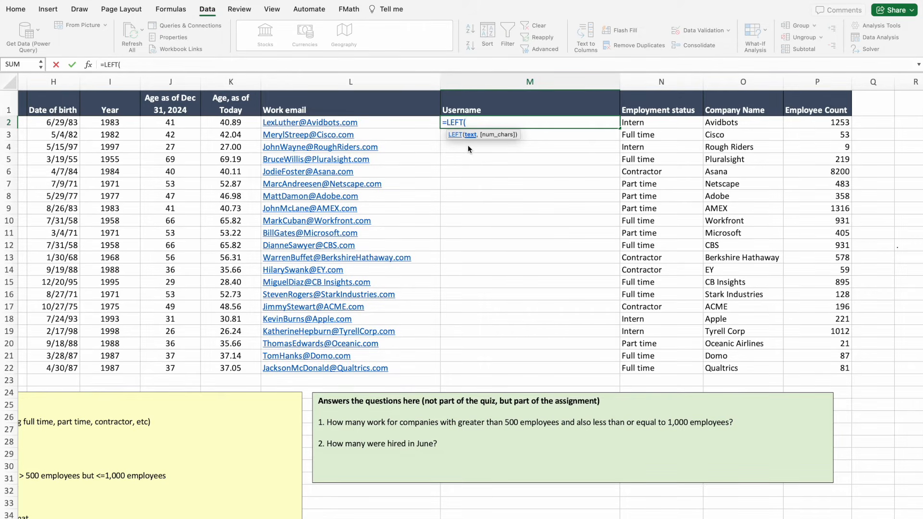
pyautogui.click(312, 123)
pyautogui.write(',')
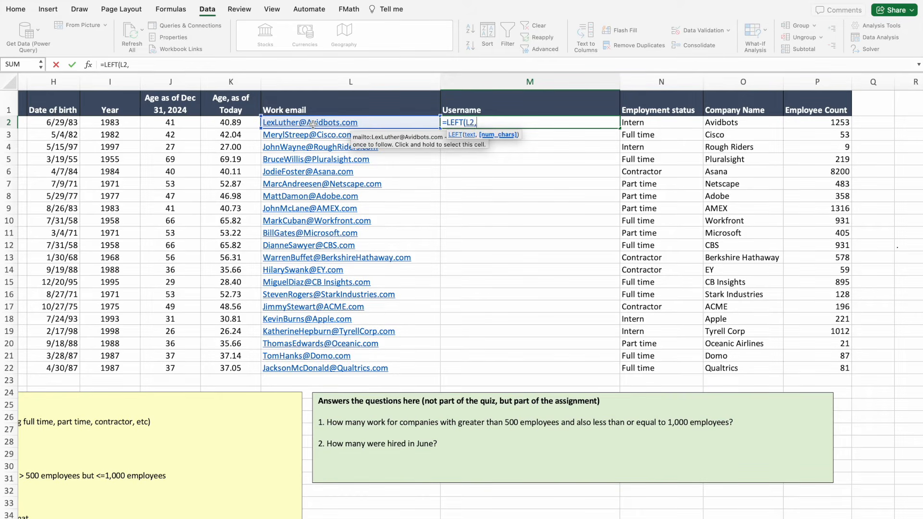
pyautogui.write('"@"')
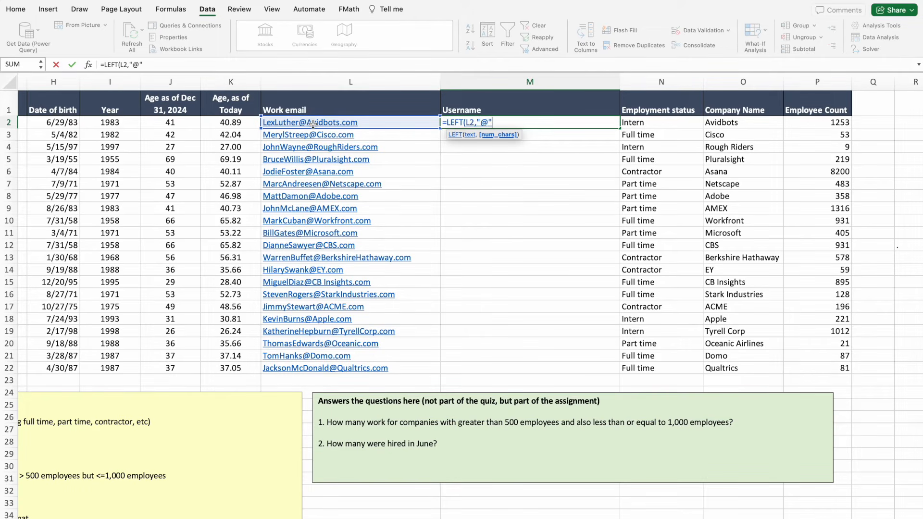
pyautogui.press('Return')
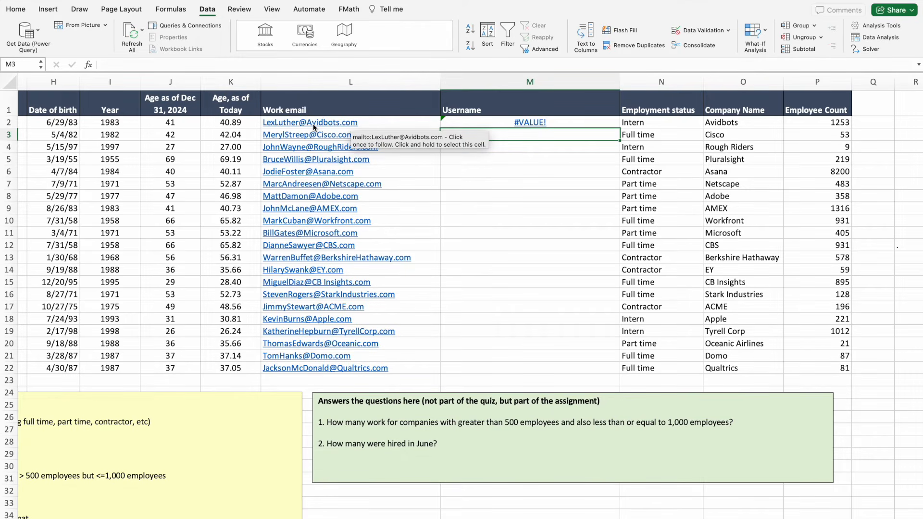
pyautogui.click(512, 123)
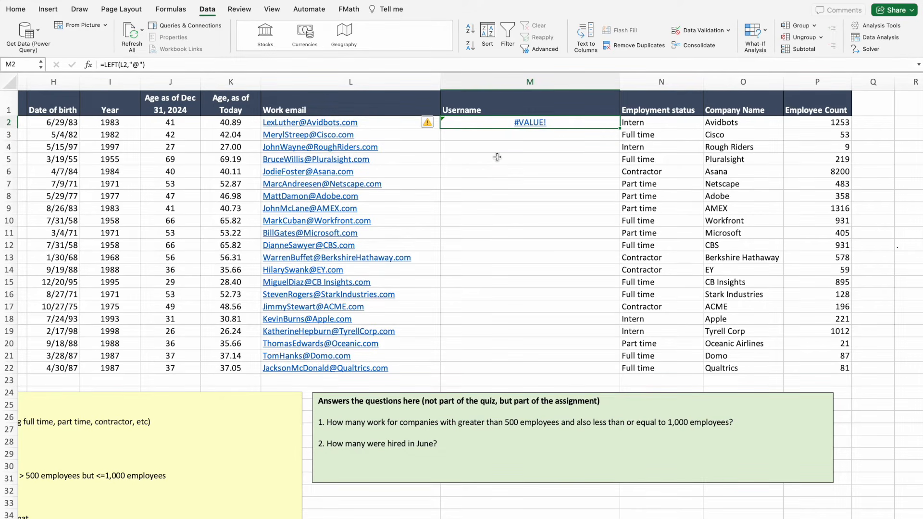
pyautogui.press('Delete')
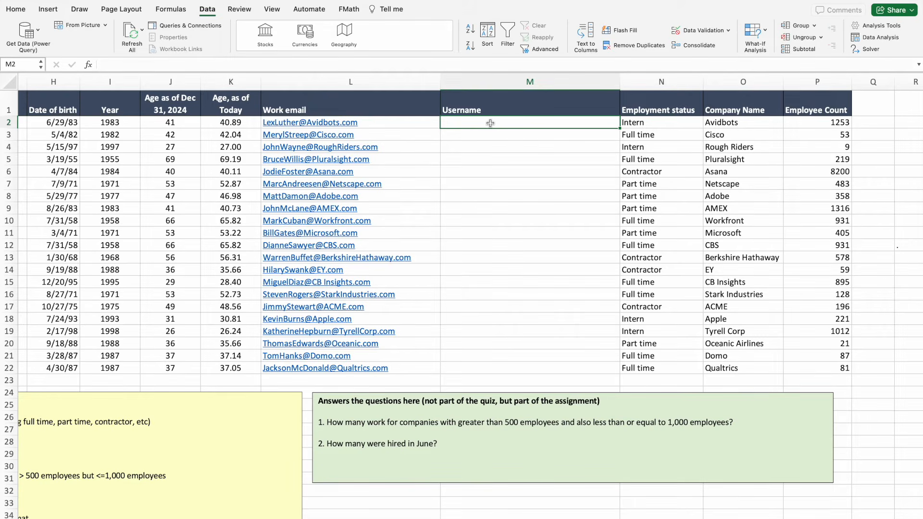
pyautogui.write('=left')
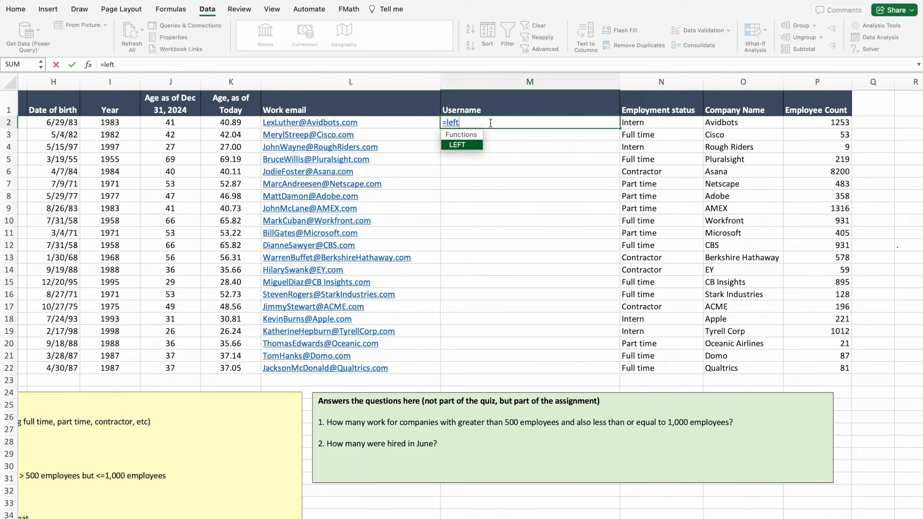
pyautogui.doubleClick(467, 143)
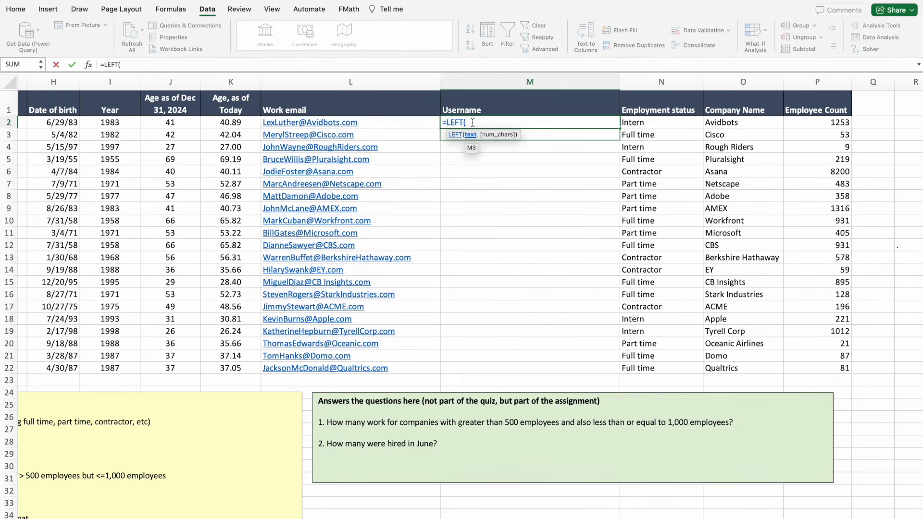
pyautogui.write('F')
pyautogui.write('in')
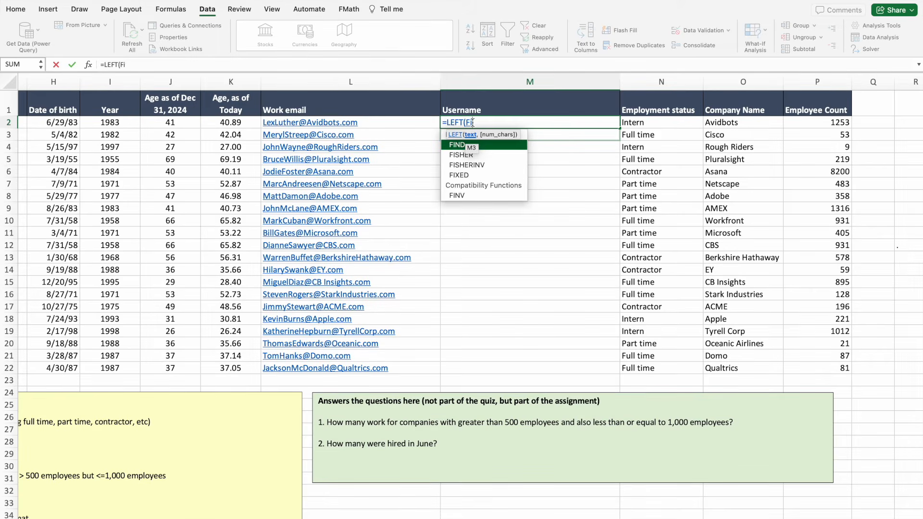
pyautogui.doubleClick(454, 144)
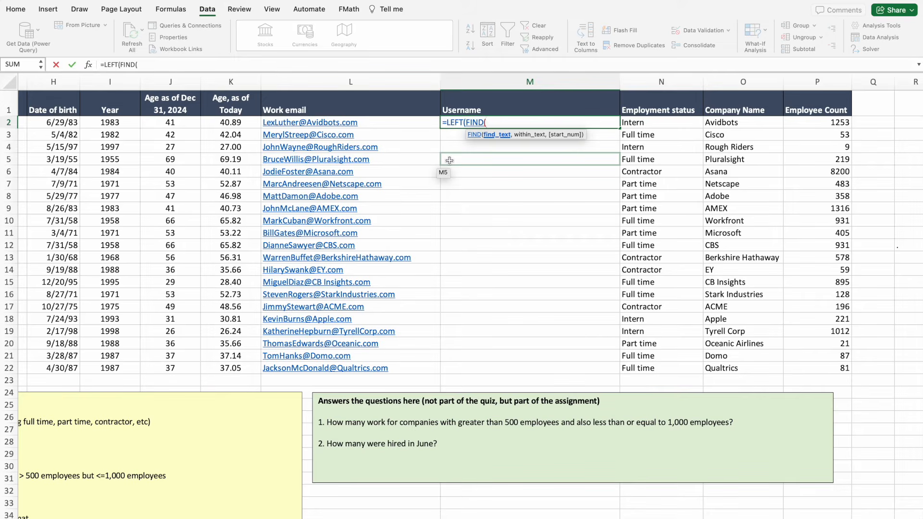
pyautogui.write('"@"')
pyautogui.write(',')
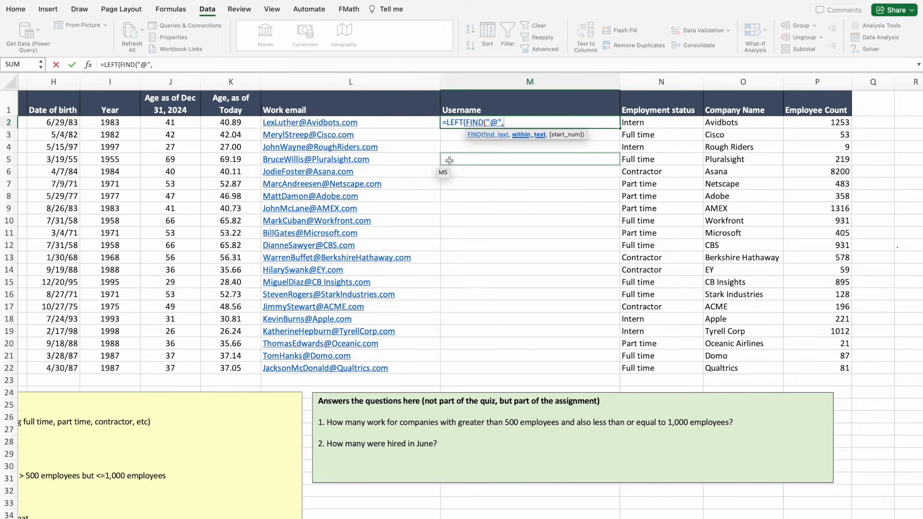
pyautogui.click(332, 123)
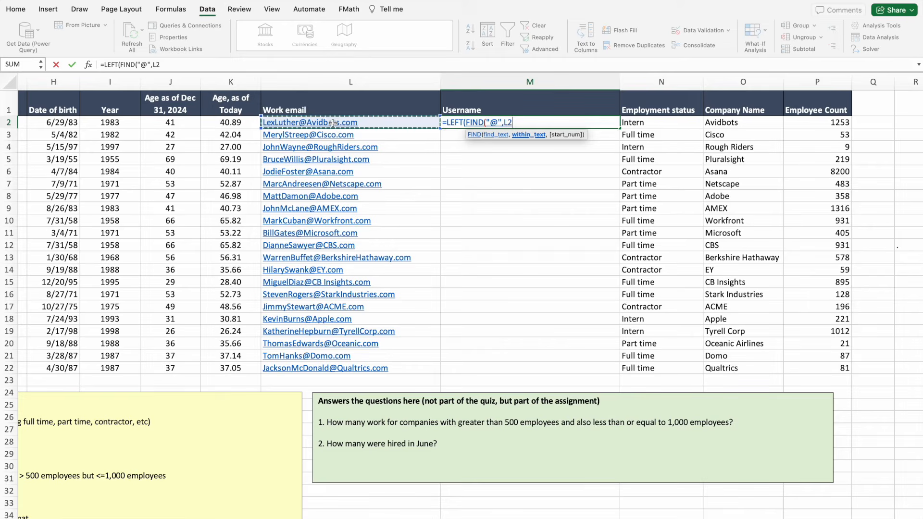
pyautogui.write('))')
pyautogui.press('Return')
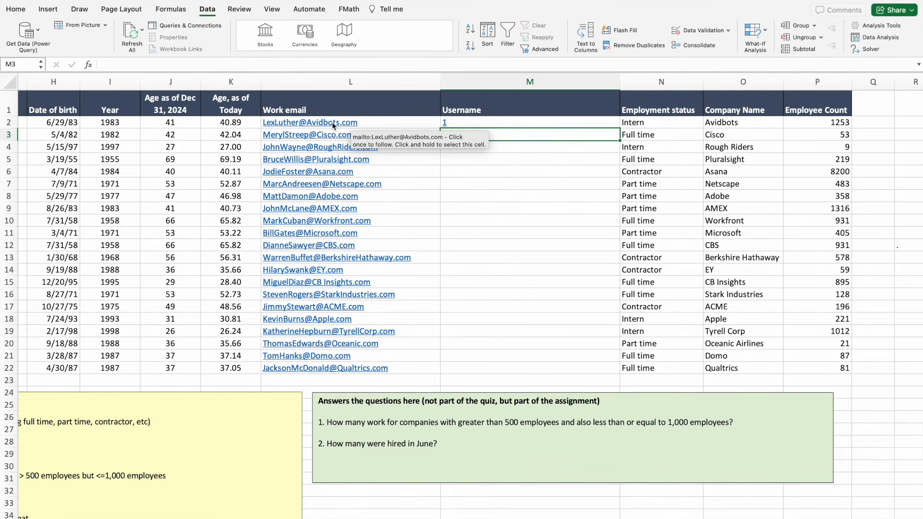
pyautogui.click(475, 121)
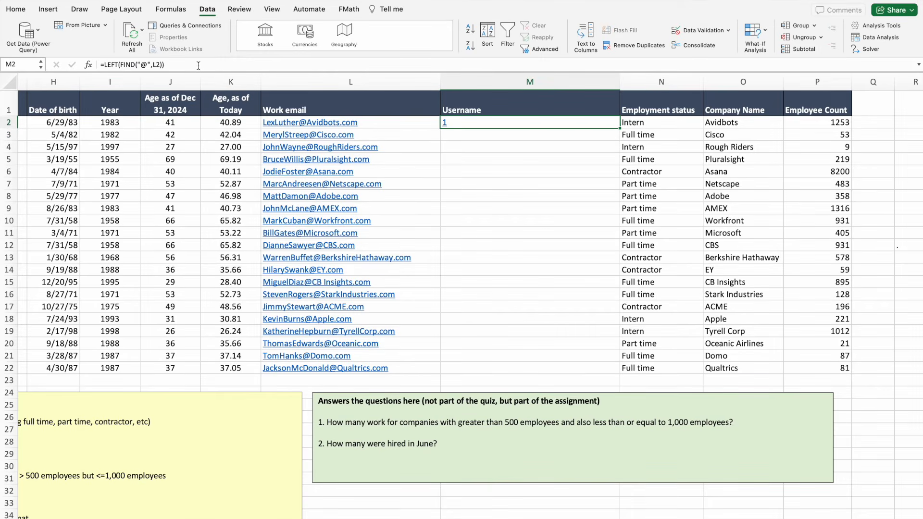
pyautogui.click(198, 65)
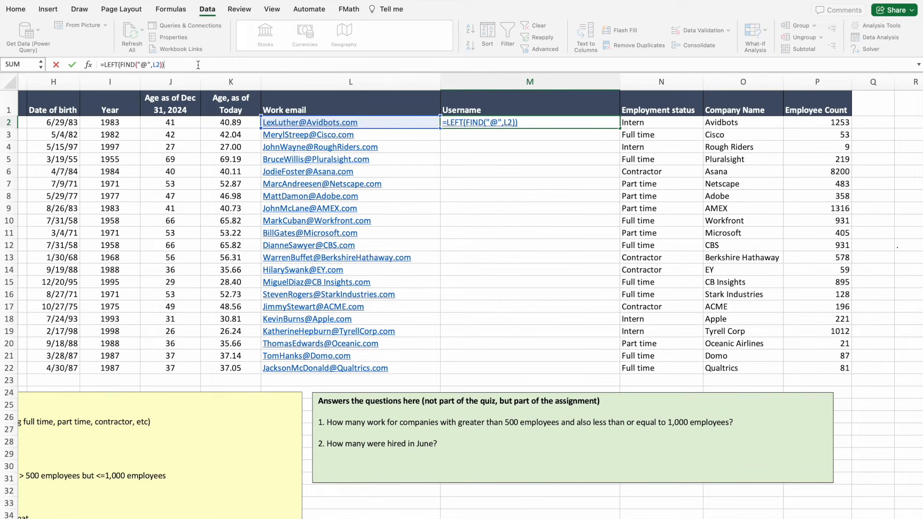
pyautogui.press('BackSpace')
pyautogui.press('BackSpace')
pyautogui.press('BackSpace')
pyautogui.press('BackSpace')
pyautogui.press('BackSpace')
pyautogui.press('BackSpace')
pyautogui.press('BackSpace')
pyautogui.press('BackSpace')
pyautogui.press('BackSpace')
pyautogui.press('BackSpace')
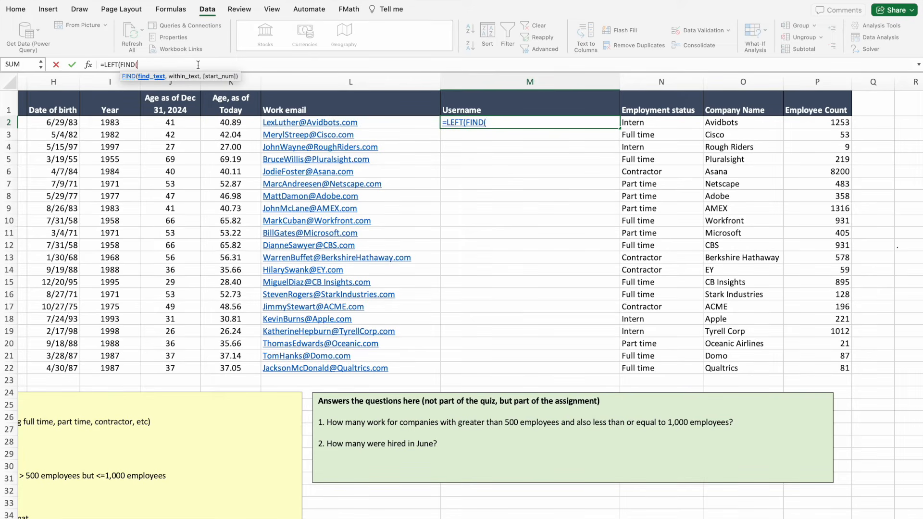
pyautogui.press('BackSpace')
pyautogui.press('BackSpace')
pyautogui.press('BackSpace')
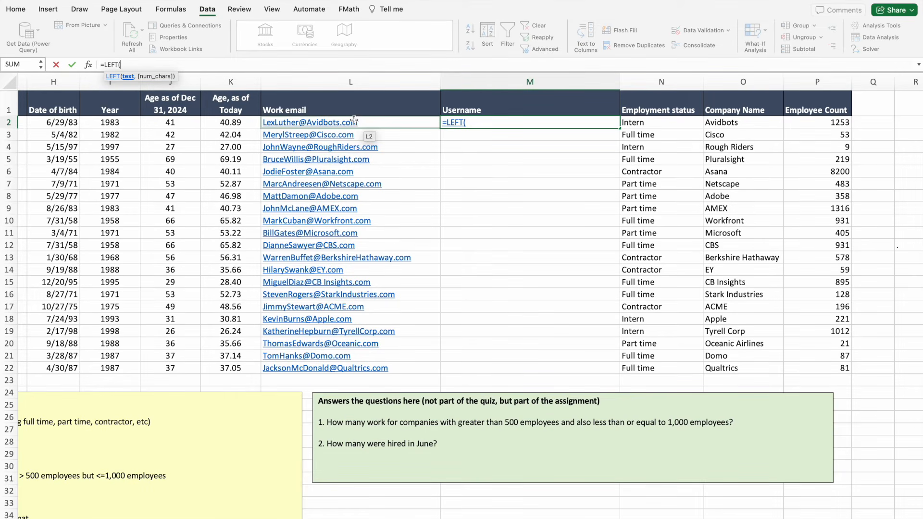
pyautogui.click(548, 173)
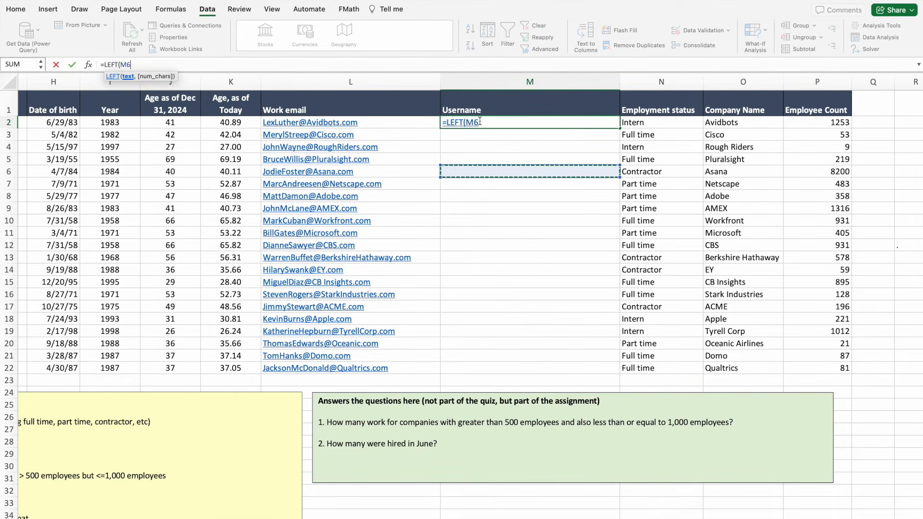
pyautogui.press('BackSpace')
pyautogui.press('BackSpace')
pyautogui.press('BackSpace')
pyautogui.press('BackSpace')
pyautogui.press('BackSpace')
pyautogui.press('BackSpace')
pyautogui.press('BackSpace')
pyautogui.press('BackSpace')
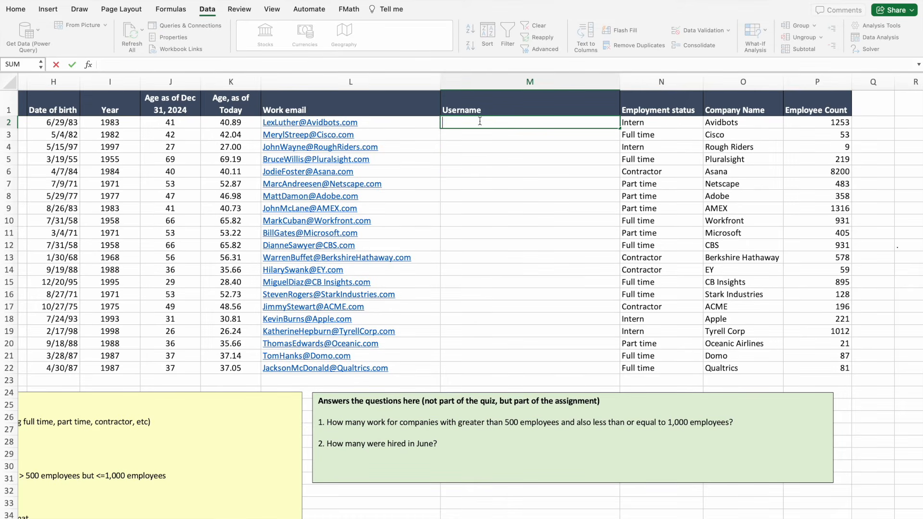
# Enter a LEFT/FIND formula in M2 extracting L2's email text up to the @.
pyautogui.press('Return')
pyautogui.click(469, 123)
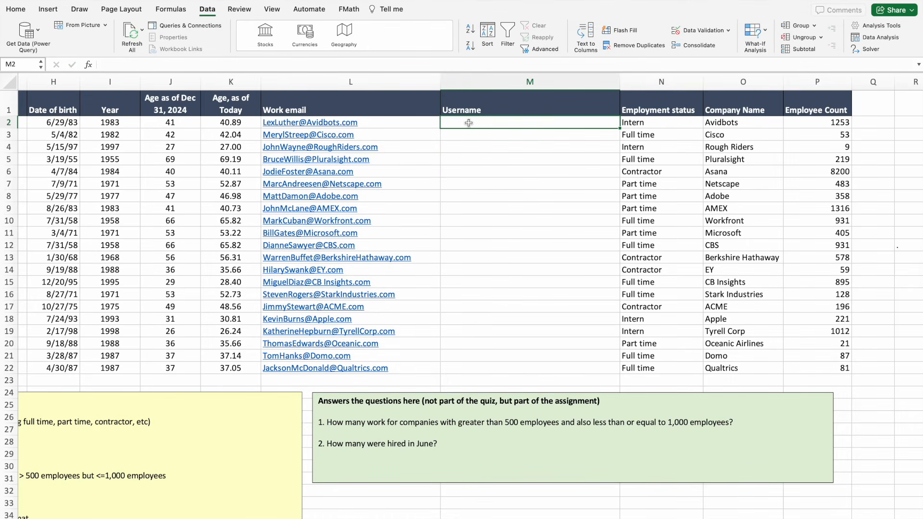
pyautogui.write('=Left')
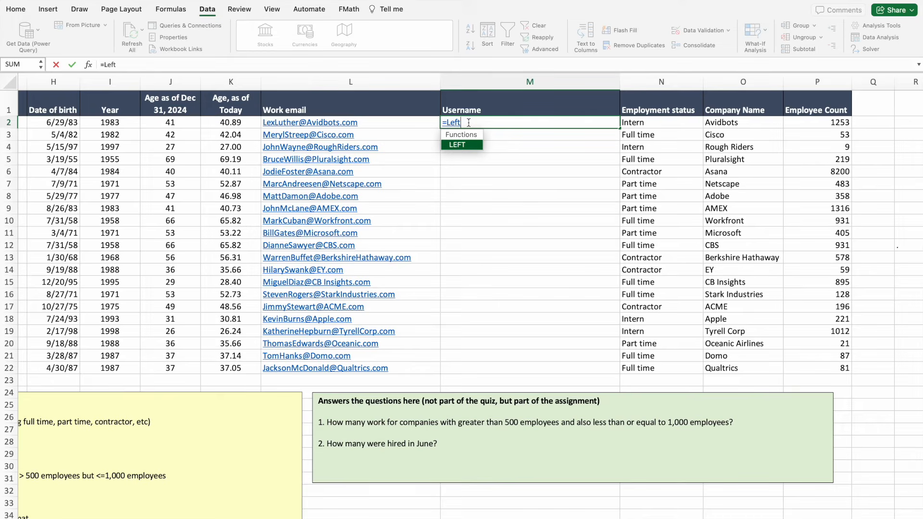
pyautogui.doubleClick(469, 144)
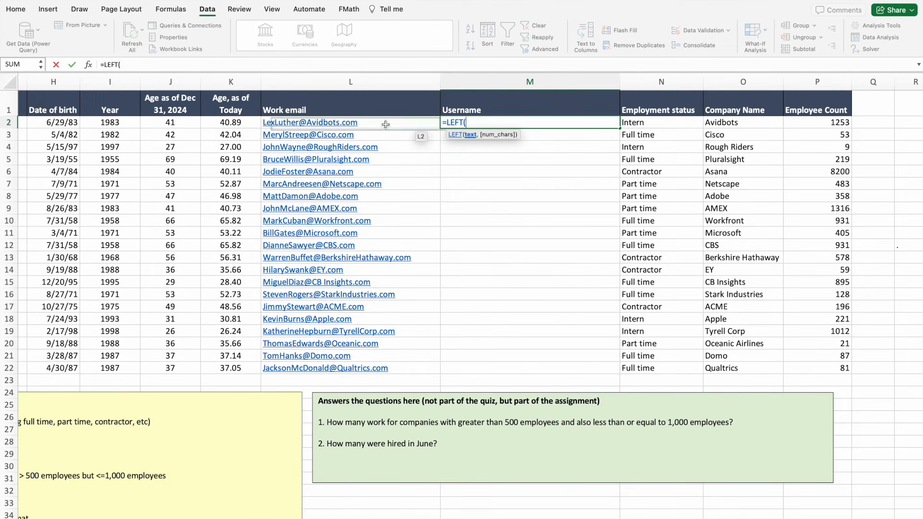
pyautogui.click(350, 125)
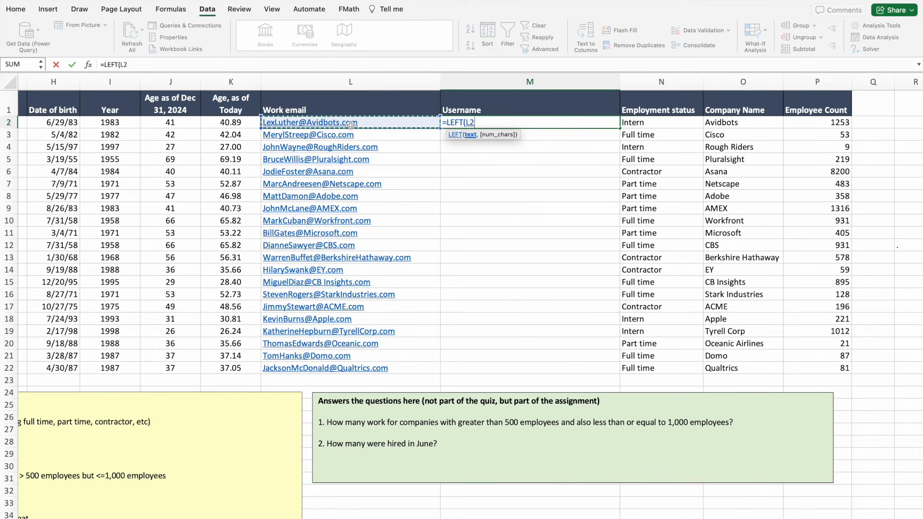
pyautogui.write(',')
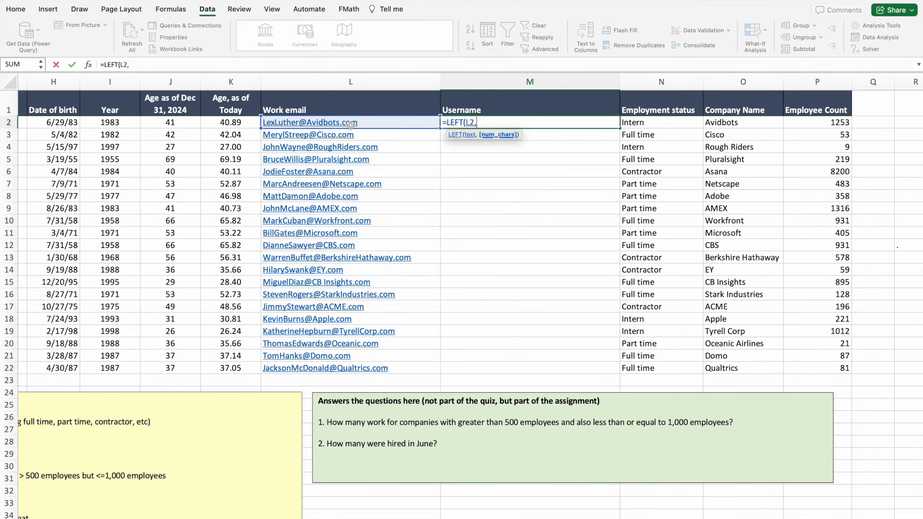
pyautogui.write('Fin')
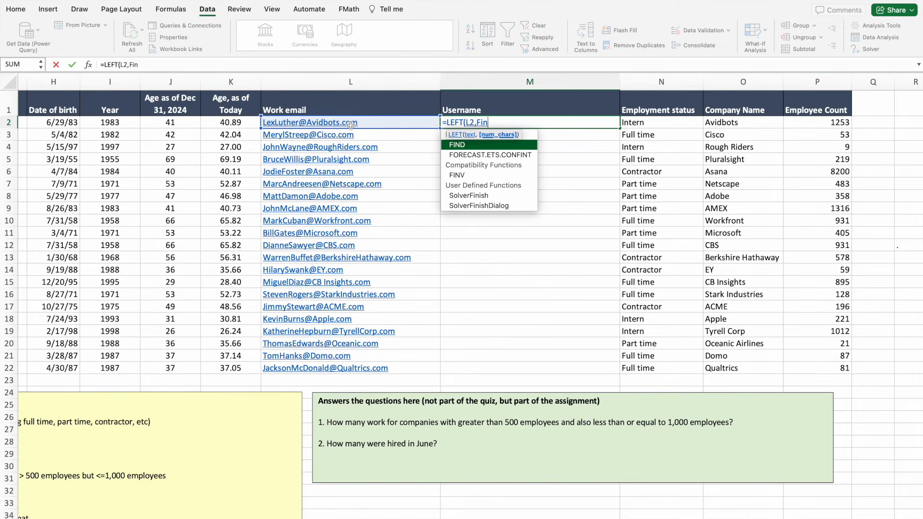
pyautogui.doubleClick(459, 145)
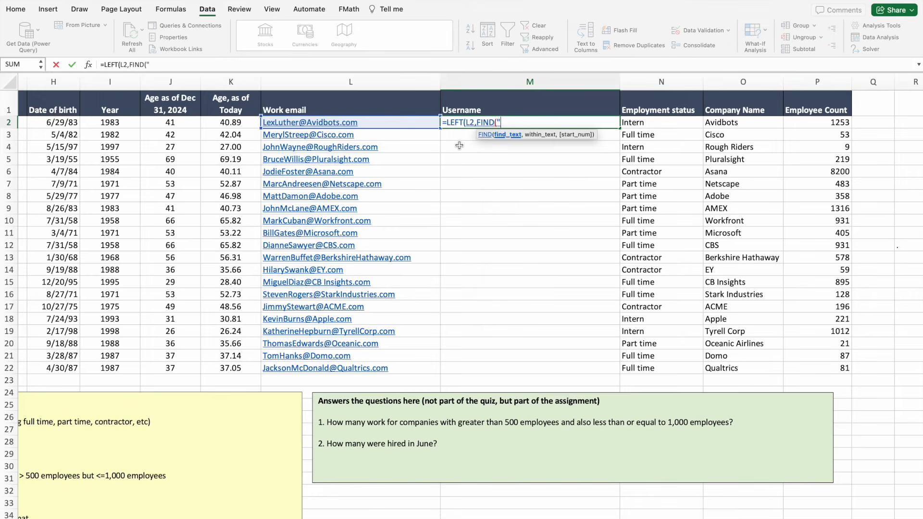
pyautogui.write('@",')
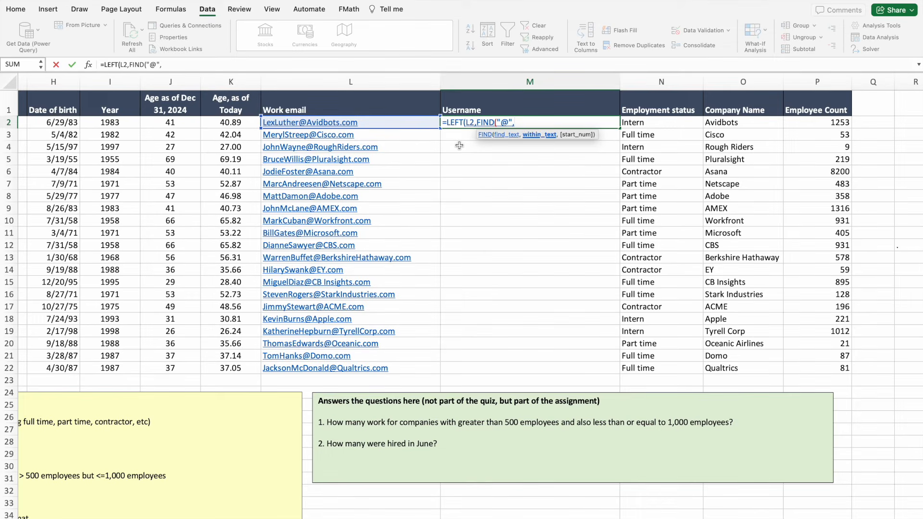
pyautogui.click(309, 122)
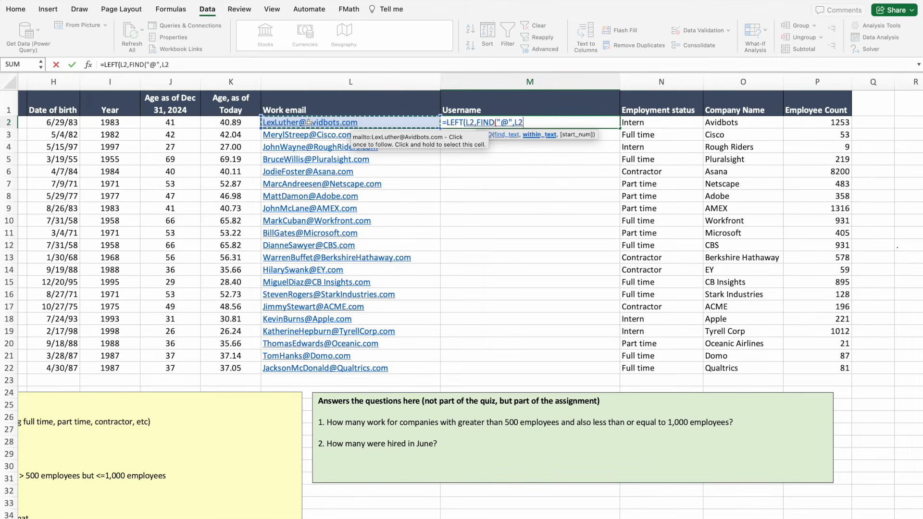
pyautogui.write(')')
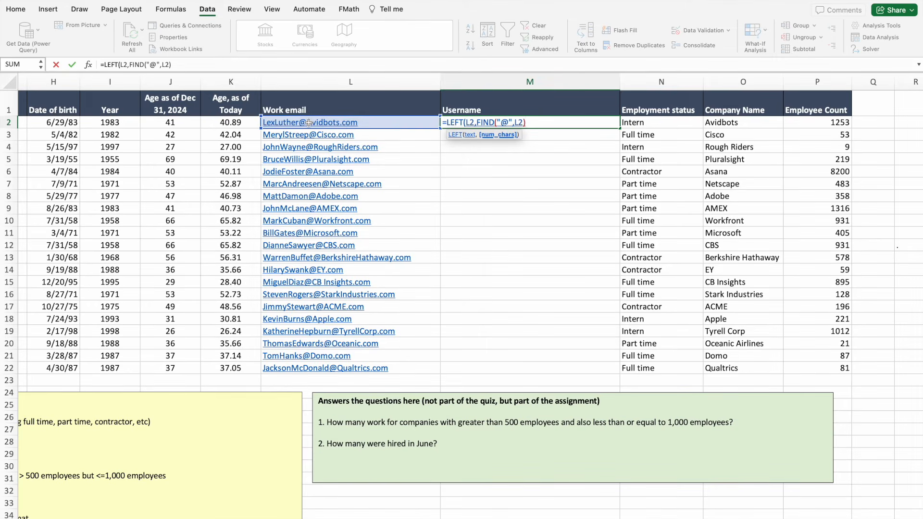
pyautogui.write(')')
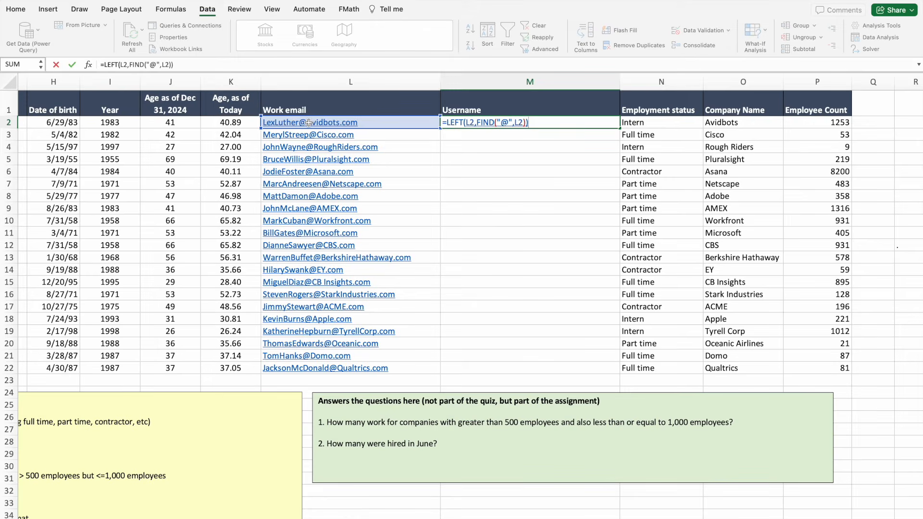
pyautogui.press('Return')
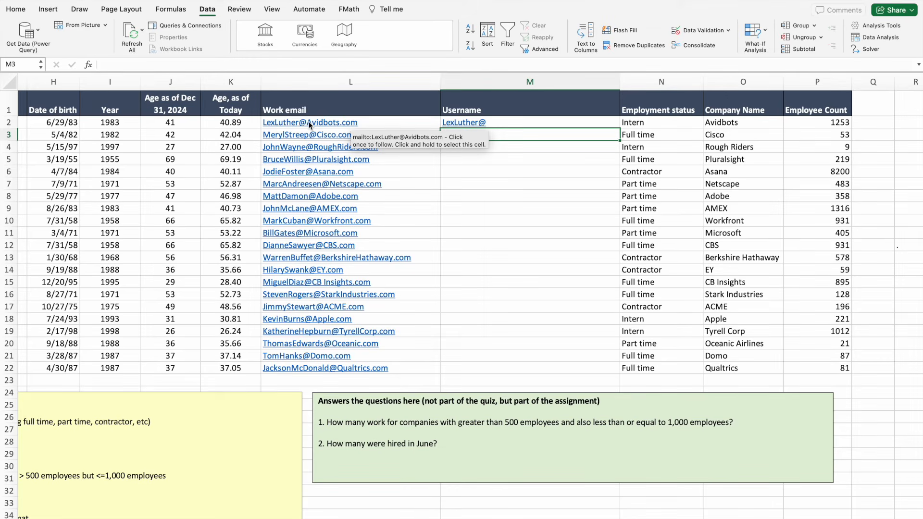
# Correct M2 to =LEFT(L2,FIND("@",L2)-1), accepting Excel's parenthesis fix.
pyautogui.click(459, 124)
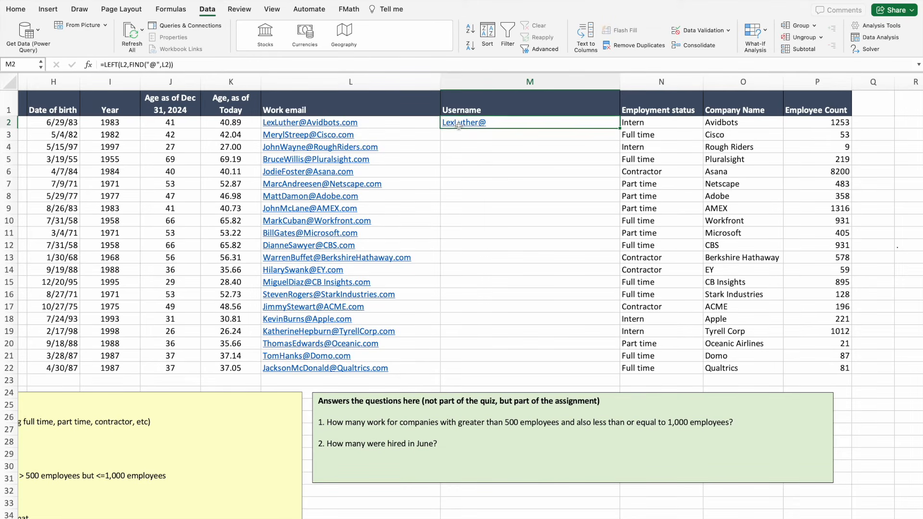
pyautogui.click(225, 64)
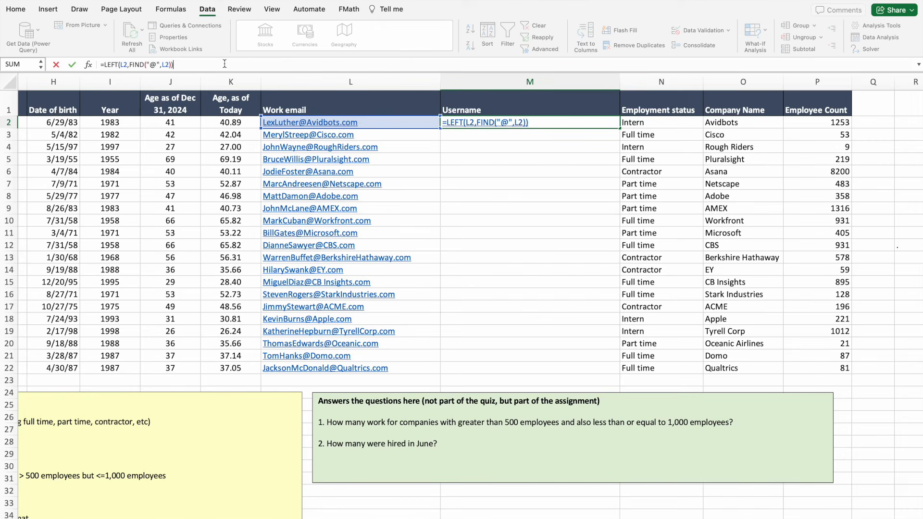
pyautogui.press('BackSpace')
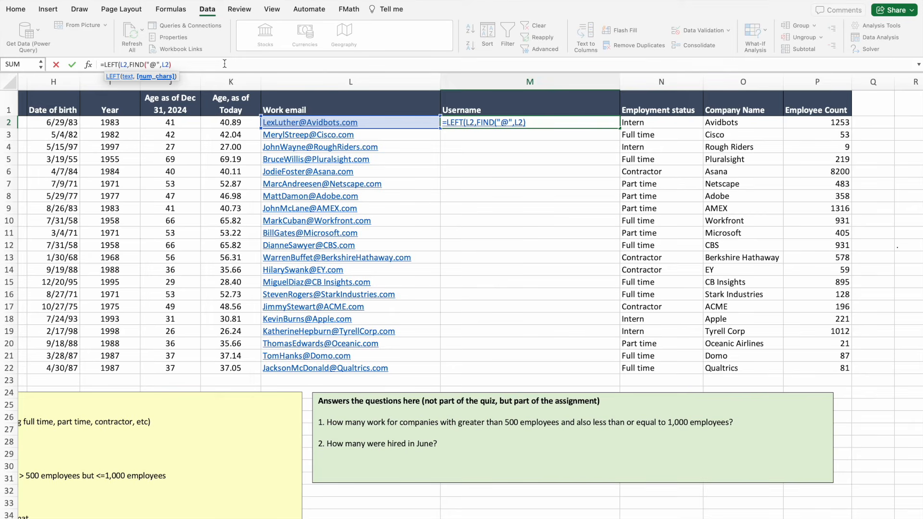
pyautogui.write('1')
pyautogui.press('Return')
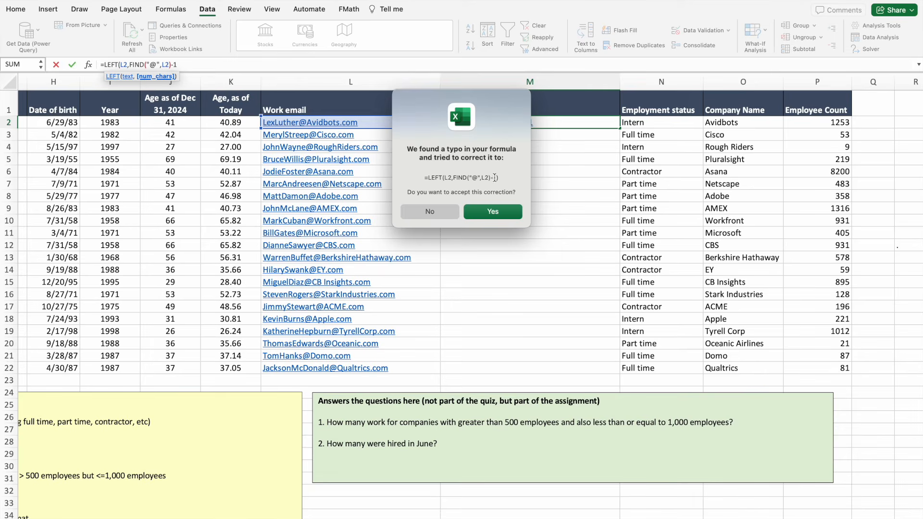
pyautogui.click(491, 213)
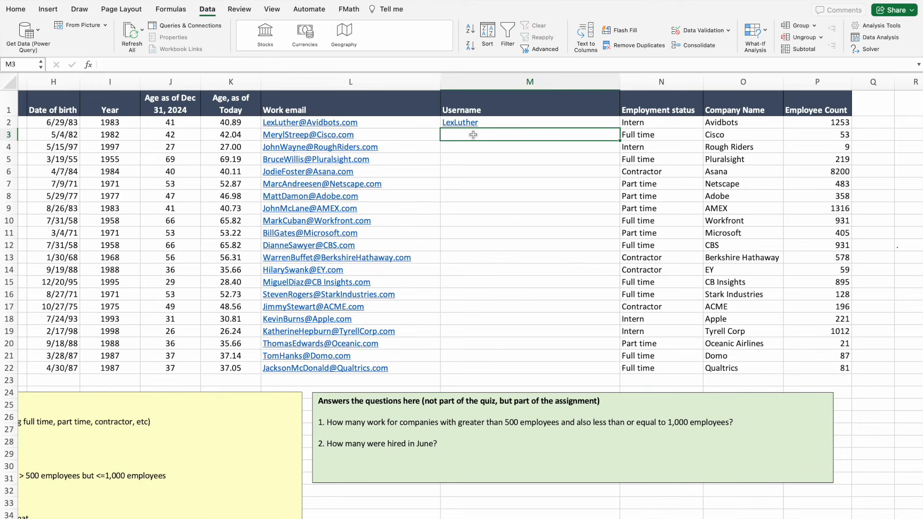
# Enter =LEFT(L3,FIND("@",L3)-1) in M3 and fill it down through M22.
pyautogui.write('=')
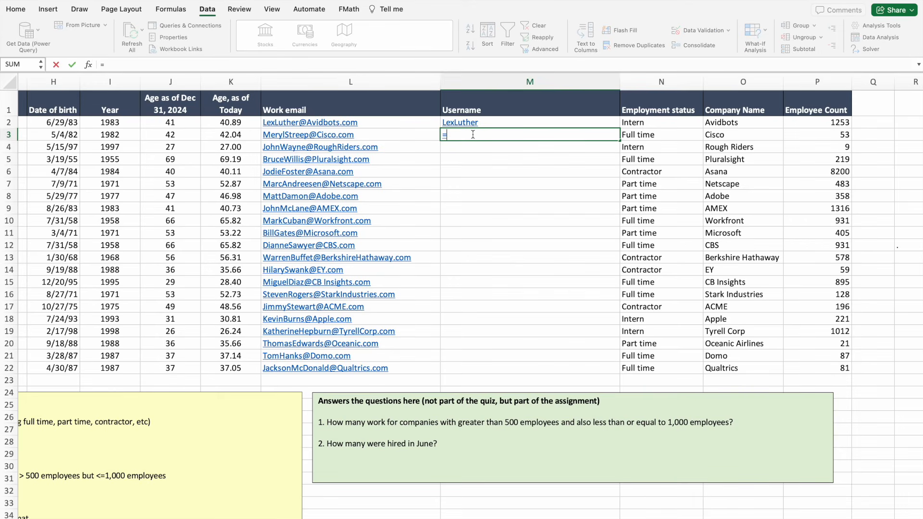
pyautogui.write('LEFT(')
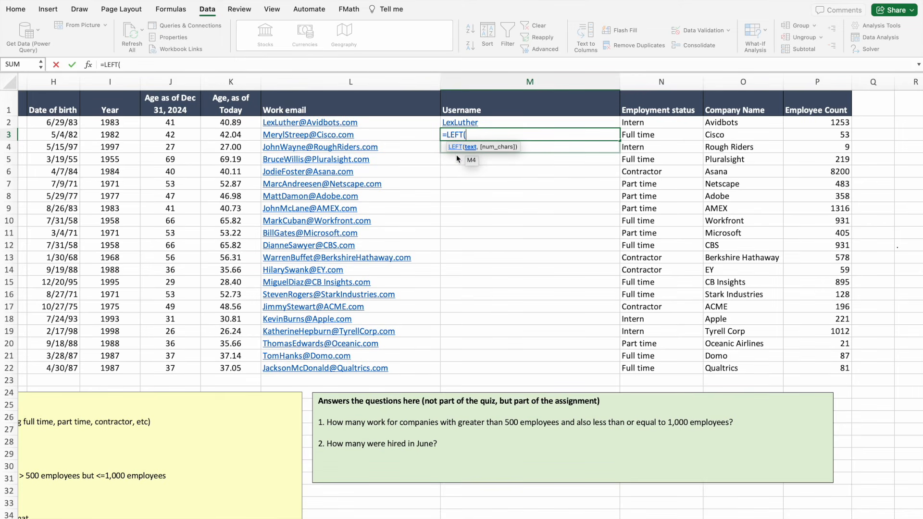
pyautogui.click(324, 137)
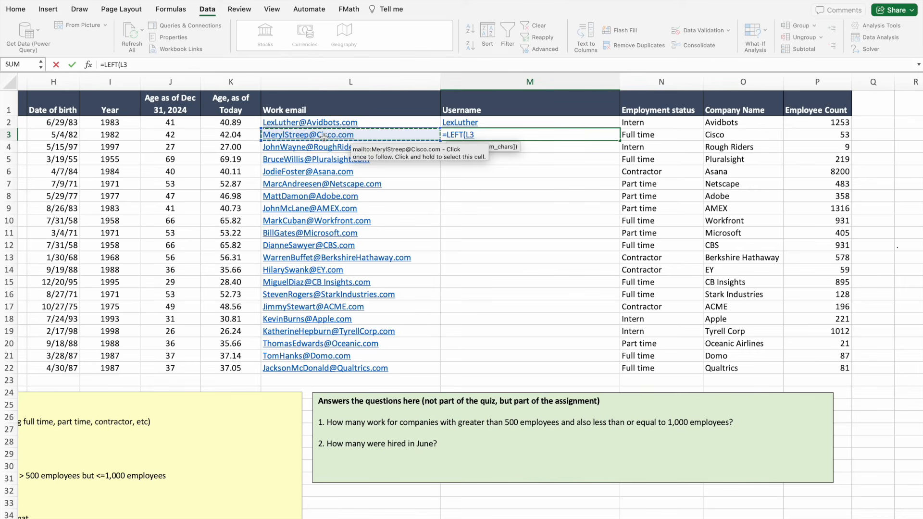
pyautogui.write(',F')
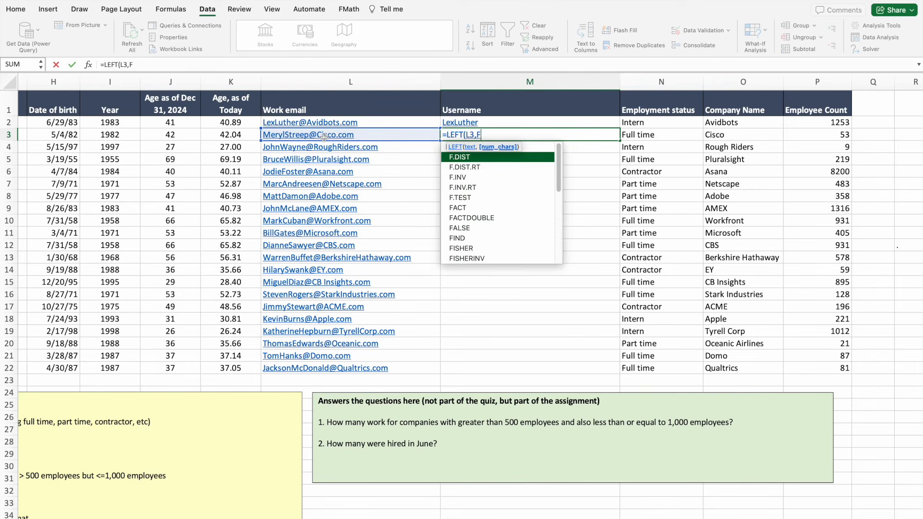
pyautogui.write('in')
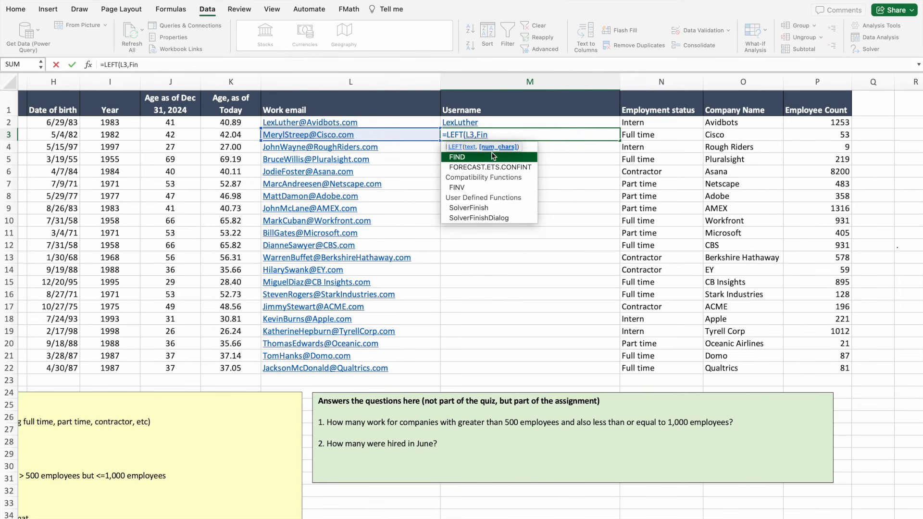
pyautogui.doubleClick(491, 158)
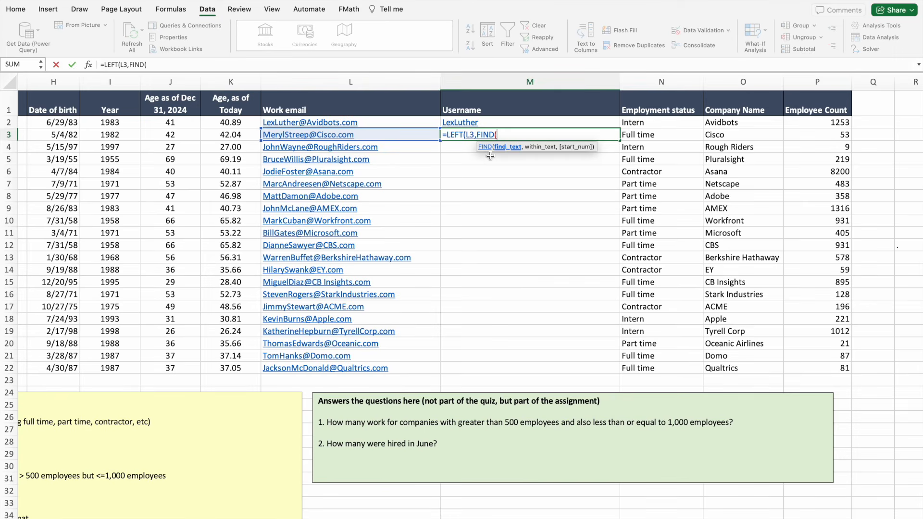
pyautogui.write('"@",')
pyautogui.click(341, 135)
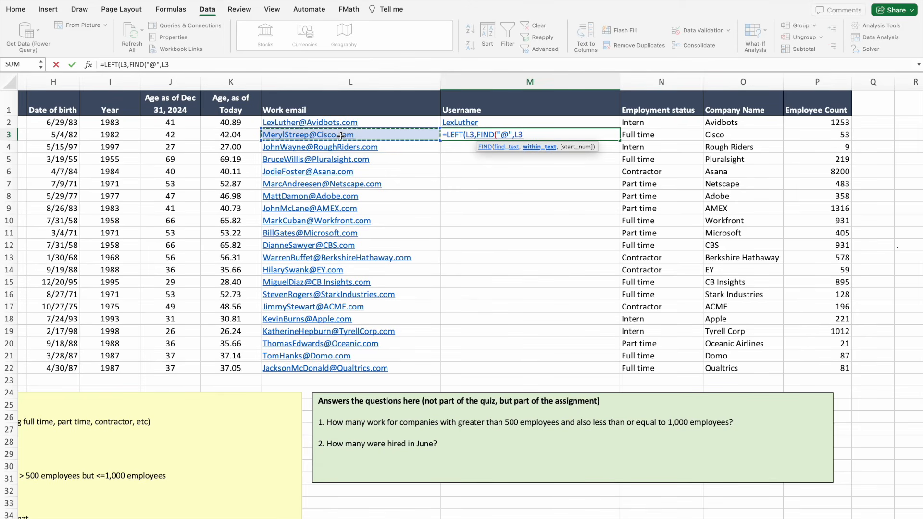
pyautogui.write(')-1')
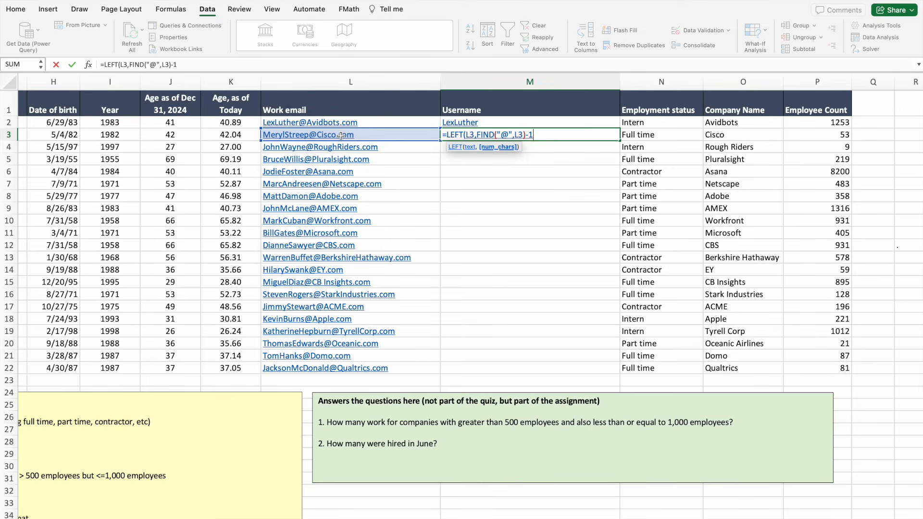
pyautogui.write(')')
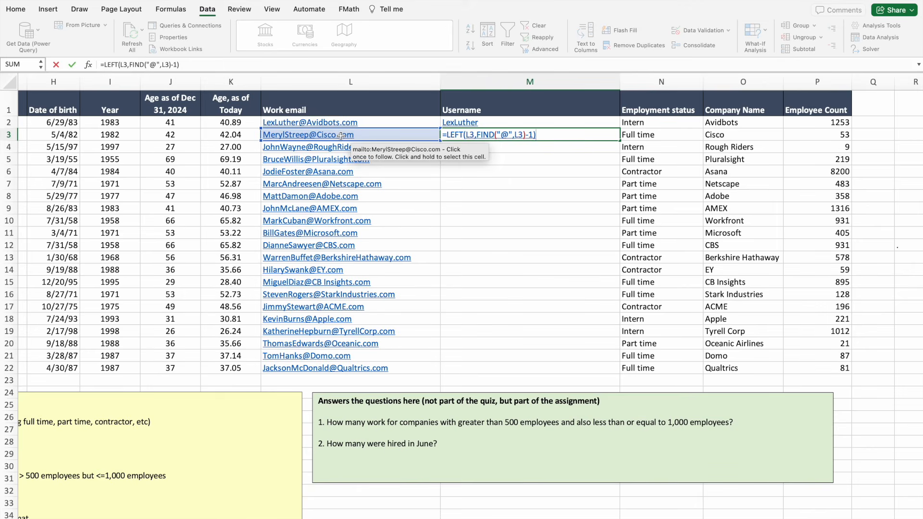
pyautogui.press('Return')
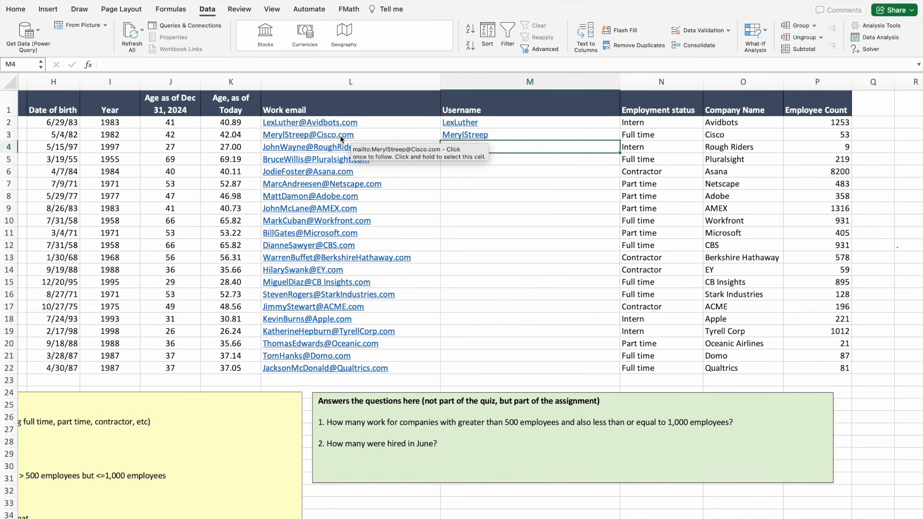
pyautogui.click(498, 128)
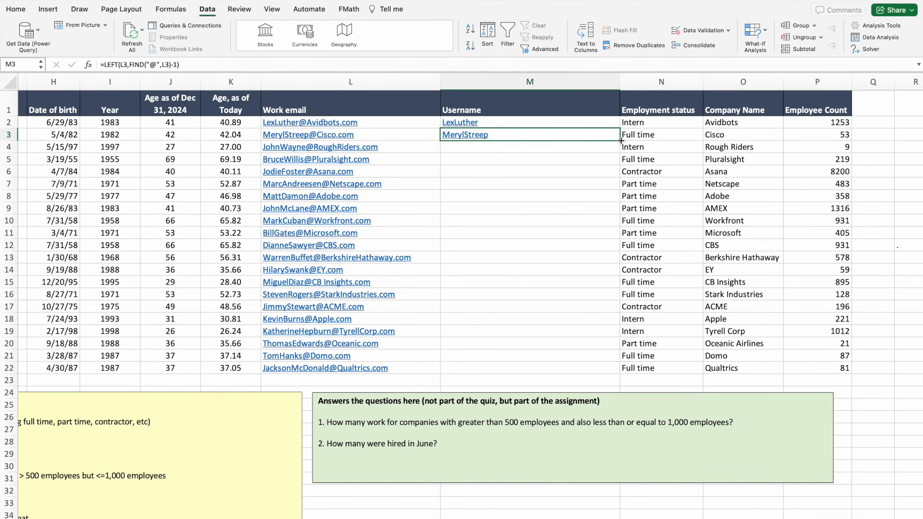
pyautogui.doubleClick(621, 140)
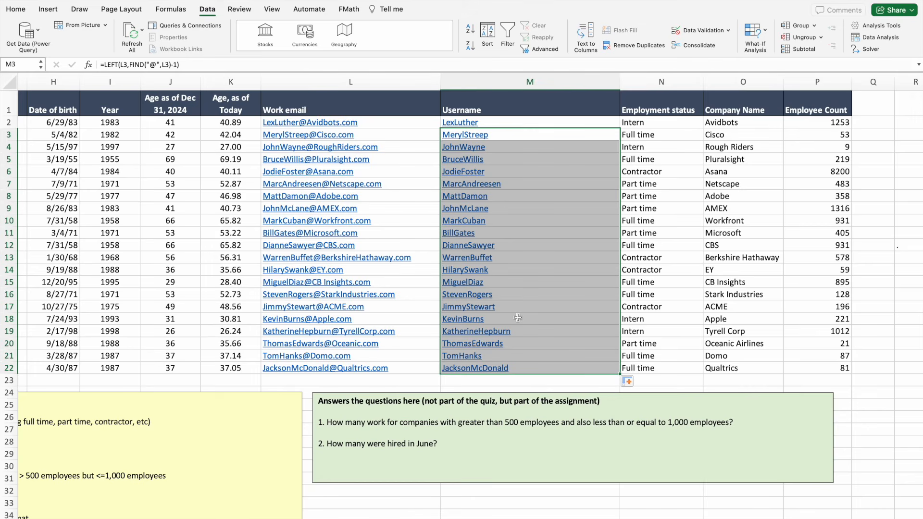
# Remove the underline from M2:M22, make the text black, and auto-fit column M.
pyautogui.moveTo(463, 124); pyautogui.dragTo(466, 368)
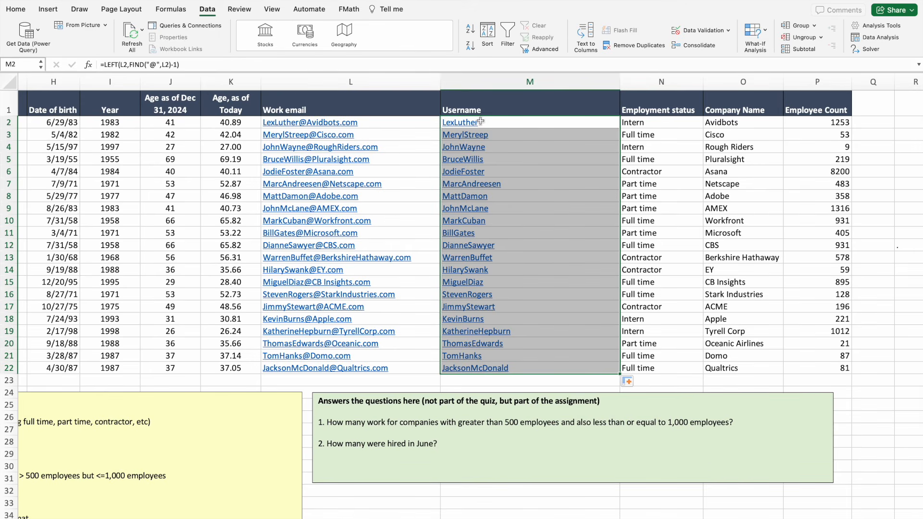
pyautogui.click(19, 10)
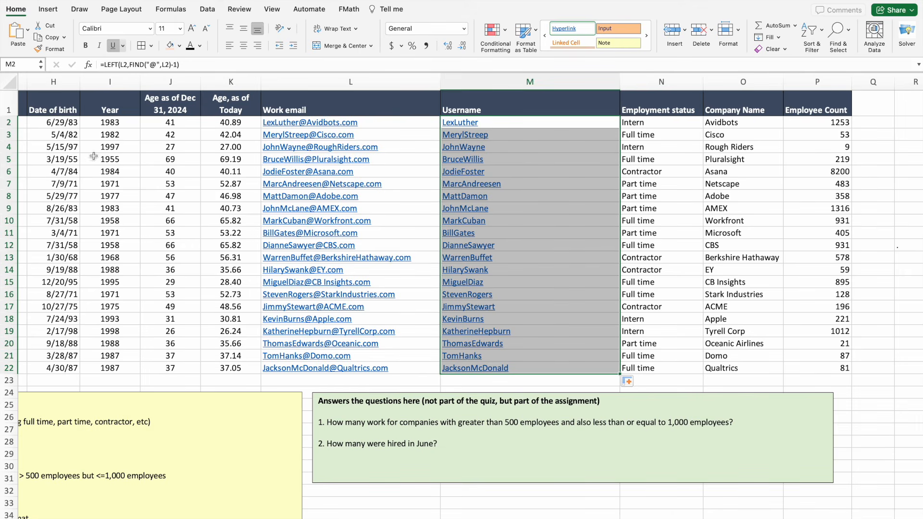
pyautogui.click(113, 46)
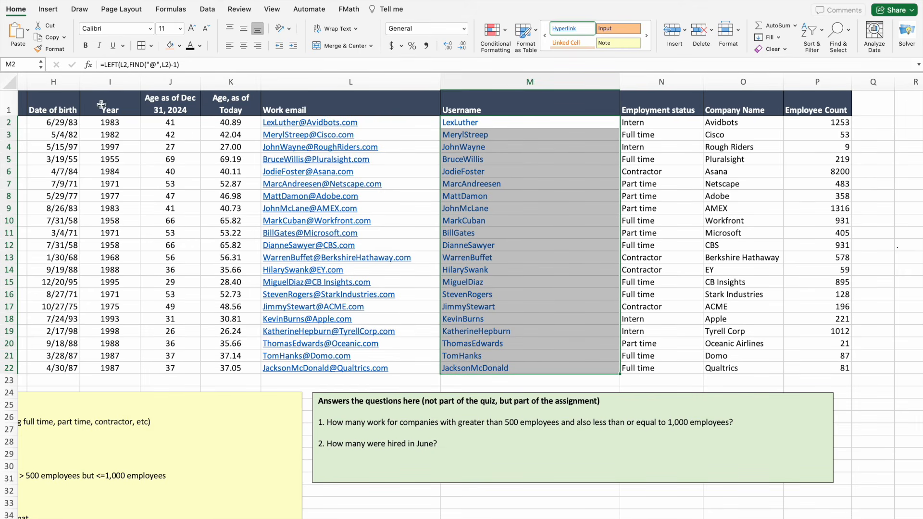
pyautogui.click(199, 46)
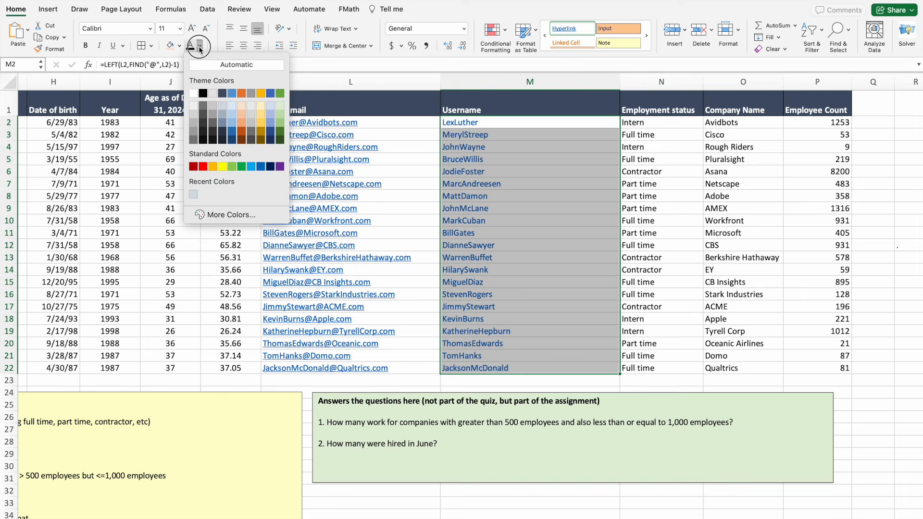
pyautogui.click(204, 93)
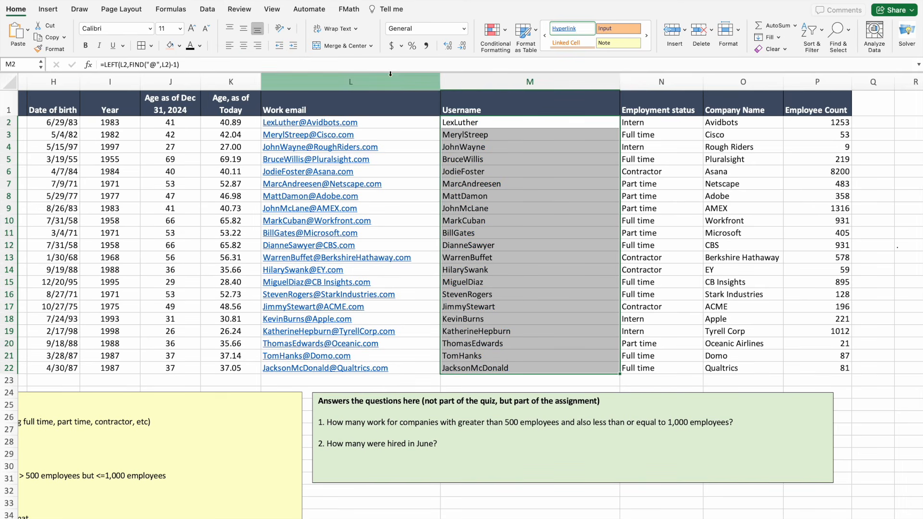
pyautogui.doubleClick(621, 82)
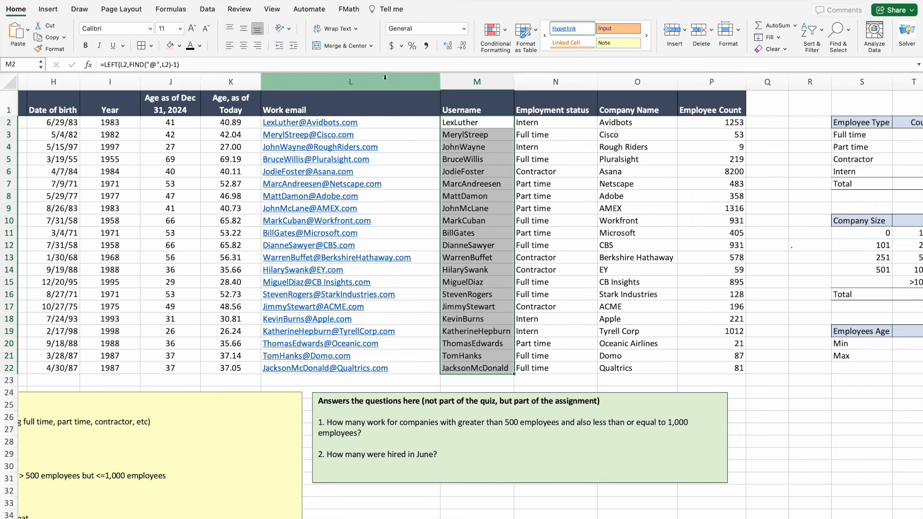
pyautogui.click(753, 121)
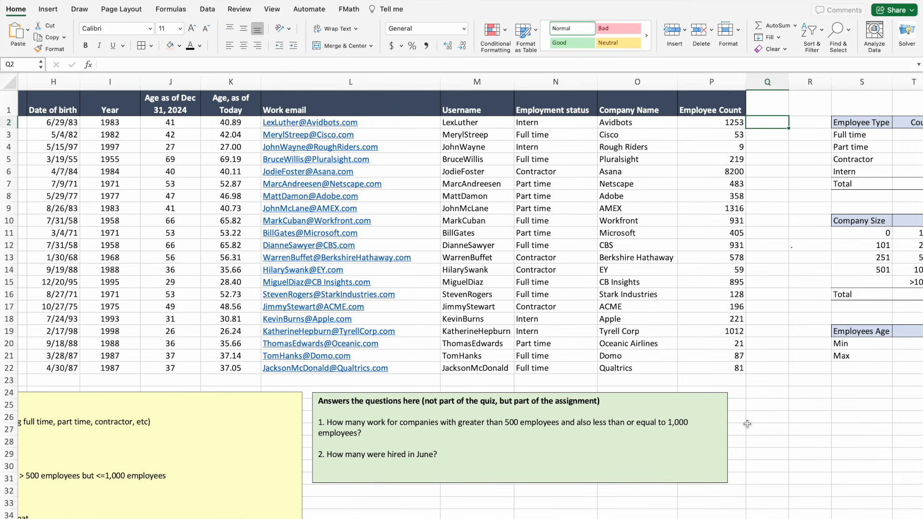
# Type 4 for the 501–1,000-employee question and 2 for the June hires question.
pyautogui.click(380, 433)
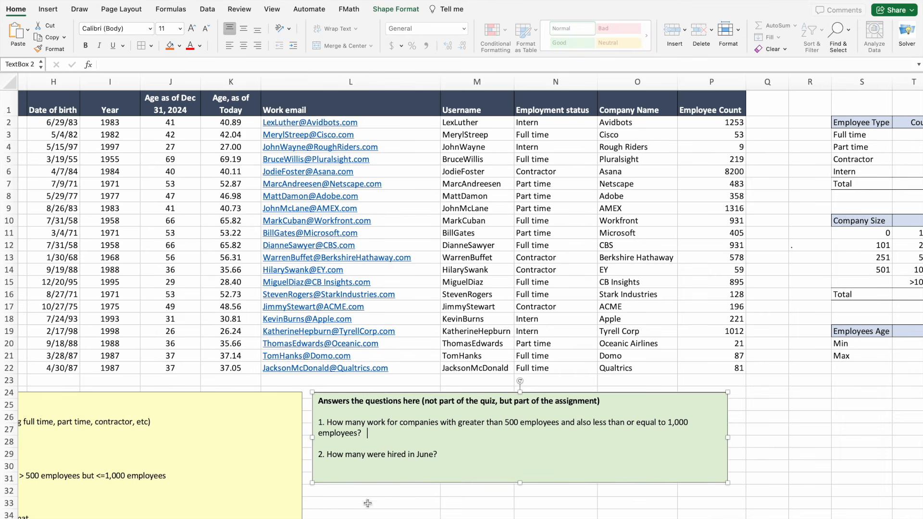
pyautogui.hscroll(4, 358, 514)
pyautogui.hscroll(1, 424, 518)
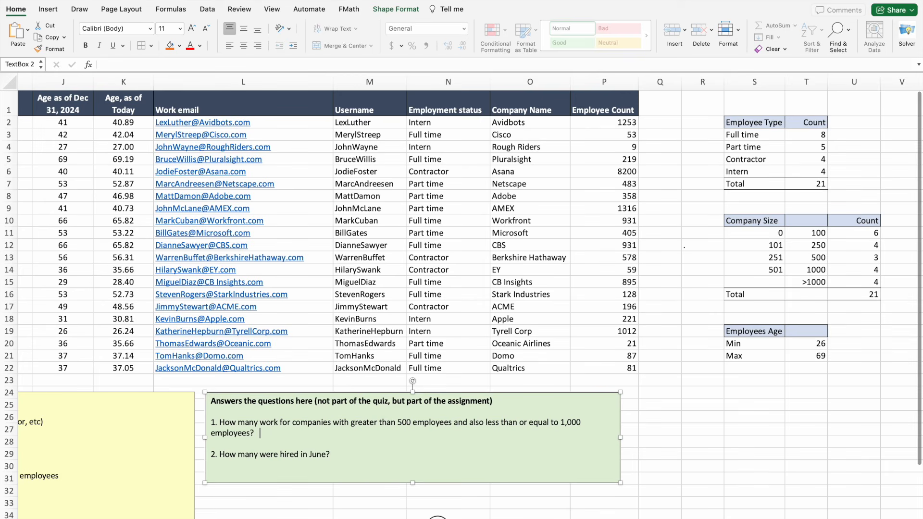
pyautogui.click(873, 270)
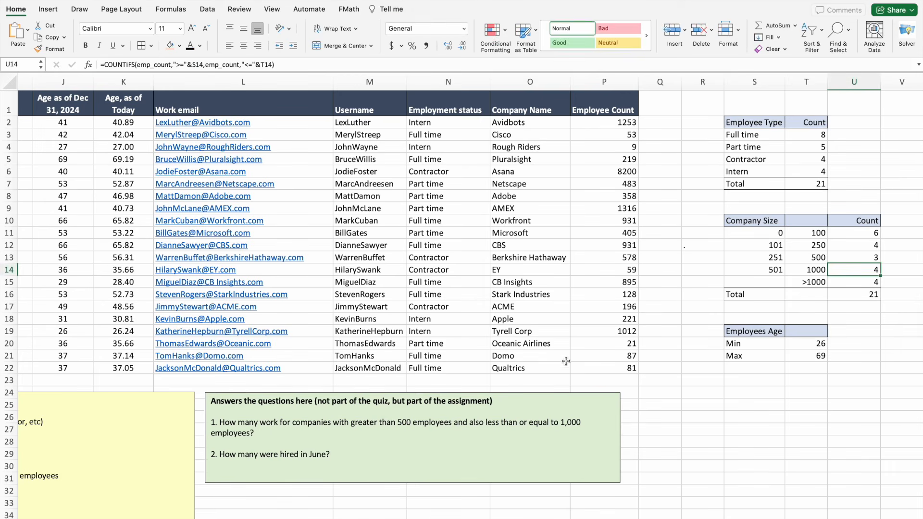
pyautogui.click(290, 435)
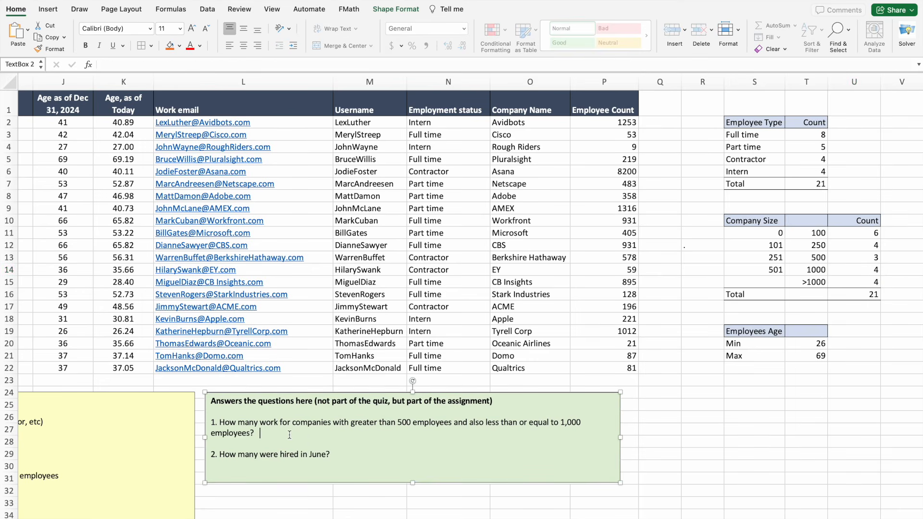
pyautogui.write('4')
pyautogui.click(354, 454)
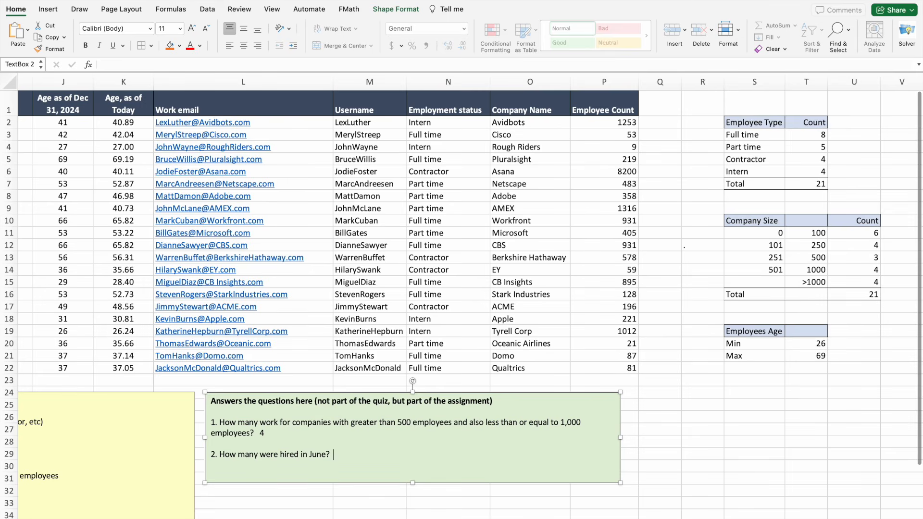
pyautogui.hscroll(-8, 461, 298)
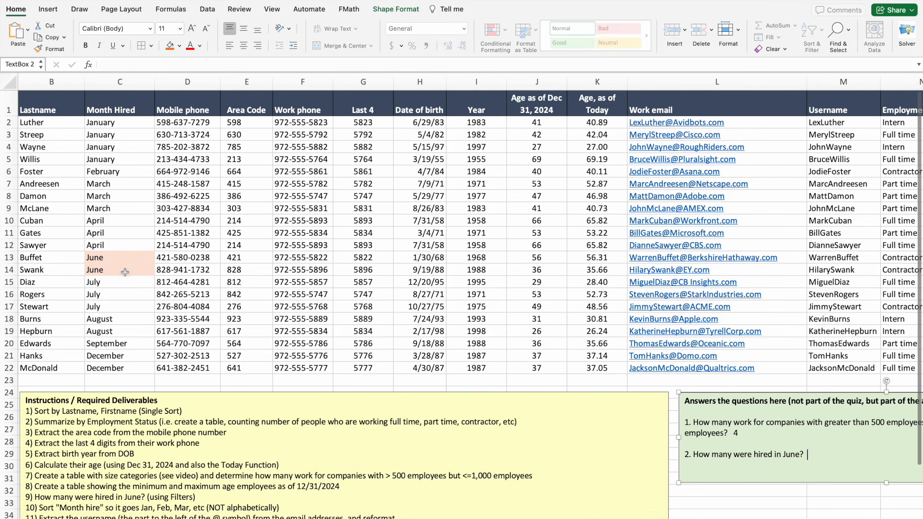
pyautogui.hscroll(10, 667, 518)
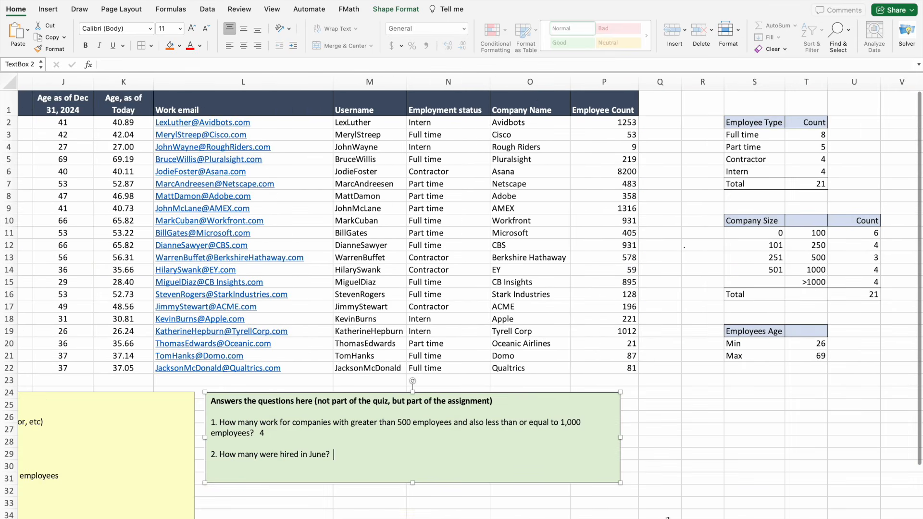
pyautogui.write('2')
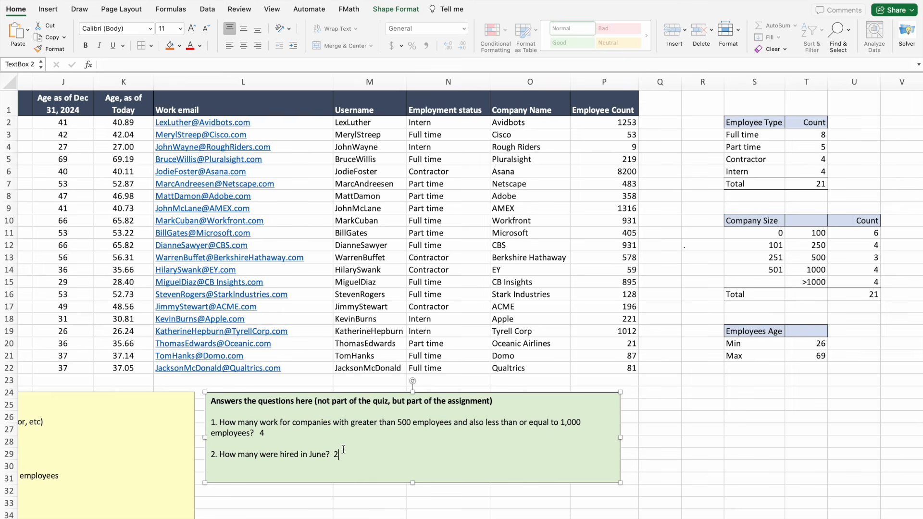
pyautogui.click(695, 457)
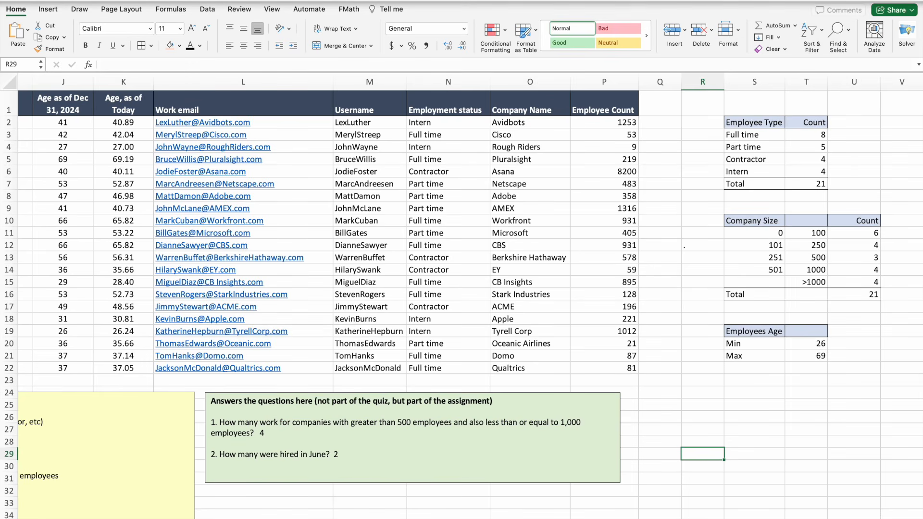
# Save As a new .xlsx file with the student's name added before the original title.
pyautogui.click(55, 0)
pyautogui.click(66, 67)
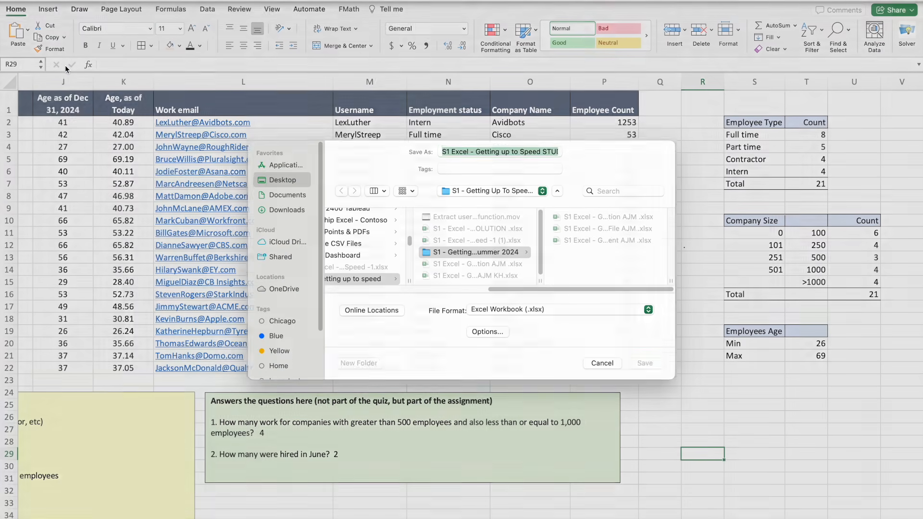
pyautogui.click(444, 164)
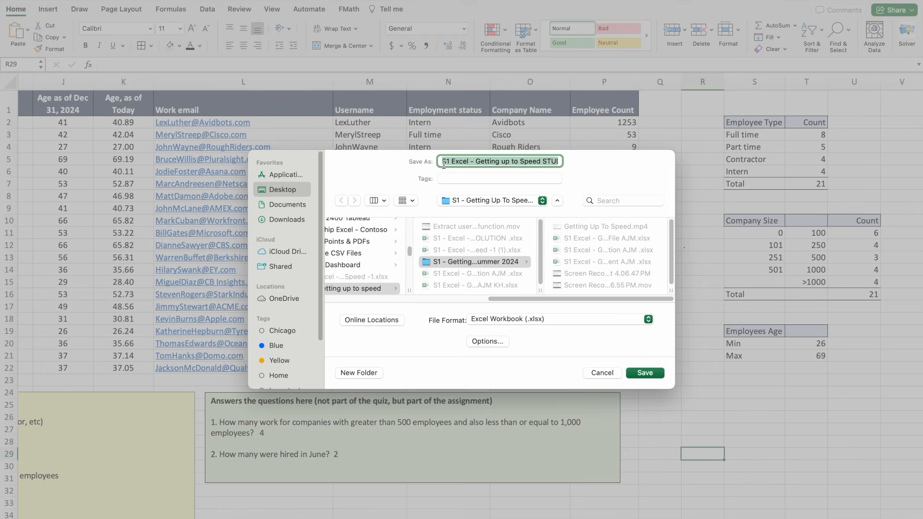
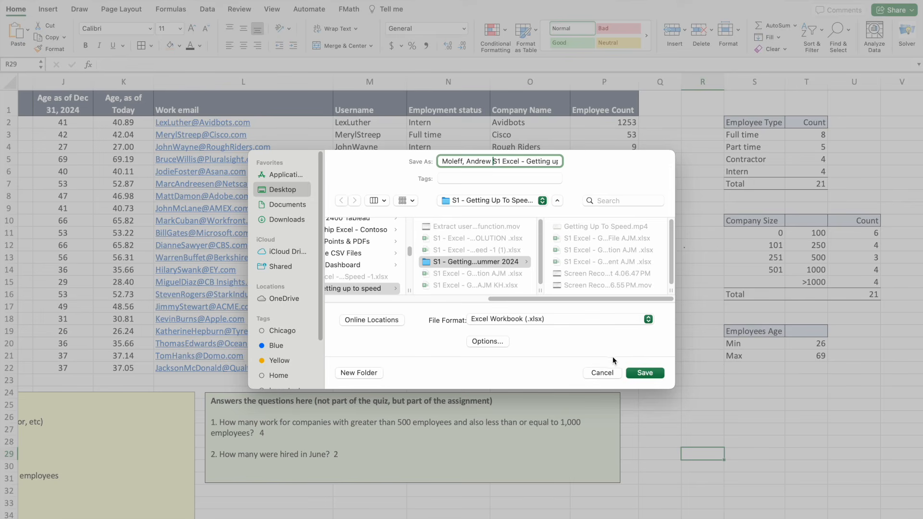
pyautogui.click(633, 372)
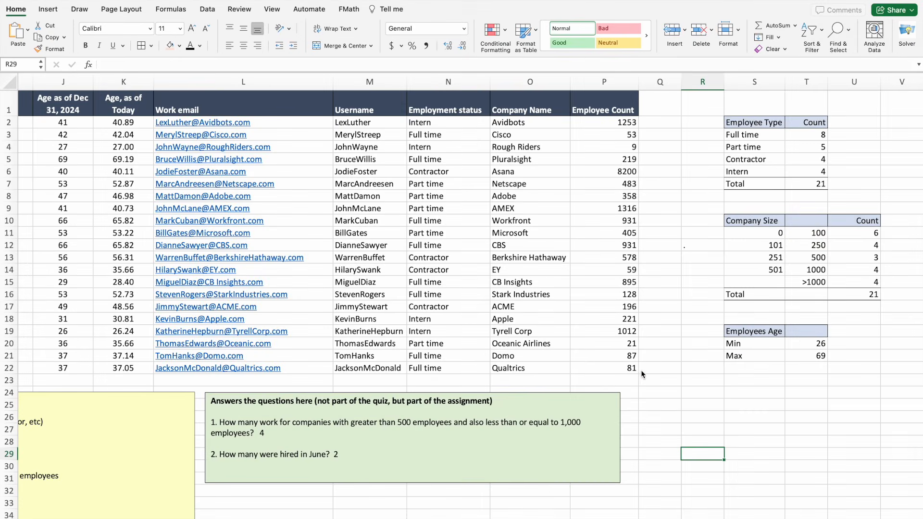